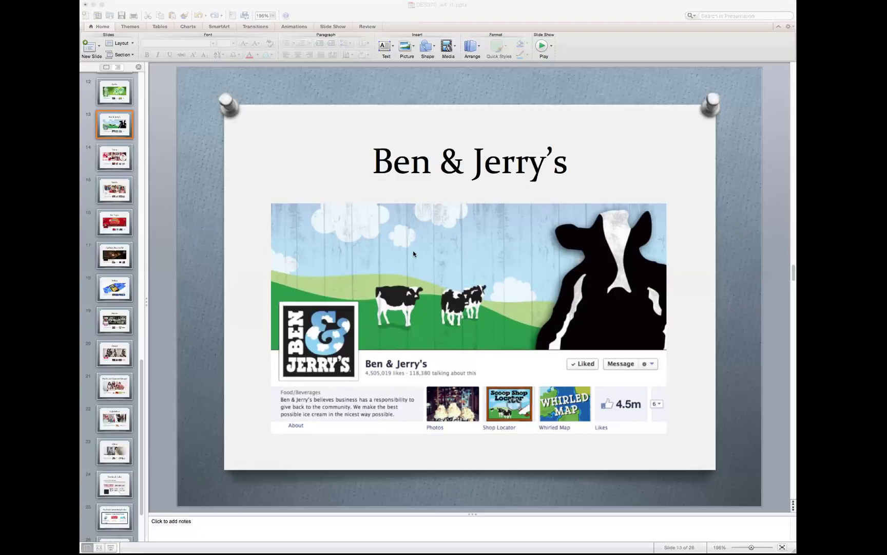
# - Activate the DES370_w4_l1 window showing slide 13, the Ben & Jerry's Facebook page slide
pyautogui.click(310, 16)
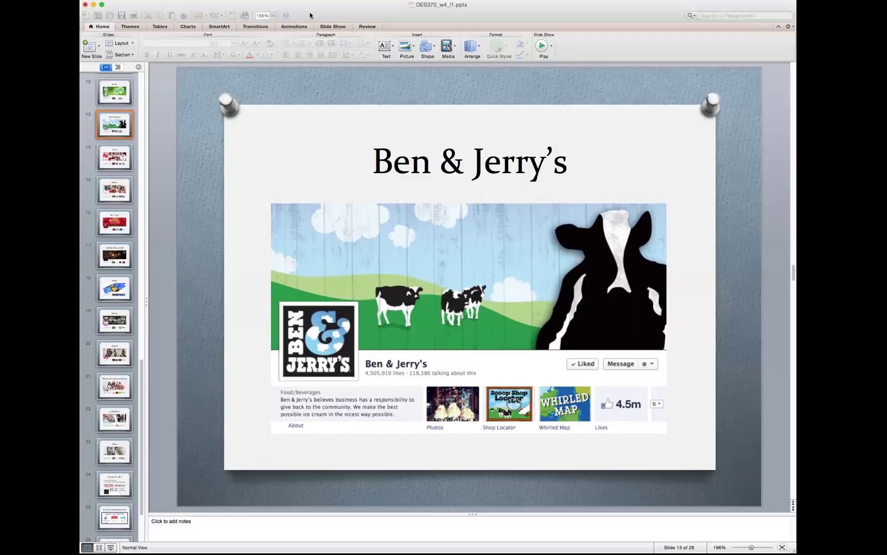
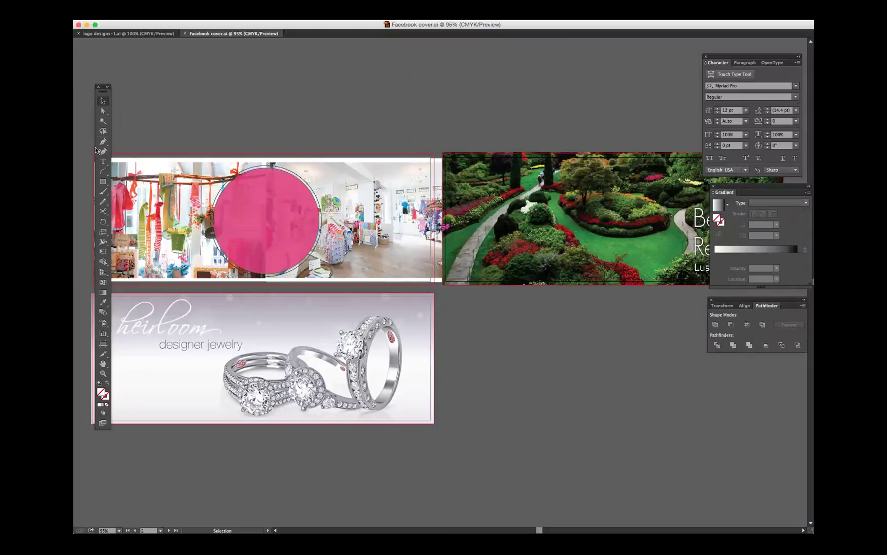
# - Close the Character, Gradient and Transform/Align/Pathfinder panels and press F for a larger screen mode
pyautogui.hscroll(-5, 274, 92)
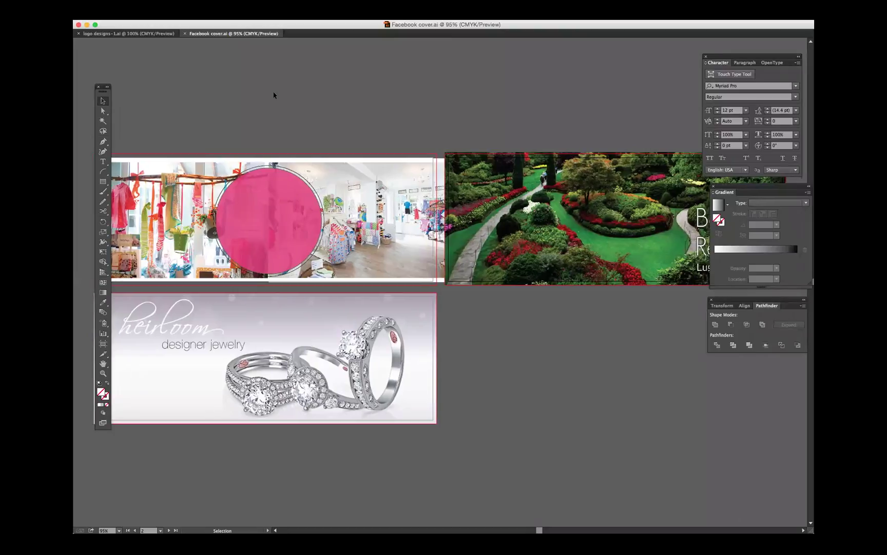
pyautogui.click(706, 56)
pyautogui.click(713, 188)
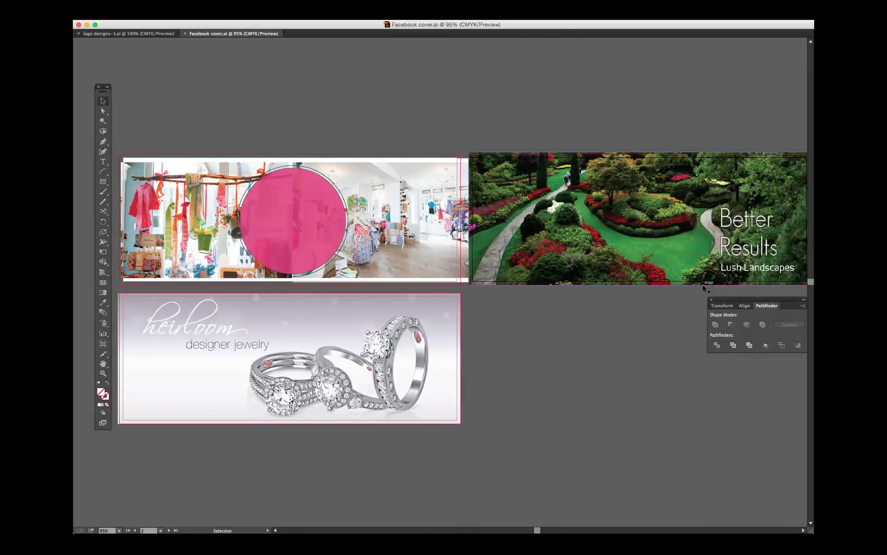
pyautogui.click(711, 299)
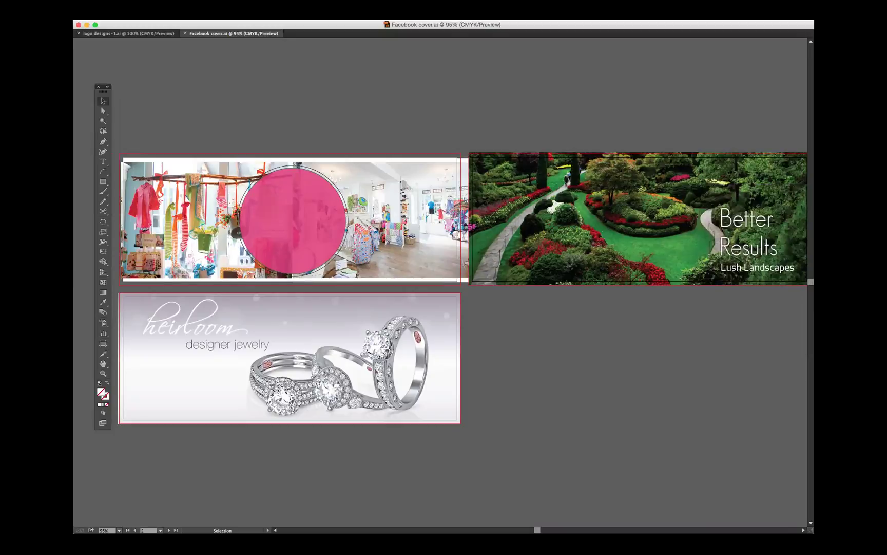
pyautogui.press('f')
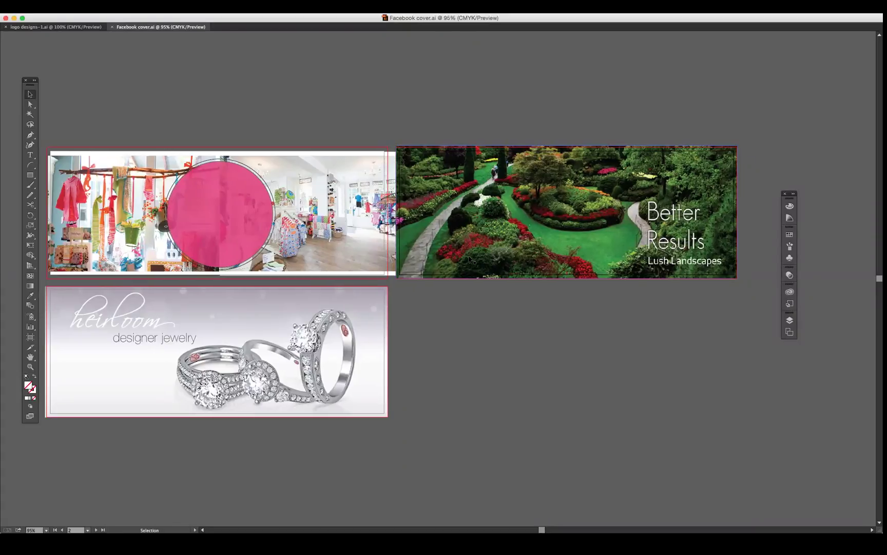
pyautogui.hscroll(-2, 471, 258)
# - Switch to Direct Selection, view logo designs-1.ai, then return to Facebook cover.ai
pyautogui.press('a')
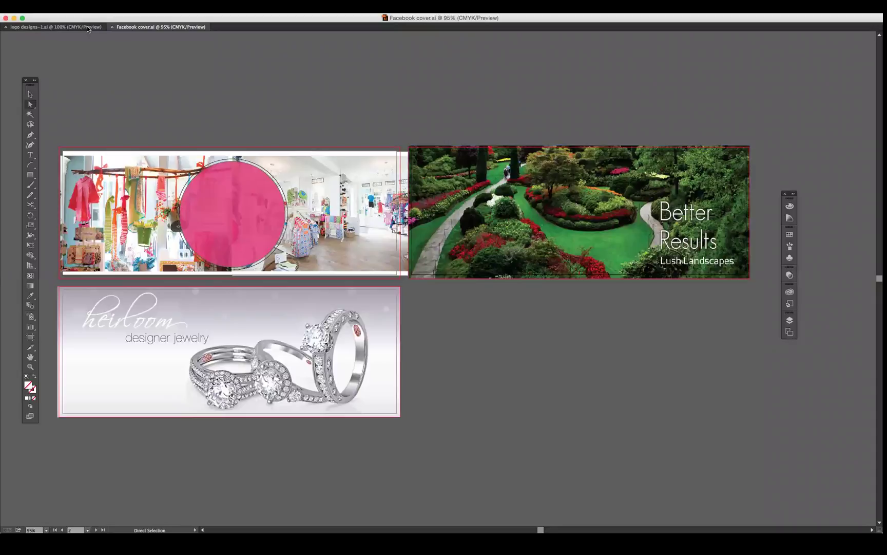
pyautogui.click(72, 27)
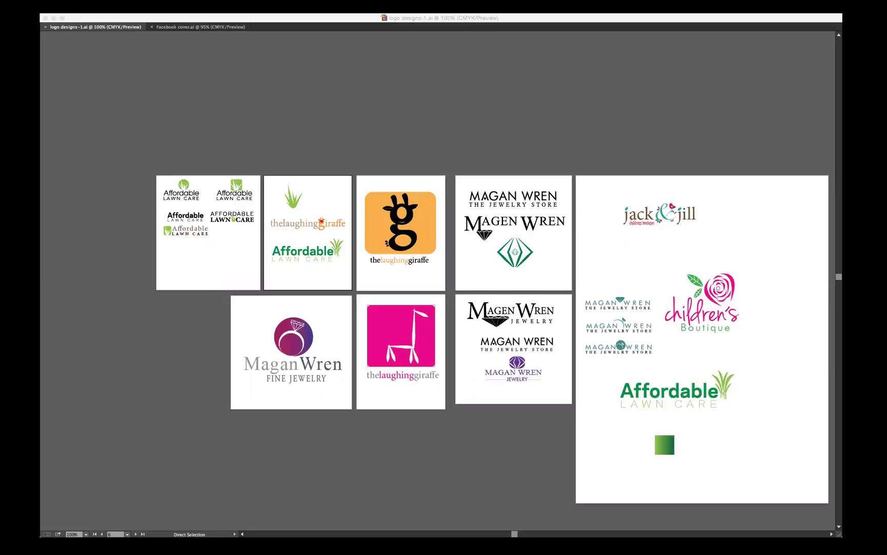
pyautogui.click(192, 28)
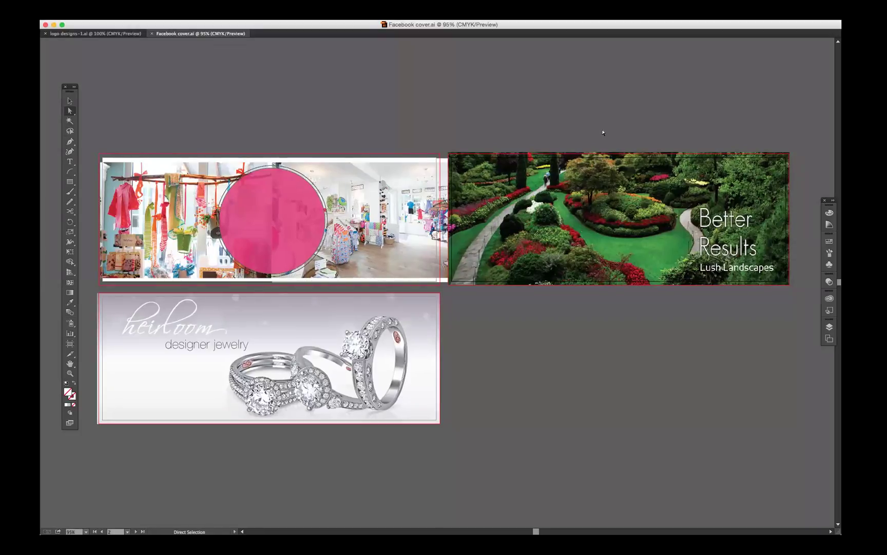
pyautogui.hscroll(5, 603, 133)
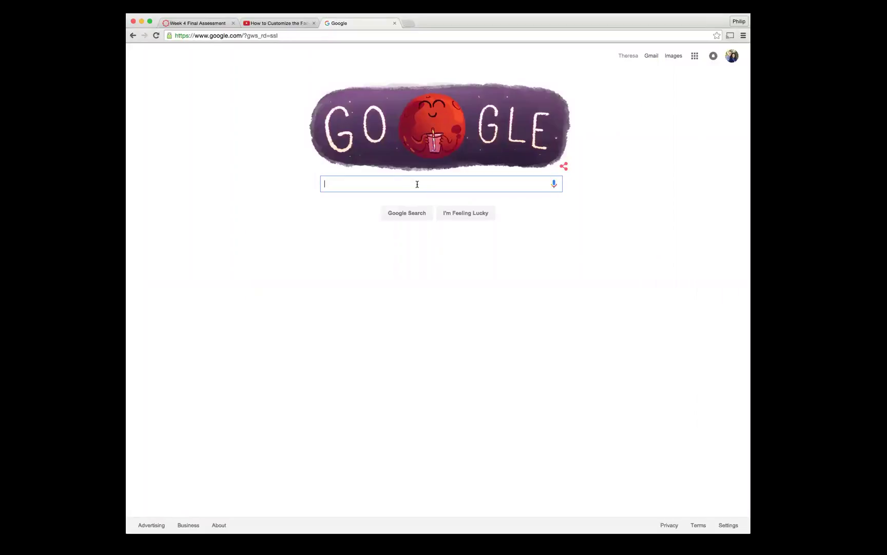
# - Search Google for 'landscaping photos' and switch to image results
pyautogui.write('landscaping photos')
pyautogui.press('Return')
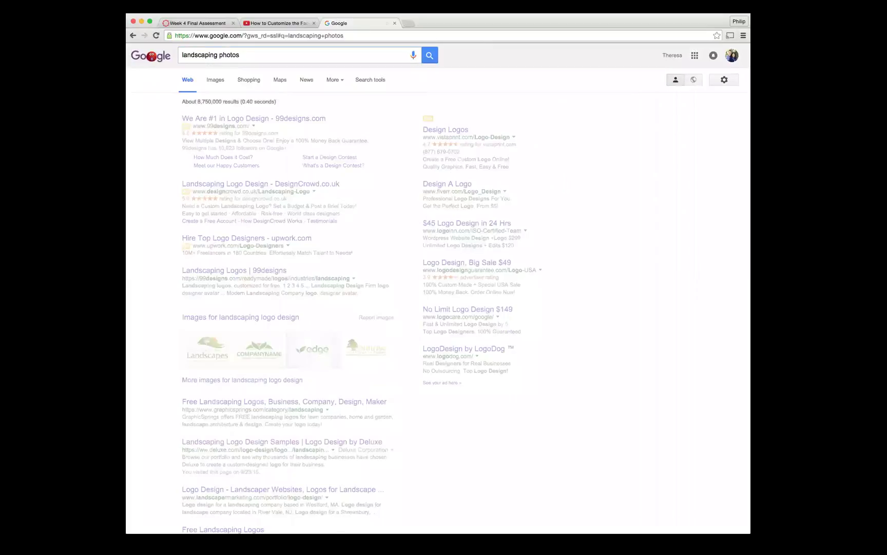
pyautogui.click(216, 81)
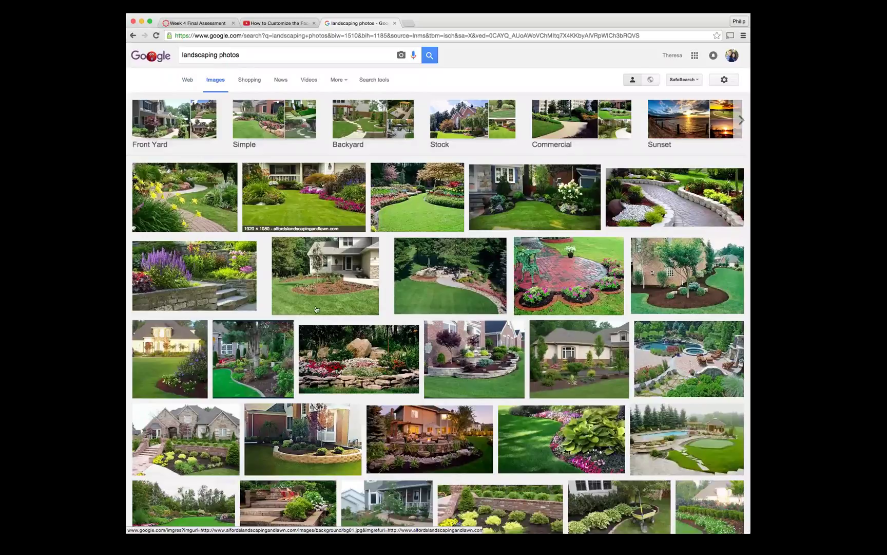
# - Filter the image results to Large size and show pixel dimensions on each thumbnail
pyautogui.click(369, 82)
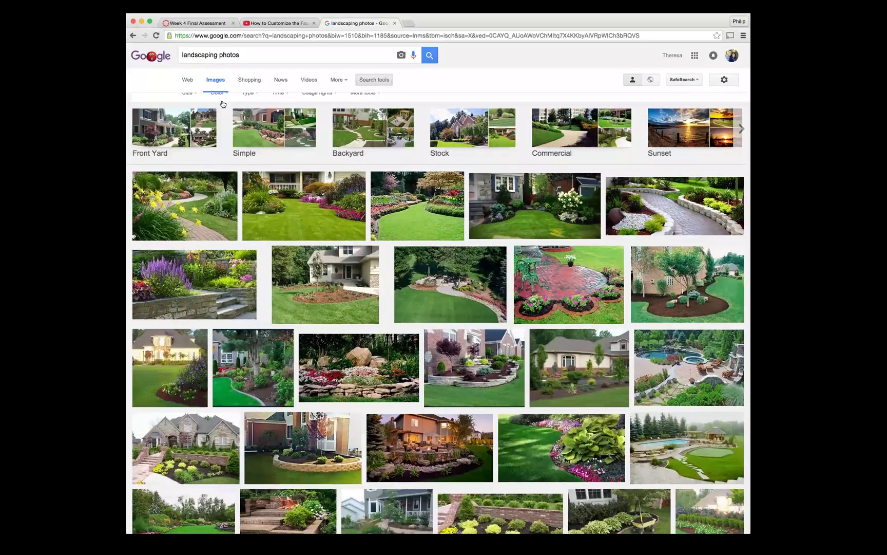
pyautogui.click(193, 102)
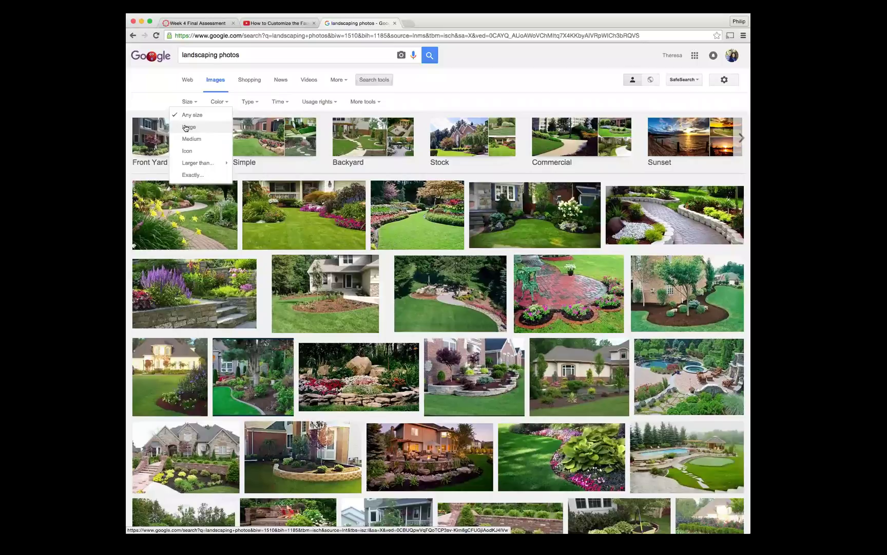
pyautogui.click(186, 127)
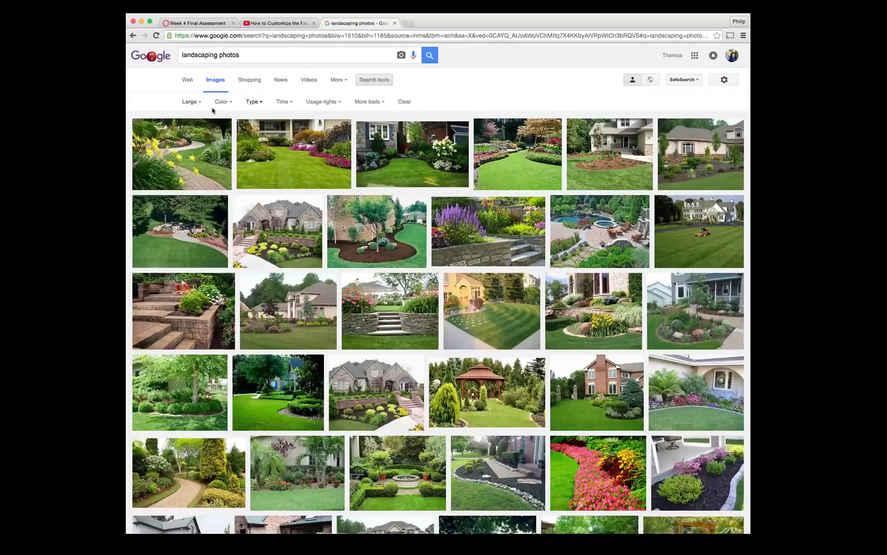
pyautogui.click(253, 101)
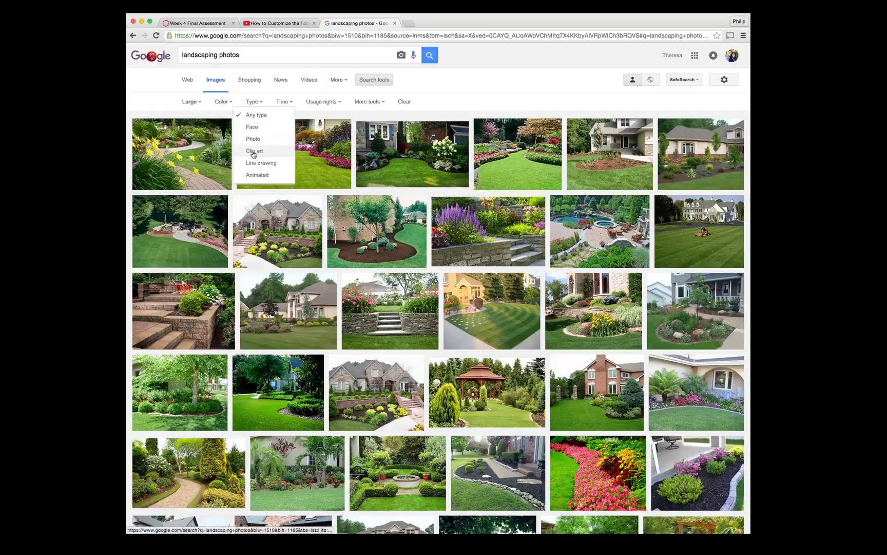
pyautogui.click(230, 102)
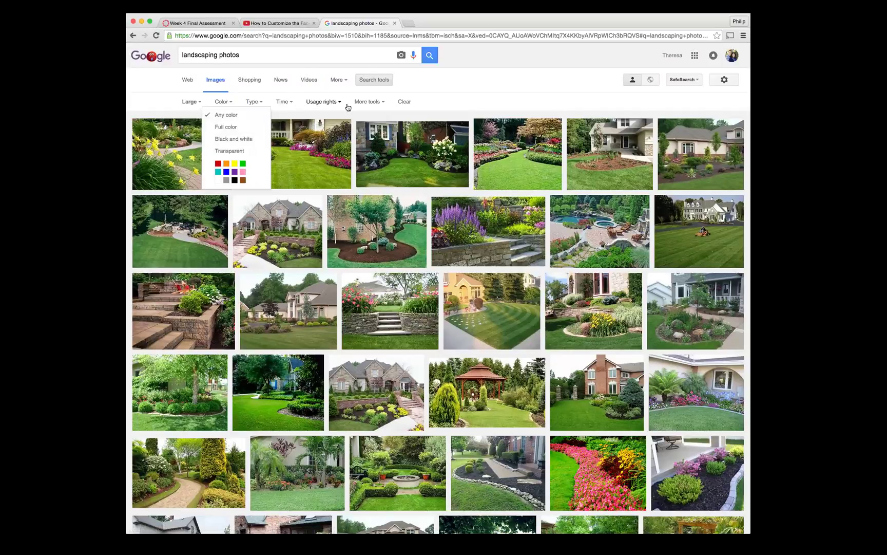
pyautogui.click(384, 103)
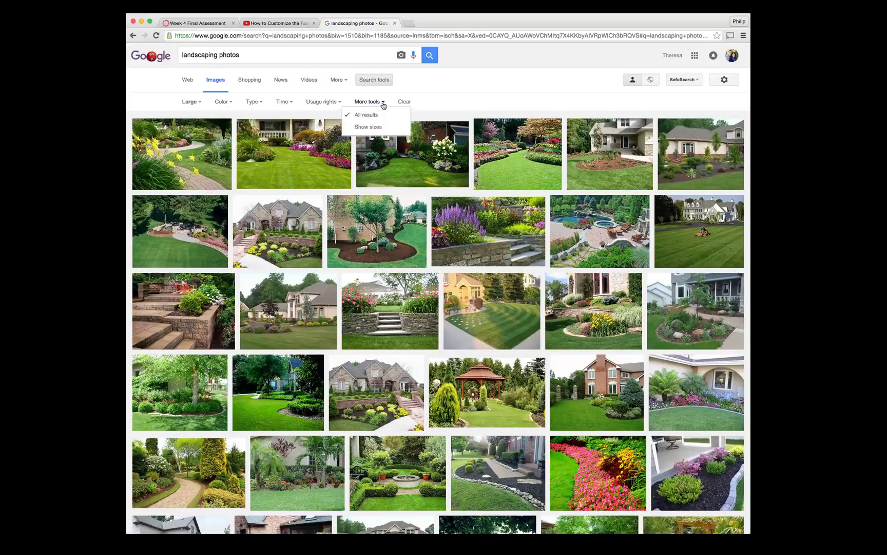
pyautogui.click(364, 132)
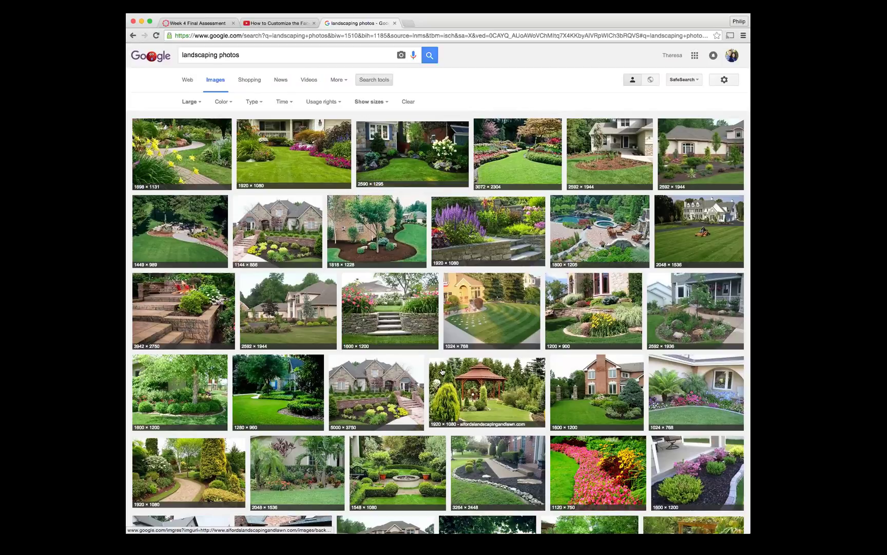
# - Scroll the results and preview the wheelbarrow lawn photo, then close it
pyautogui.scroll(-1, 442, 371)
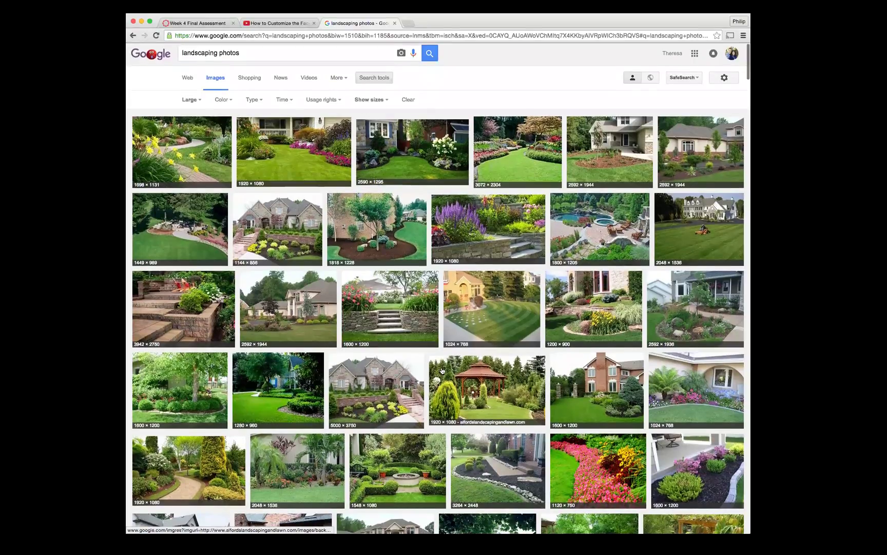
pyautogui.scroll(-4, 442, 371)
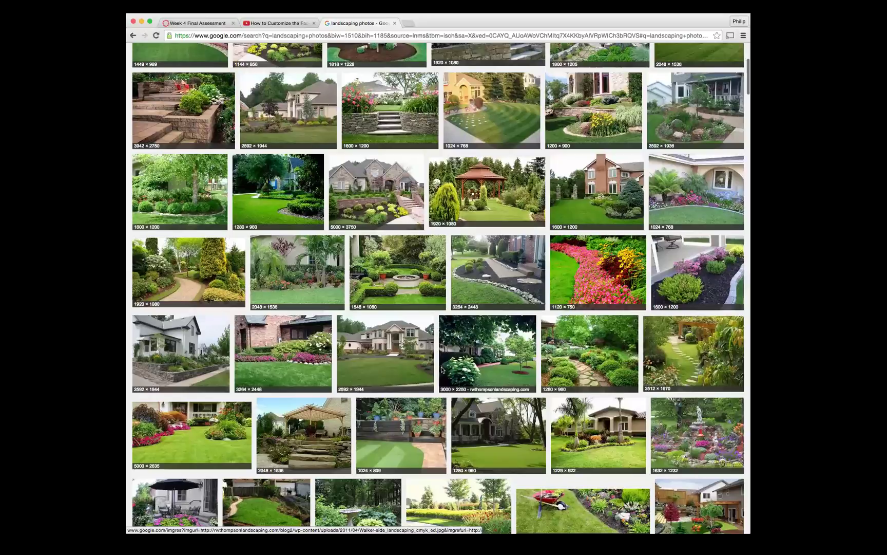
pyautogui.scroll(-5, 442, 369)
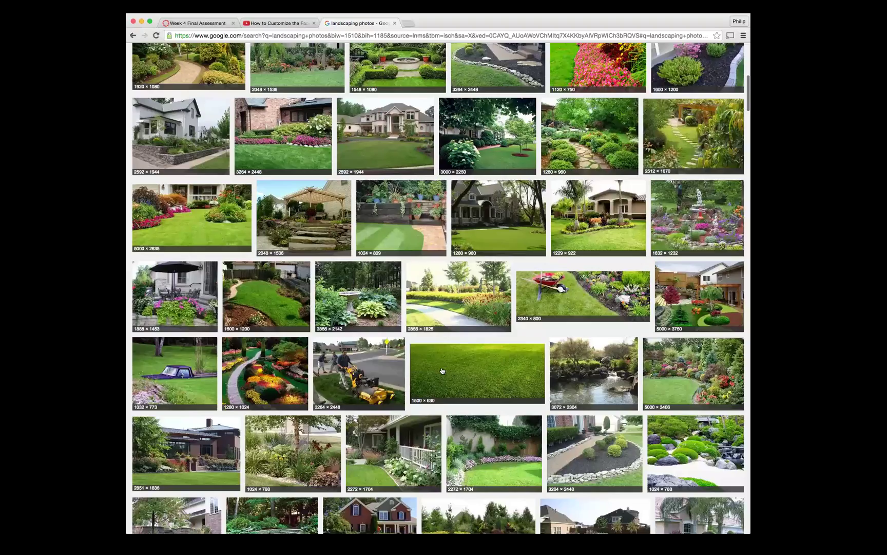
pyautogui.click(562, 283)
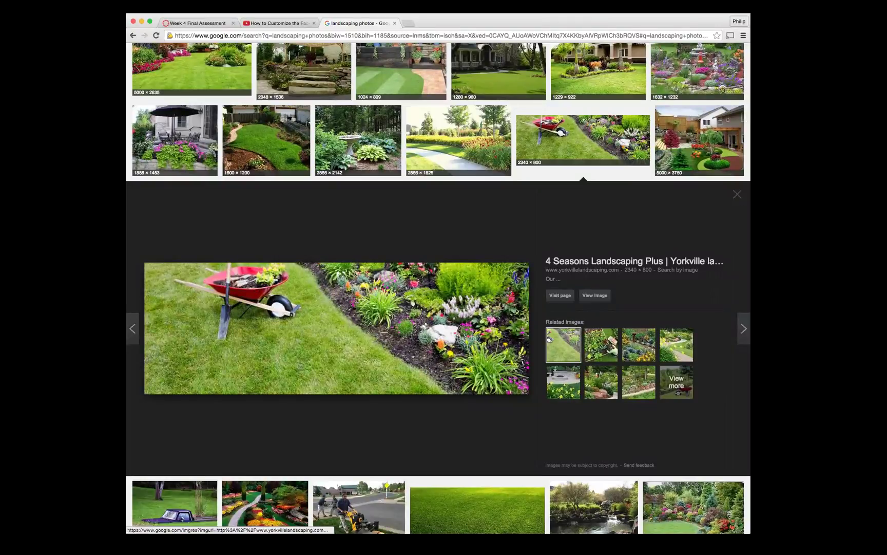
pyautogui.click(590, 335)
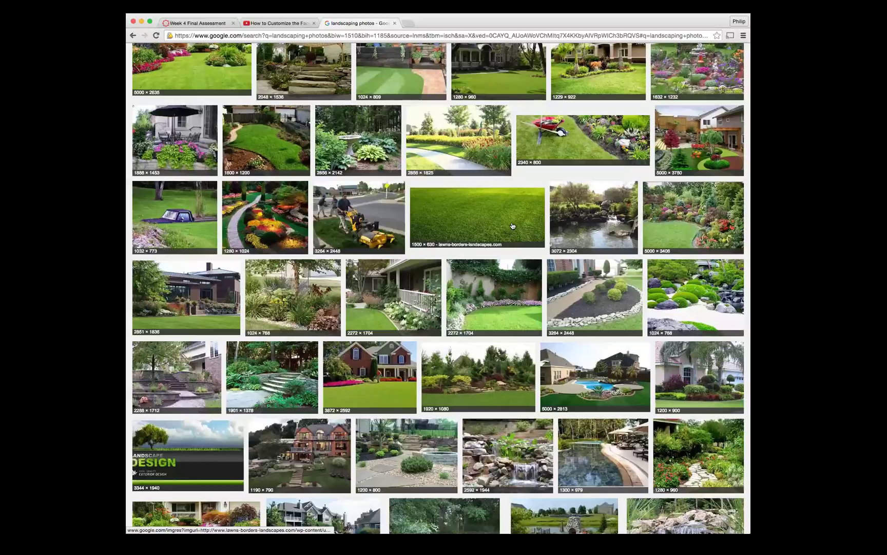
# - Open the plain 1500 × 630 green lawn photo at full size
pyautogui.scroll(5, 509, 223)
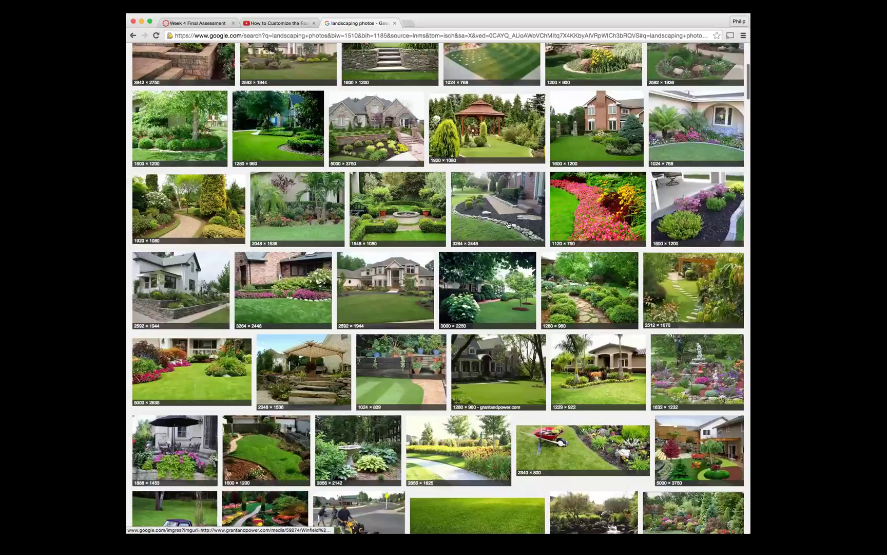
pyautogui.scroll(5, 304, 128)
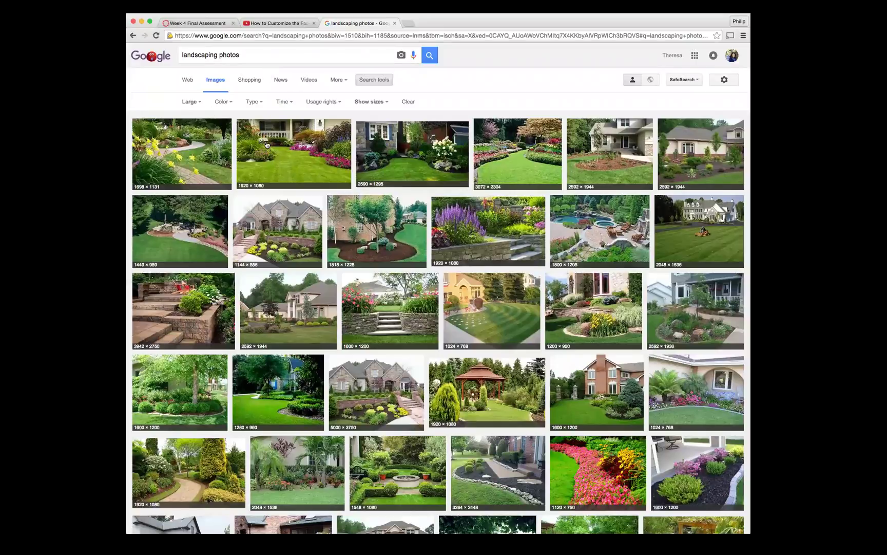
pyautogui.scroll(-3, 279, 149)
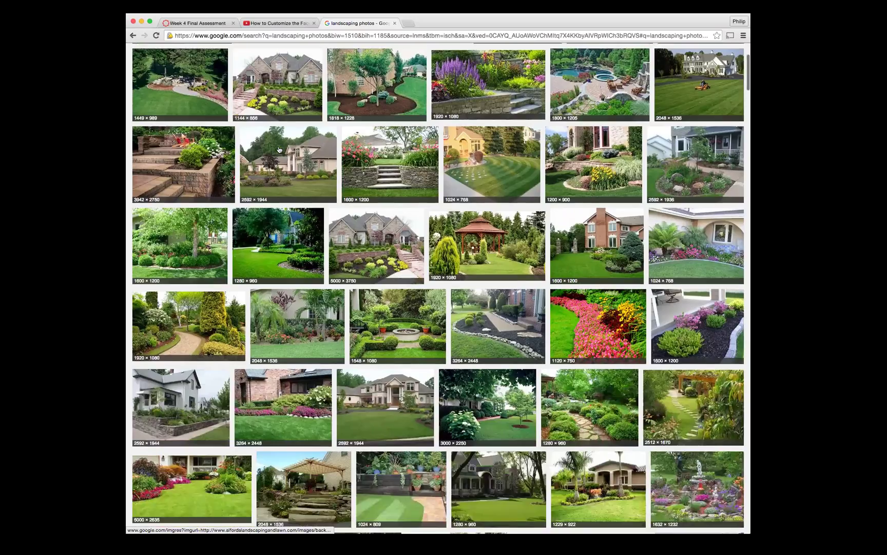
pyautogui.scroll(-5, 279, 150)
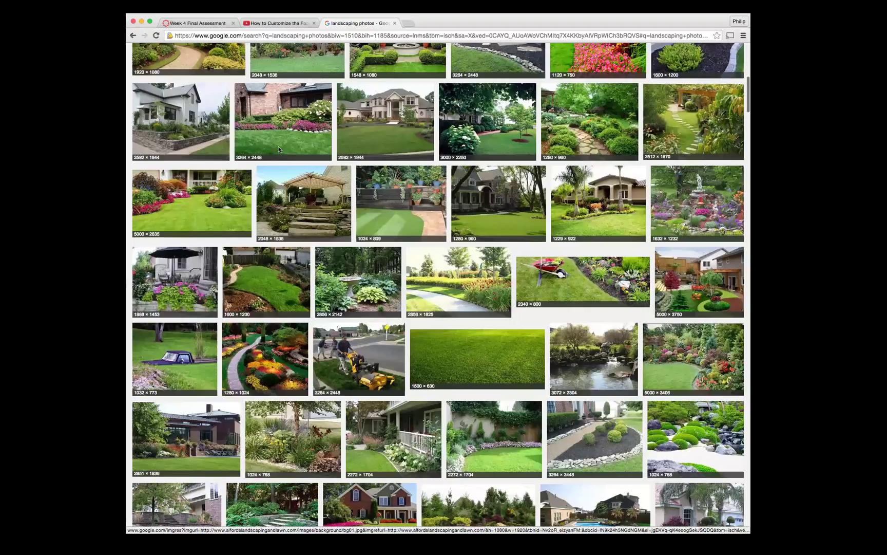
pyautogui.scroll(-3, 279, 150)
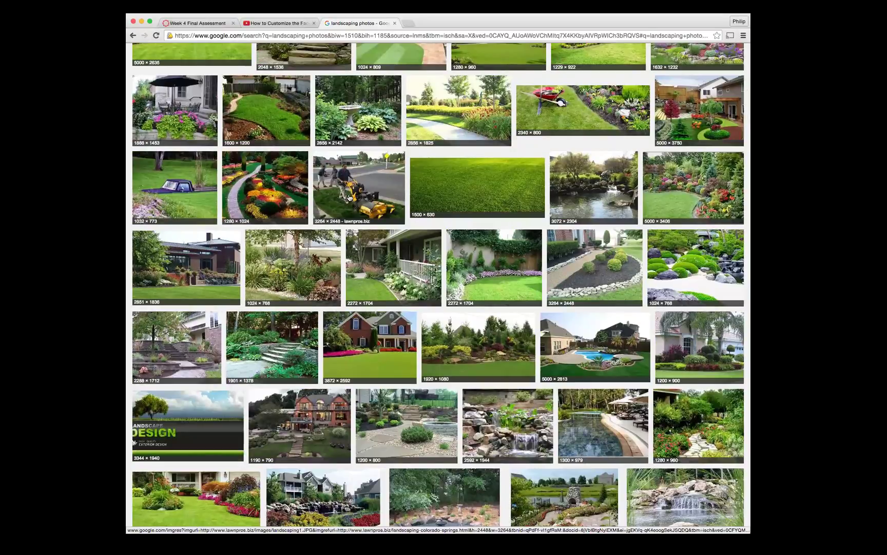
pyautogui.click(476, 189)
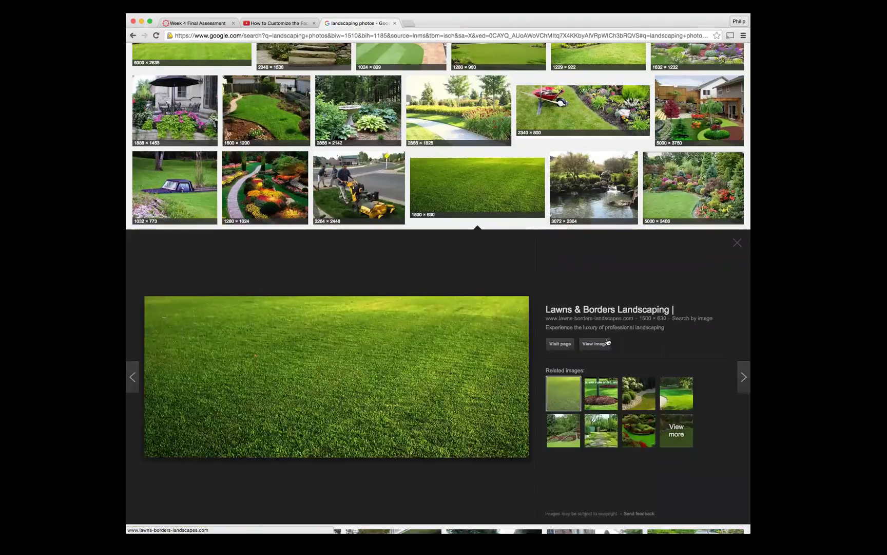
pyautogui.click(591, 345)
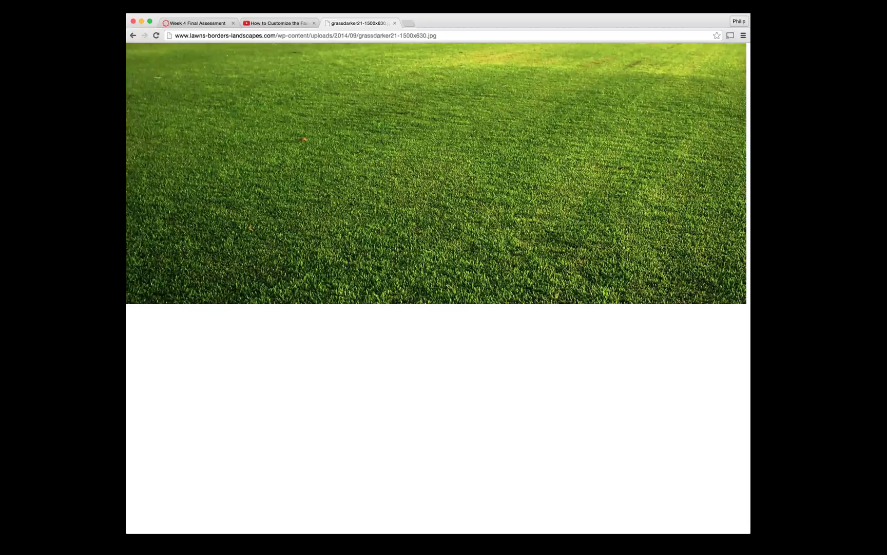
# - Go back from the full-size photo to the 'landscaping photos' image results
pyautogui.click(132, 36)
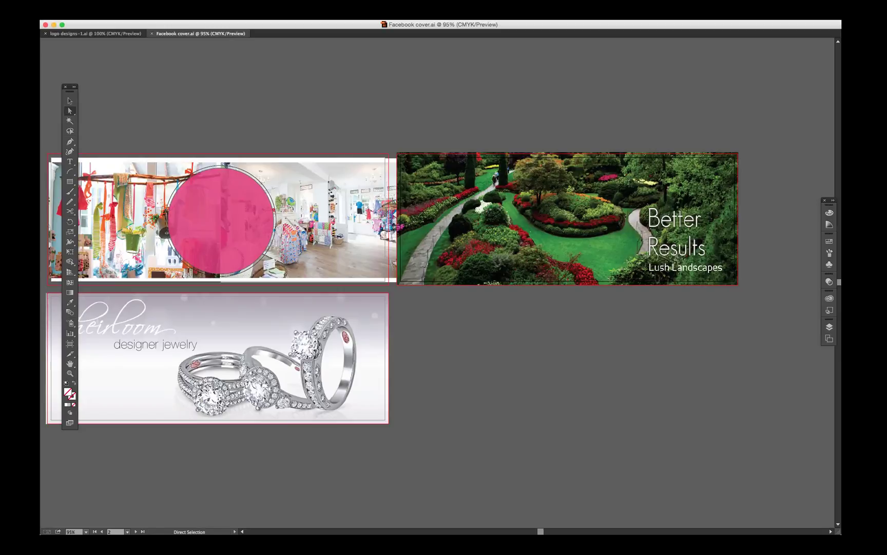
# - Set up a new document: 4 artboards, 851 × 315 px, pixels, landscape, bleed 0
pyautogui.hscroll(-3, 139, 45)
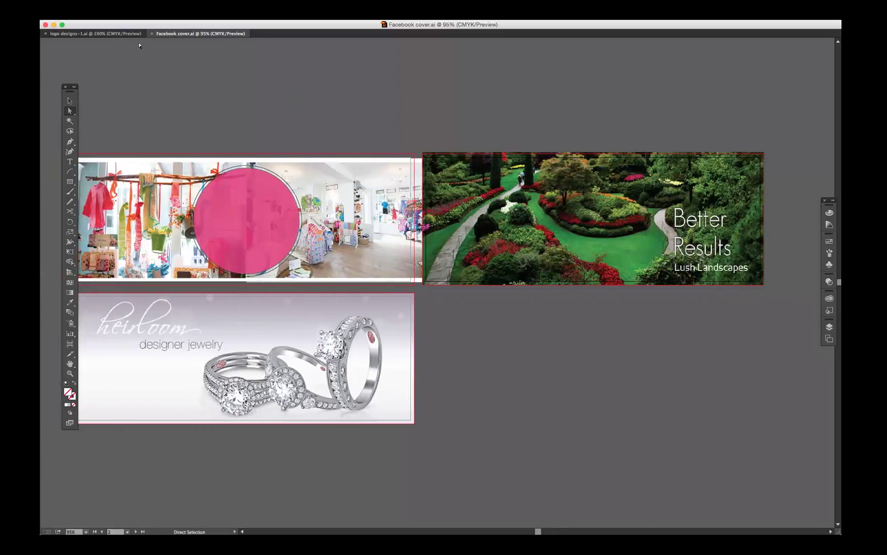
pyautogui.hscroll(-1, 139, 45)
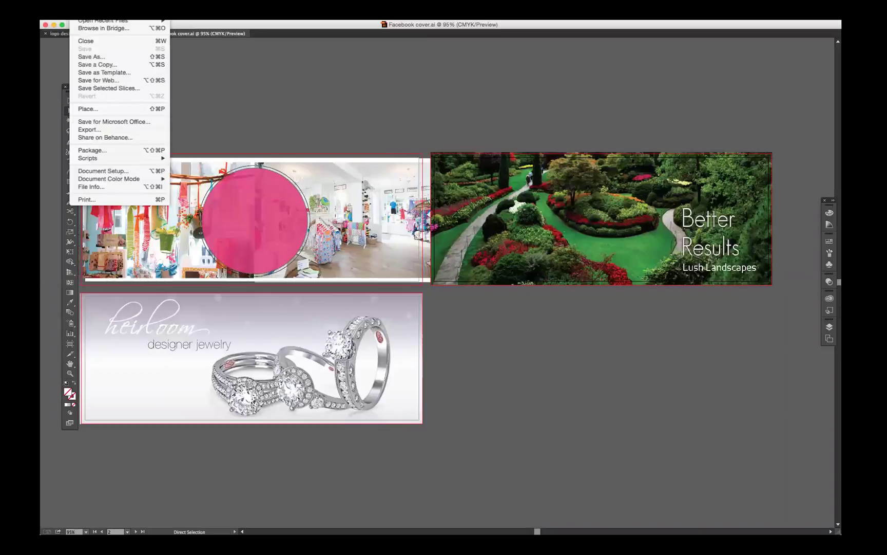
pyautogui.press('Escape')
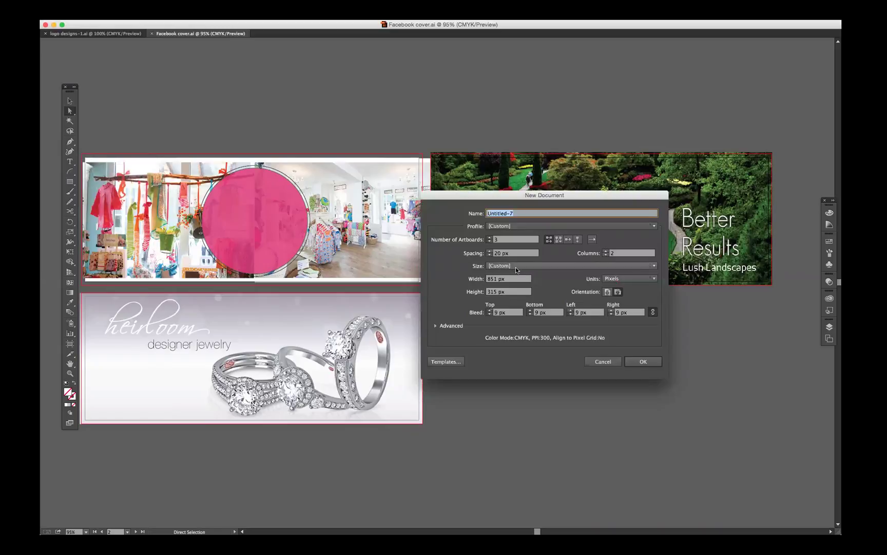
pyautogui.moveTo(541, 198); pyautogui.dragTo(470, 157)
pyautogui.click(441, 239)
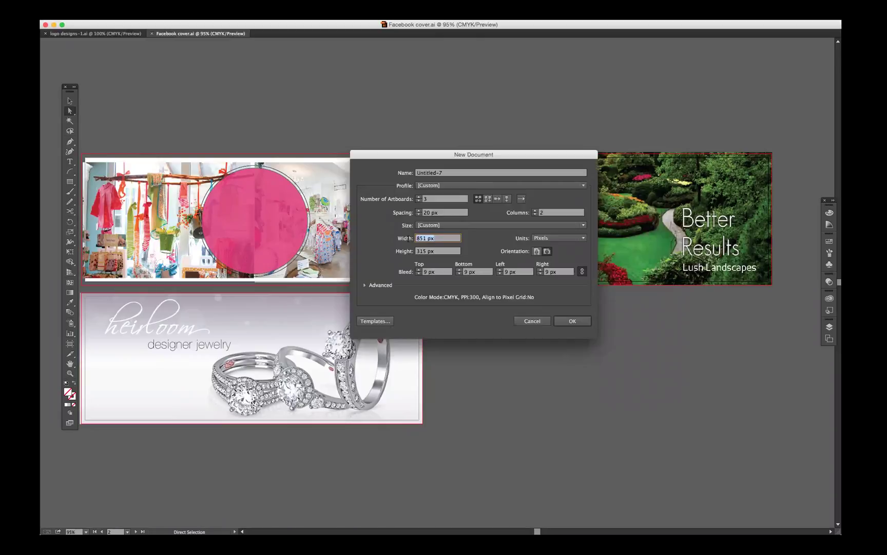
pyautogui.click(444, 251)
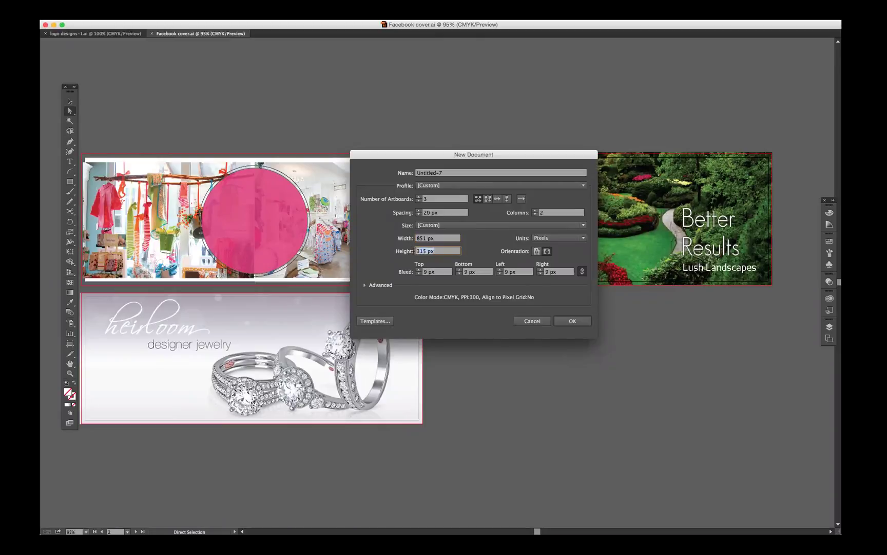
pyautogui.click(548, 251)
pyautogui.click(582, 239)
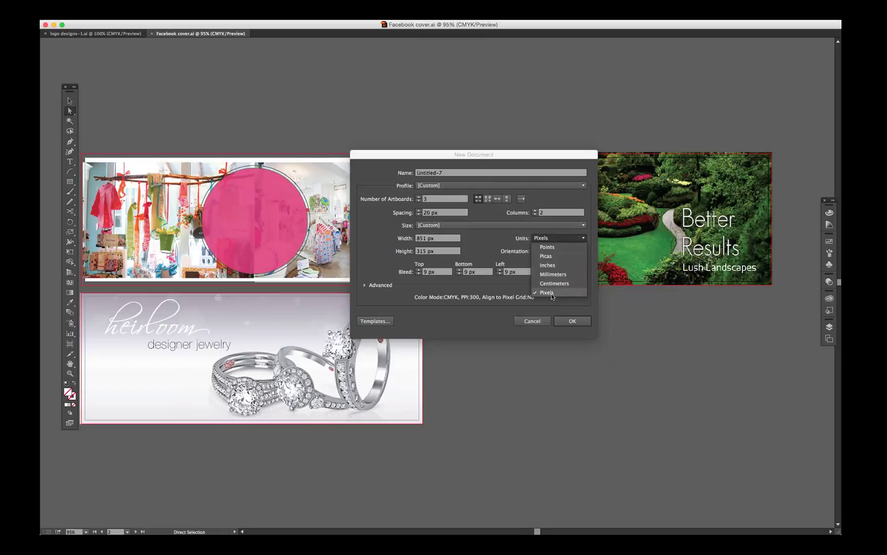
pyautogui.click(504, 229)
pyautogui.click(493, 212)
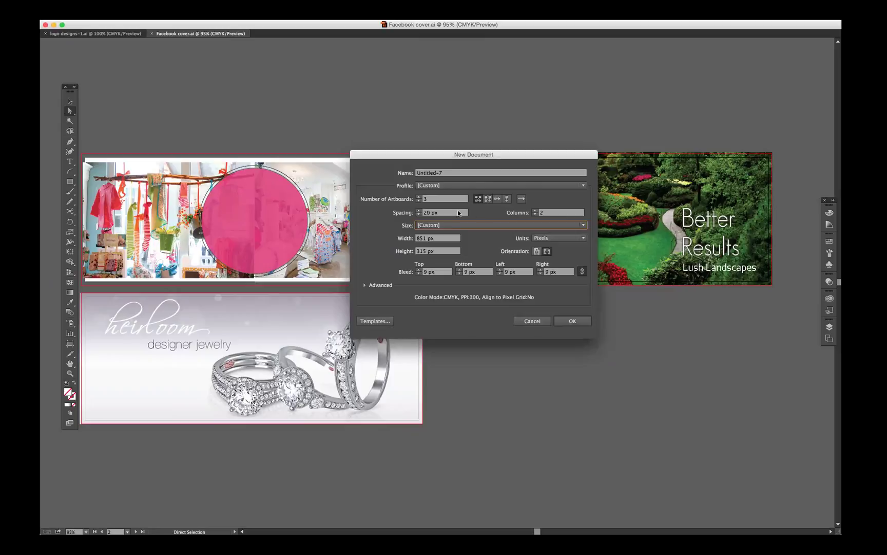
pyautogui.doubleClick(425, 198)
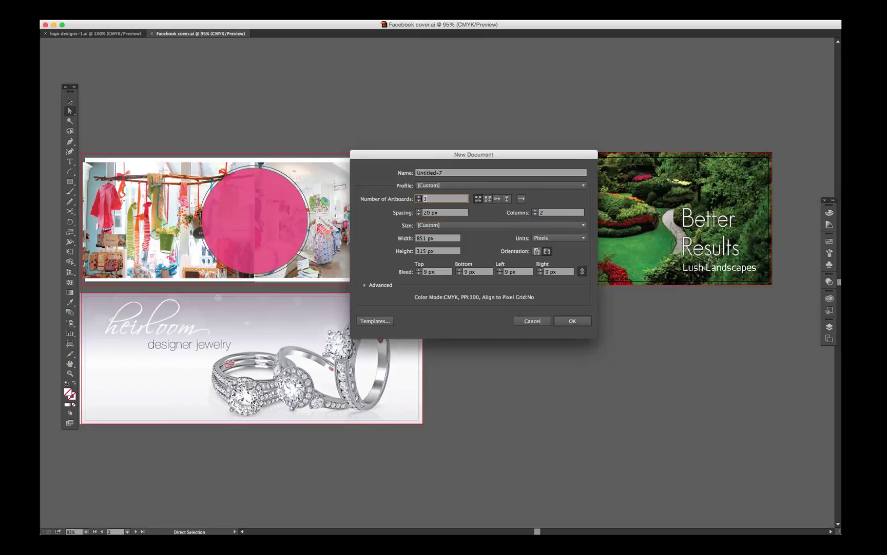
pyautogui.write('4')
pyautogui.click(440, 270)
pyautogui.write('0')
# - Create the four-artboard document and switch to the Selection tool
pyautogui.click(561, 321)
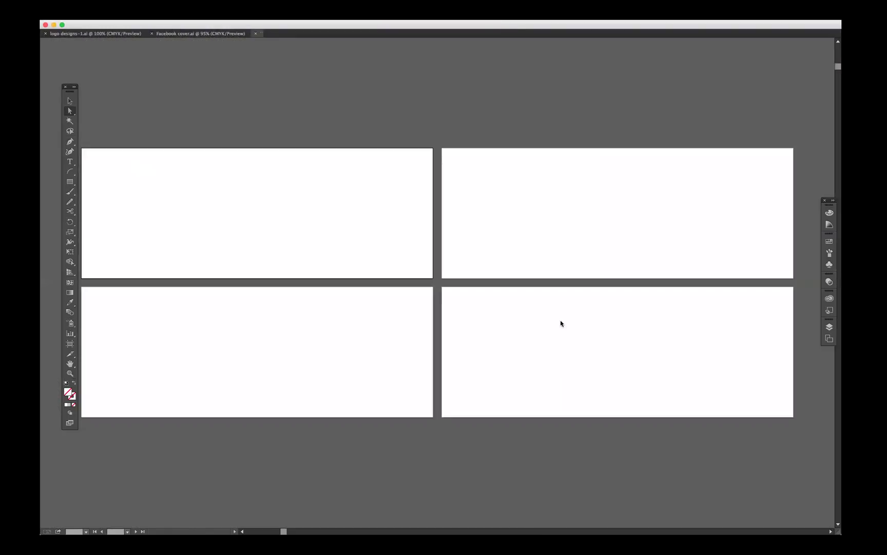
pyautogui.hscroll(-2, 327, 243)
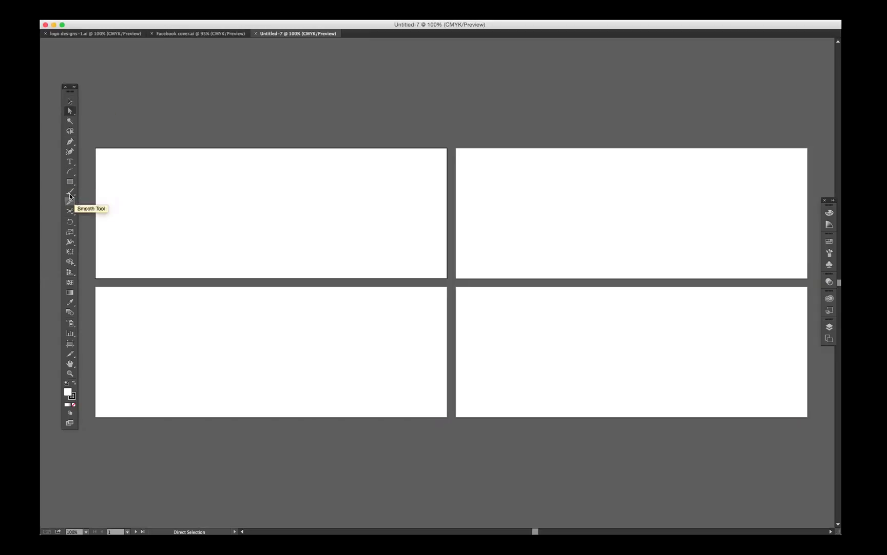
pyautogui.click(69, 101)
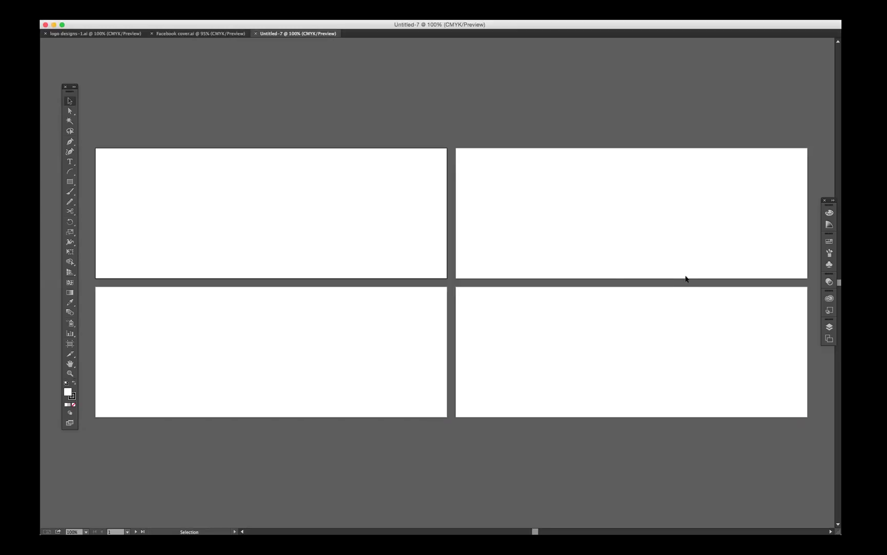
# - Bring the garden-path photo in from the browser and shrink it proportionally on the upper-right artboard
pyautogui.press('super+Tab')
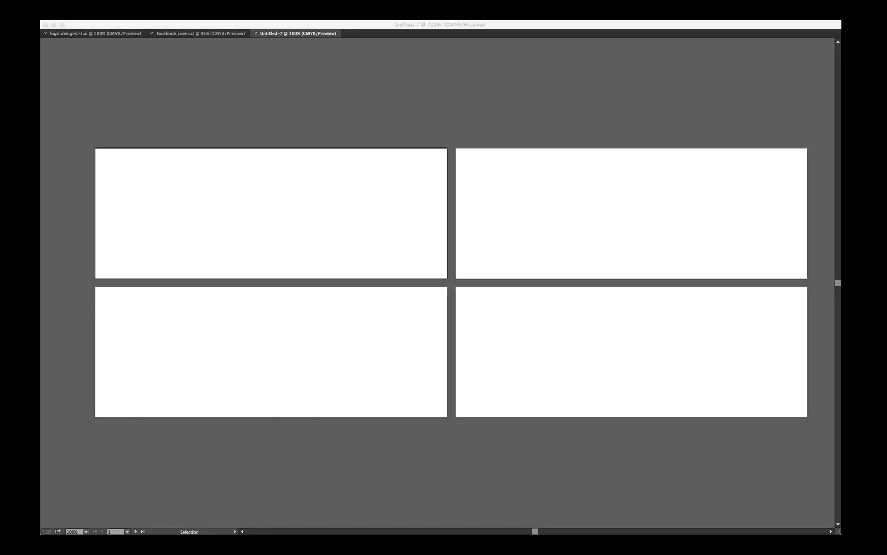
pyautogui.moveTo(758, 298); pyautogui.dragTo(419, 228)
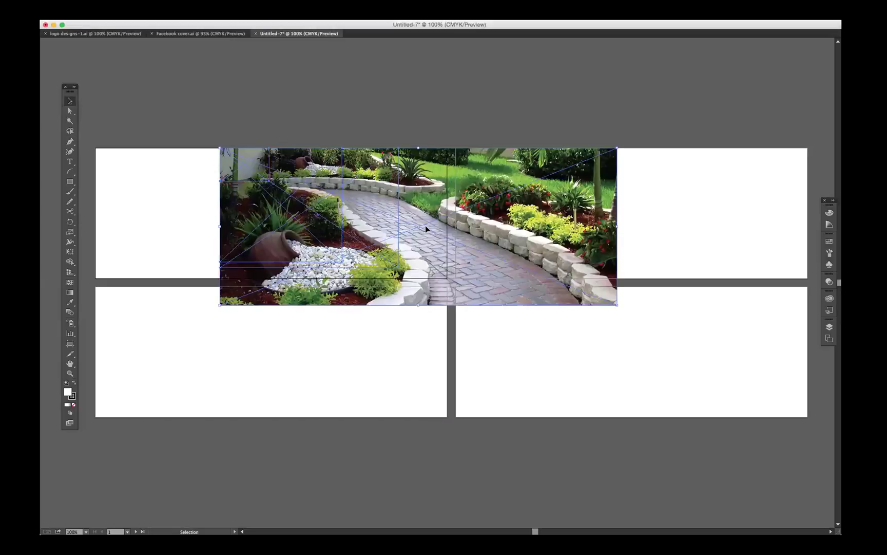
pyautogui.moveTo(498, 222); pyautogui.dragTo(478, 289)
pyautogui.rightClick(478, 290)
pyautogui.click(601, 269)
pyautogui.moveTo(480, 268); pyautogui.dragTo(711, 221)
pyautogui.moveTo(772, 204); pyautogui.dragTo(633, 220)
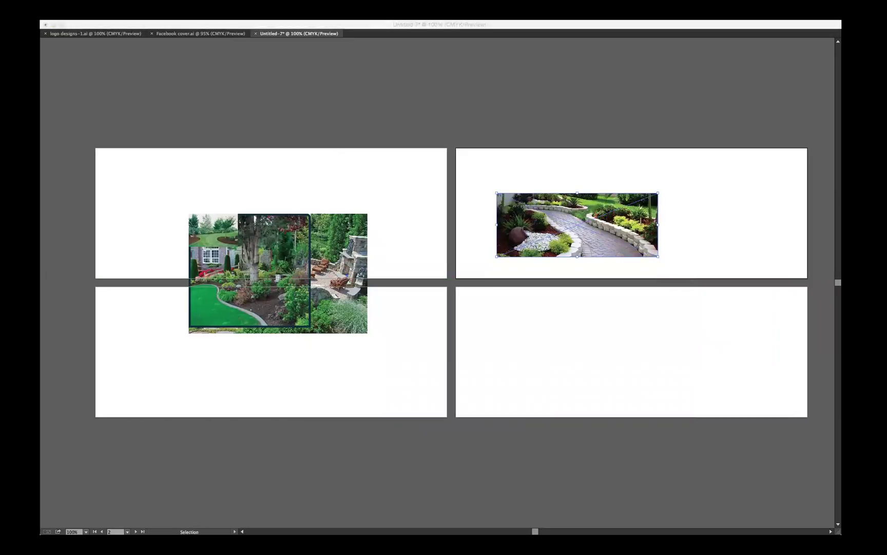
# - Move the framed lawn photo to the lower-right artboard and the pool photo to the lower-left
pyautogui.click(277, 250)
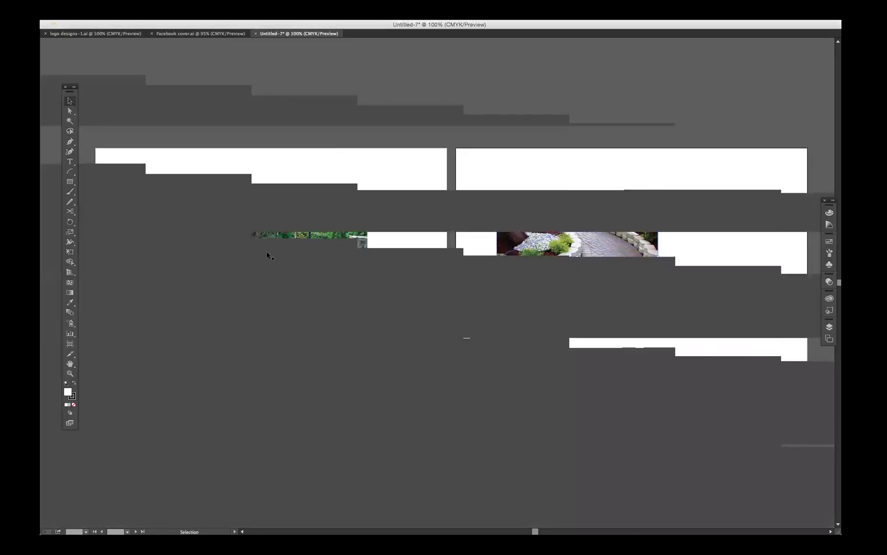
pyautogui.moveTo(523, 289); pyautogui.dragTo(629, 306)
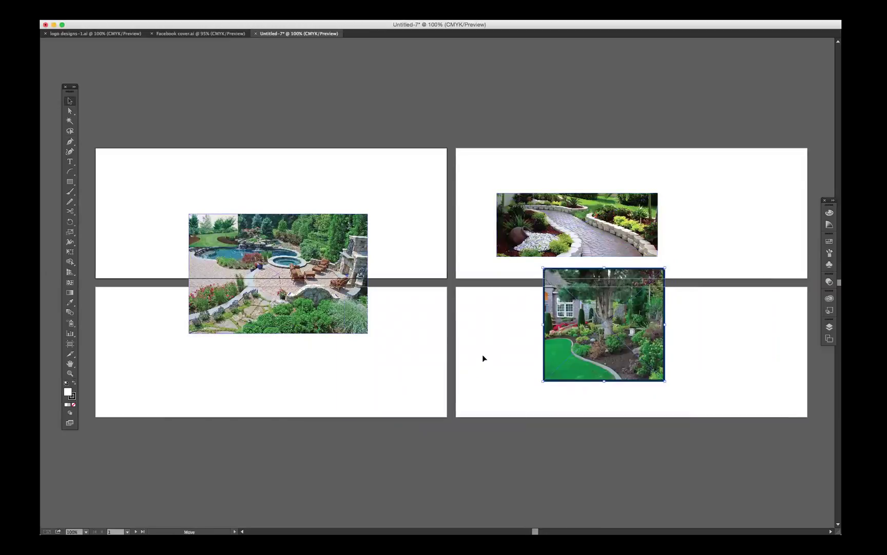
pyautogui.moveTo(229, 234); pyautogui.dragTo(384, 306)
# - Try resizing the small lawn photo on the left artboard, then delete it
pyautogui.click(216, 242)
pyautogui.moveTo(238, 246); pyautogui.dragTo(363, 330)
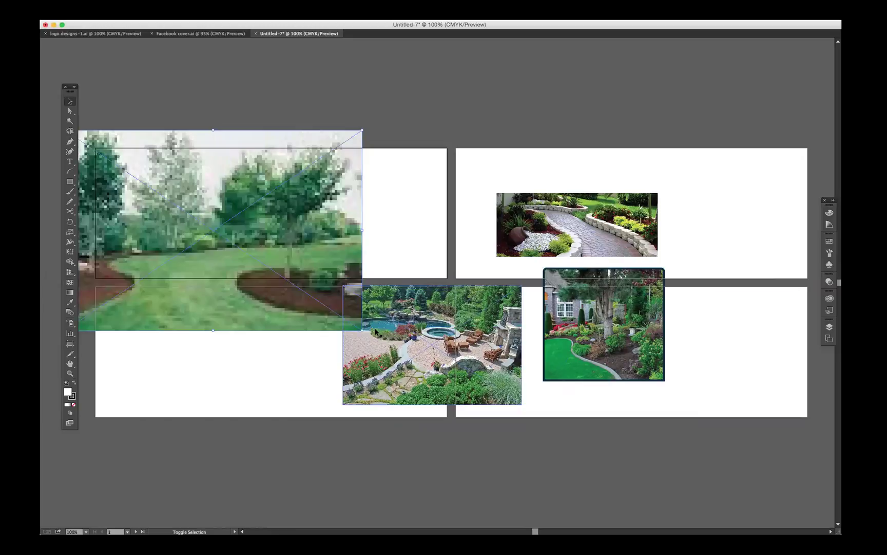
pyautogui.press('super+z')
pyautogui.moveTo(238, 248); pyautogui.dragTo(327, 307)
pyautogui.rightClick(224, 228)
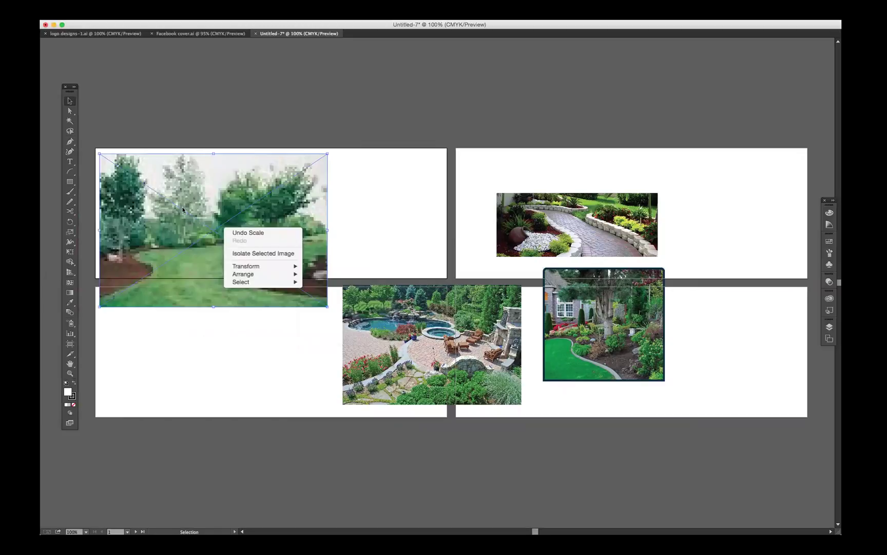
pyautogui.moveTo(247, 278)
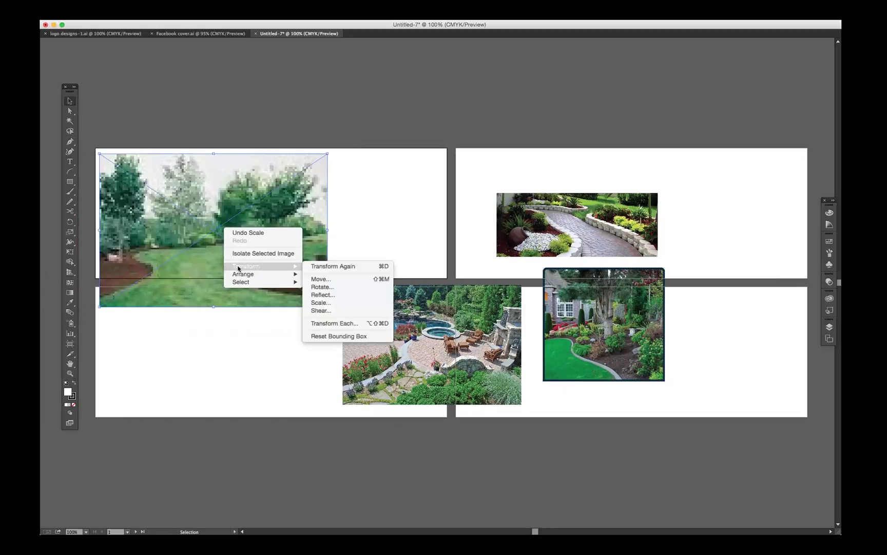
pyautogui.click(190, 250)
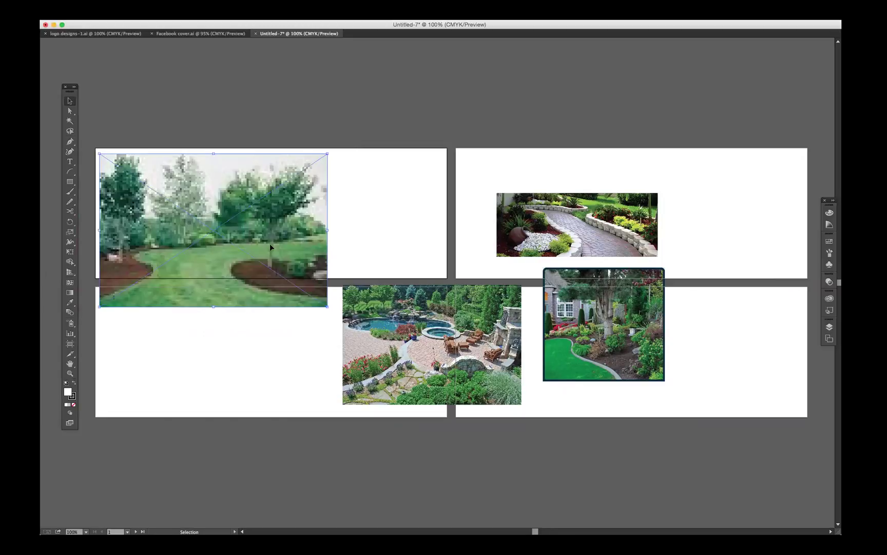
pyautogui.moveTo(327, 307); pyautogui.dragTo(268, 267)
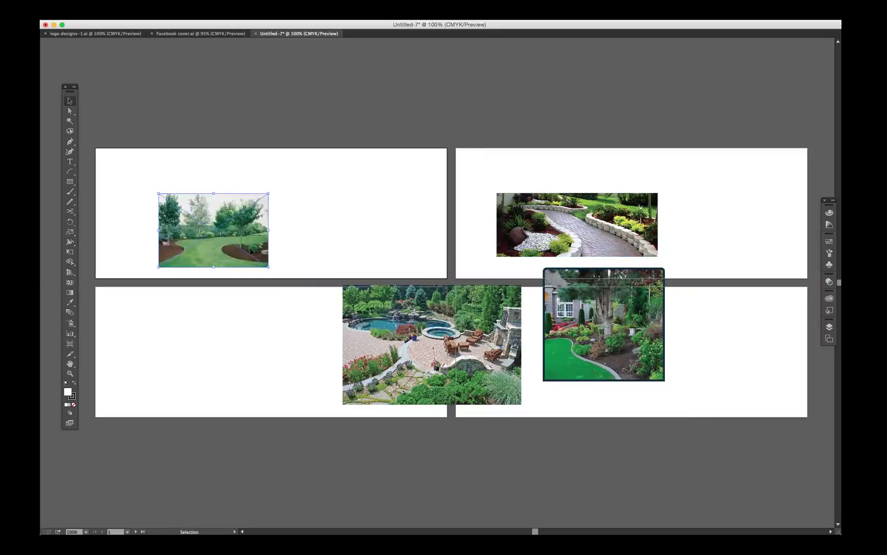
pyautogui.press('Delete')
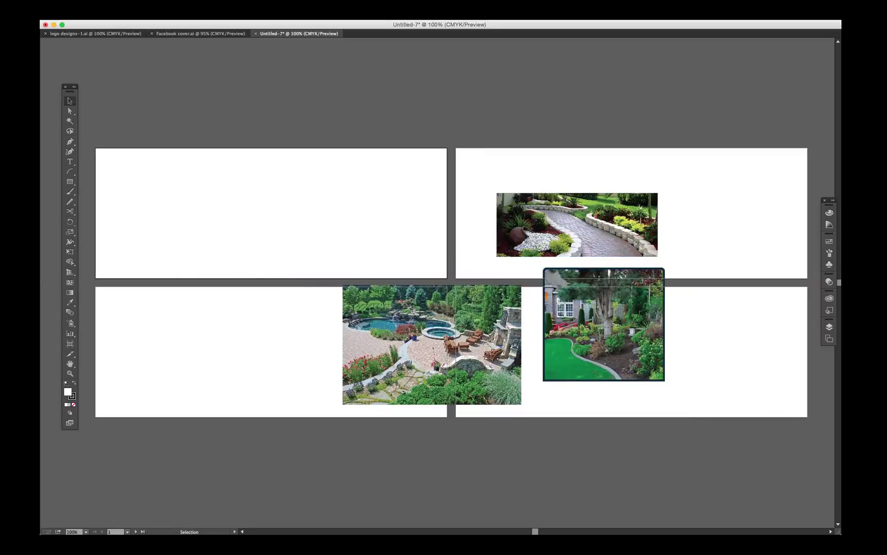
# - Bring in the mulched garden-bed photo and place it in the top-left artboard's corner
pyautogui.press('super+Tab')
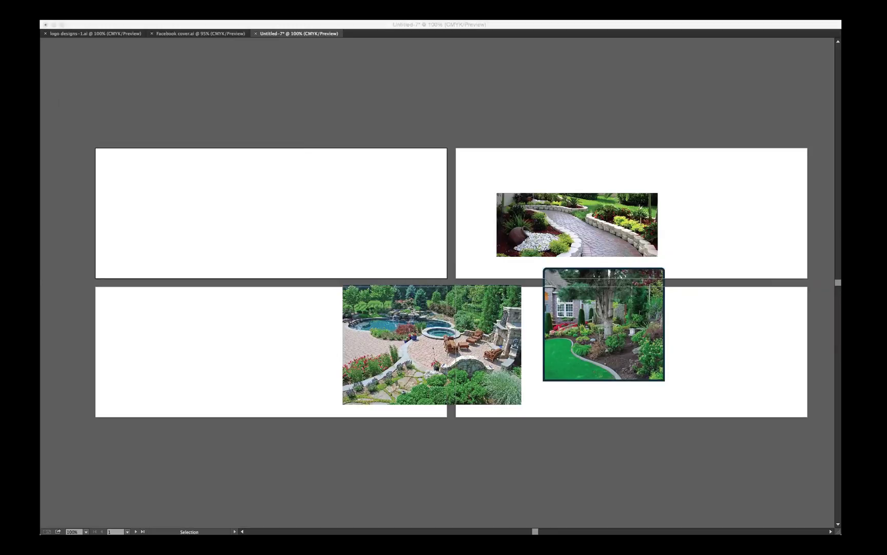
pyautogui.moveTo(516, 147); pyautogui.dragTo(492, 139)
pyautogui.moveTo(298, 220); pyautogui.dragTo(196, 208)
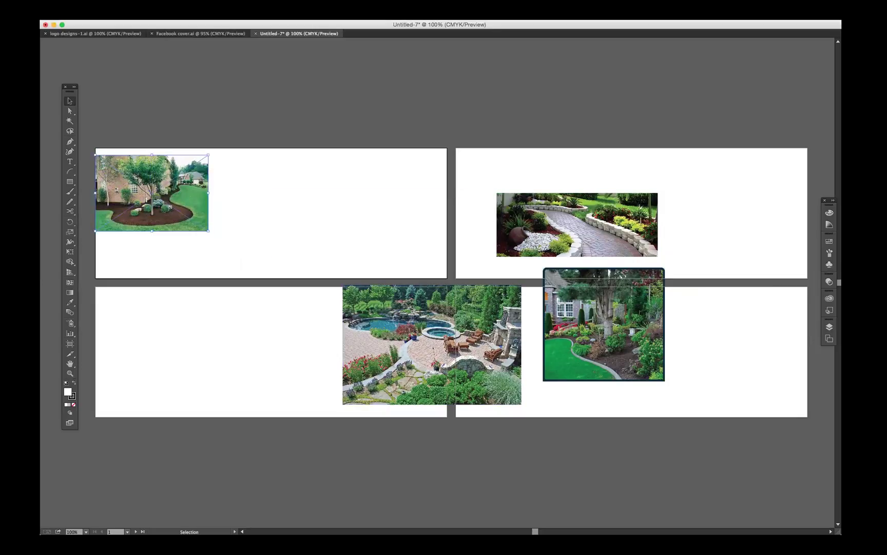
# - Move the pool photo beside the garden-bed photo and scale it down to match
pyautogui.press('super+Tab')
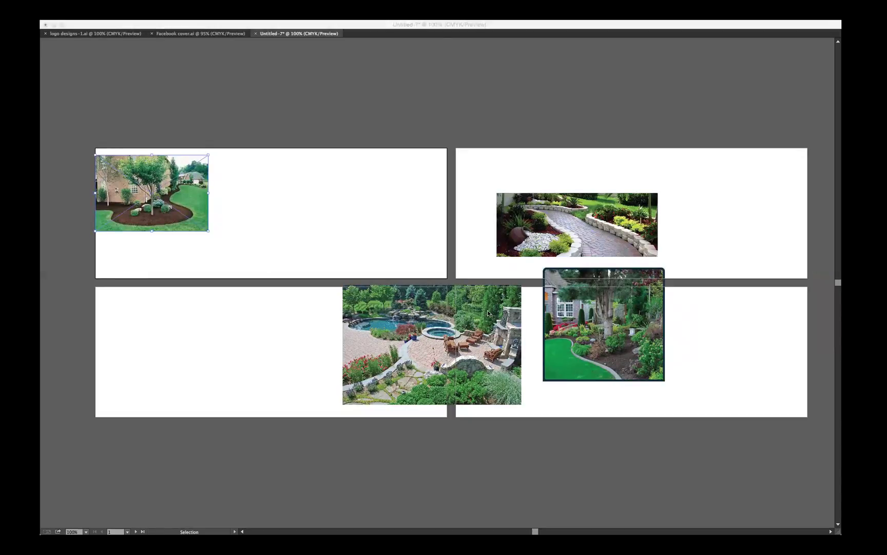
pyautogui.press('super+Tab')
pyautogui.moveTo(399, 212); pyautogui.dragTo(357, 190)
pyautogui.click(385, 276)
pyautogui.moveTo(386, 276); pyautogui.dragTo(321, 236)
pyautogui.click(303, 239)
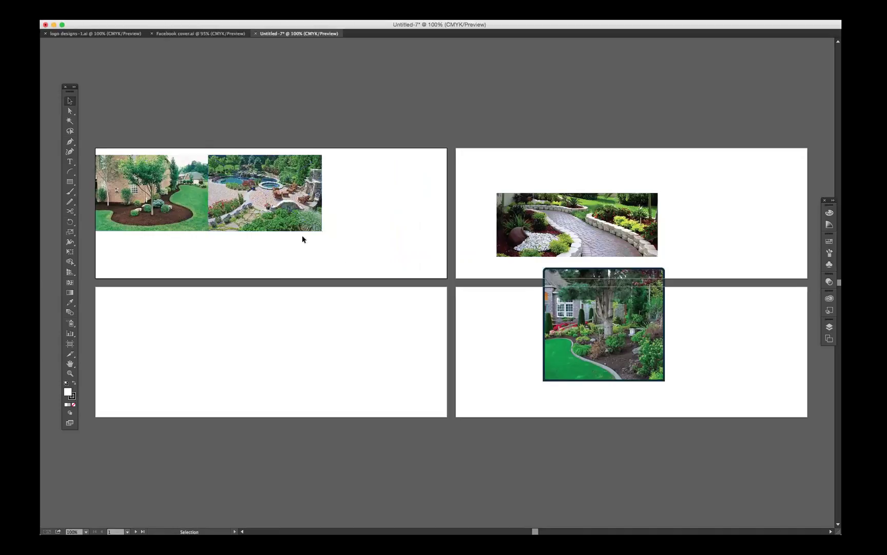
# - Remove the framed lawn photo from the artboards
pyautogui.click(534, 234)
pyautogui.click(632, 324)
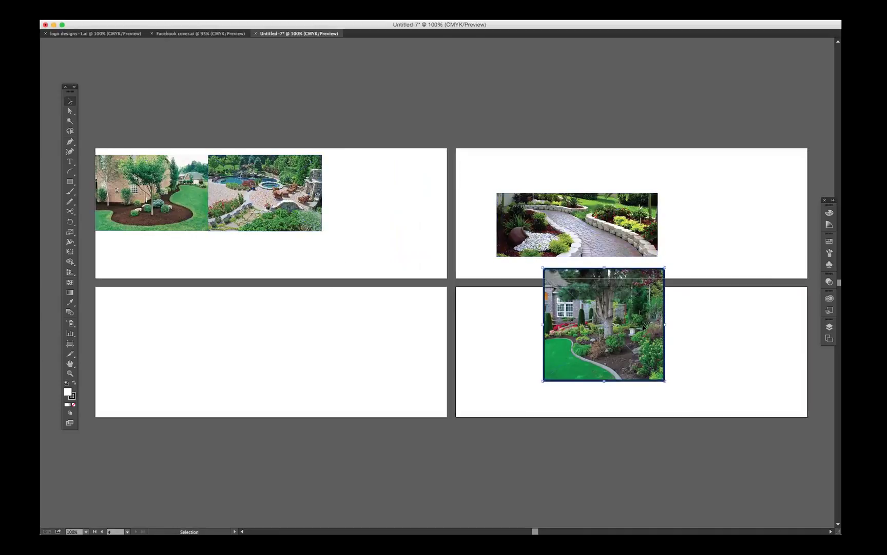
pyautogui.moveTo(642, 326); pyautogui.dragTo(442, 276)
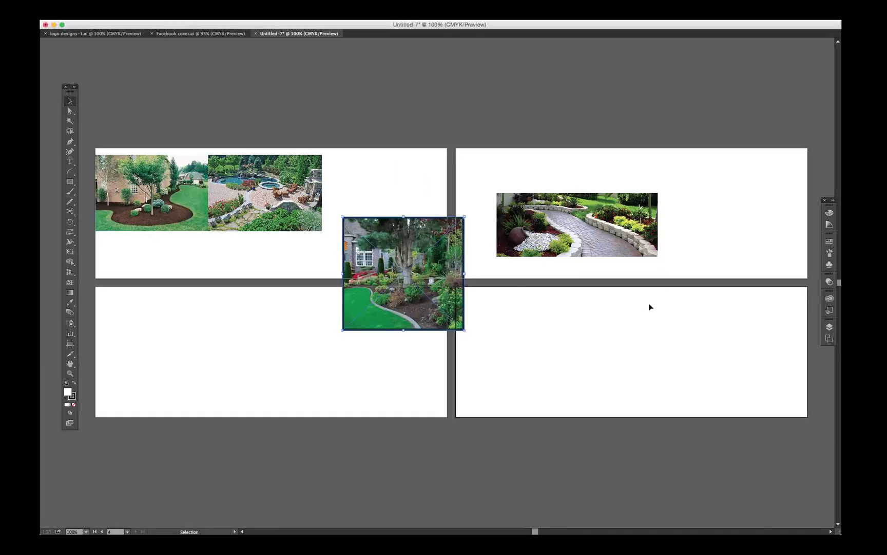
pyautogui.press('super+z')
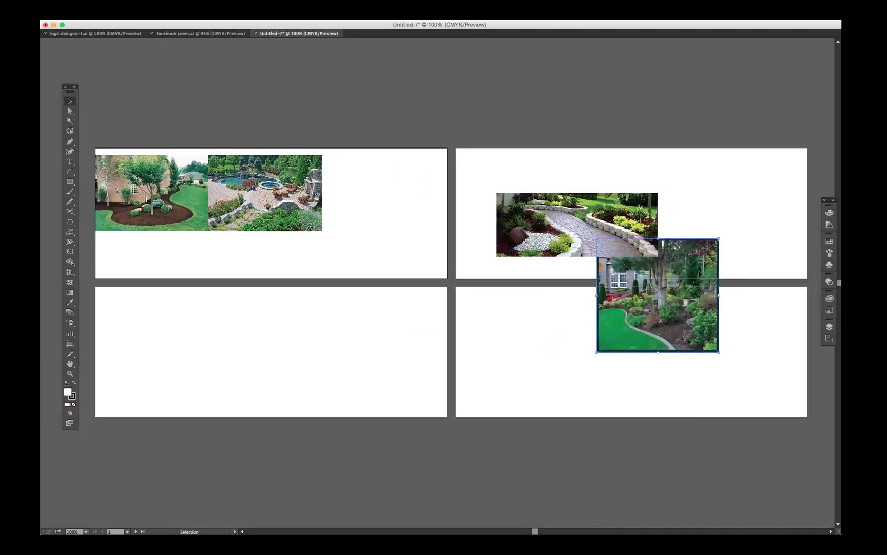
pyautogui.press('super+z')
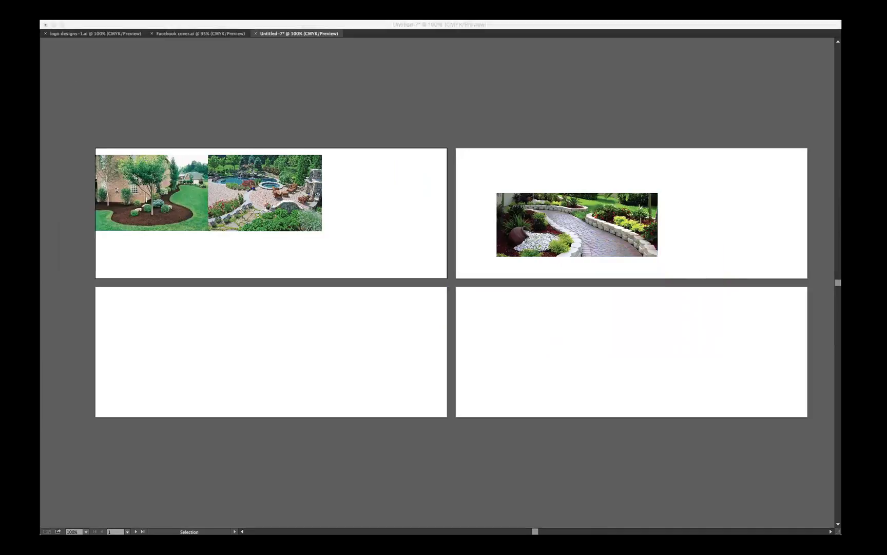
# - Place the sod-laying photo next to the other two and resize it to match
pyautogui.moveTo(509, 142); pyautogui.dragTo(382, 172)
pyautogui.moveTo(422, 220); pyautogui.dragTo(435, 231)
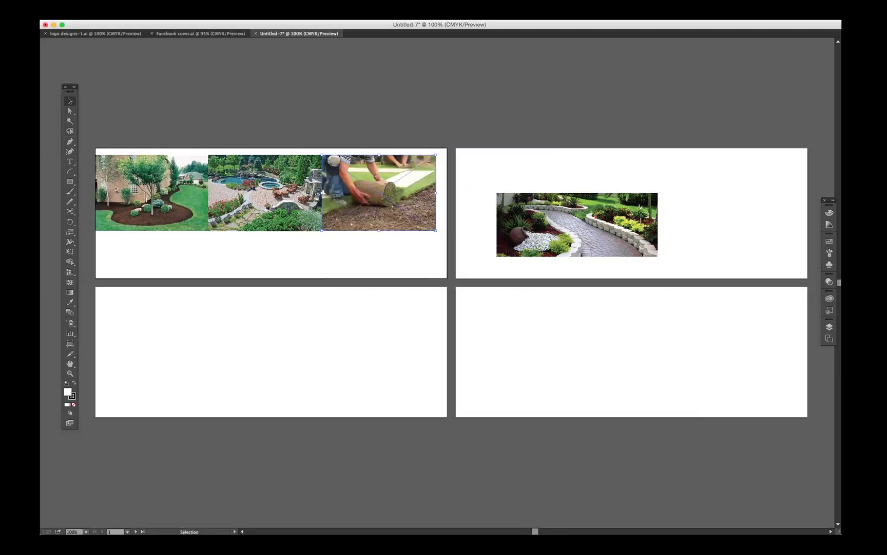
pyautogui.press('super+Tab')
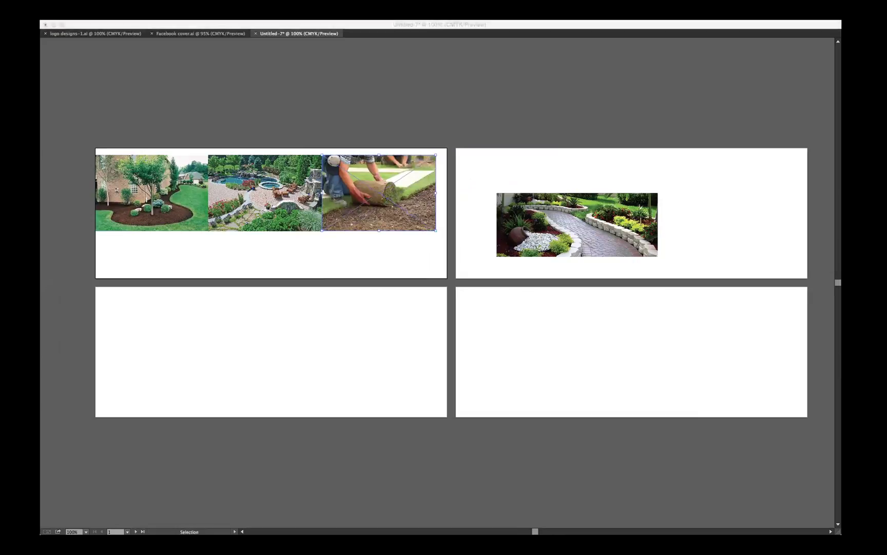
# - Select all three photos and scale them to span the first artboard's full width
pyautogui.click(440, 208)
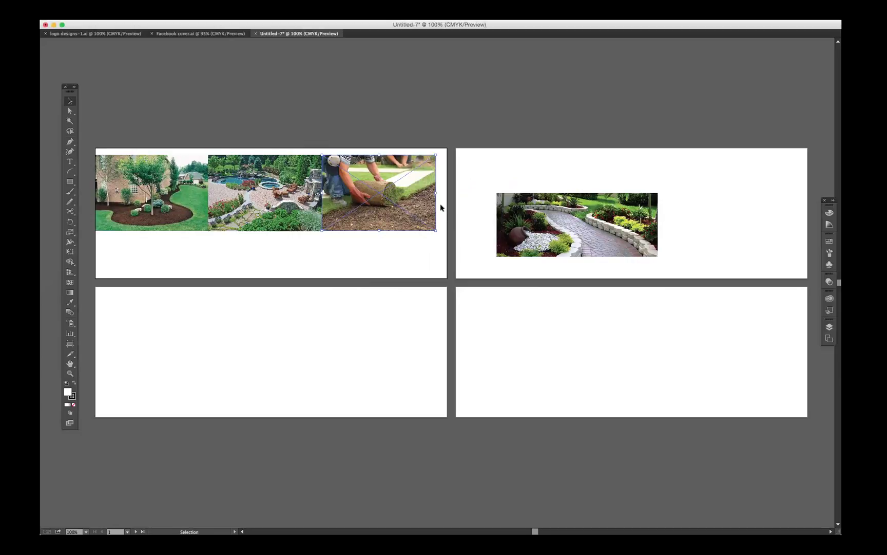
pyautogui.keyDown('shift'); pyautogui.click(183, 226); pyautogui.keyUp('shift')
pyautogui.moveTo(435, 232); pyautogui.dragTo(446, 237)
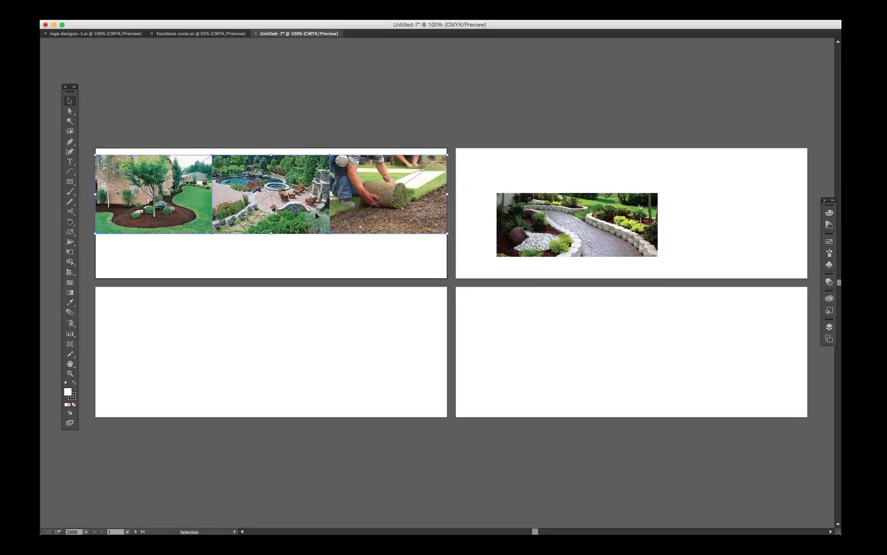
pyautogui.click(340, 270)
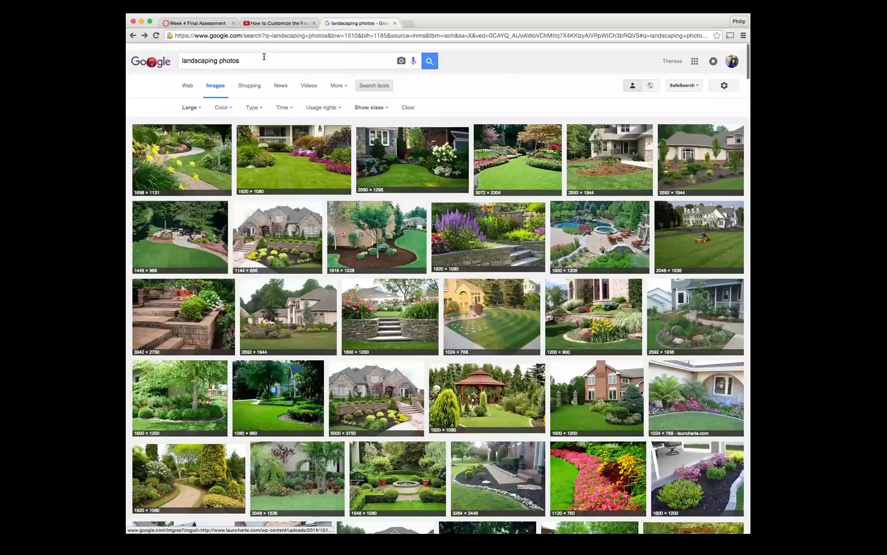
# - Search Google Images for 'neutral background texture' in place of the landscaping query
pyautogui.scroll(-1, 149, 59)
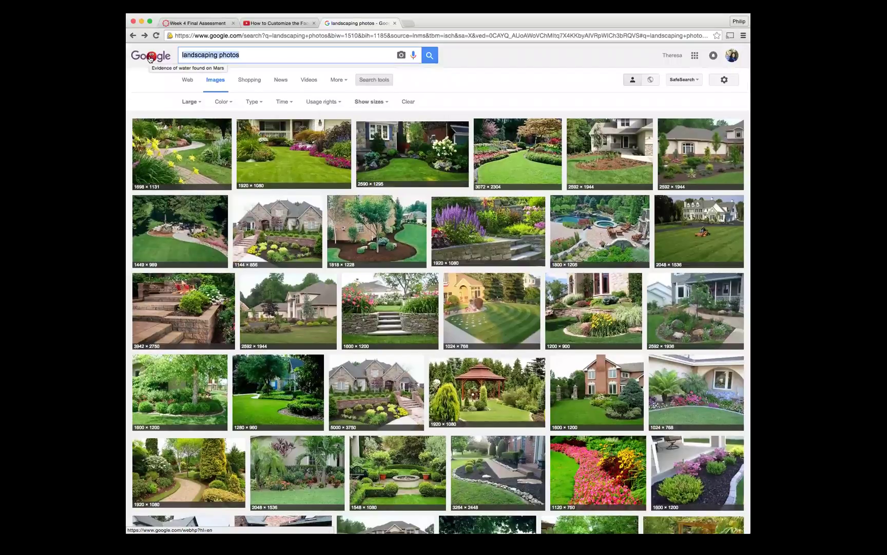
pyautogui.write('neutral back')
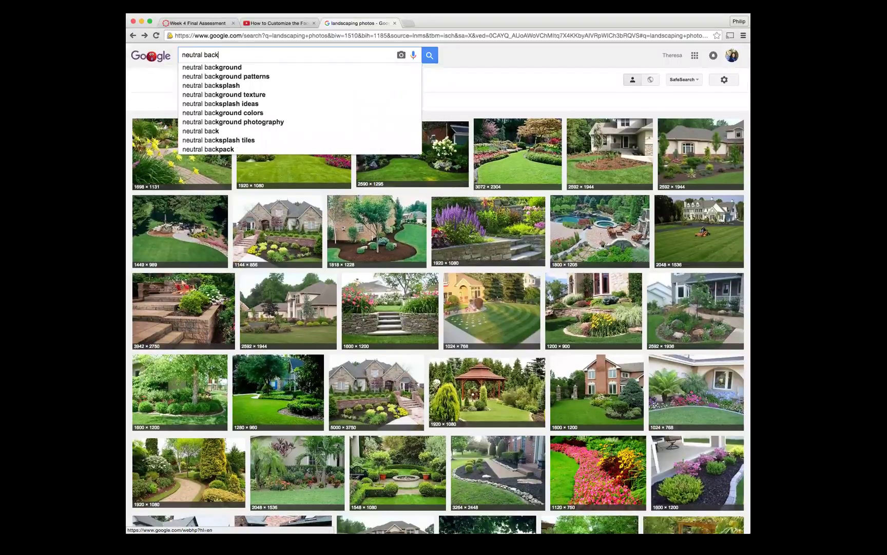
pyautogui.write('ground t')
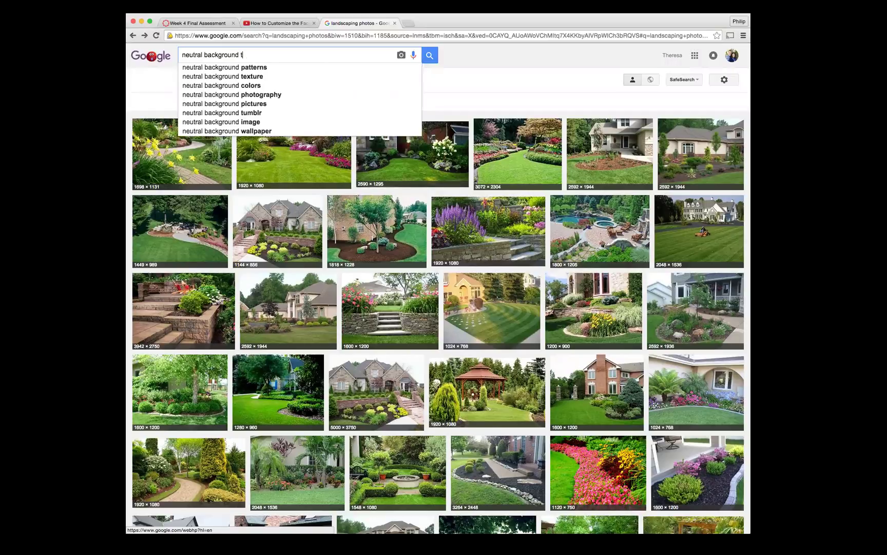
pyautogui.write('exture')
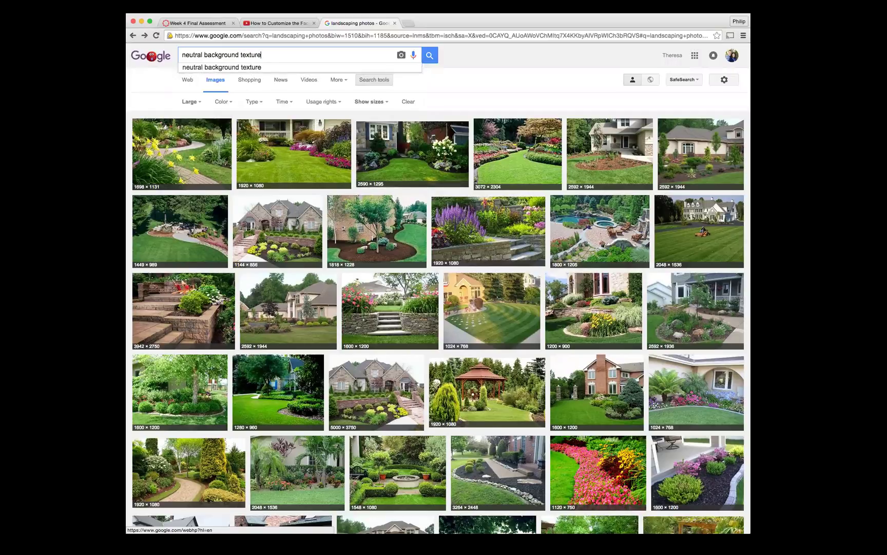
pyautogui.press('Return')
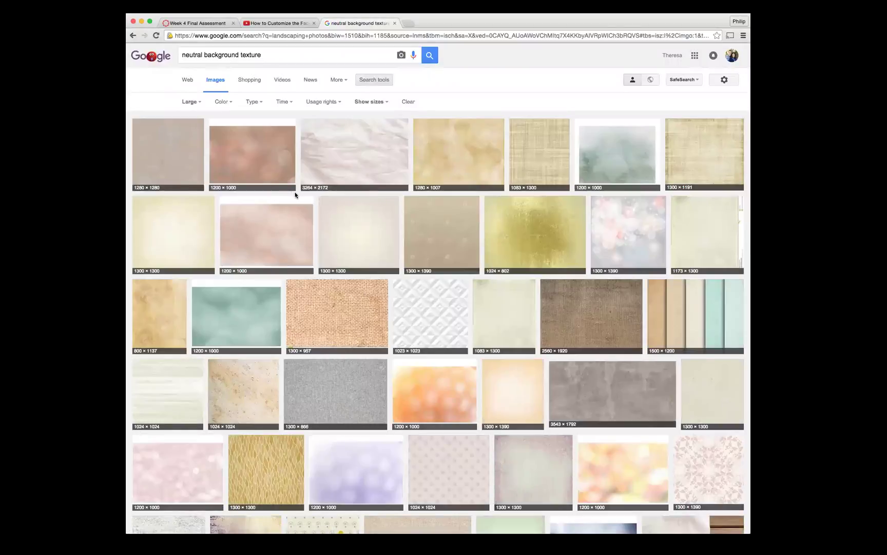
# - Preview the beige, recycled and crinkled paper textures among the related Google Images results
pyautogui.click(721, 390)
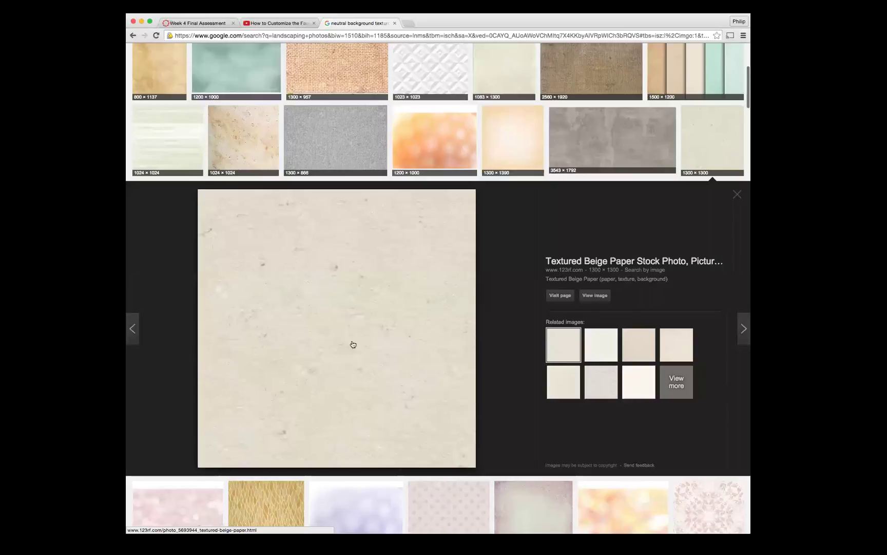
pyautogui.click(607, 352)
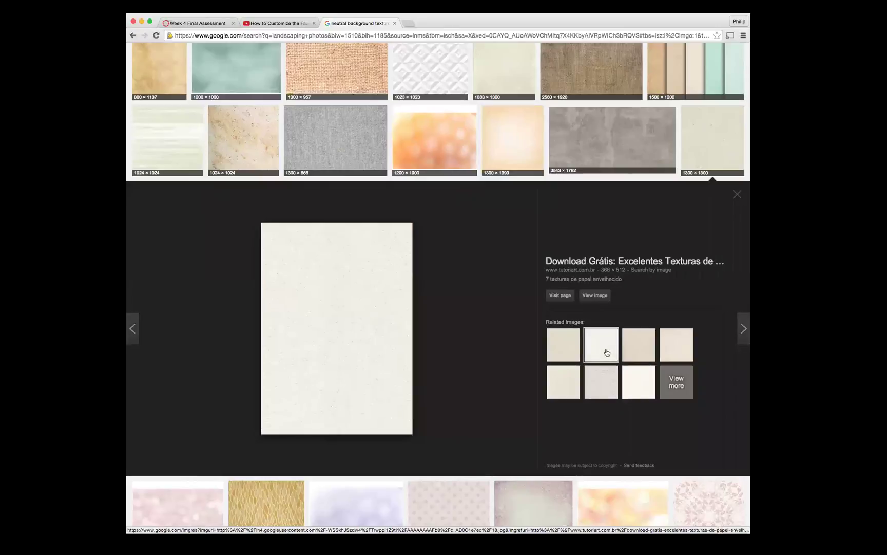
pyautogui.click(636, 349)
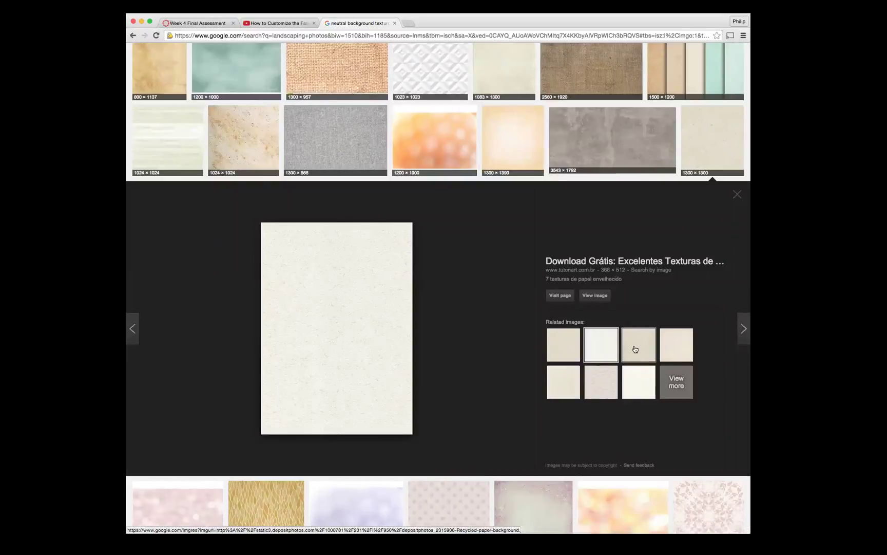
pyautogui.click(662, 350)
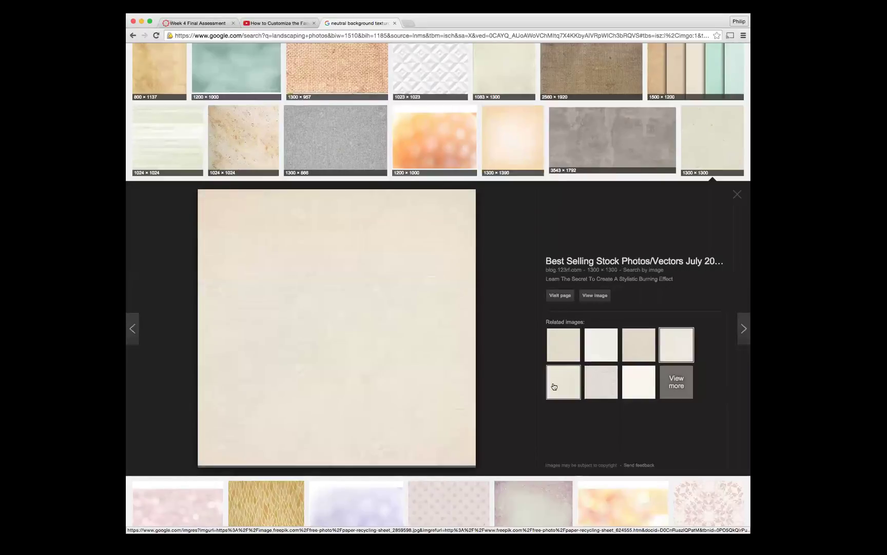
pyautogui.click(573, 388)
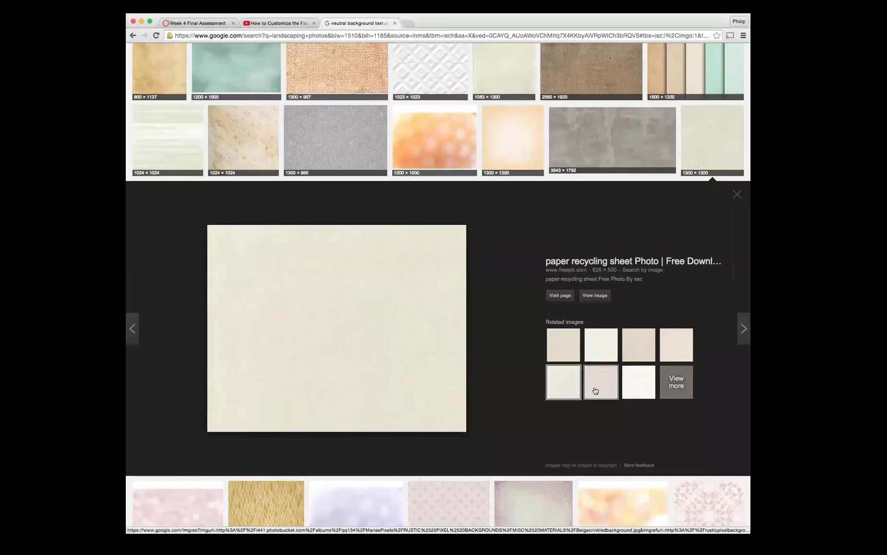
pyautogui.click(596, 391)
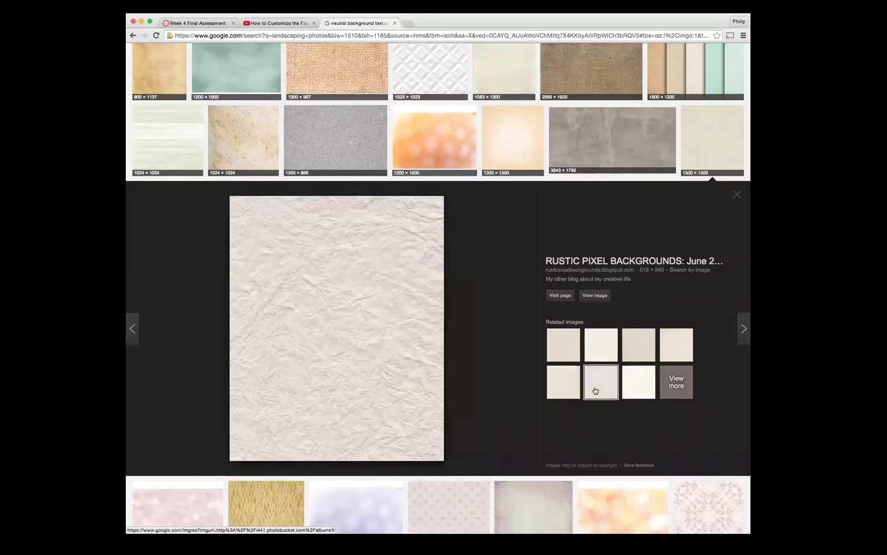
pyautogui.click(564, 345)
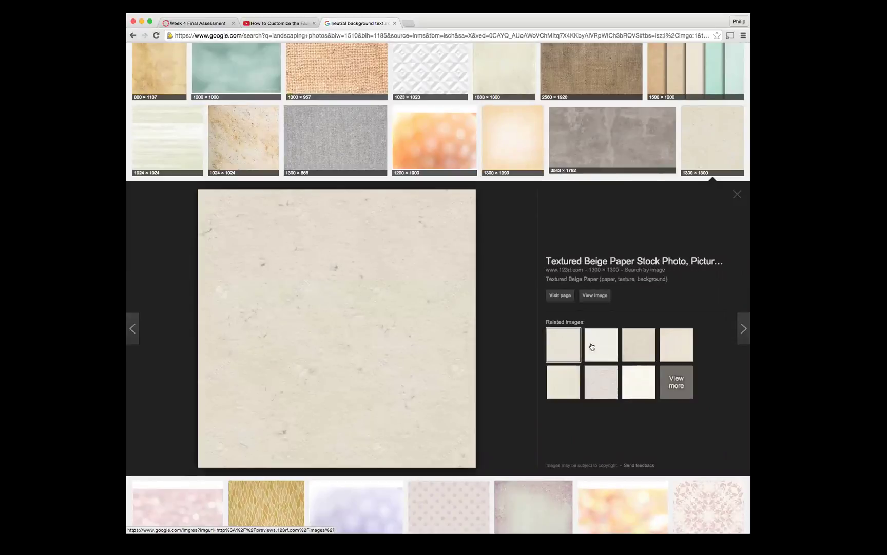
pyautogui.click(596, 347)
pyautogui.click(625, 348)
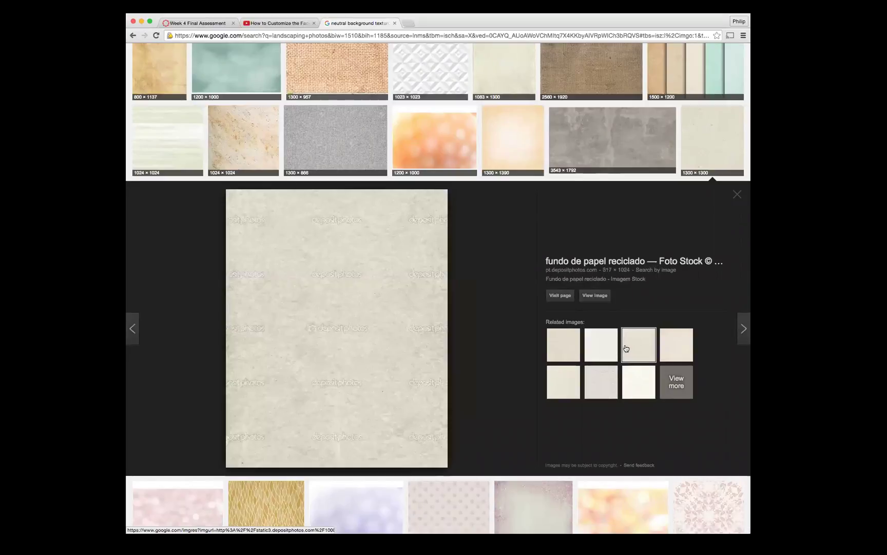
pyautogui.click(662, 348)
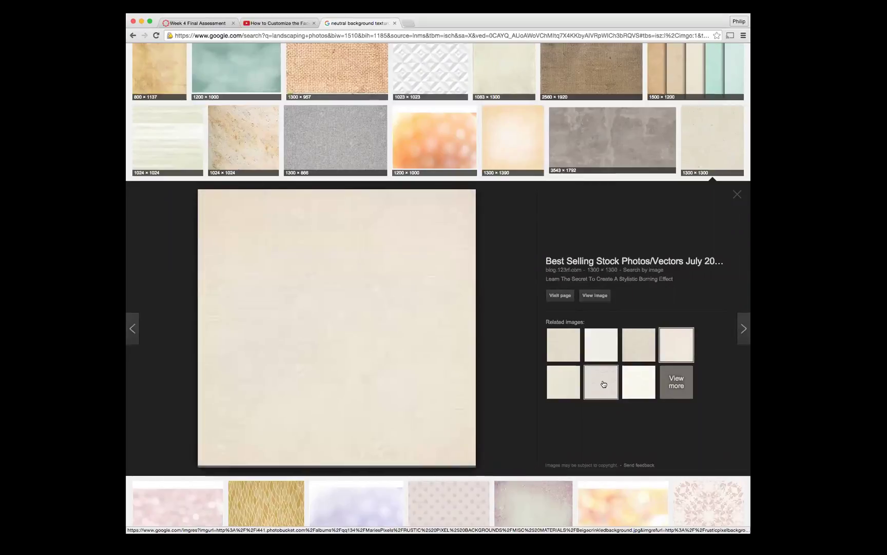
pyautogui.click(627, 386)
pyautogui.click(563, 385)
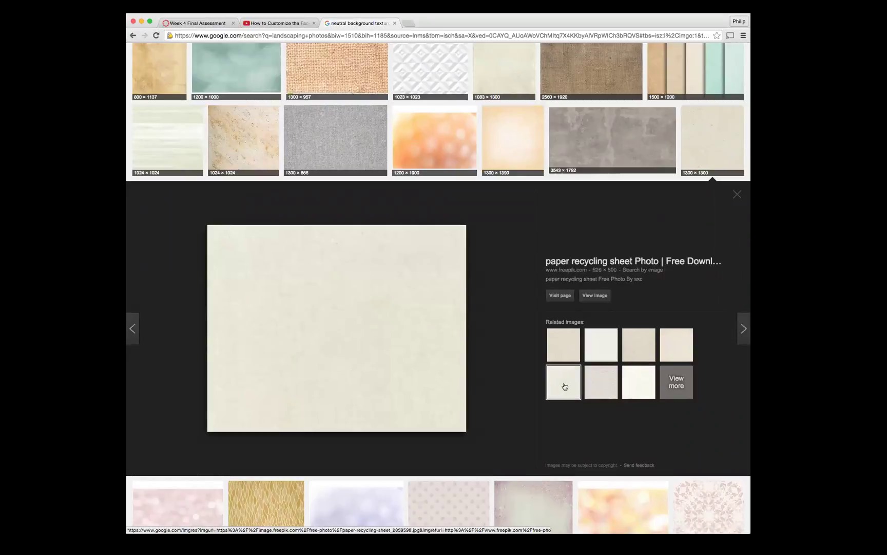
pyautogui.click(554, 352)
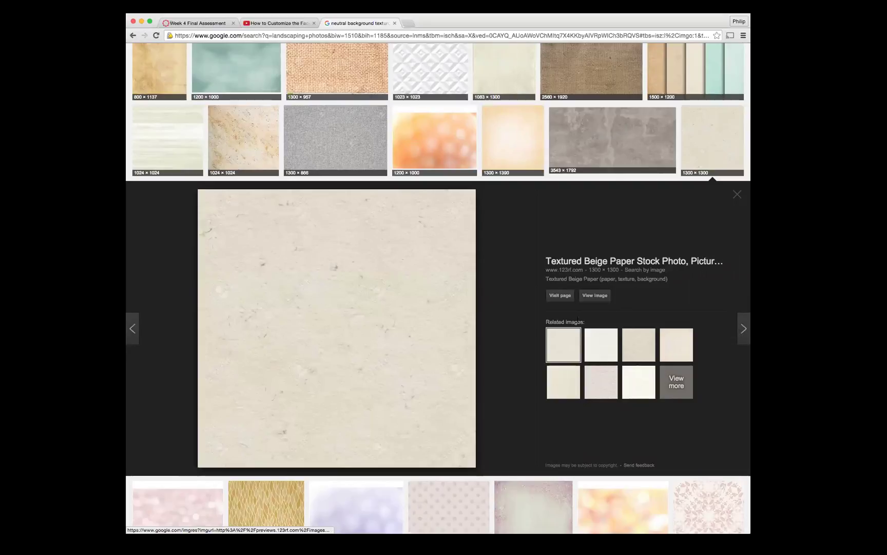
pyautogui.click(740, 198)
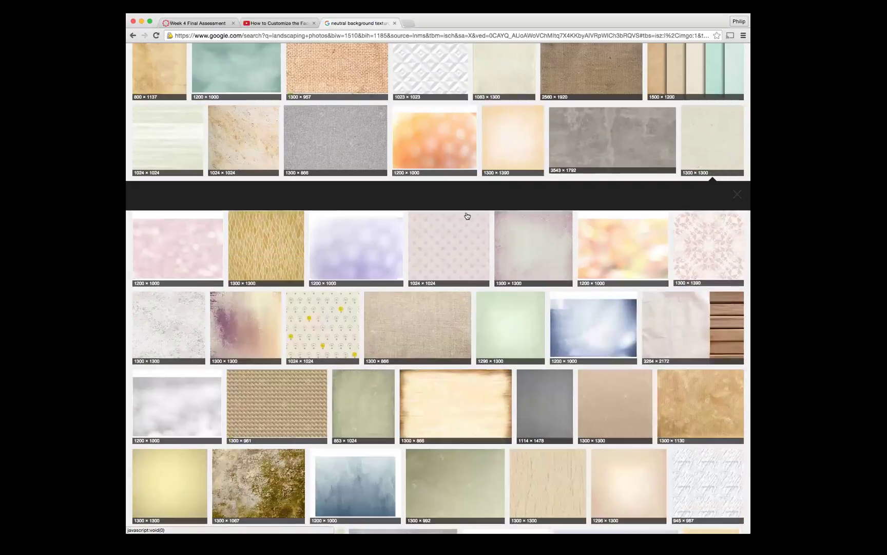
# - Open the rustic paper-with-wood image at full size, then return to Illustrator
pyautogui.scroll(-3, 478, 213)
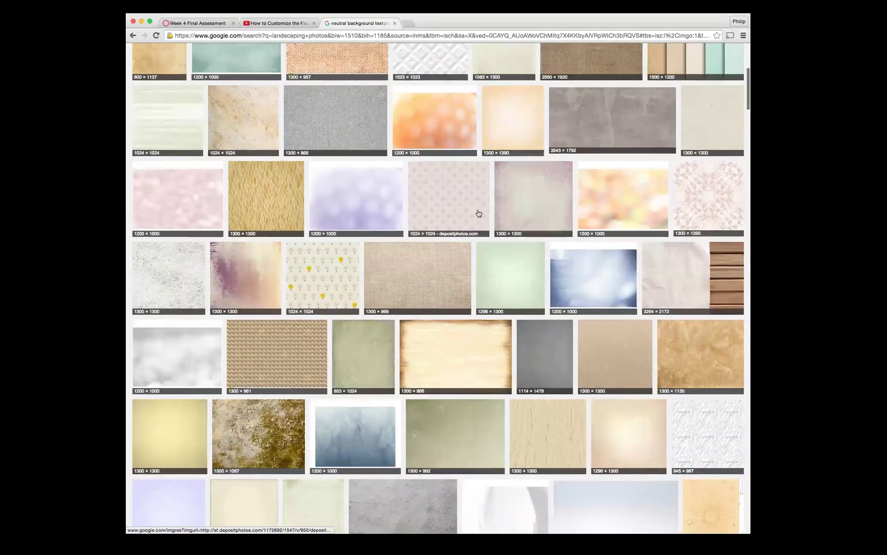
pyautogui.scroll(-2, 478, 213)
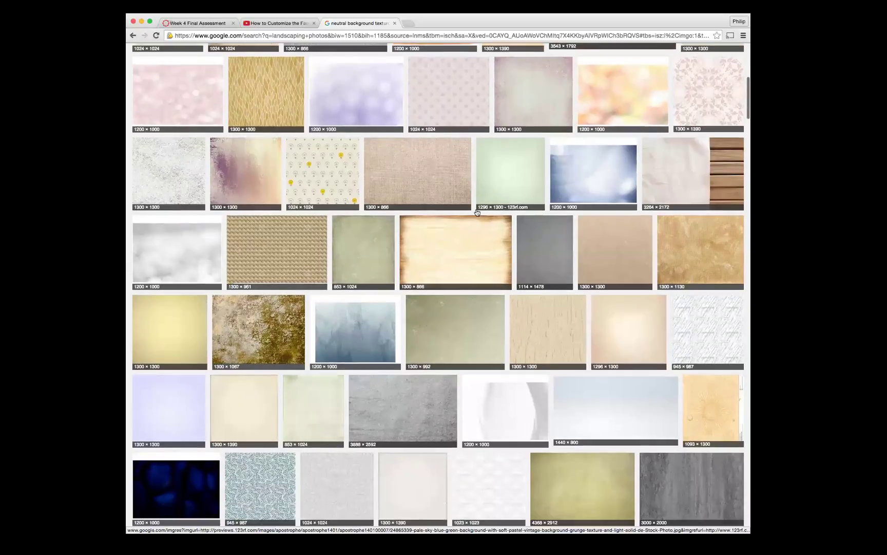
pyautogui.click(718, 177)
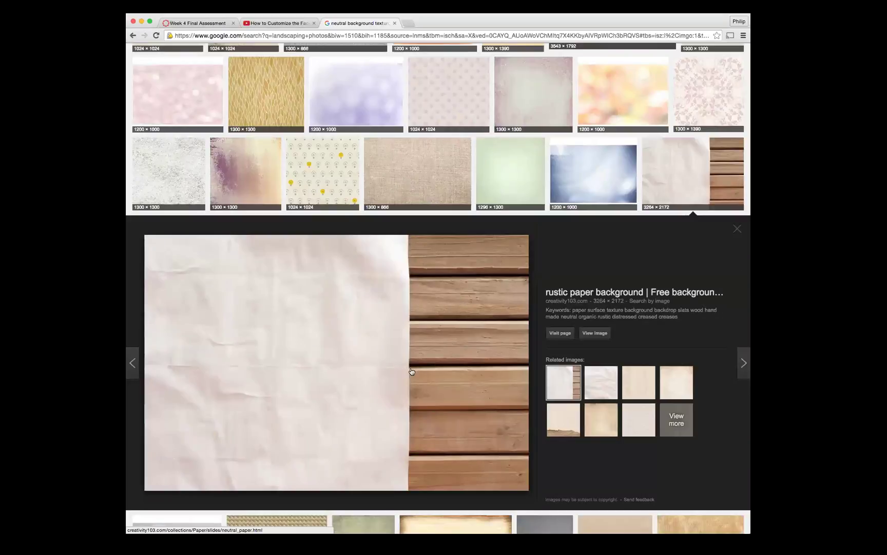
pyautogui.click(568, 431)
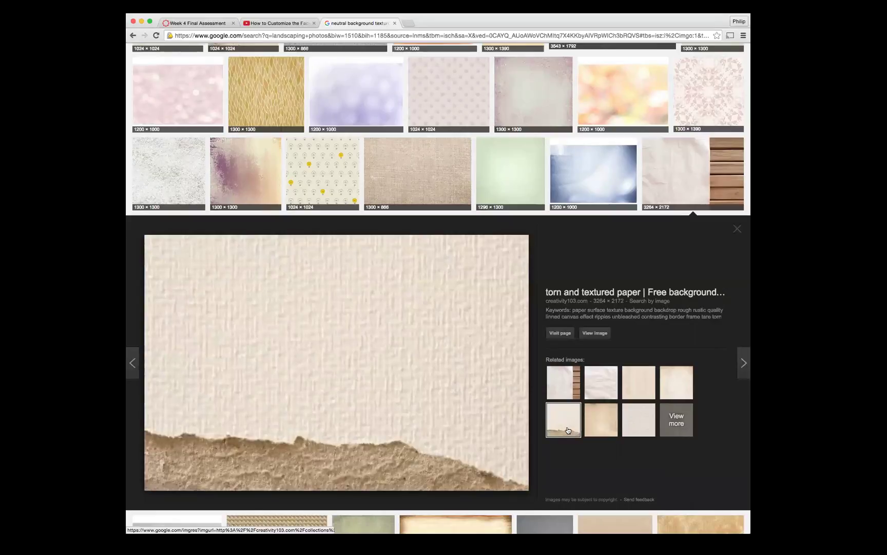
pyautogui.click(560, 397)
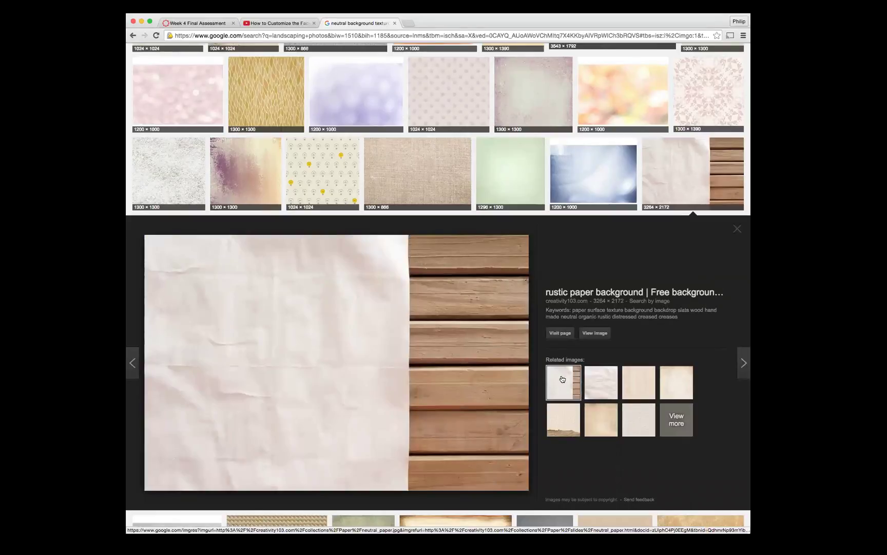
pyautogui.click(598, 333)
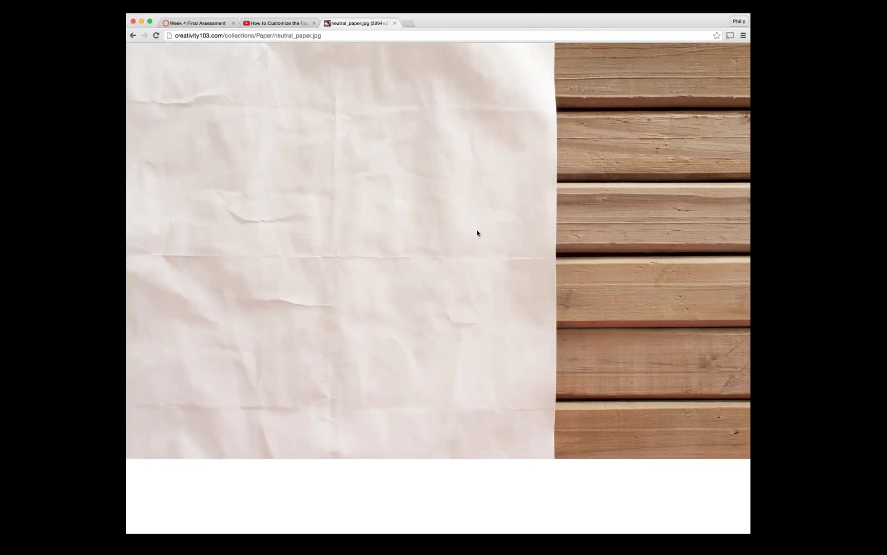
pyautogui.press('super+Tab')
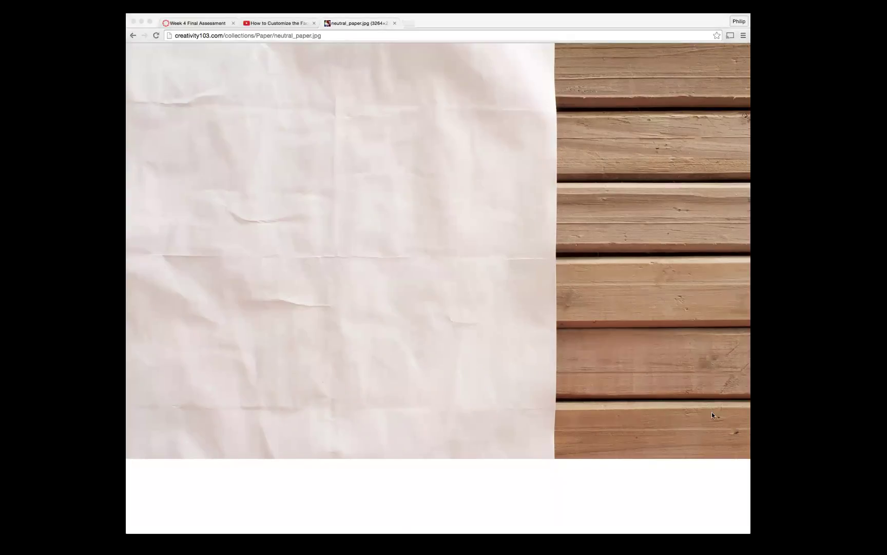
pyautogui.press('super+Tab')
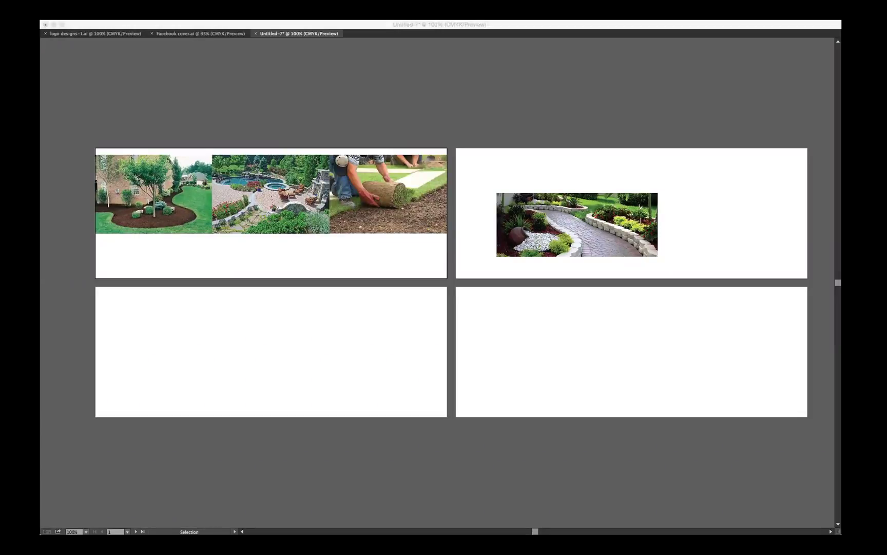
# - Place the paper-and-wood texture on the first artboard, enlarge it, and send it to back
pyautogui.moveTo(652, 420); pyautogui.dragTo(315, 290)
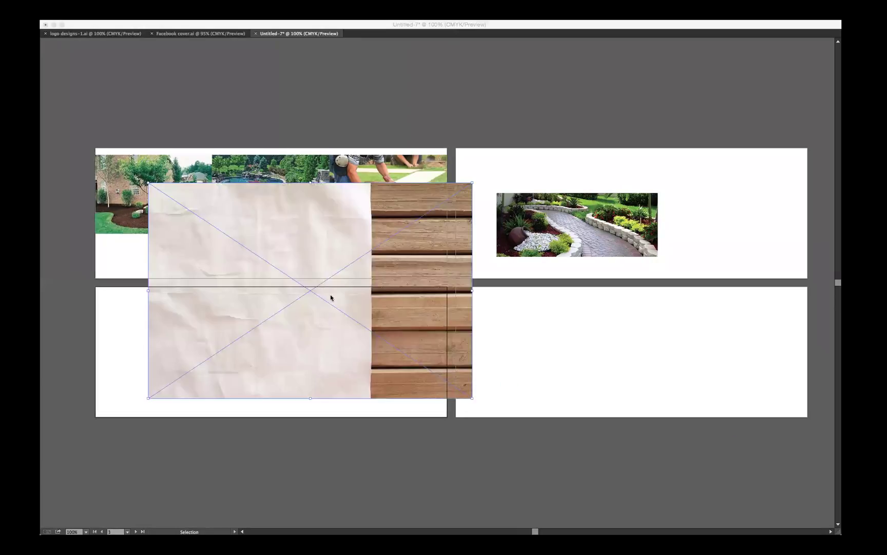
pyautogui.click(277, 263)
pyautogui.moveTo(241, 253); pyautogui.dragTo(183, 212)
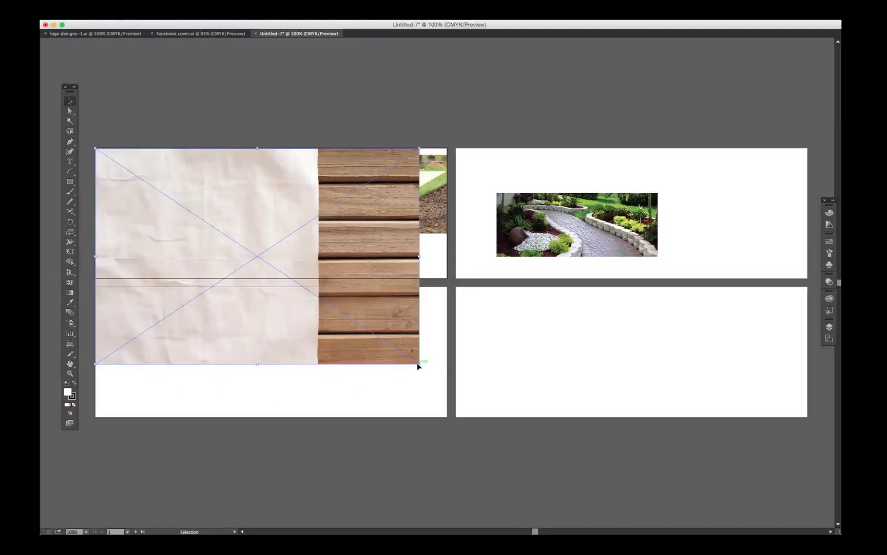
pyautogui.moveTo(420, 366); pyautogui.dragTo(447, 384)
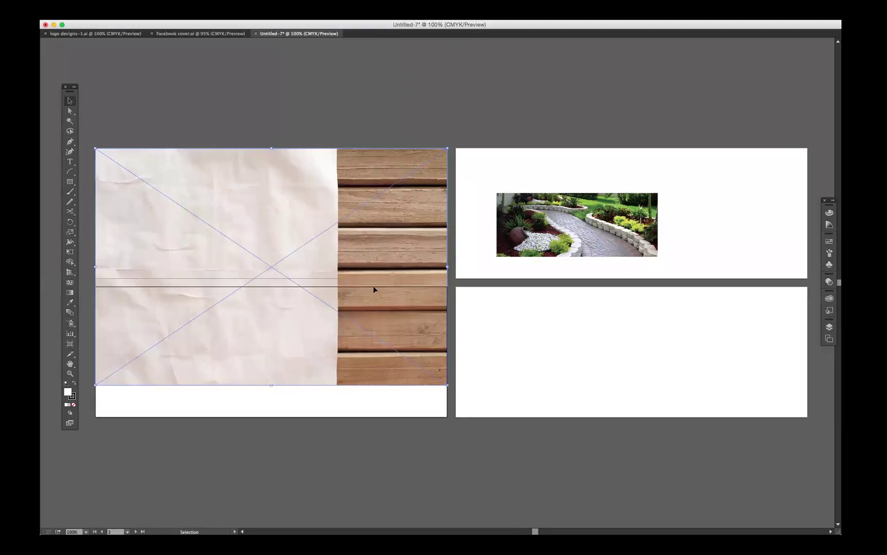
pyautogui.rightClick(374, 288)
pyautogui.moveTo(437, 337)
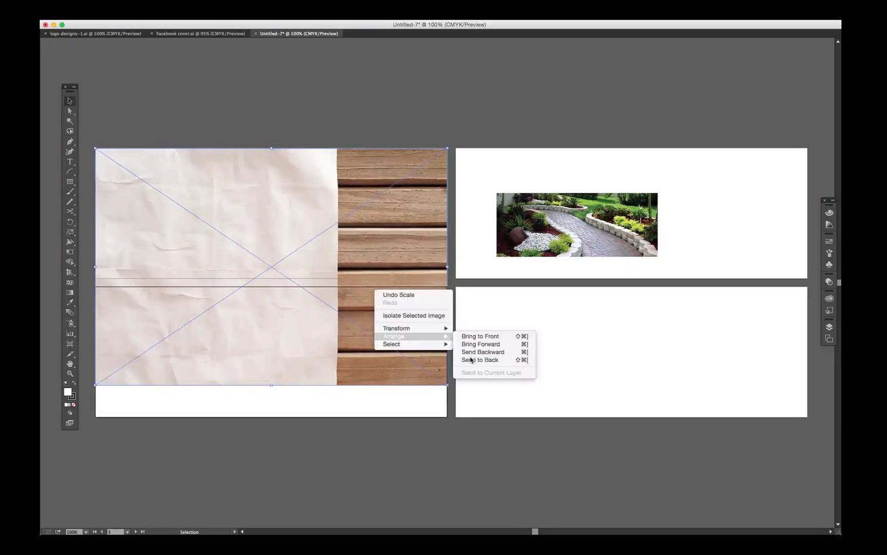
pyautogui.click(469, 359)
pyautogui.click(488, 341)
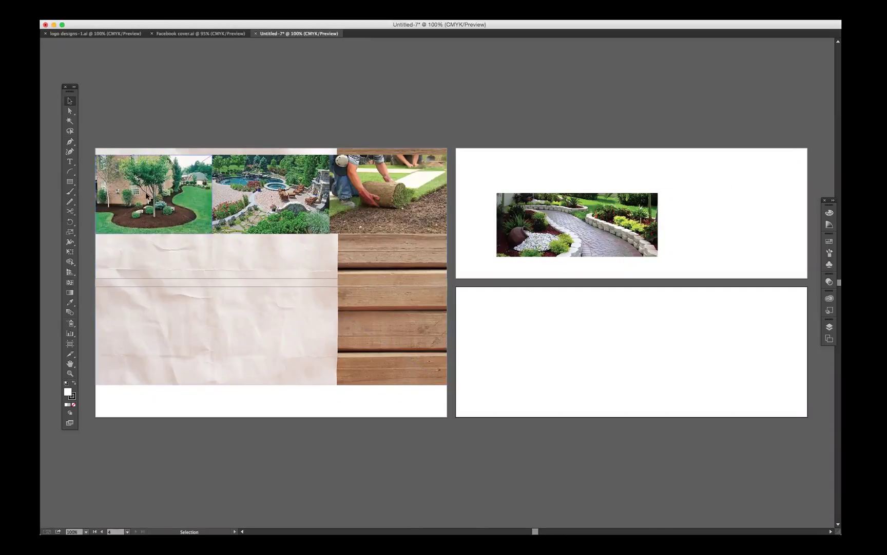
# - Try shortening the texture image from the bottom, then undo back to full height
pyautogui.click(234, 279)
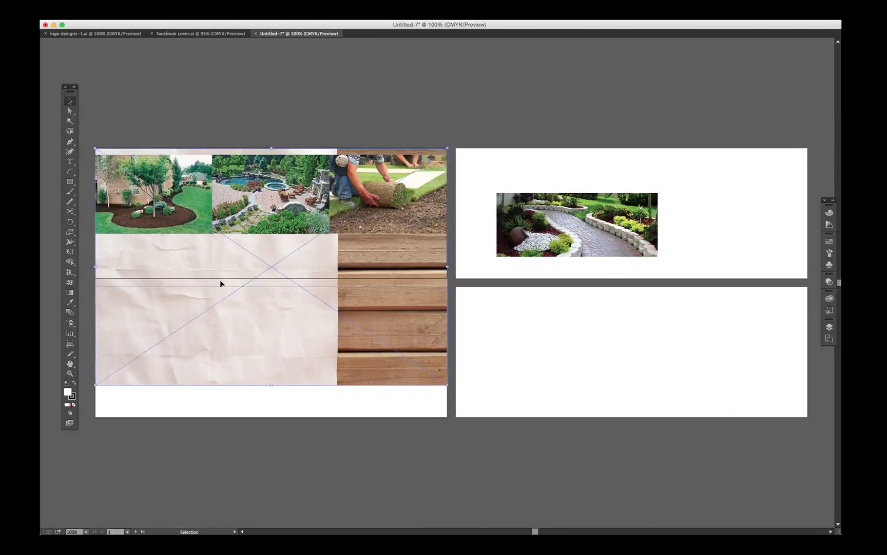
pyautogui.moveTo(272, 385); pyautogui.dragTo(275, 279)
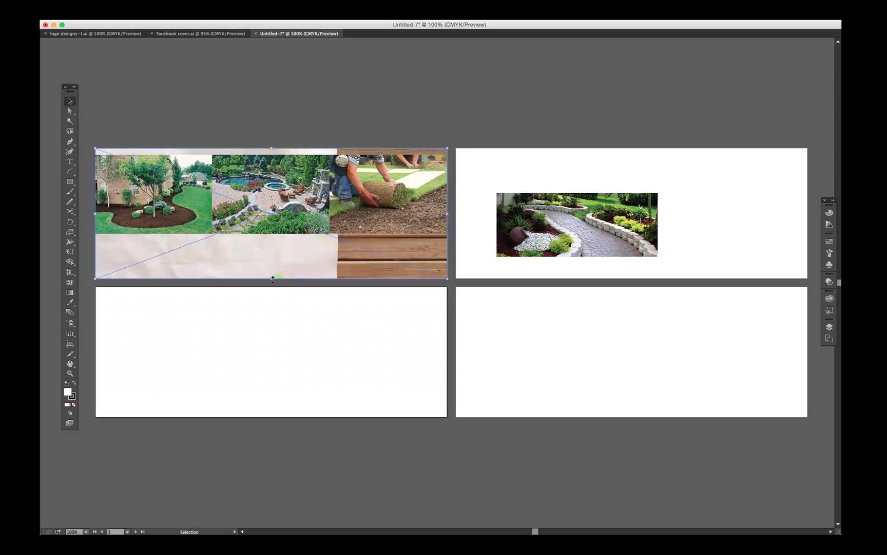
pyautogui.moveTo(274, 281); pyautogui.dragTo(273, 283)
pyautogui.press('super+z')
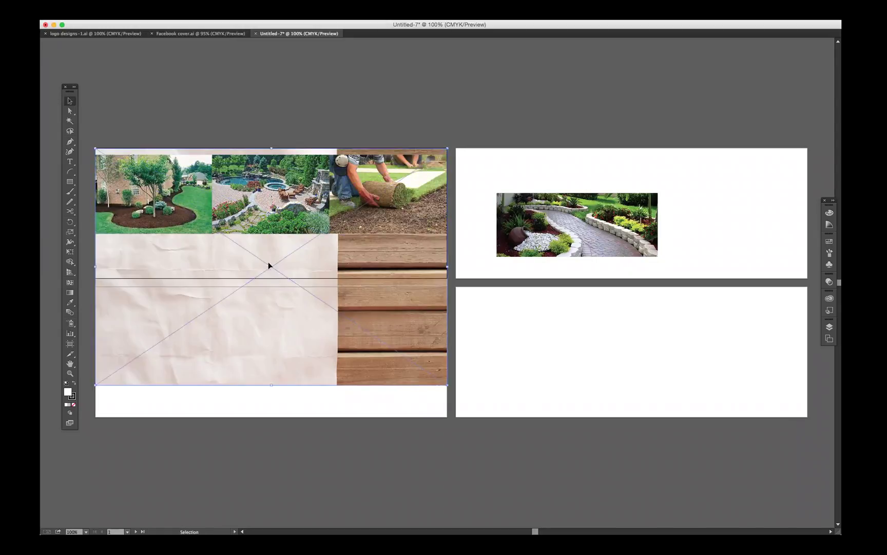
pyautogui.moveTo(271, 386); pyautogui.dragTo(272, 279)
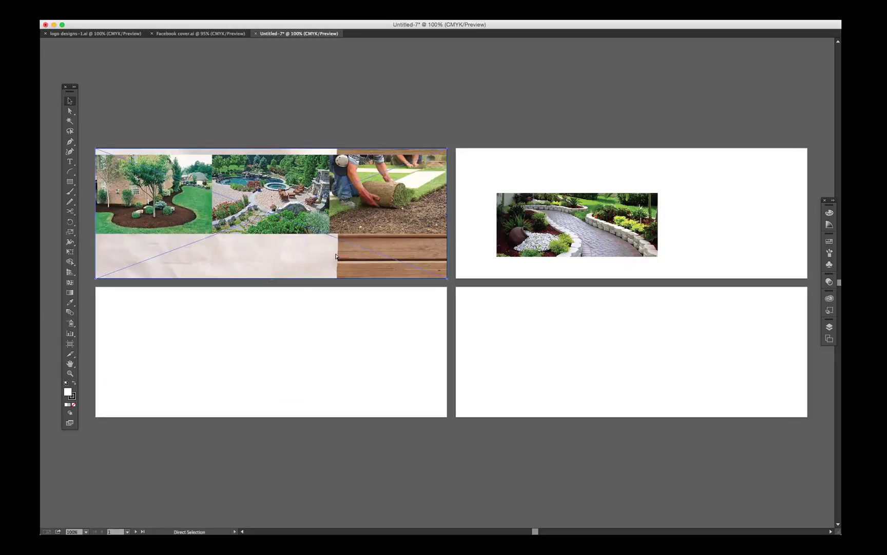
pyautogui.press('super+z')
pyautogui.press('super+z')
pyautogui.press('v')
# - Deselect everything and draw a rectangle covering the whole first artboard
pyautogui.click(497, 313)
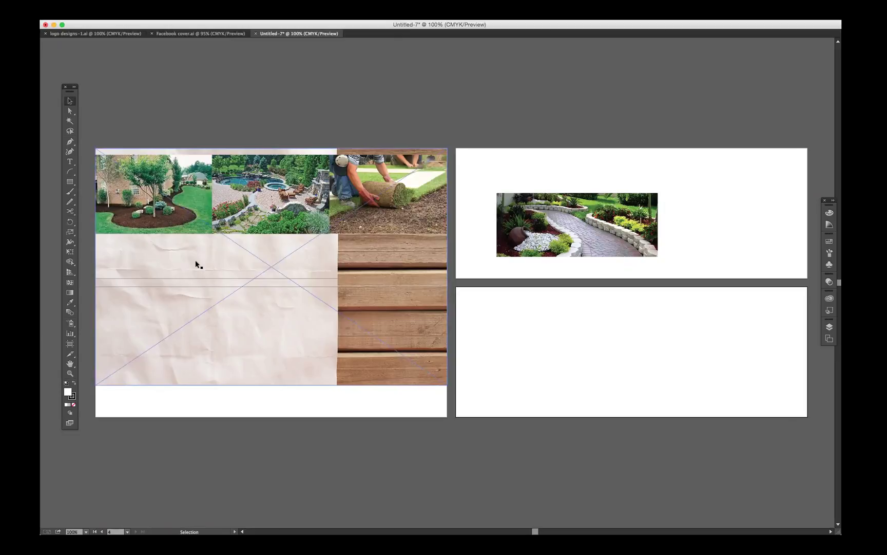
pyautogui.press('super+shift+a')
pyautogui.click(70, 182)
pyautogui.moveTo(96, 149); pyautogui.dragTo(446, 279)
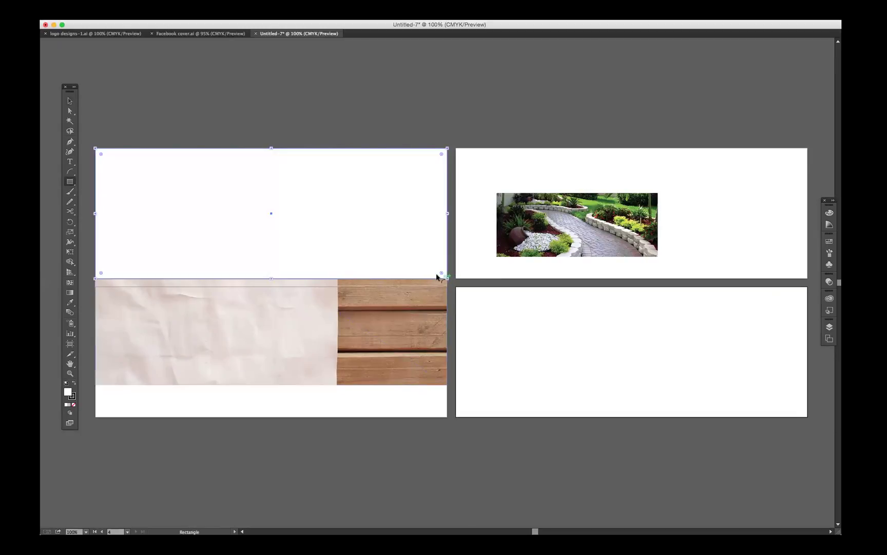
# - Set the rectangle's fill to None and make a clipping mask with the images
pyautogui.click(73, 405)
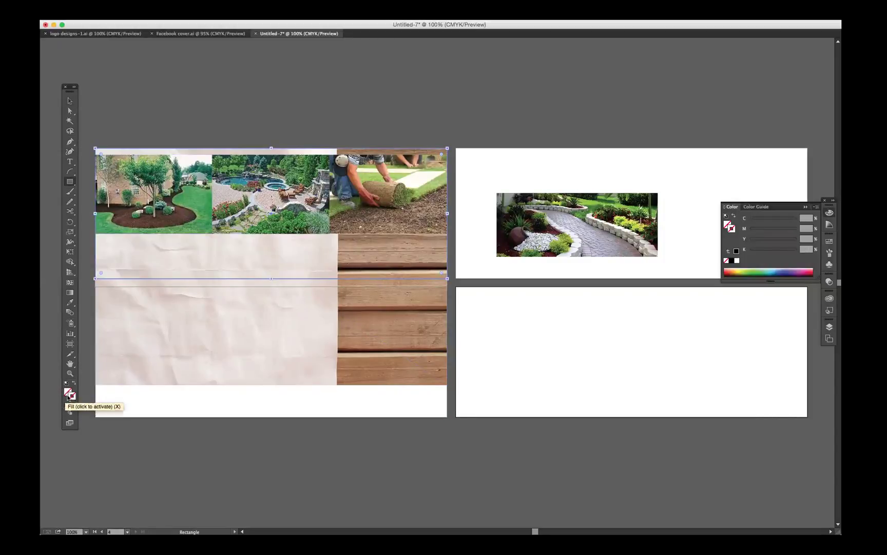
pyautogui.click(70, 102)
pyautogui.click(119, 144)
pyautogui.click(436, 230)
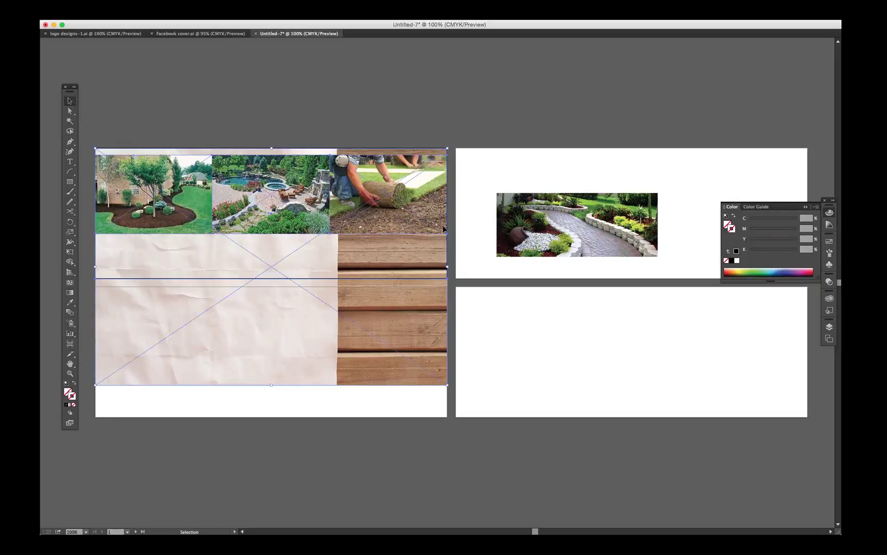
pyautogui.rightClick(444, 229)
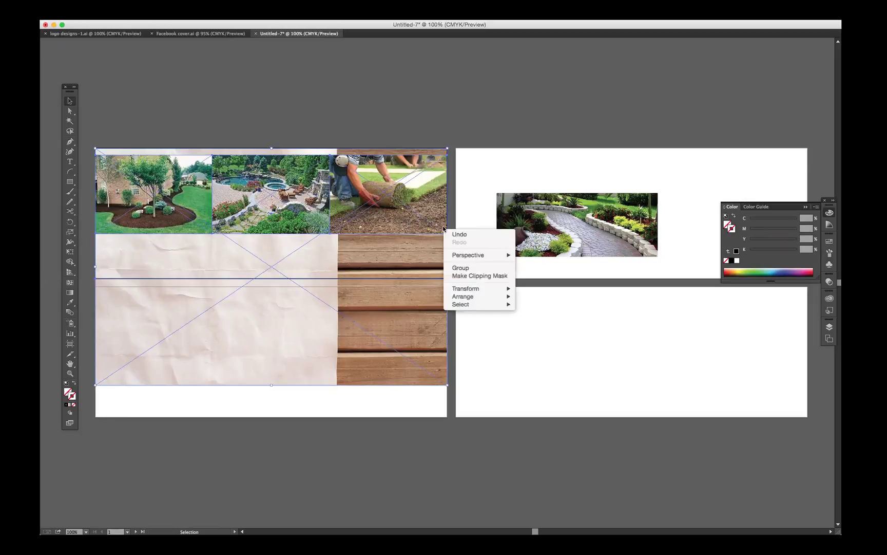
pyautogui.click(466, 276)
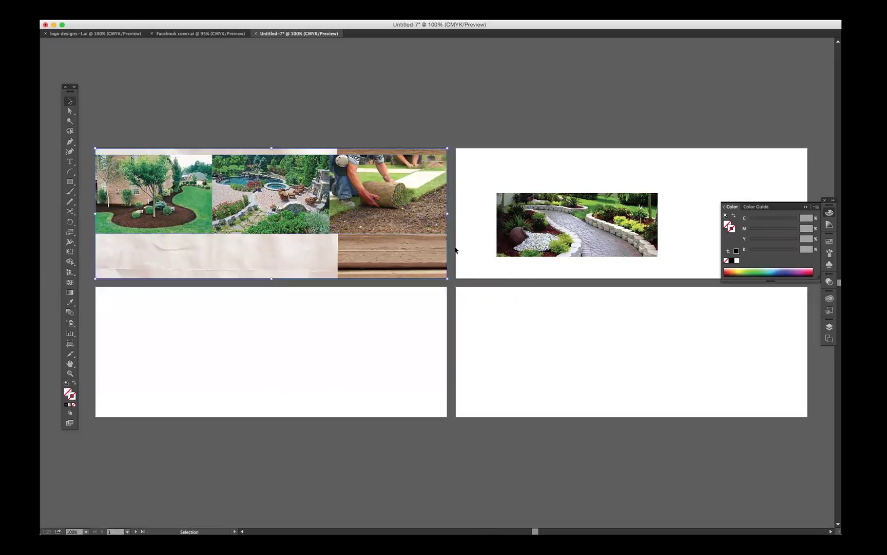
pyautogui.doubleClick(403, 255)
pyautogui.doubleClick(424, 127)
pyautogui.click(189, 182)
# - Inside the clip group, select the three garden photos and nudge them flush with the top edge
pyautogui.doubleClick(175, 189)
pyautogui.keyDown('shift'); pyautogui.click(236, 186); pyautogui.keyUp('shift')
pyautogui.keyDown('shift'); pyautogui.click(341, 189); pyautogui.keyUp('shift')
pyautogui.moveTo(341, 189); pyautogui.dragTo(342, 191)
pyautogui.press('Down')
pyautogui.press('Down')
pyautogui.press('Down')
pyautogui.press('Down')
pyautogui.press('Down')
pyautogui.press('Down')
pyautogui.press('Down')
pyautogui.press('Down')
pyautogui.press('Down')
pyautogui.press('Down')
pyautogui.press('Down')
pyautogui.press('Down')
pyautogui.press('Down')
pyautogui.press('Down')
pyautogui.press('Down')
pyautogui.press('Down')
pyautogui.press('Down')
pyautogui.press('Down')
pyautogui.press('Down')
pyautogui.press('Down')
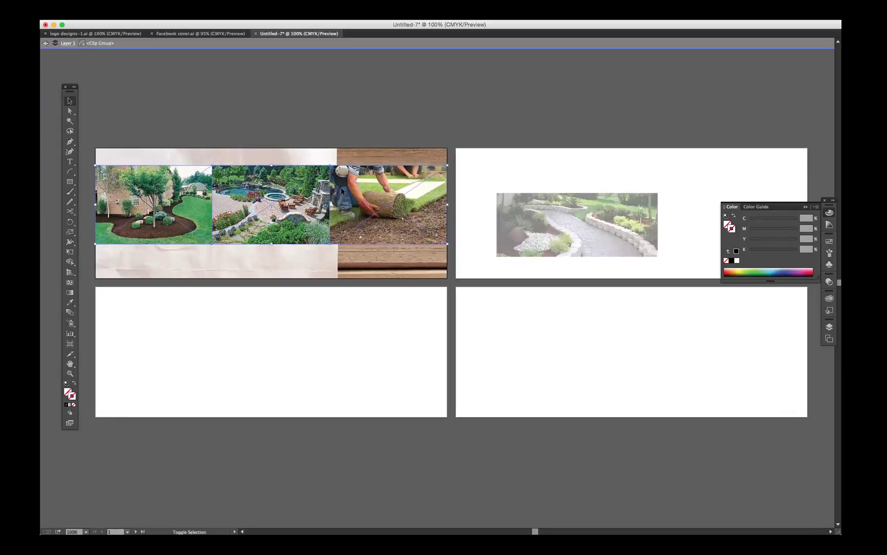
pyautogui.press('Up')
pyautogui.press('Up')
pyautogui.press('Up')
pyautogui.press('Up')
pyautogui.press('Up')
pyautogui.press('Up')
pyautogui.press('Up')
pyautogui.press('Up')
pyautogui.press('Up')
pyautogui.press('Up')
pyautogui.press('Up')
pyautogui.press('Up')
pyautogui.press('Up')
pyautogui.press('Up')
pyautogui.press('Up')
pyautogui.press('Up')
pyautogui.press('Up')
pyautogui.press('Up')
pyautogui.press('Up')
pyautogui.press('Up')
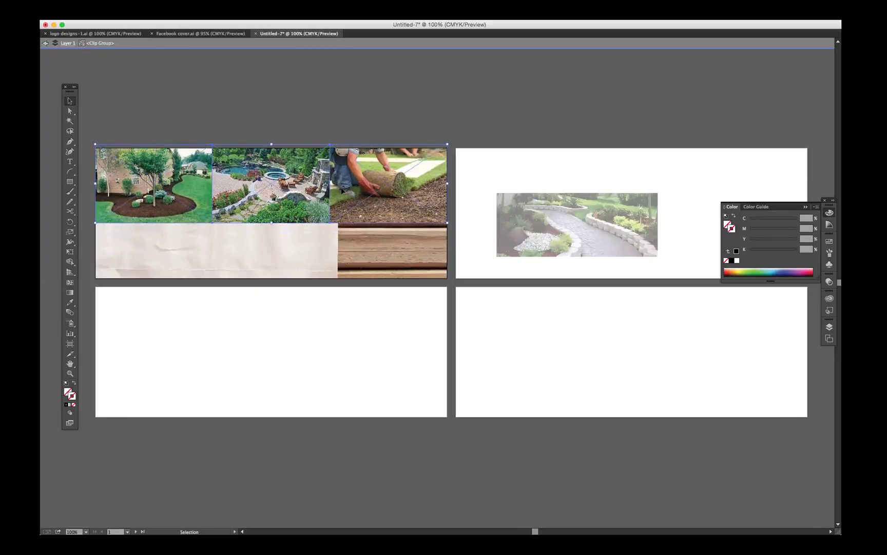
pyautogui.press('Down')
pyautogui.press('Down')
pyautogui.press('Down')
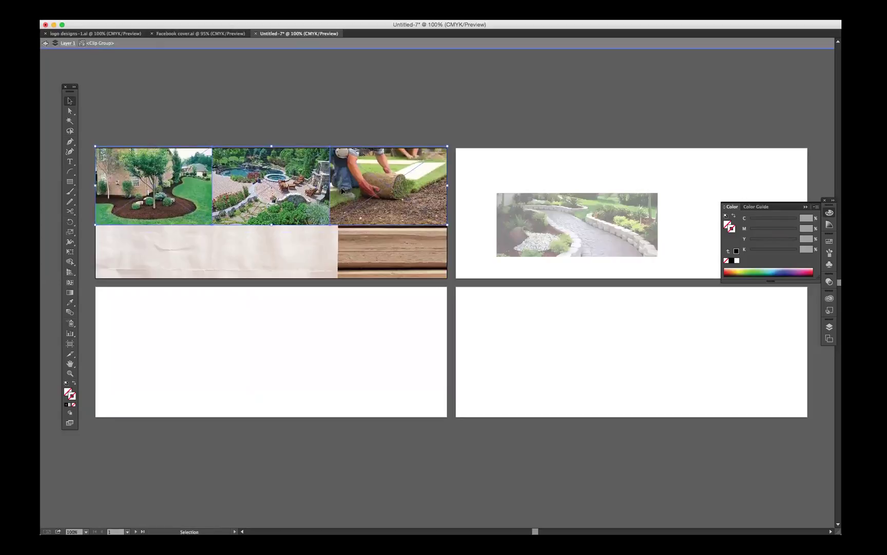
pyautogui.press('Up')
pyautogui.press('Up')
pyautogui.press('Up')
pyautogui.press('Up')
pyautogui.press('Down')
pyautogui.press('Down')
pyautogui.press('Down')
pyautogui.press('Down')
pyautogui.press('Down')
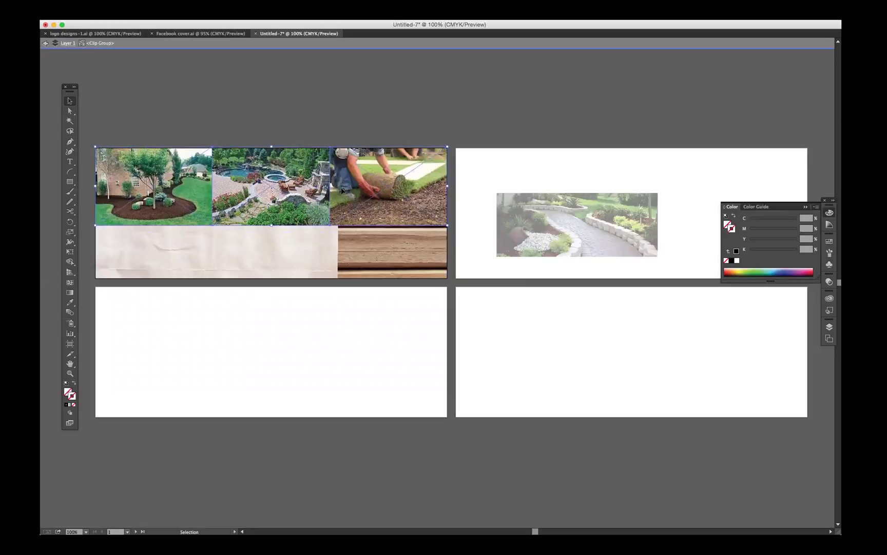
pyautogui.press('Down')
pyautogui.press('Down')
pyautogui.press('Down')
pyautogui.press('Down')
pyautogui.press('Down')
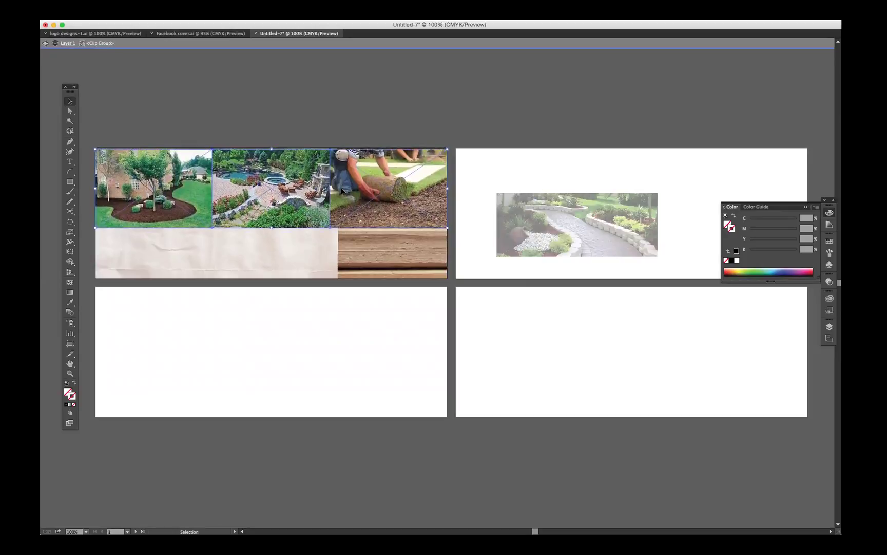
pyautogui.hotkey('shift', 'Down')
pyautogui.hotkey('shift', 'Down')
pyautogui.hotkey('shift', 'Down')
pyautogui.hotkey('shift', 'Down')
pyautogui.hotkey('shift', 'Down')
pyautogui.hotkey('shift', 'Down')
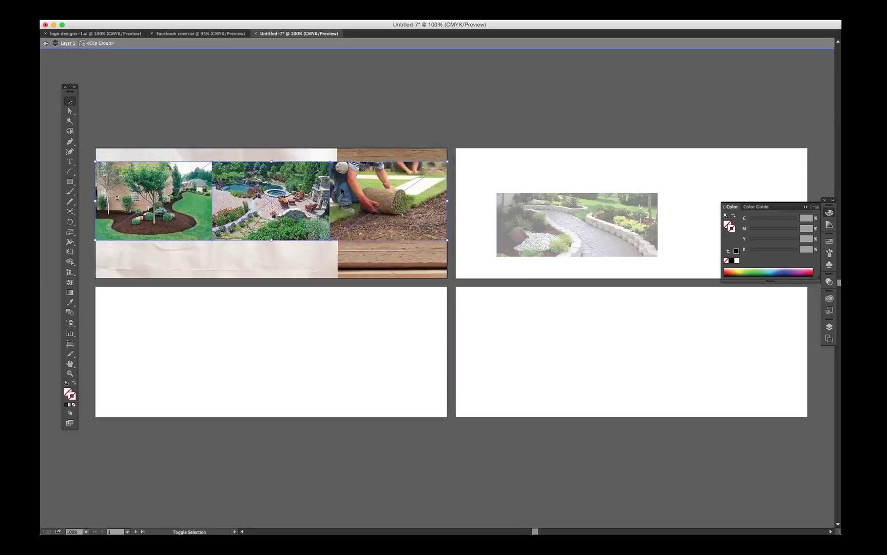
pyautogui.hotkey('shift', 'Up')
pyautogui.hotkey('shift', 'Up')
pyautogui.hotkey('shift', 'Up')
pyautogui.hotkey('shift', 'Up')
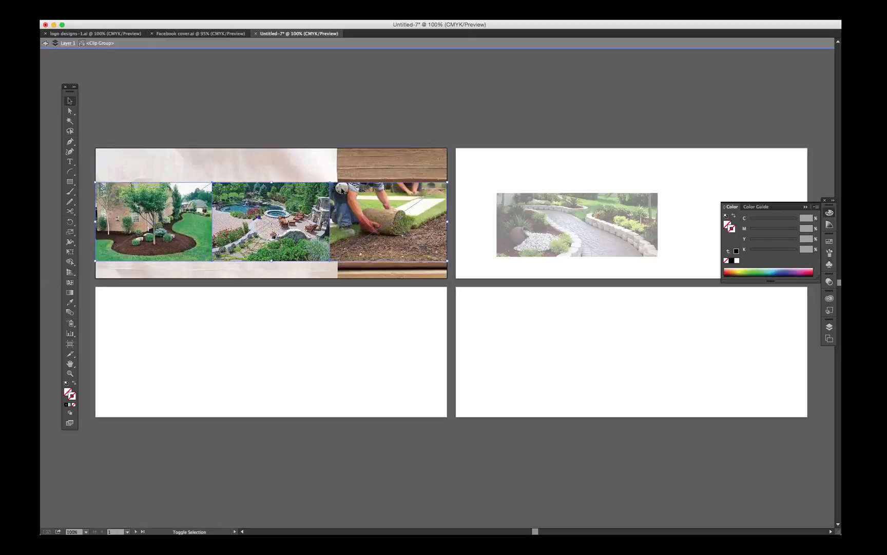
pyautogui.hotkey('shift', 'Up')
pyautogui.hotkey('shift', 'Up')
pyautogui.hotkey('shift', 'Up')
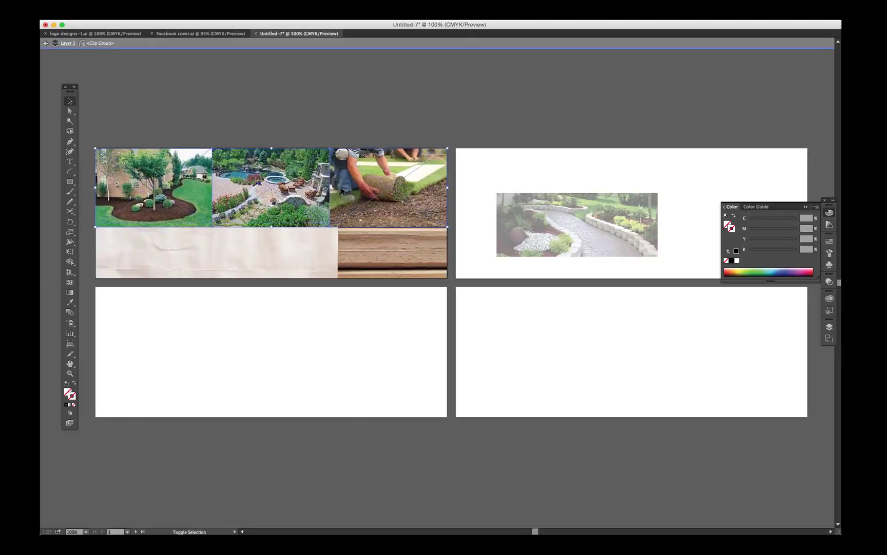
pyautogui.hotkey('shift', 'Down')
pyautogui.hotkey('shift', 'Up')
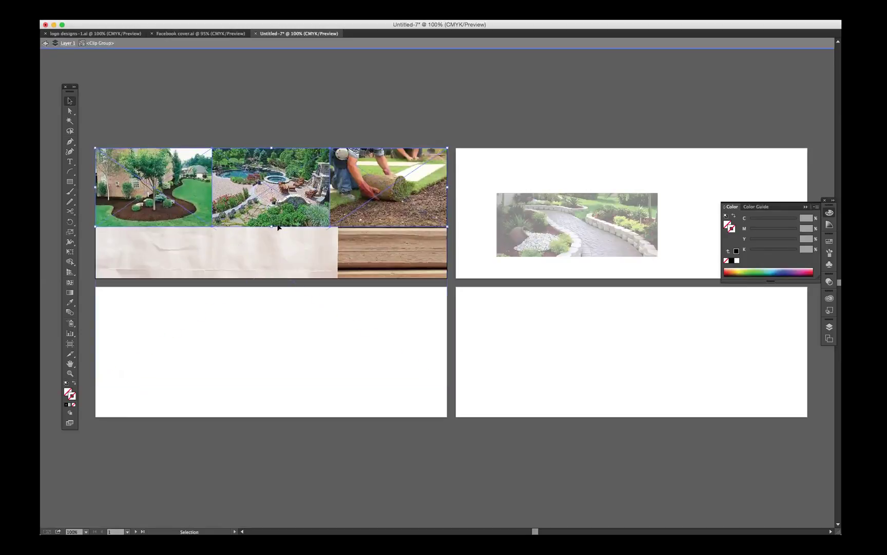
# - Lower the photo strip's bottom edge slightly after undoing a first trial
pyautogui.moveTo(272, 227); pyautogui.dragTo(271, 224)
pyautogui.click(485, 273)
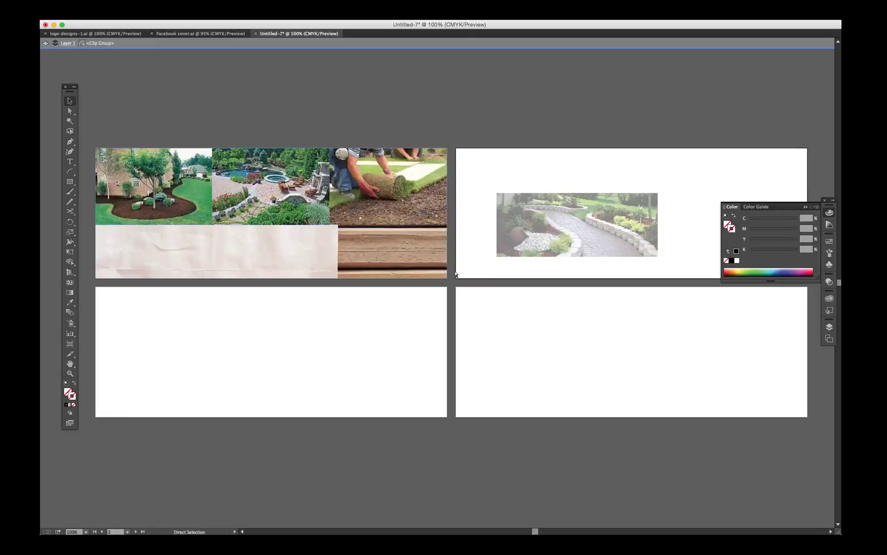
pyautogui.hotkey('ctrl', 'z')
pyautogui.click(301, 221)
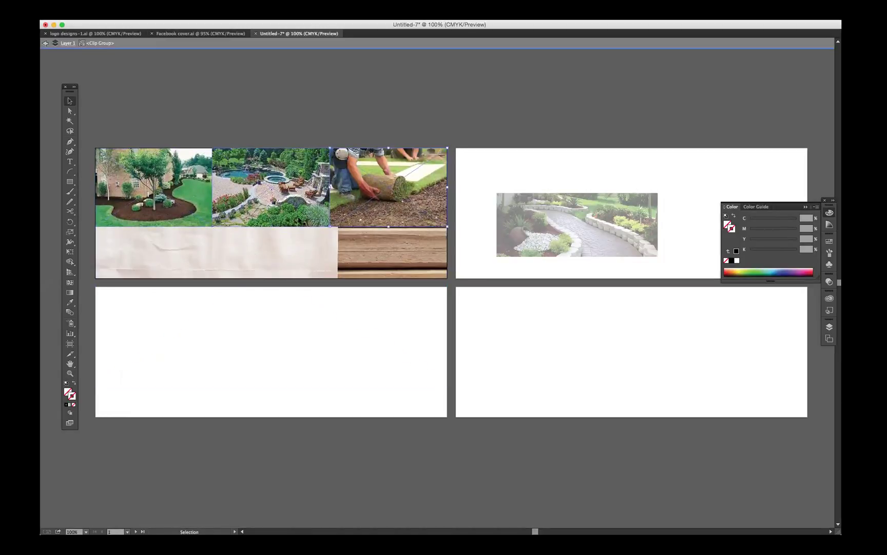
pyautogui.moveTo(274, 225); pyautogui.dragTo(275, 228)
pyautogui.click(483, 281)
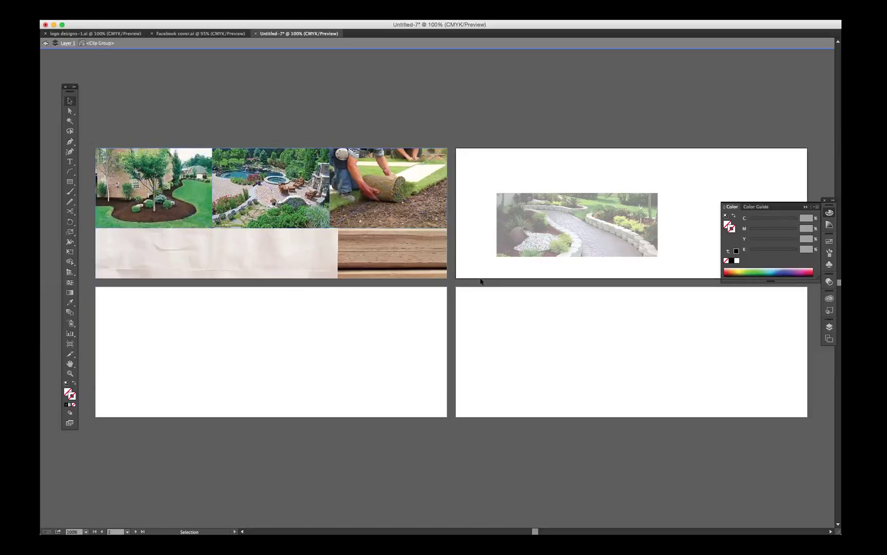
# - Stretch the photo clip group's left edge out past the artboard's left side
pyautogui.click(345, 242)
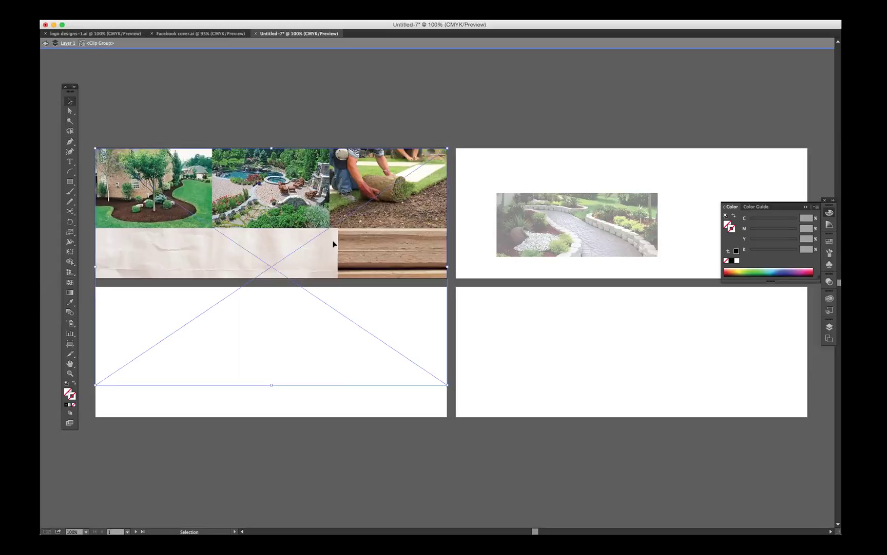
pyautogui.moveTo(95, 268); pyautogui.dragTo(74, 269)
pyautogui.hscroll(-3, 144, 259)
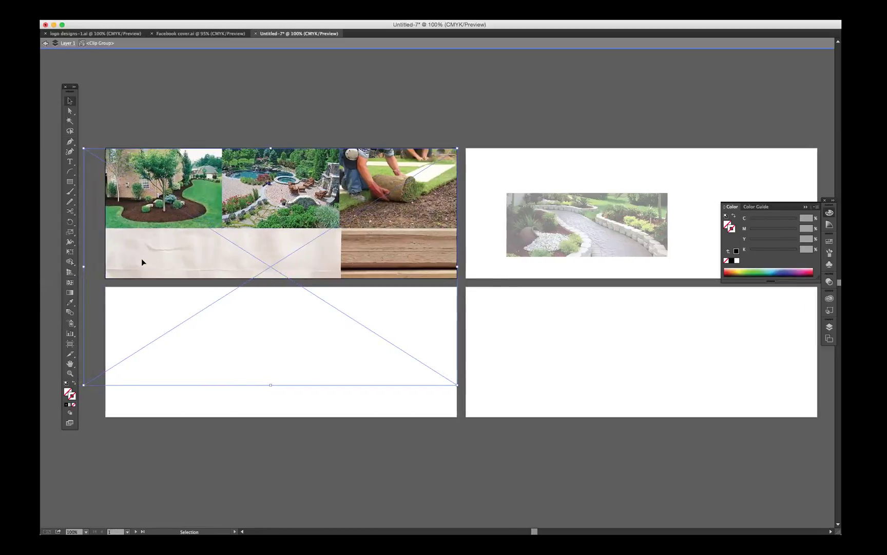
pyautogui.click(354, 225)
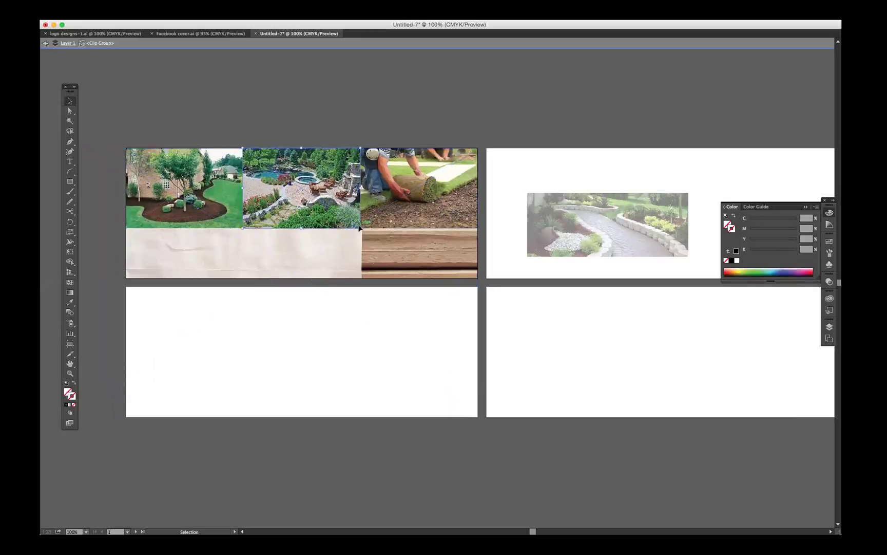
pyautogui.click(358, 234)
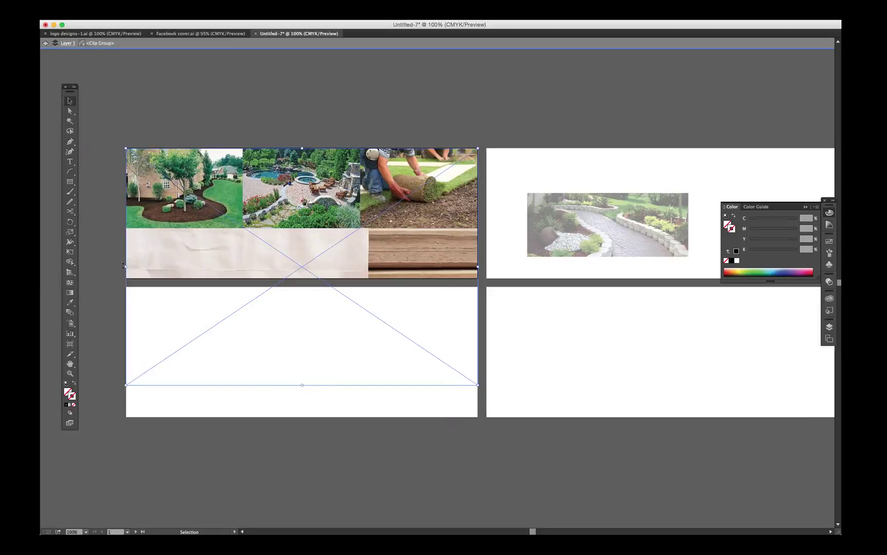
pyautogui.moveTo(122, 268); pyautogui.dragTo(100, 268)
pyautogui.click(143, 122)
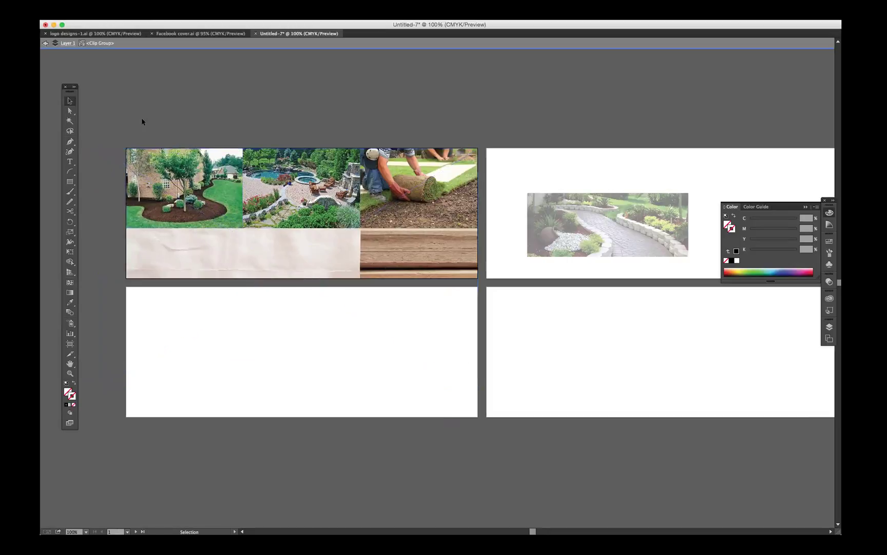
# - Adjust the bottom edge of the photo crop up and down to fit
pyautogui.click(206, 234)
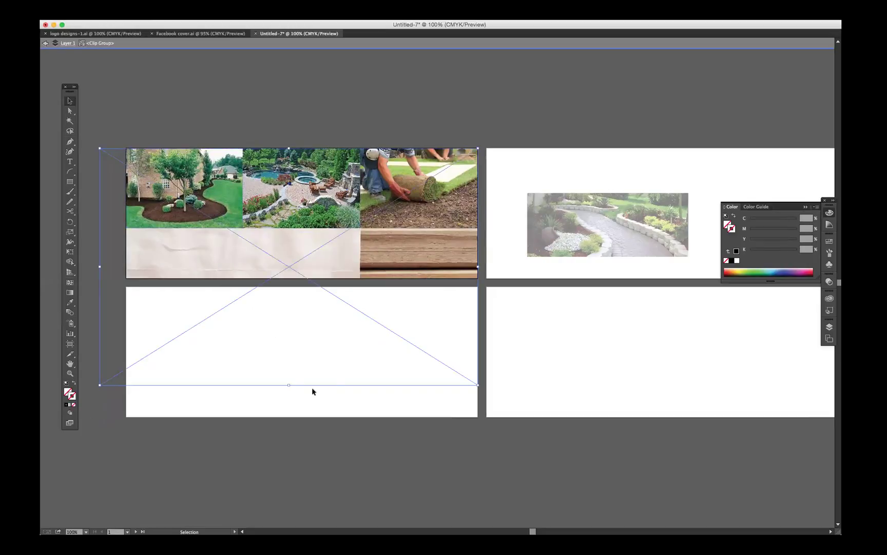
pyautogui.moveTo(291, 385)
pyautogui.mouseDown()
pyautogui.moveTo(289, 368)
pyautogui.moveTo(288, 391)
pyautogui.mouseUp()
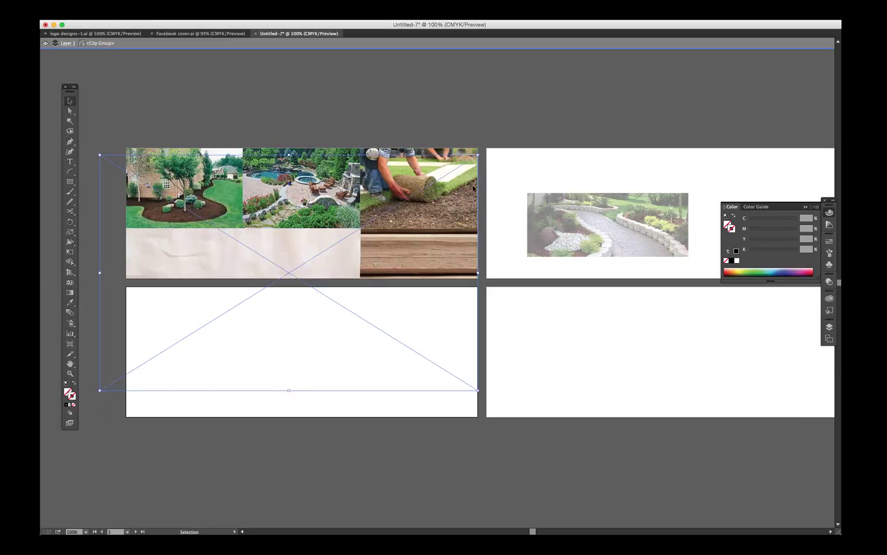
pyautogui.moveTo(289, 390); pyautogui.dragTo(287, 378)
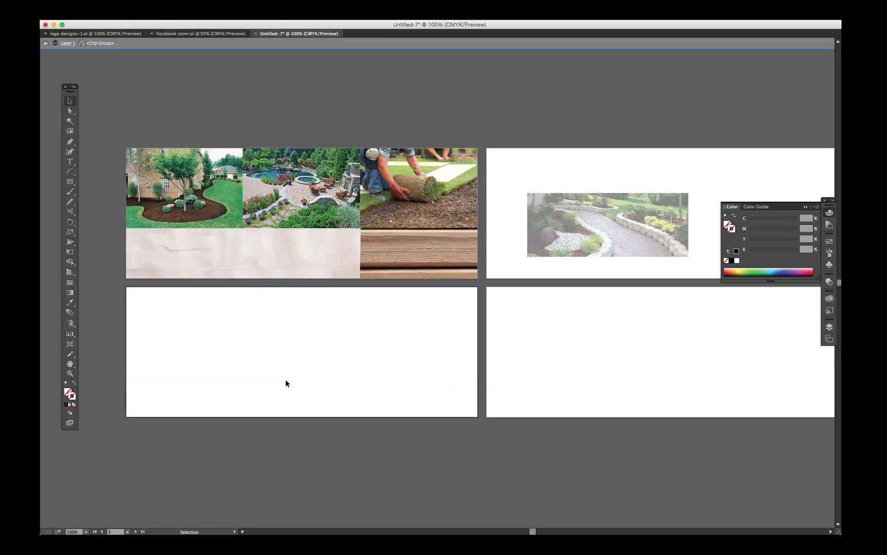
pyautogui.moveTo(289, 378); pyautogui.dragTo(290, 385)
# - Exit isolation mode and delete the garden path photo from the top-right artboard
pyautogui.click(559, 355)
pyautogui.click(558, 227)
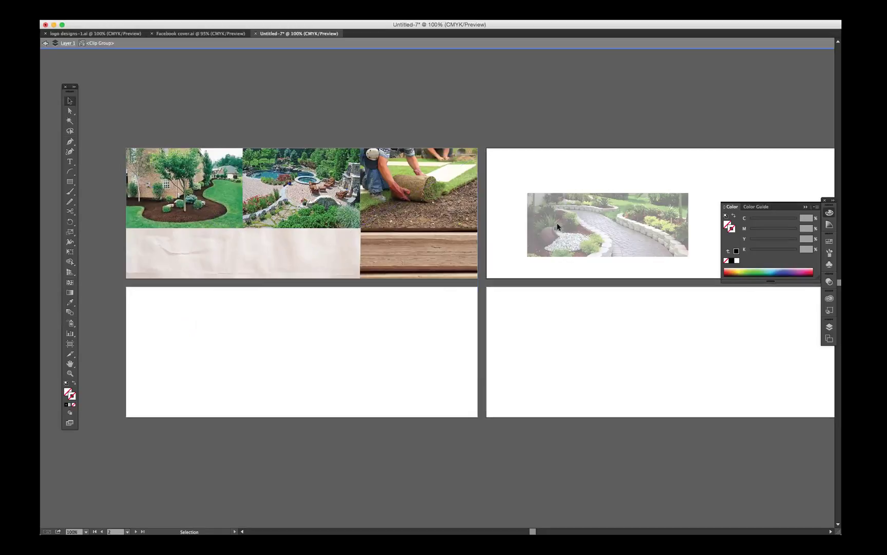
pyautogui.doubleClick(558, 226)
pyautogui.press('Delete')
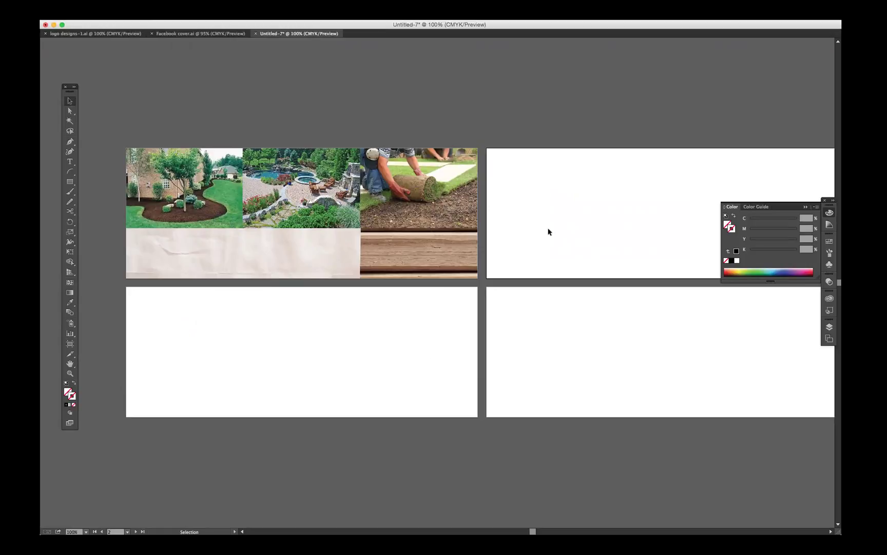
# - Switch to other applications and back to the Illustrator window several times
pyautogui.press('super+Tab')
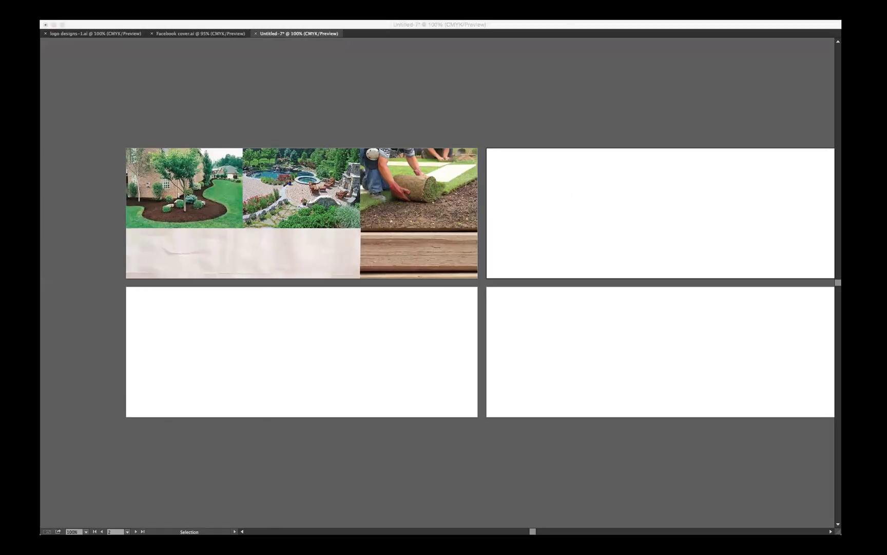
pyautogui.click(546, 40)
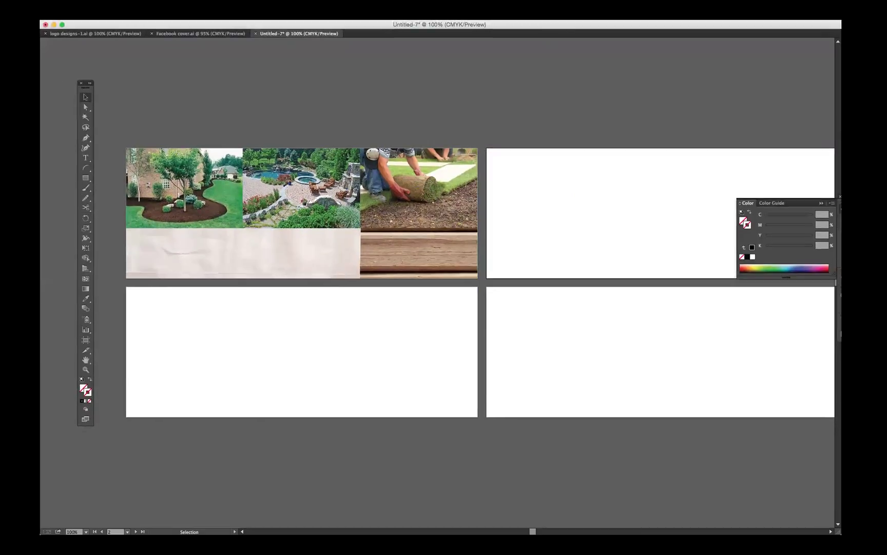
pyautogui.press('super+Tab')
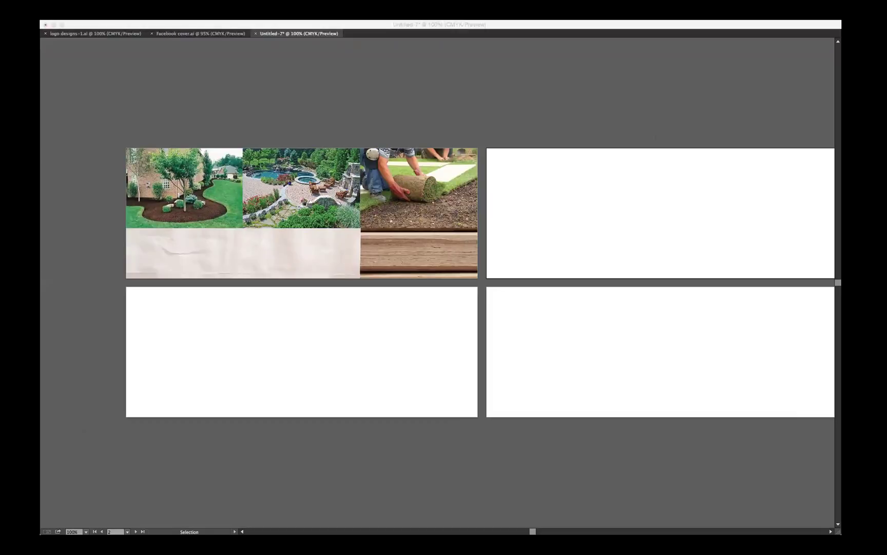
pyautogui.click(677, 24)
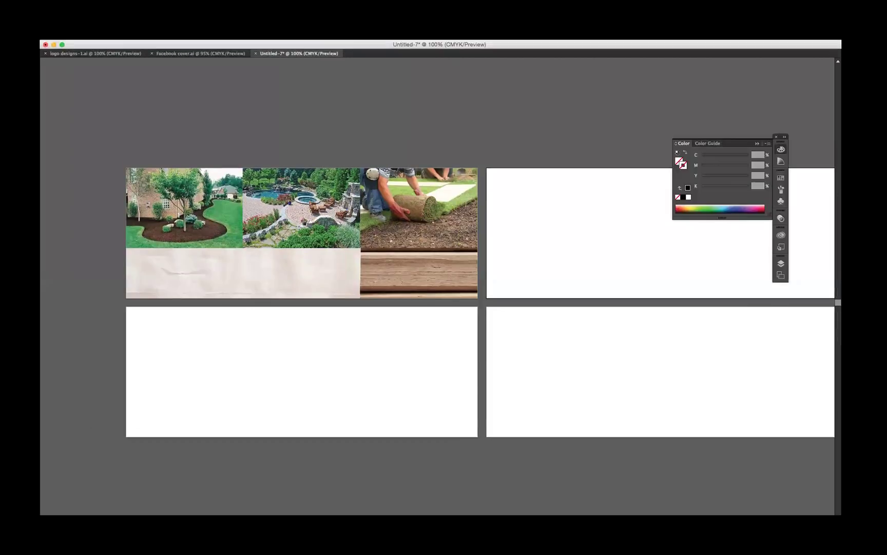
pyautogui.press('super+Tab')
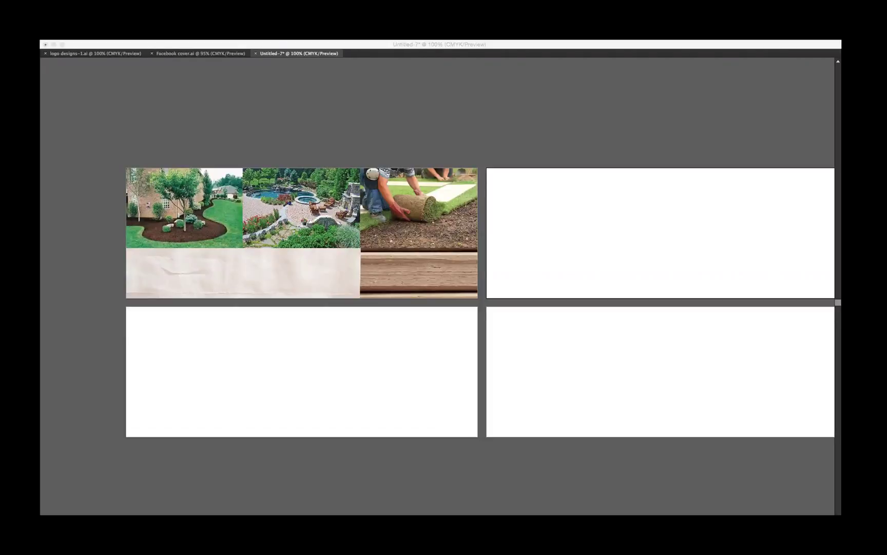
pyautogui.click(205, 48)
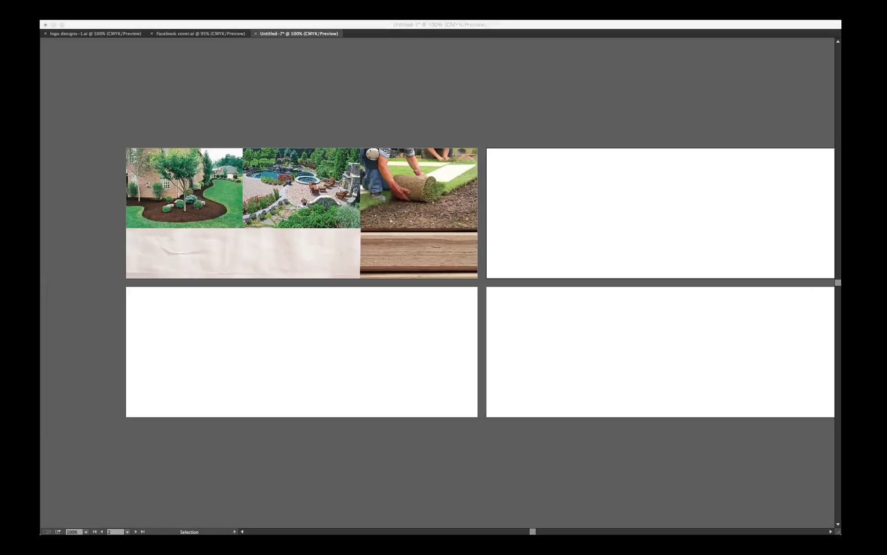
pyautogui.click(314, 26)
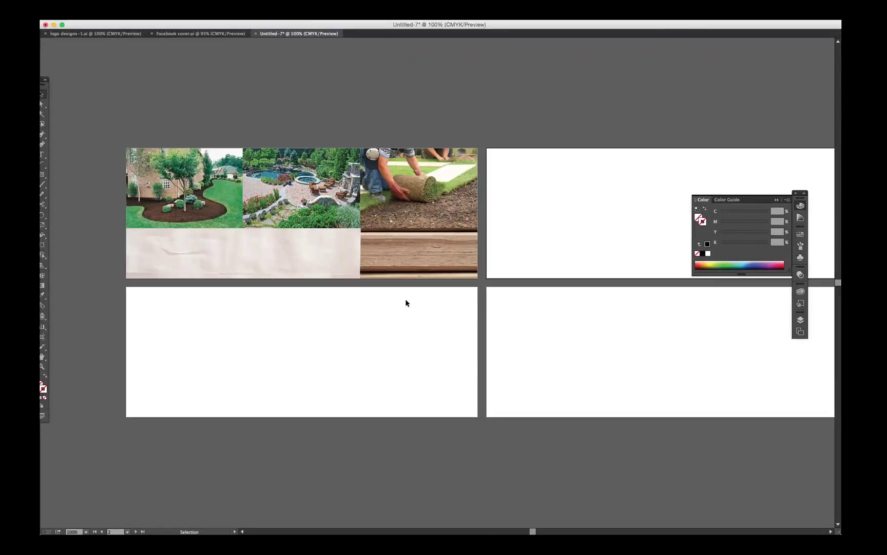
# - Draw a small banner rectangle on the lower-left artboard
pyautogui.click(44, 175)
pyautogui.moveTo(43, 177); pyautogui.dragTo(70, 179)
pyautogui.press('m')
pyautogui.moveTo(117, 394); pyautogui.dragTo(249, 426)
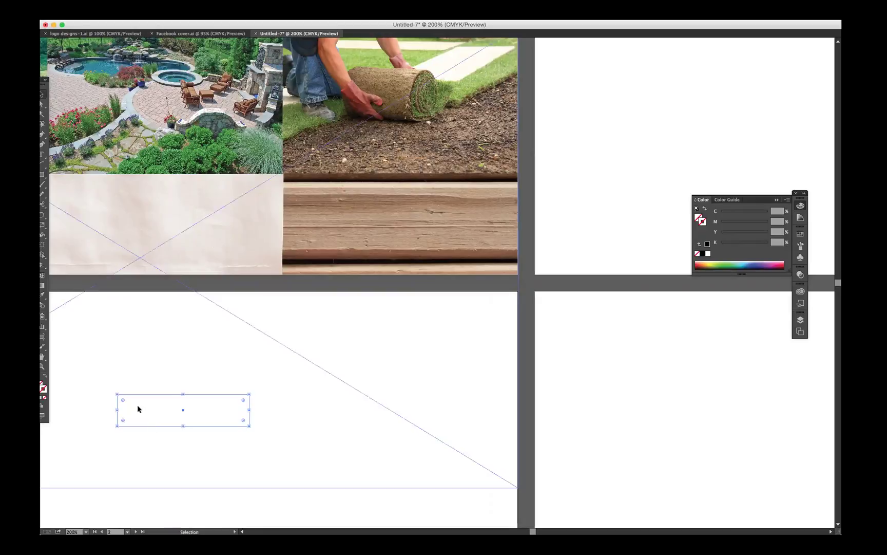
# - Create a three-point star and enlarge it into a triangle beside the rectangle
pyautogui.click(43, 177)
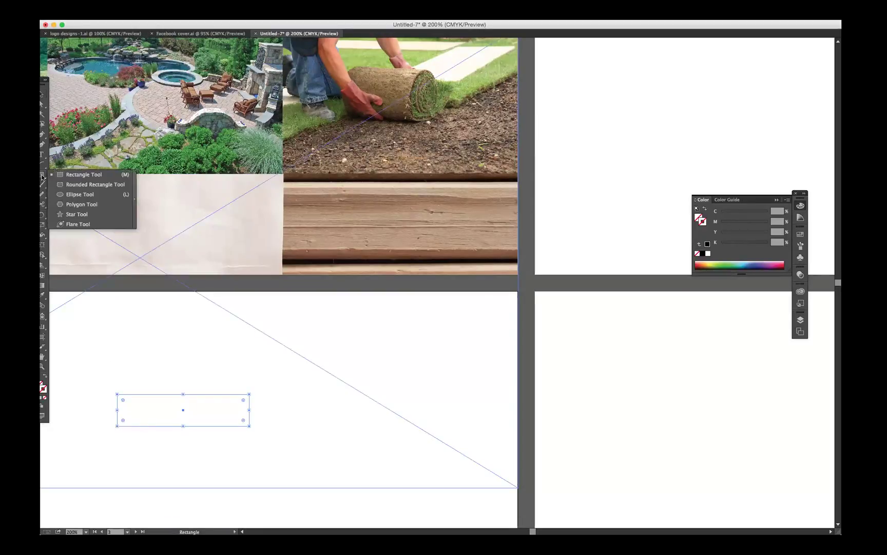
pyautogui.click(70, 214)
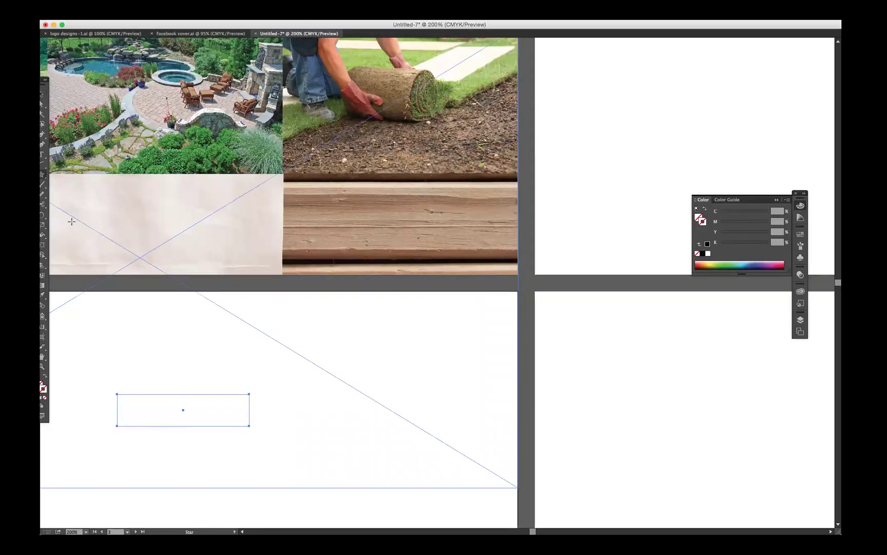
pyautogui.click(173, 347)
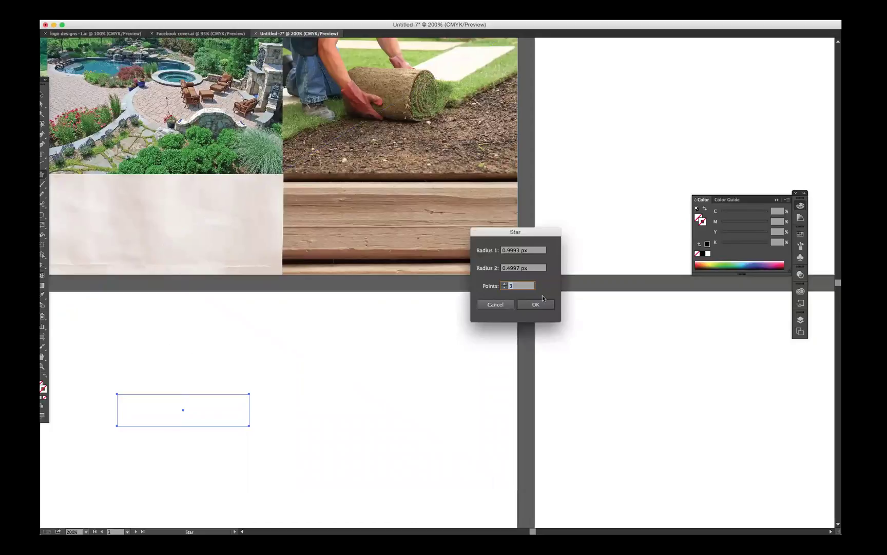
pyautogui.click(535, 304)
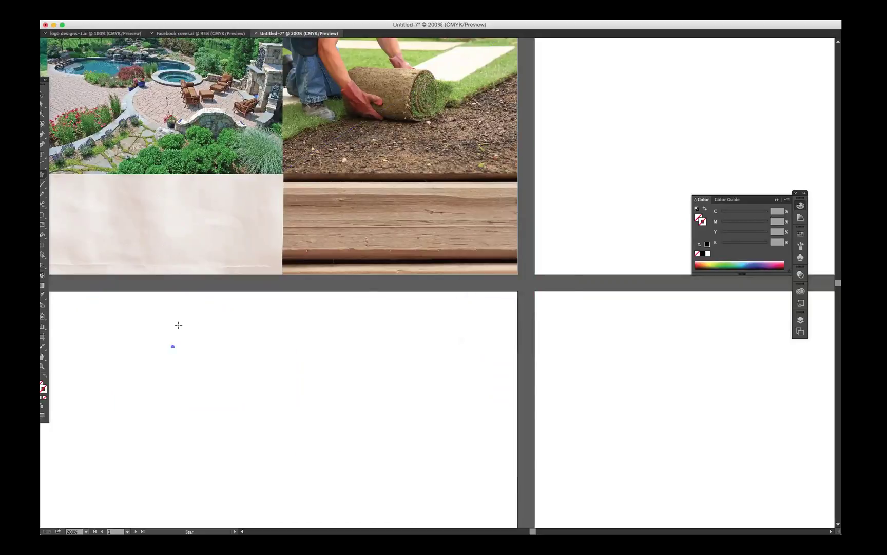
pyautogui.press('v')
pyautogui.moveTo(174, 349); pyautogui.dragTo(267, 438)
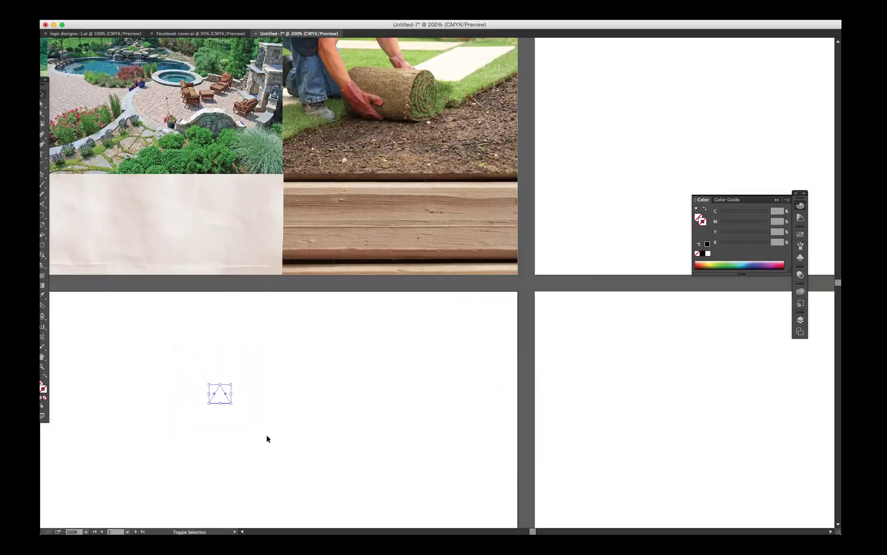
# - Select only the white banner rectangle
pyautogui.moveTo(262, 364); pyautogui.dragTo(196, 415)
pyautogui.click(252, 378)
pyautogui.moveTo(248, 368); pyautogui.dragTo(228, 422)
pyautogui.click(233, 426)
pyautogui.click(233, 427)
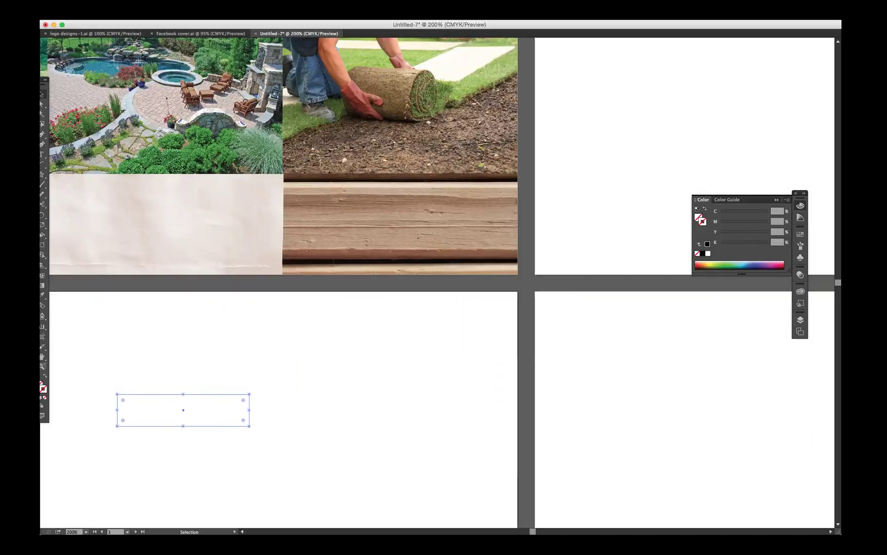
# - Fill the banner rectangle with dark green #1D4F22
pyautogui.doubleClick(42, 388)
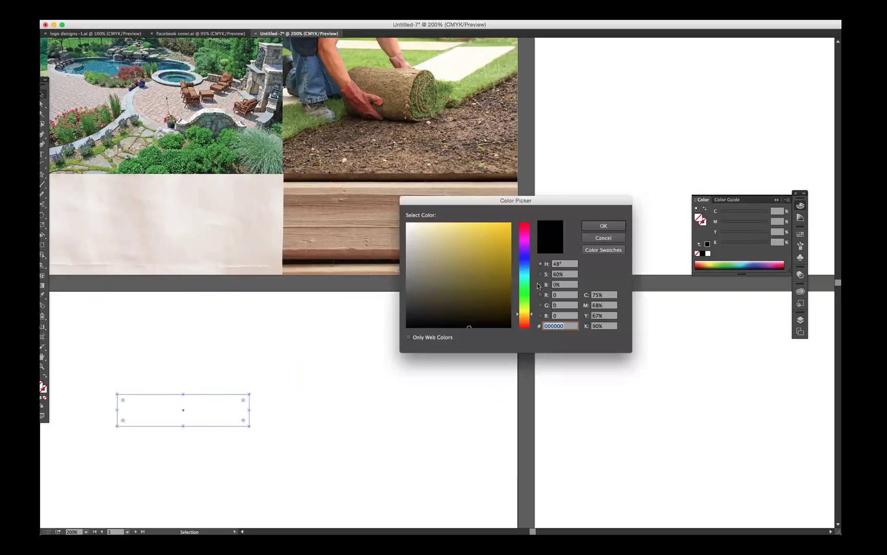
pyautogui.click(520, 287)
pyautogui.click(473, 294)
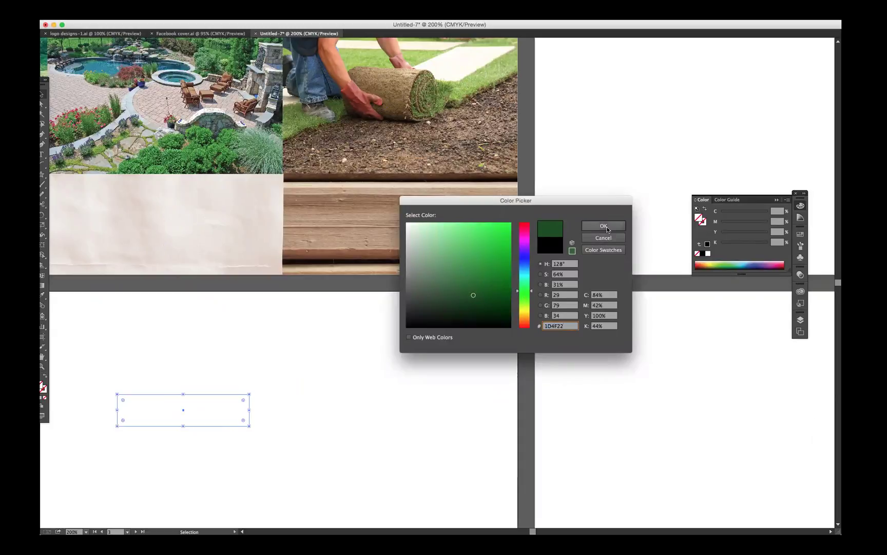
pyautogui.click(604, 226)
# - Make the triangle white with no stroke, rotate it and fit it over the banner's left end
pyautogui.moveTo(168, 357); pyautogui.dragTo(103, 371)
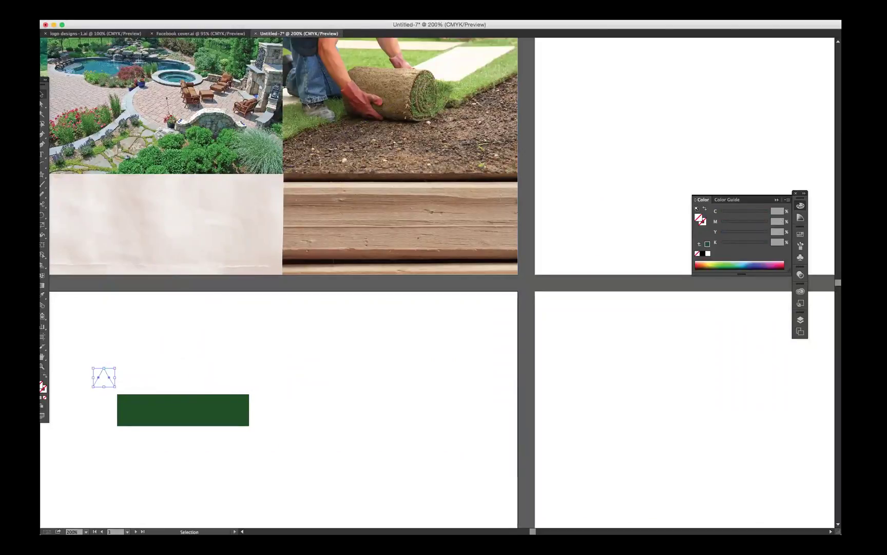
pyautogui.click(42, 397)
pyautogui.click(42, 375)
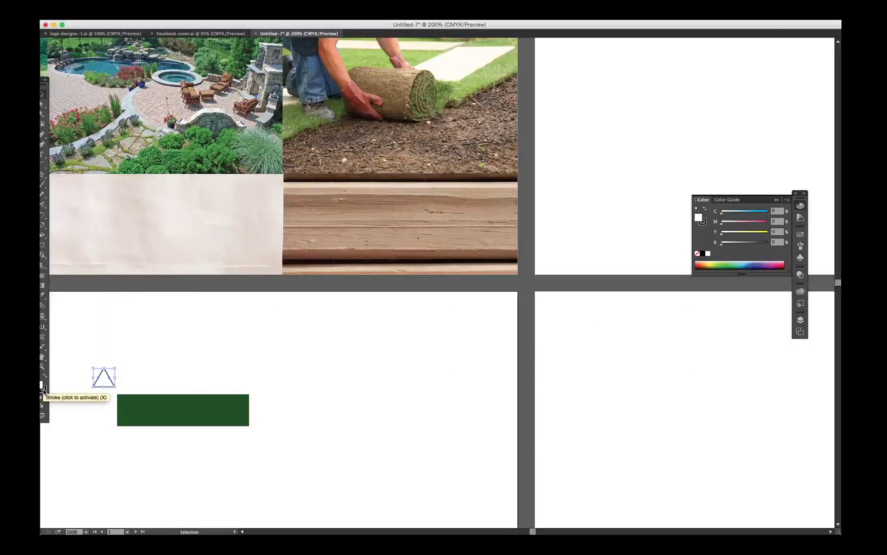
pyautogui.click(43, 389)
pyautogui.click(45, 397)
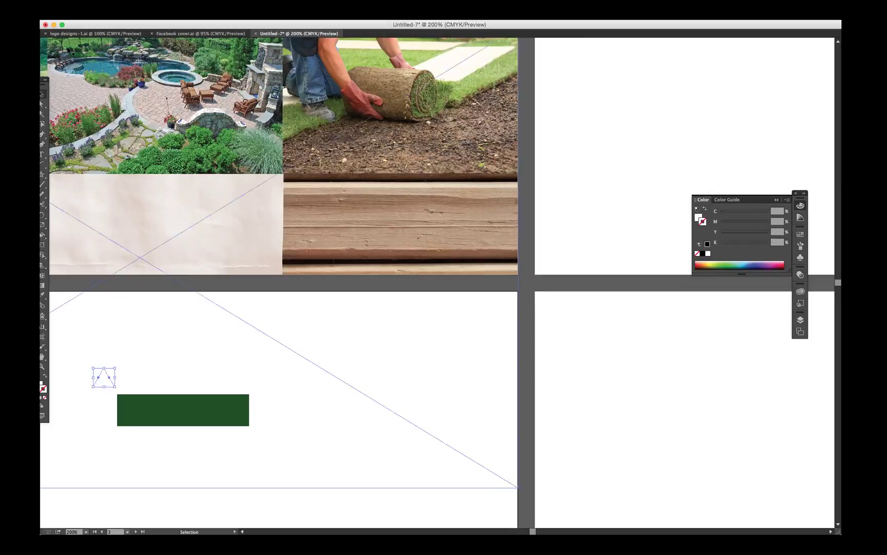
pyautogui.moveTo(119, 365); pyautogui.dragTo(136, 410)
pyautogui.moveTo(140, 410); pyautogui.dragTo(129, 411)
pyautogui.click(150, 356)
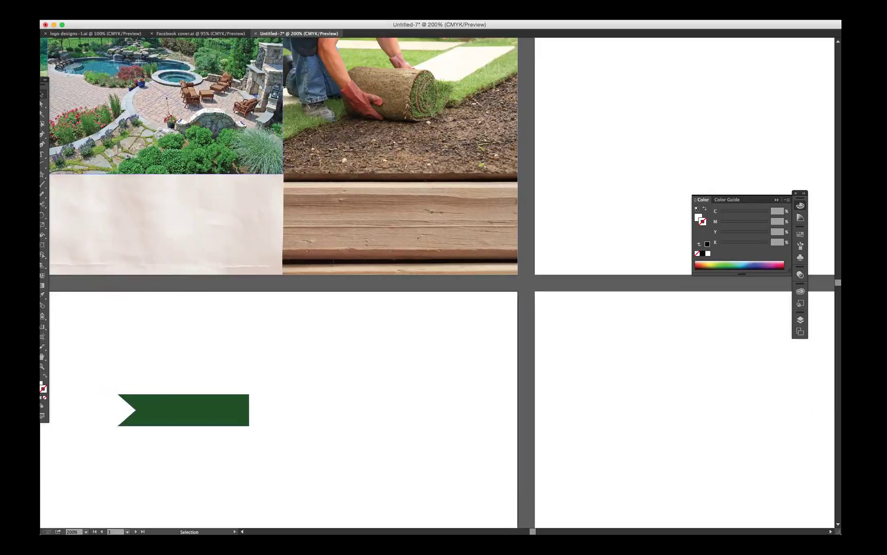
pyautogui.click(205, 13)
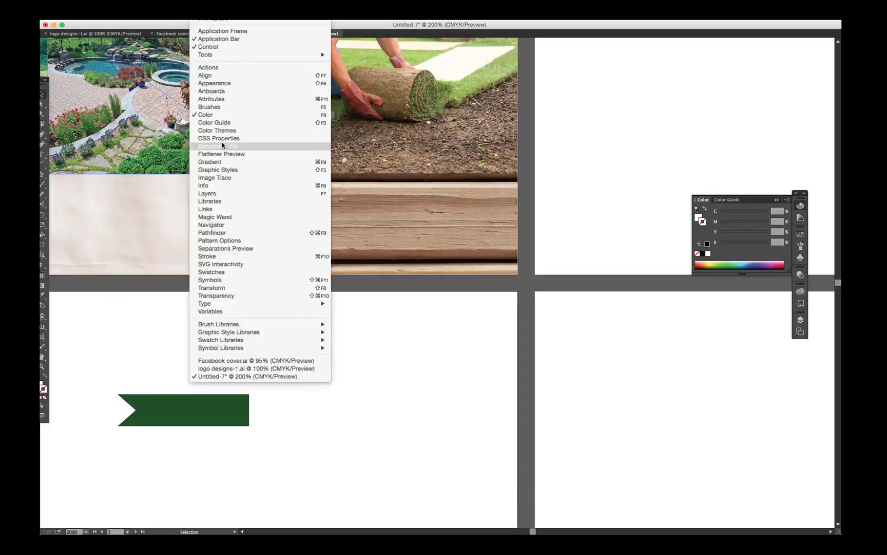
# - Combine the arrow pieces into one notched ribbon with Pathfinder Intersect
pyautogui.click(225, 235)
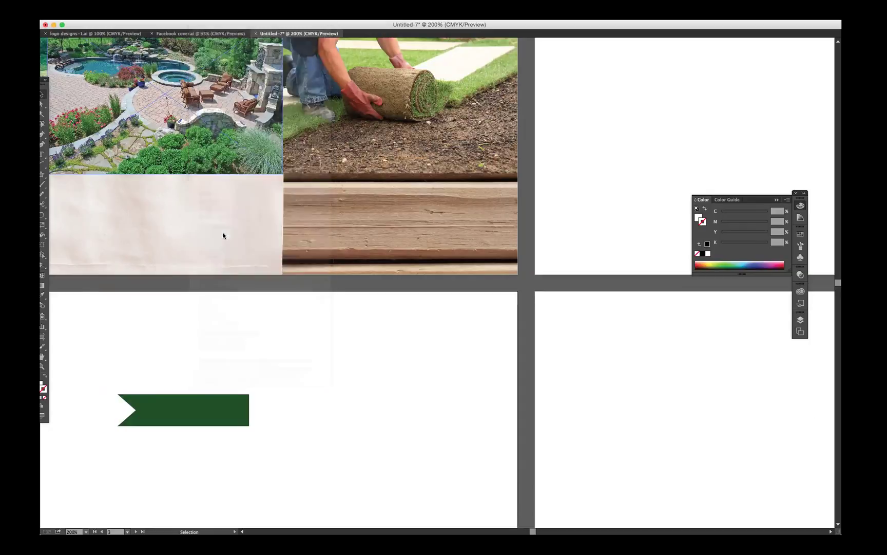
pyautogui.moveTo(691, 296); pyautogui.dragTo(418, 304)
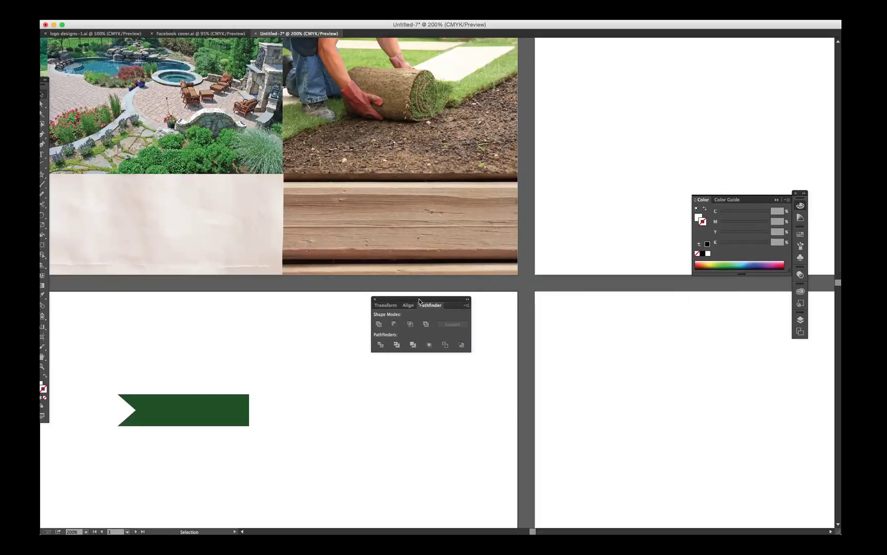
pyautogui.click(394, 324)
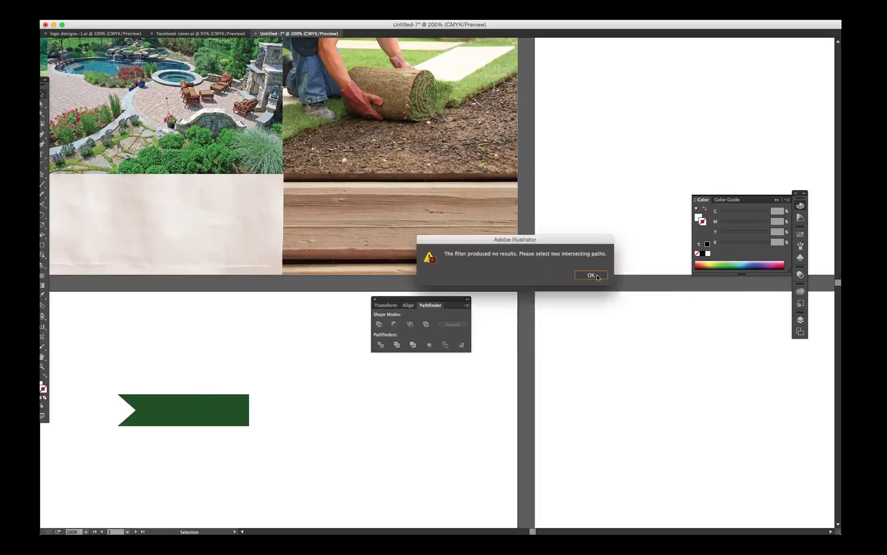
pyautogui.click(591, 275)
pyautogui.moveTo(230, 358); pyautogui.dragTo(103, 438)
pyautogui.click(411, 322)
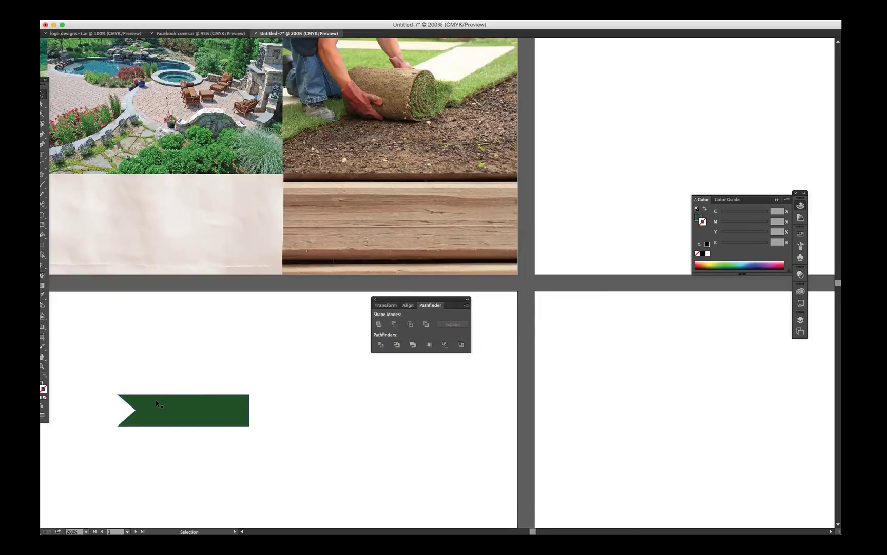
# - Move the green ribbon onto the top of the left garden photo
pyautogui.moveTo(156, 403); pyautogui.dragTo(257, 394)
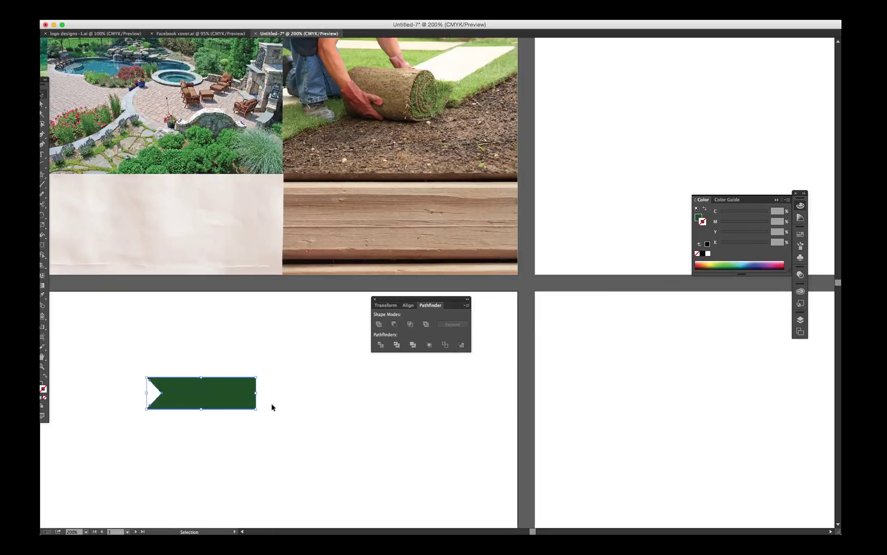
pyautogui.scroll(3, 271, 407)
pyautogui.press('a')
pyautogui.press('super+minus')
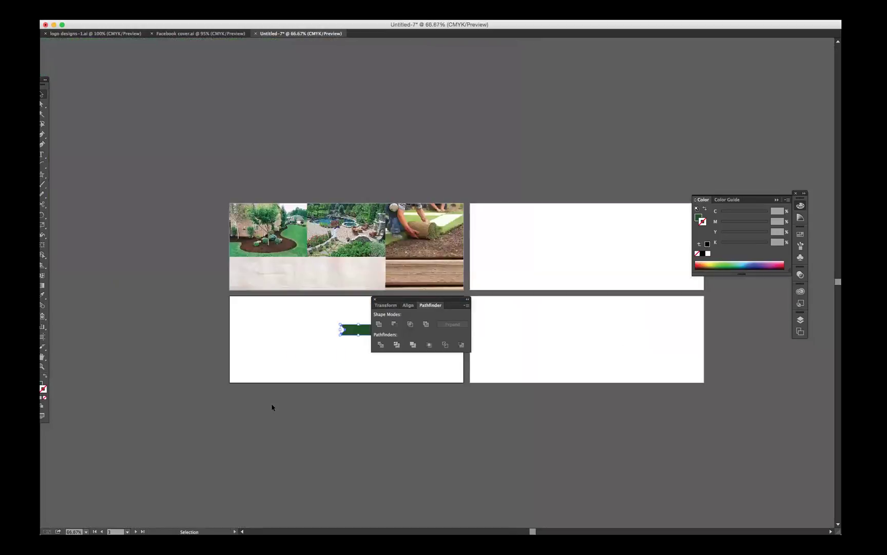
pyautogui.click(276, 355)
pyautogui.press('super+plus')
pyautogui.press('super+plus')
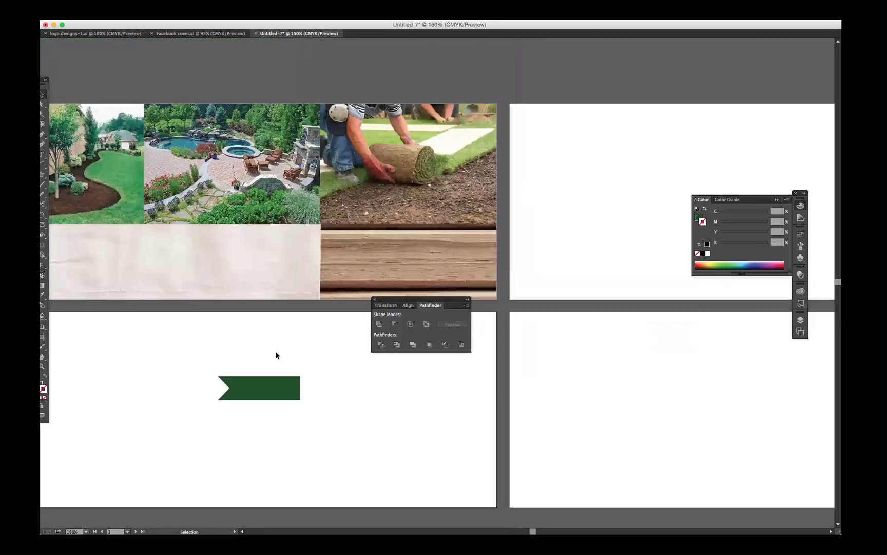
pyautogui.moveTo(265, 386); pyautogui.dragTo(109, 121)
pyautogui.hscroll(-3, 149, 135)
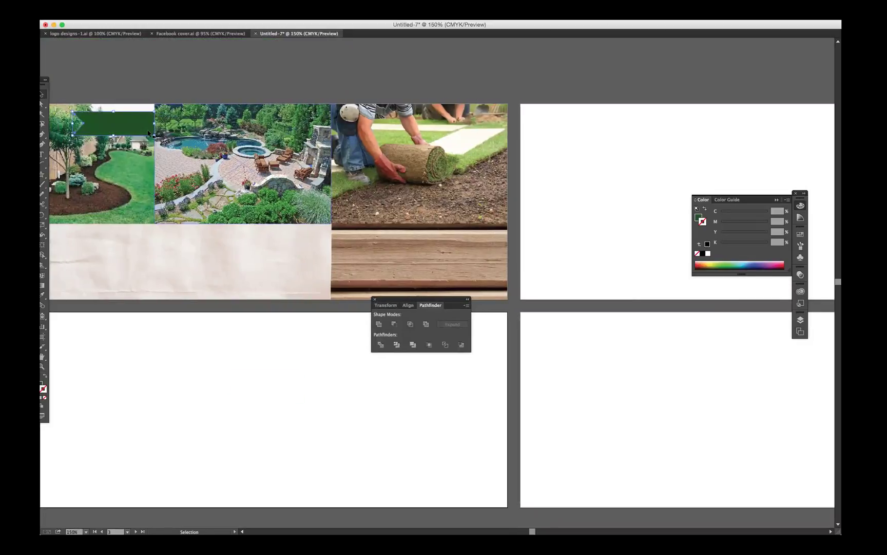
pyautogui.hscroll(-5, 151, 134)
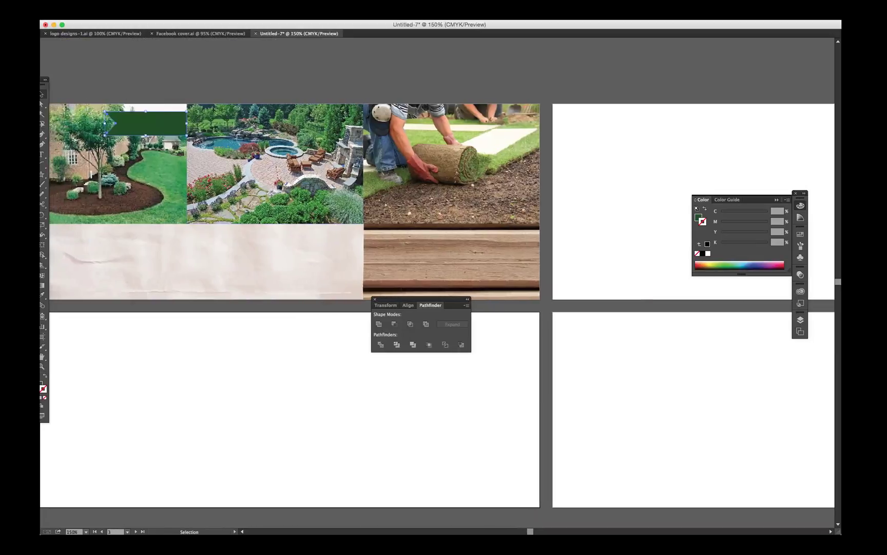
pyautogui.click(44, 153)
# - Type 'Landscaping' in a new text area on the lower artboard and convert it to UPPERCASE
pyautogui.moveTo(140, 396); pyautogui.dragTo(345, 457)
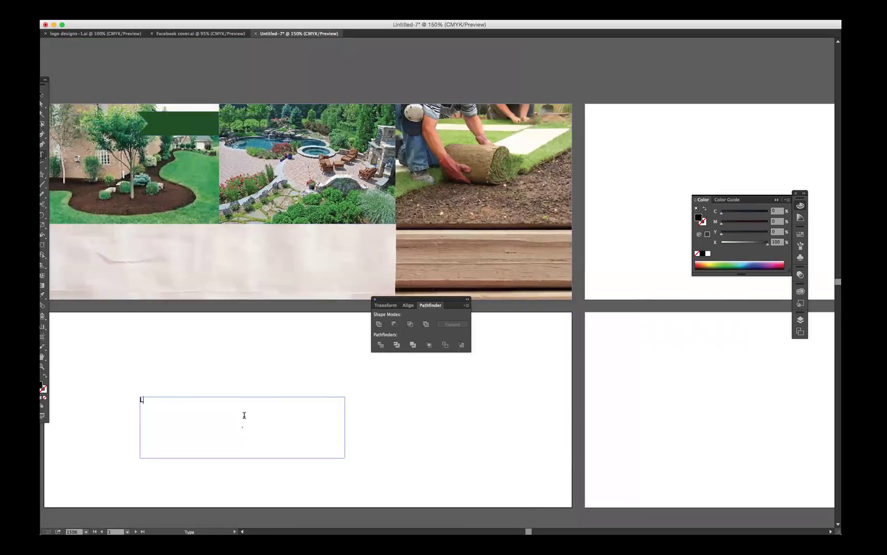
pyautogui.write('Landscaping')
pyautogui.press('super+a')
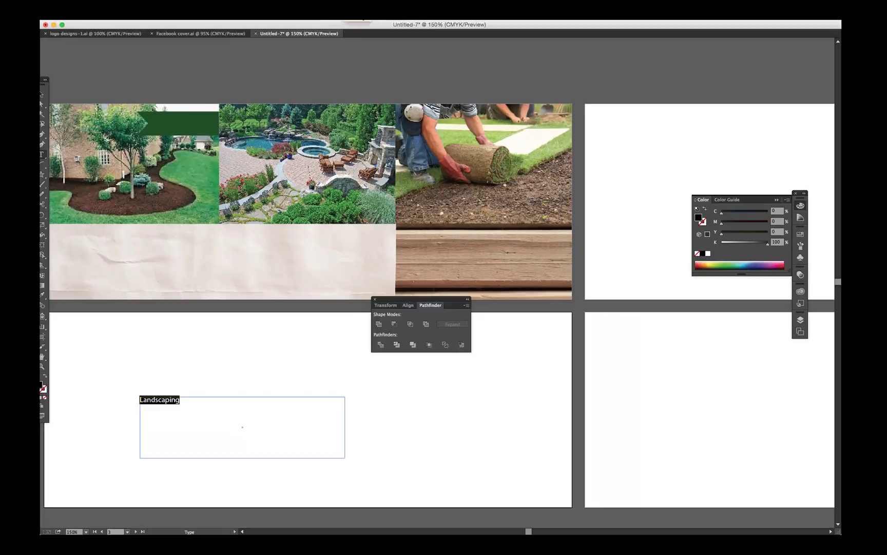
pyautogui.click(117, 13)
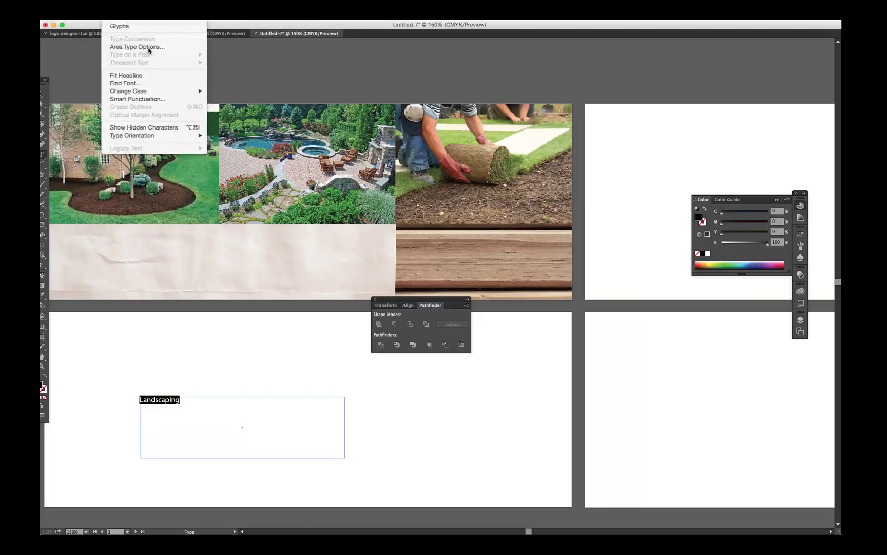
pyautogui.moveTo(146, 91)
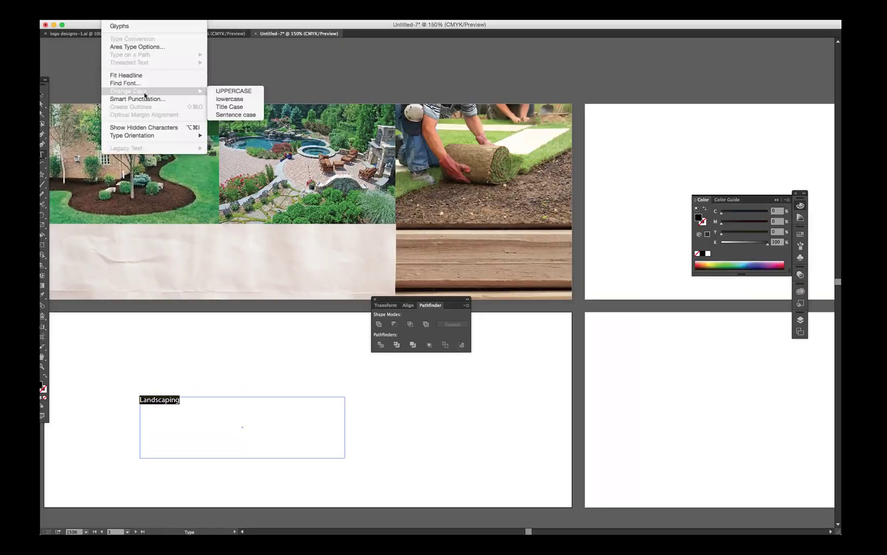
pyautogui.click(254, 91)
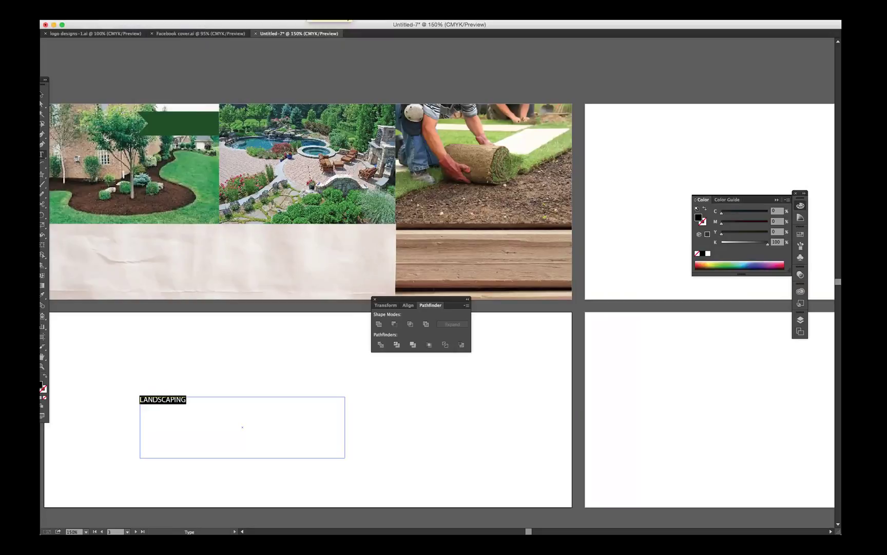
# - Give LANDSCAPING a wider font with a white fill and no stroke
pyautogui.click(359, 128)
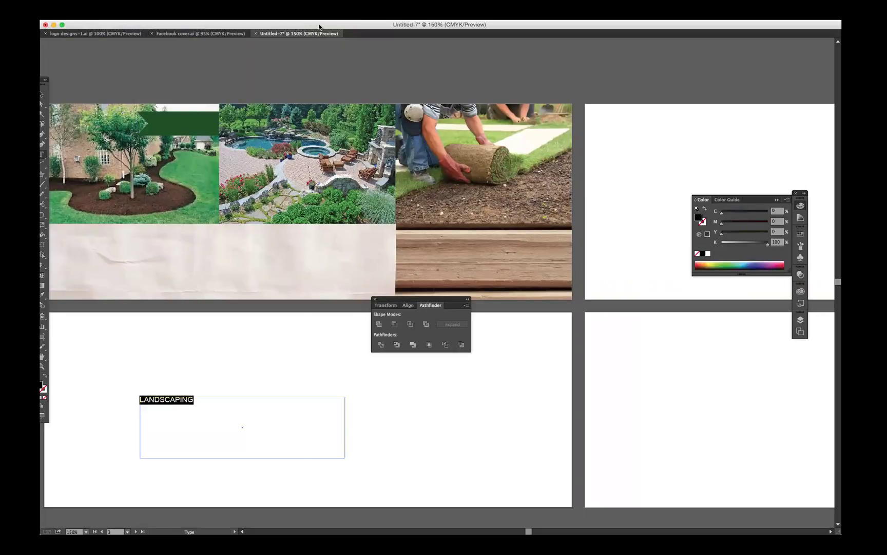
pyautogui.click(43, 373)
pyautogui.click(45, 391)
pyautogui.click(45, 397)
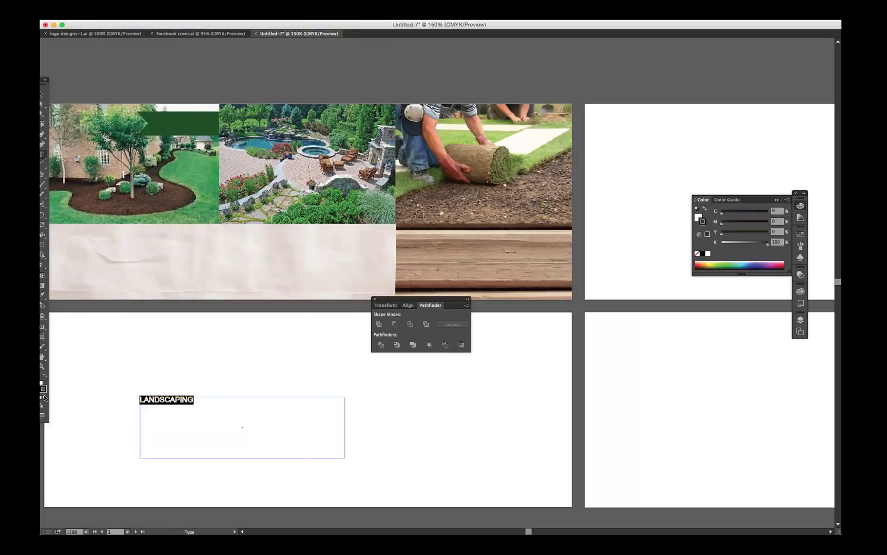
# - Move the LANDSCAPING text onto the green ribbon, enlarge it and nudge it up-left into place
pyautogui.click(42, 94)
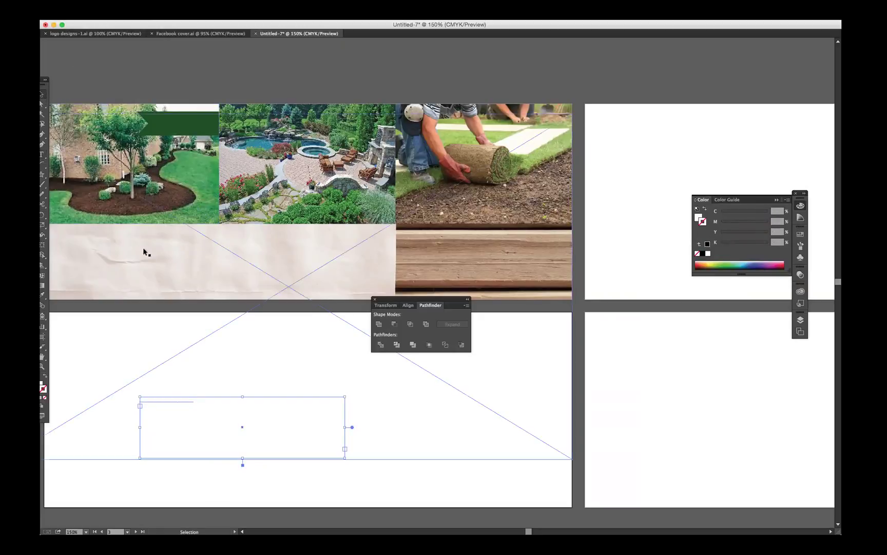
pyautogui.moveTo(164, 400); pyautogui.dragTo(180, 125)
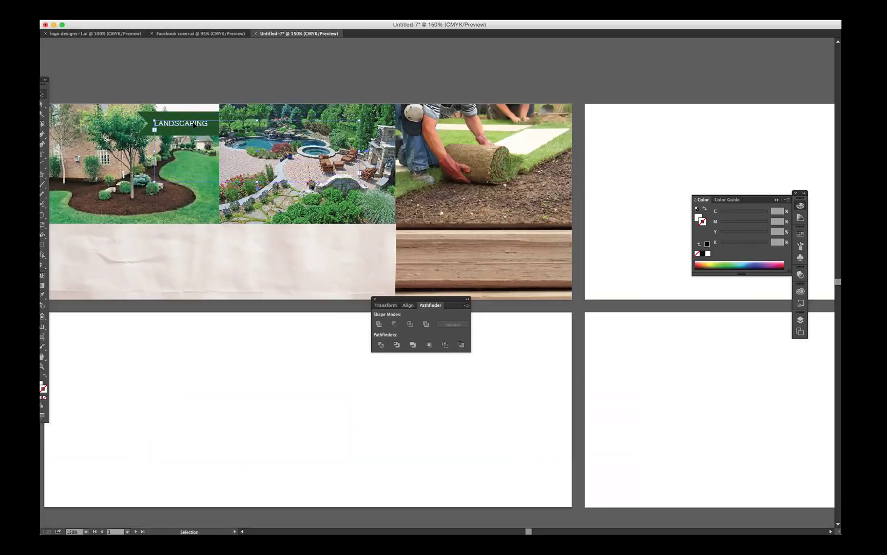
pyautogui.doubleClick(194, 124)
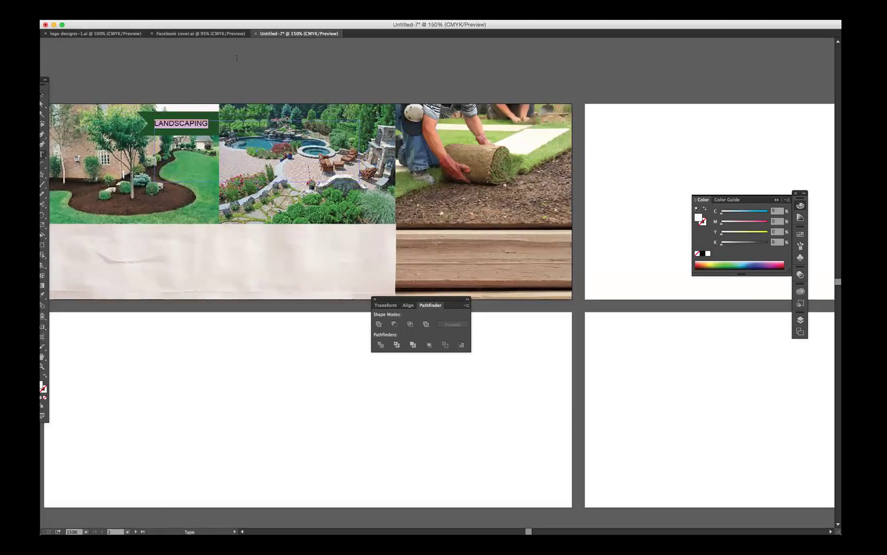
pyautogui.press('super+shift+period')
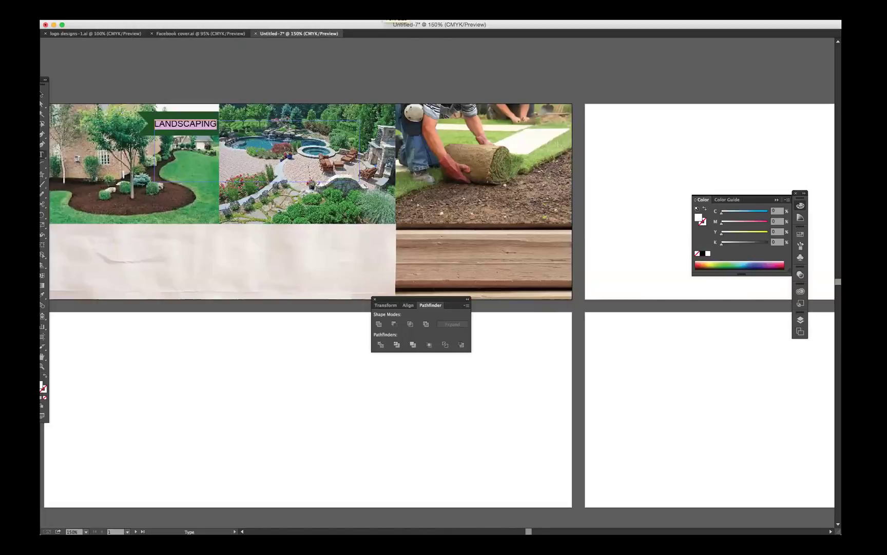
pyautogui.click(43, 95)
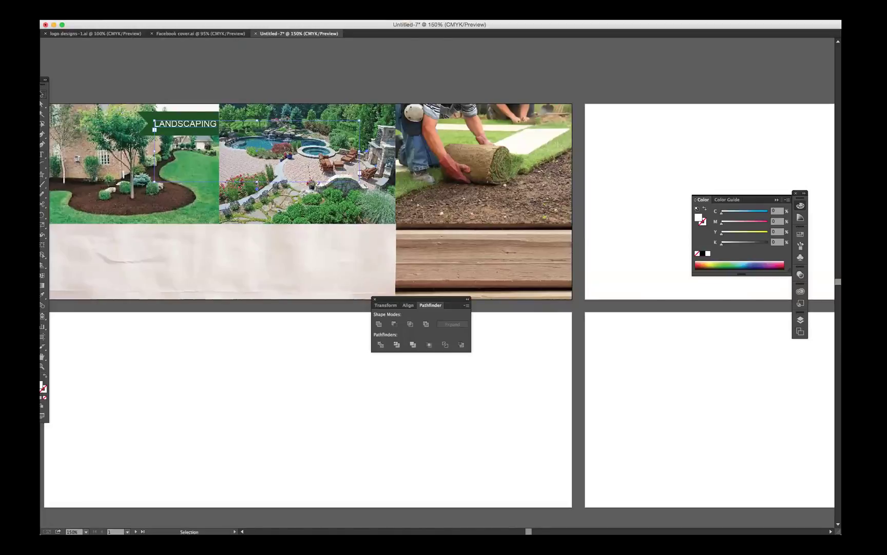
pyautogui.press('Left')
pyautogui.press('Left')
pyautogui.press('Up')
pyautogui.press('Left')
# - Make LANDSCAPING bold and colour it white by sampling the paper texture
pyautogui.doubleClick(213, 126)
pyautogui.doubleClick(213, 127)
pyautogui.click(362, 38)
pyautogui.click(200, 324)
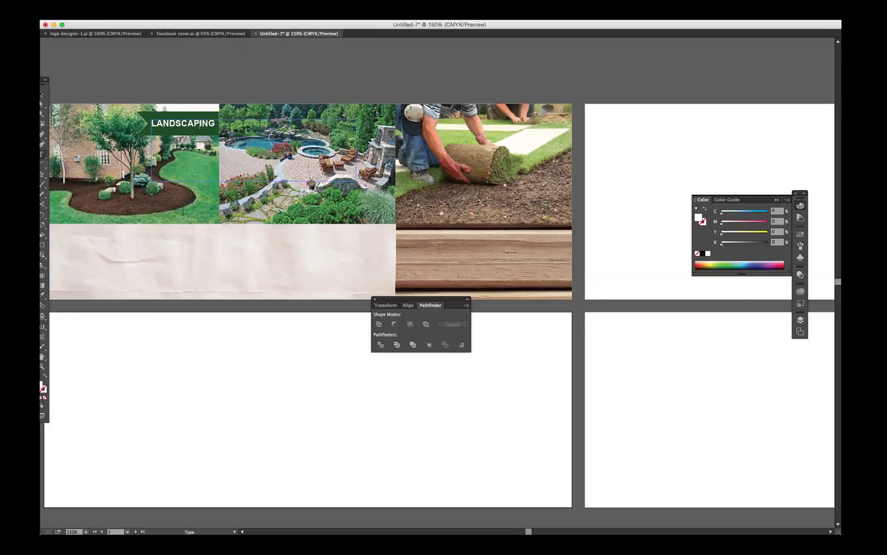
pyautogui.doubleClick(154, 126)
pyautogui.click(43, 294)
pyautogui.click(129, 245)
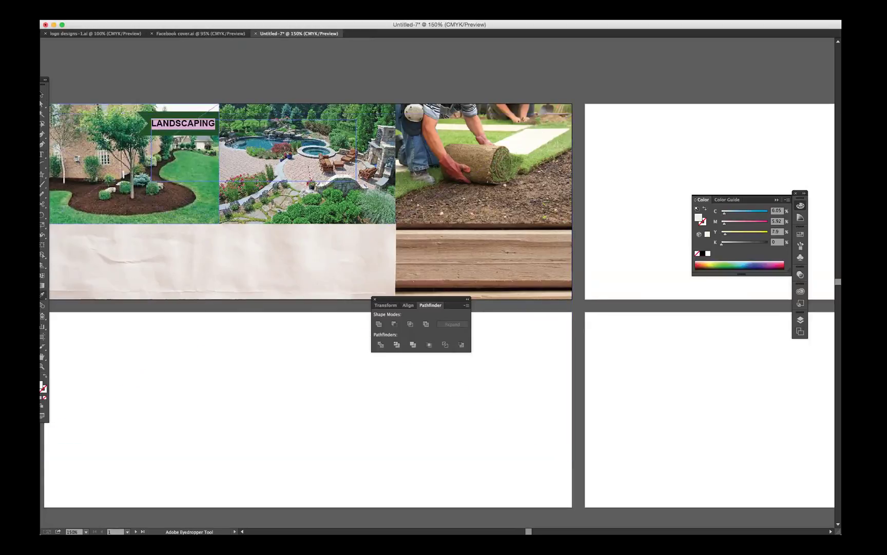
pyautogui.press('v')
pyautogui.click(143, 91)
pyautogui.click(203, 126)
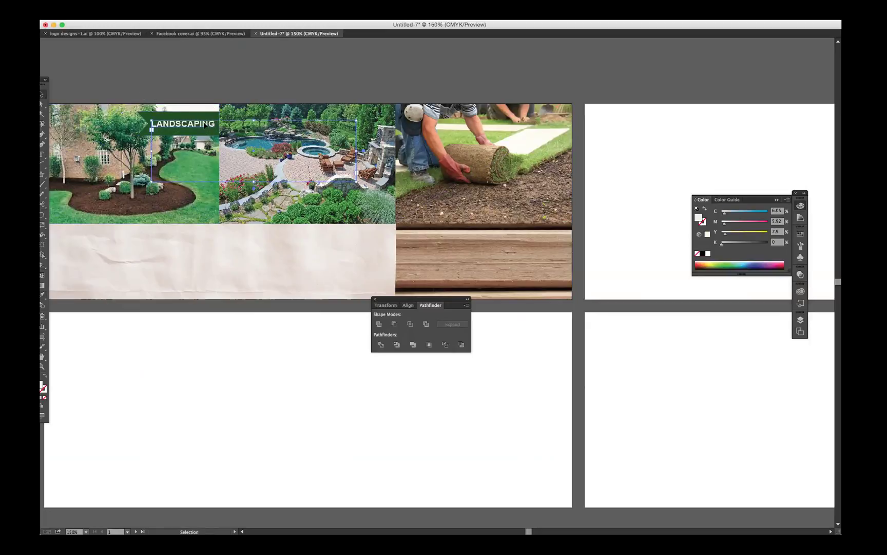
pyautogui.doubleClick(357, 177)
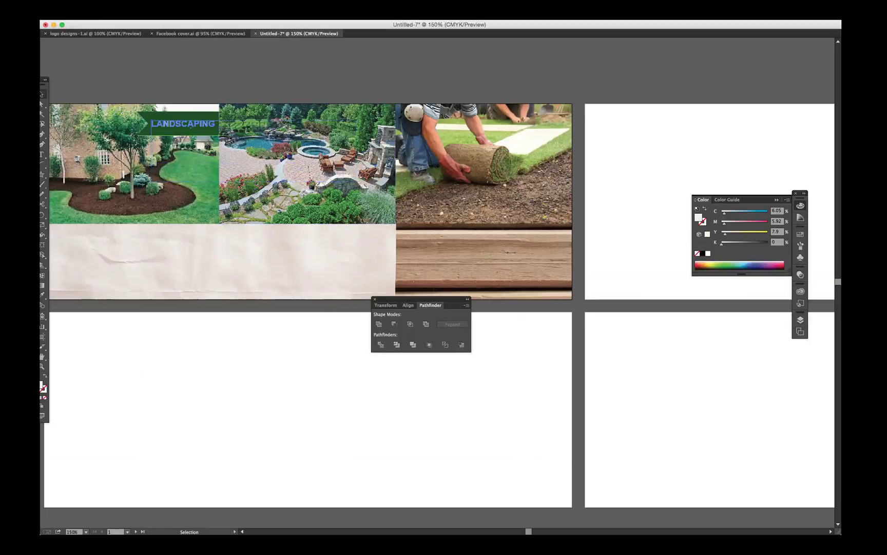
pyautogui.click(219, 82)
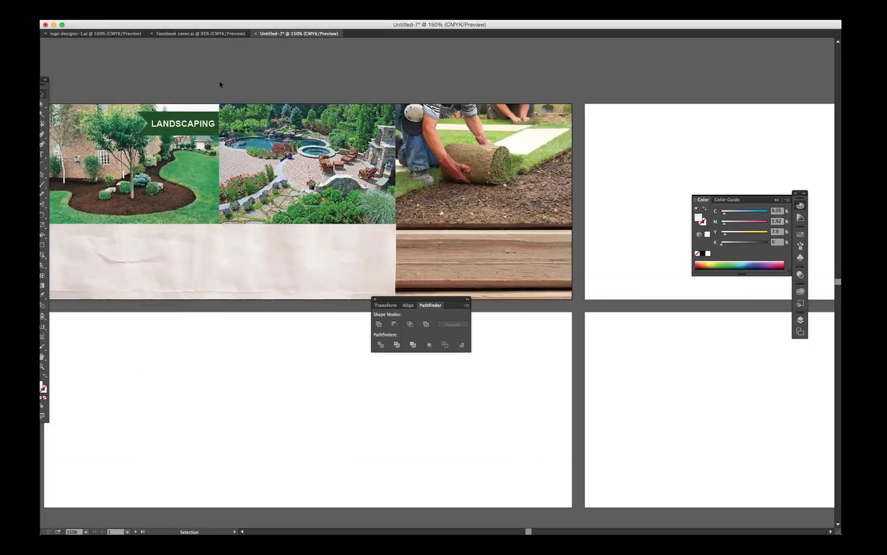
# - Select the green ribbon path and zoom in to 300%
pyautogui.press('a')
pyautogui.click(189, 114)
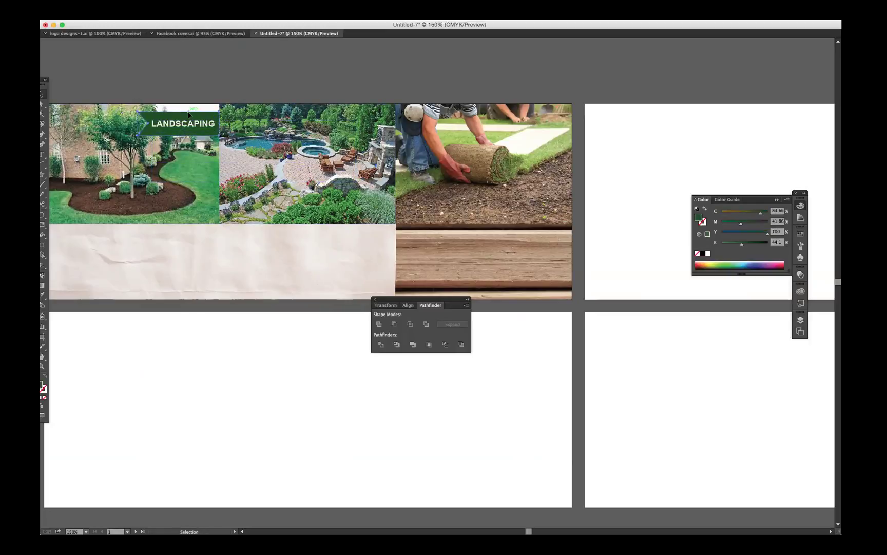
pyautogui.press('super+equal')
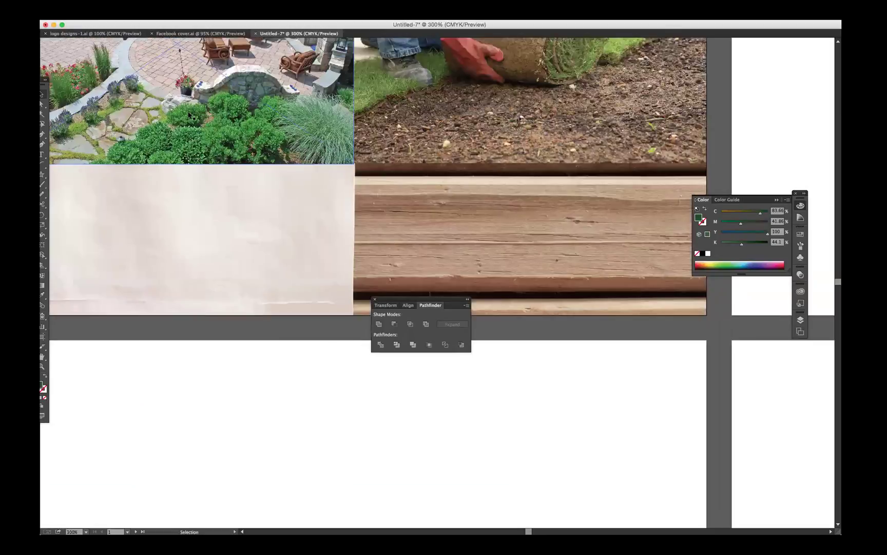
pyautogui.scroll(8, 189, 114)
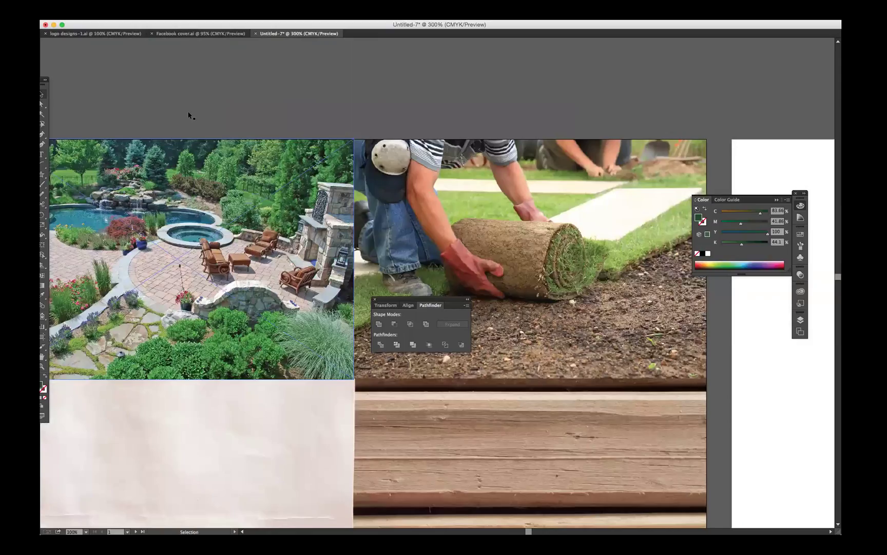
pyautogui.scroll(3, 189, 114)
pyautogui.hscroll(-7, 189, 114)
# - Duplicate the ribbon and shrink the copy's ends and height to about 32 px, inset inside the original
pyautogui.hscroll(-6, 218, 222)
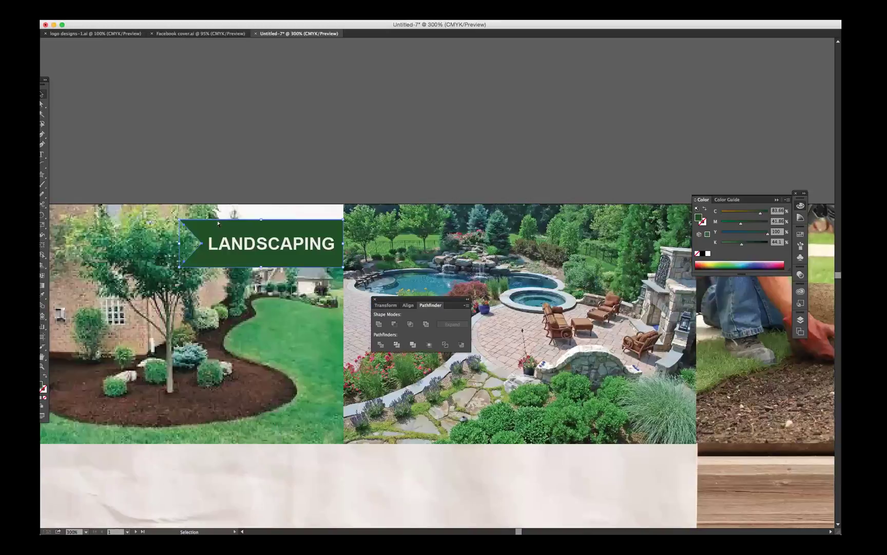
pyautogui.moveTo(218, 222); pyautogui.dragTo(220, 229)
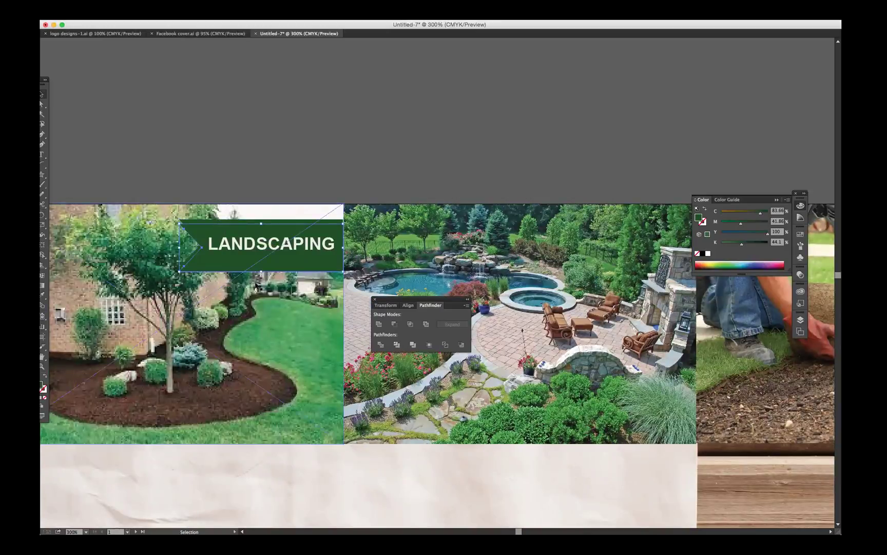
pyautogui.moveTo(262, 268); pyautogui.dragTo(262, 267)
pyautogui.keyDown('shift'); pyautogui.click(177, 239); pyautogui.keyUp('shift')
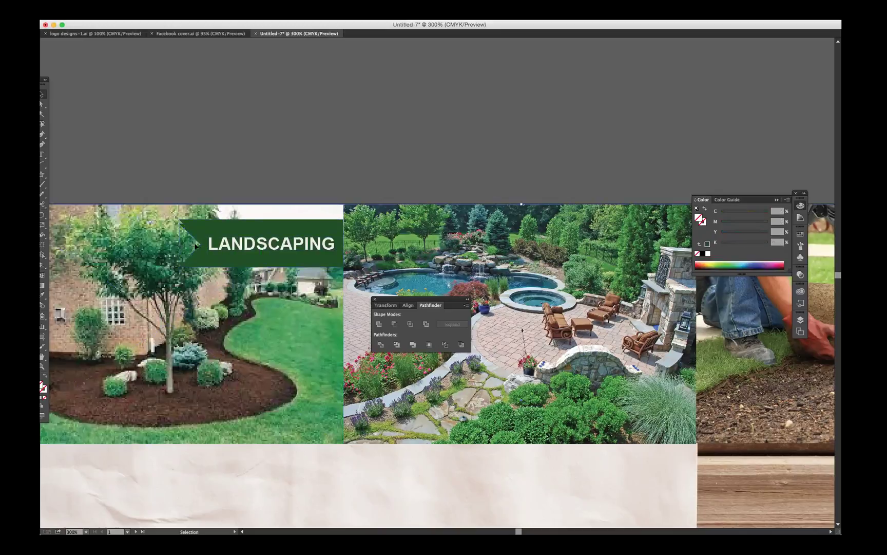
pyautogui.moveTo(183, 245); pyautogui.dragTo(189, 246)
pyautogui.moveTo(343, 246); pyautogui.dragTo(338, 246)
pyautogui.moveTo(264, 267); pyautogui.dragTo(263, 264)
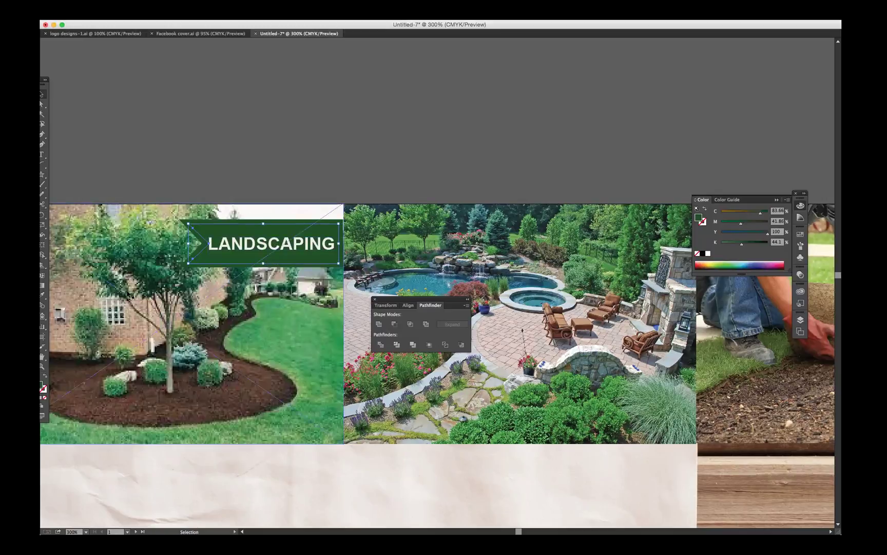
# - Outline the inner copy, sample the paper colour, and swap so the fill is dark green with a beige stroke
pyautogui.click(46, 391)
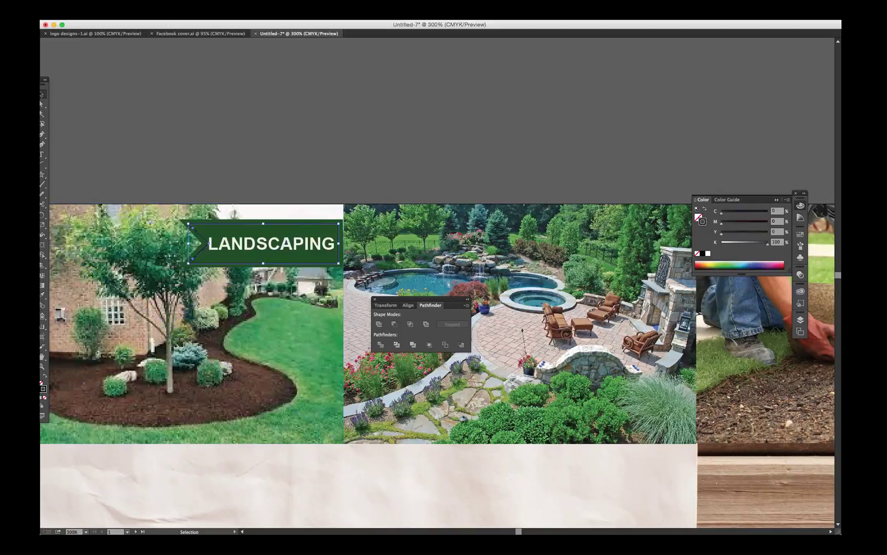
pyautogui.click(176, 15)
pyautogui.scroll(-2, 176, 37)
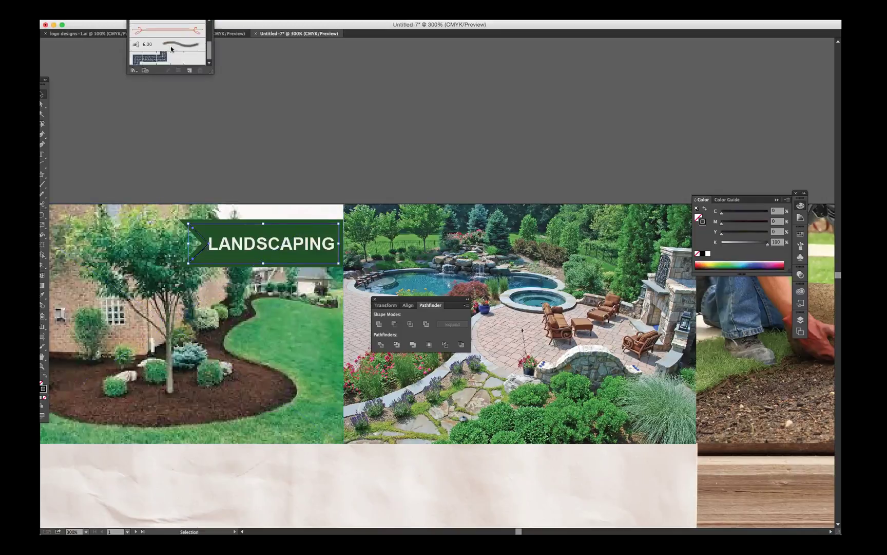
pyautogui.click(171, 46)
pyautogui.click(138, 15)
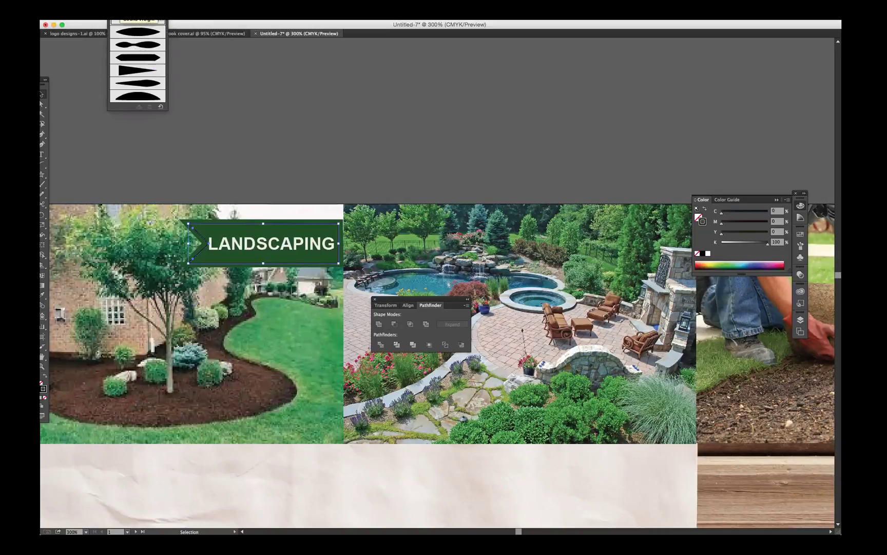
pyautogui.press('Escape')
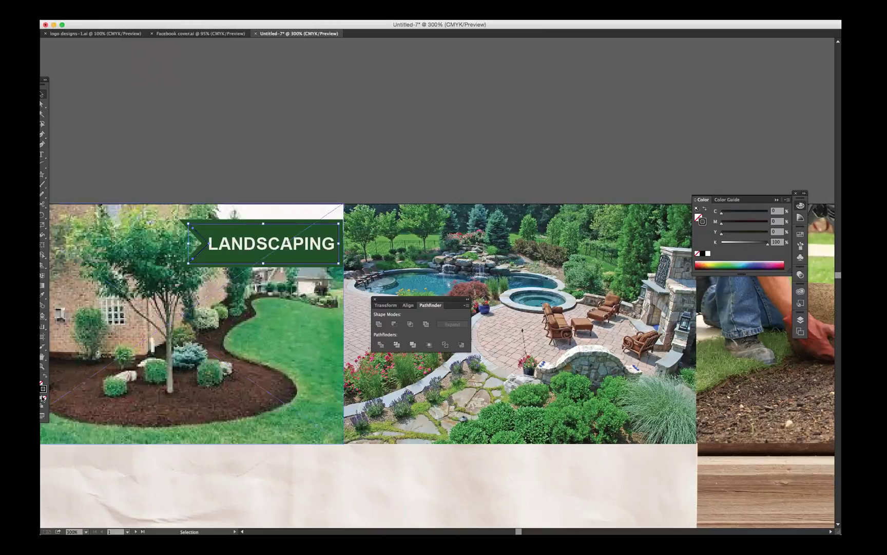
pyautogui.click(43, 294)
pyautogui.click(157, 470)
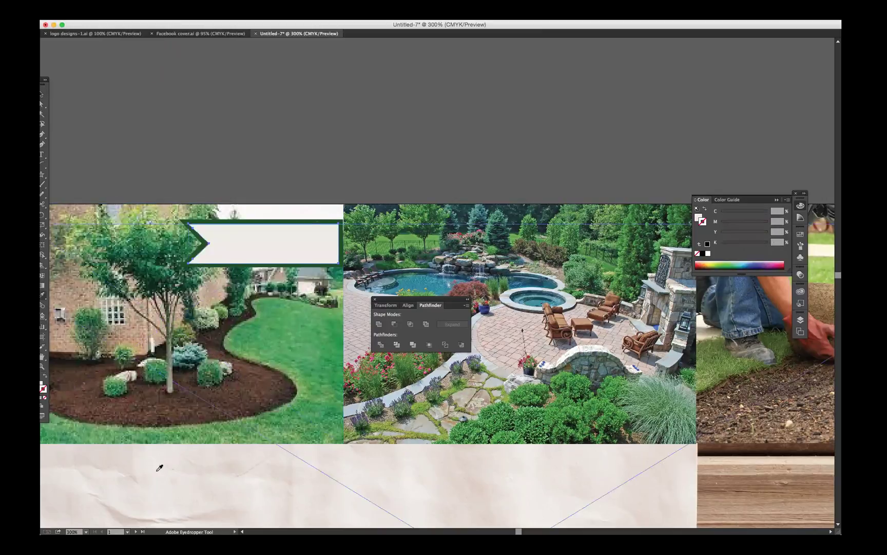
pyautogui.click(45, 378)
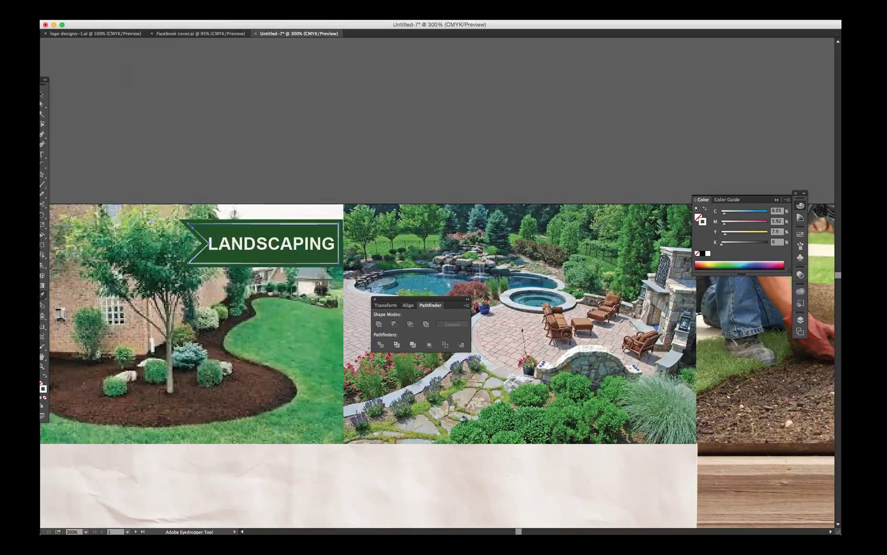
pyautogui.press('v')
pyautogui.click(113, 98)
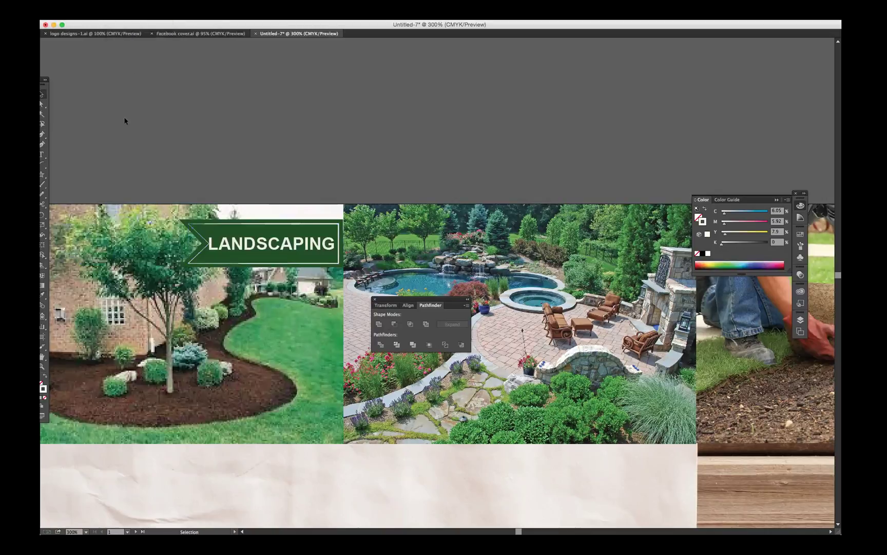
# - Apply a lighter, narrower font to LANDSCAPING, nudge it right inside the inset border, and zoom out
pyautogui.click(211, 248)
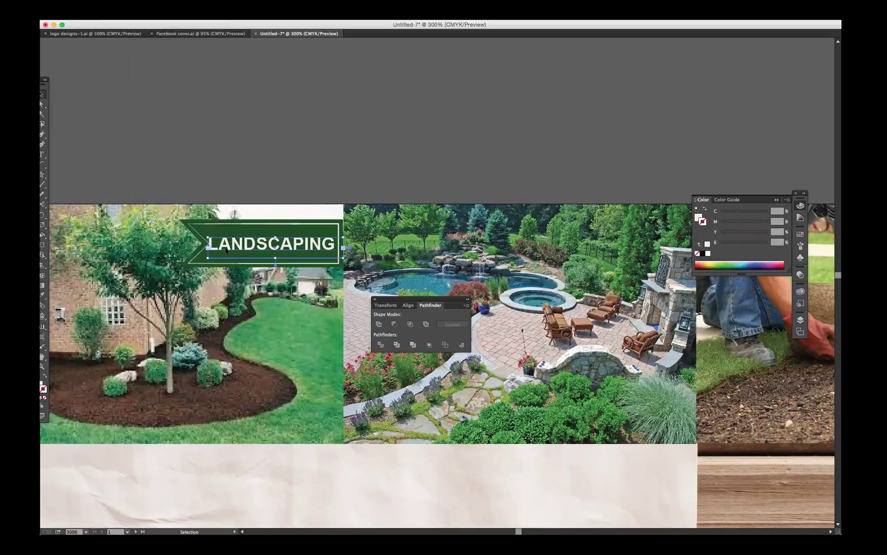
pyautogui.doubleClick(226, 251)
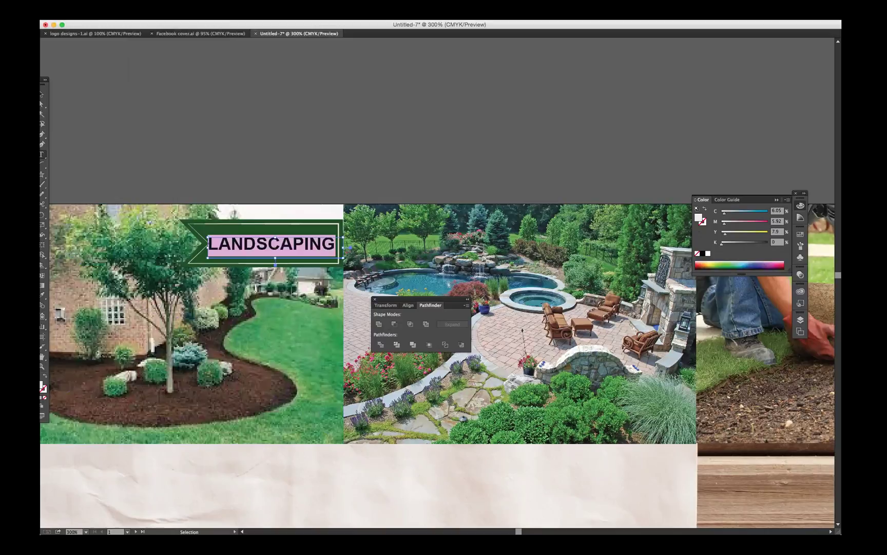
pyautogui.press('super+z')
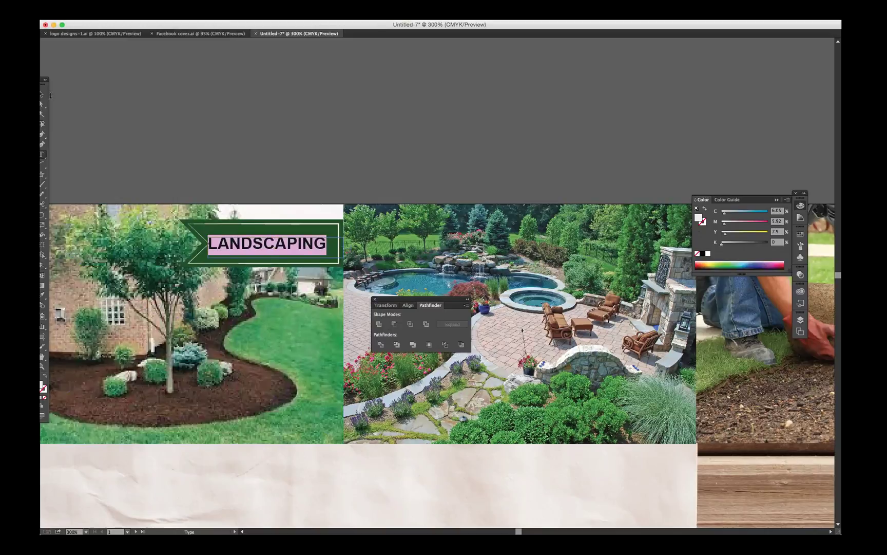
pyautogui.click(42, 94)
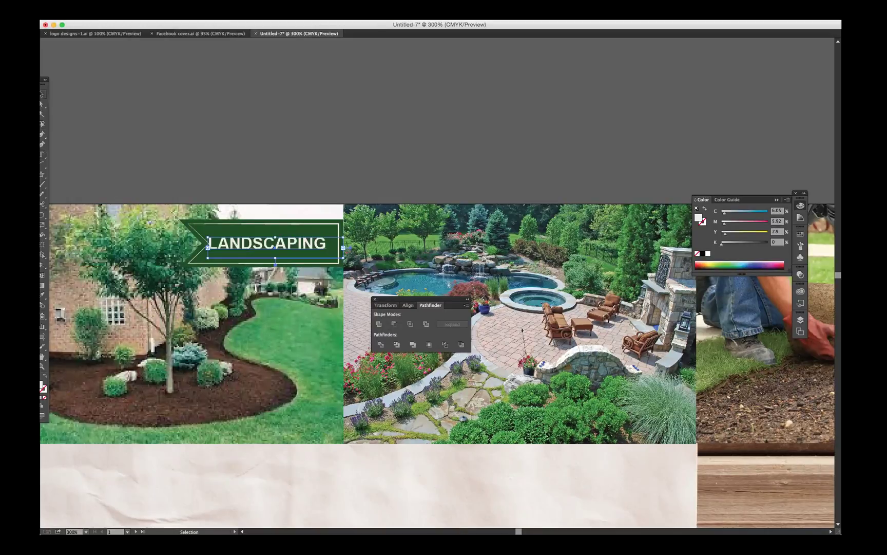
pyautogui.press('Right')
pyautogui.press('Right')
pyautogui.press('Right')
pyautogui.click(226, 143)
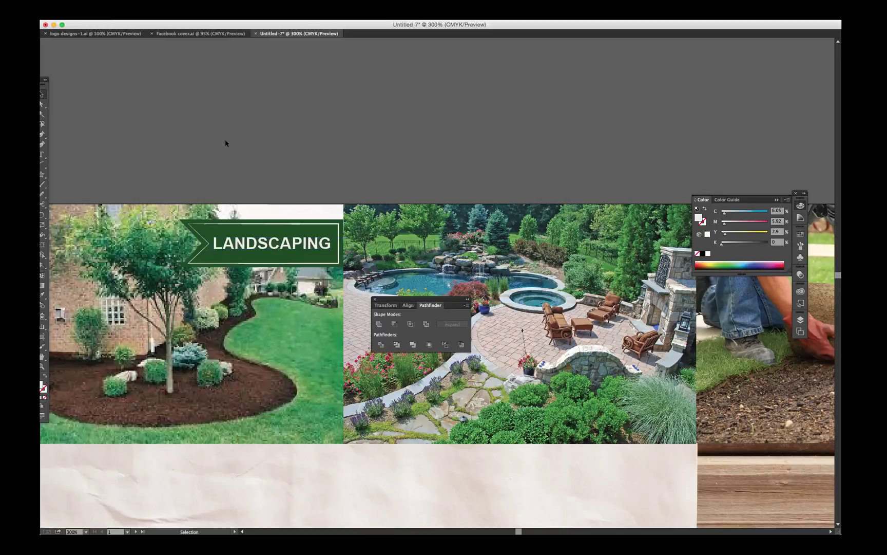
pyautogui.click(231, 227)
pyautogui.press('a')
pyautogui.hotkey('ctrl', '-')
# - Move the Pathfinder panel aside and place LANDSCAPING banner copies on the patio and sod-laying photos
pyautogui.press('v')
pyautogui.click(265, 171)
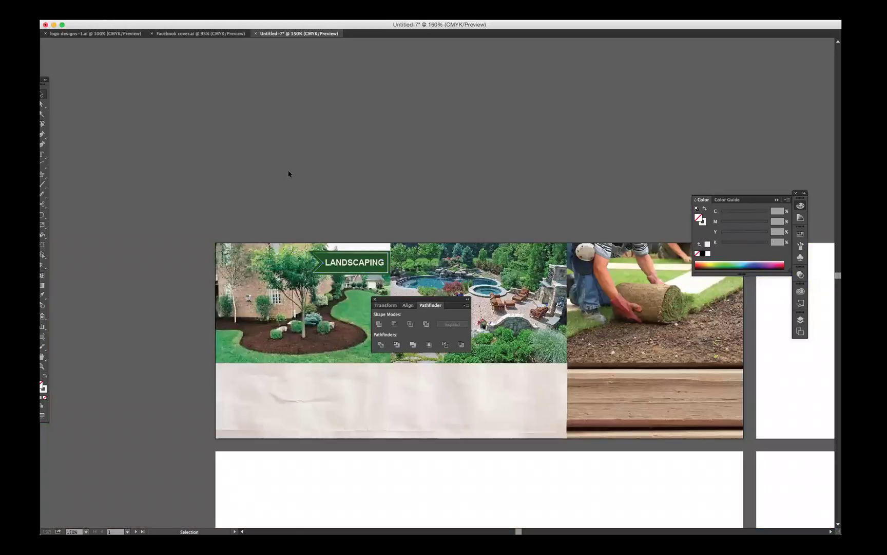
pyautogui.moveTo(415, 302); pyautogui.dragTo(442, 63)
pyautogui.moveTo(351, 218); pyautogui.dragTo(363, 276)
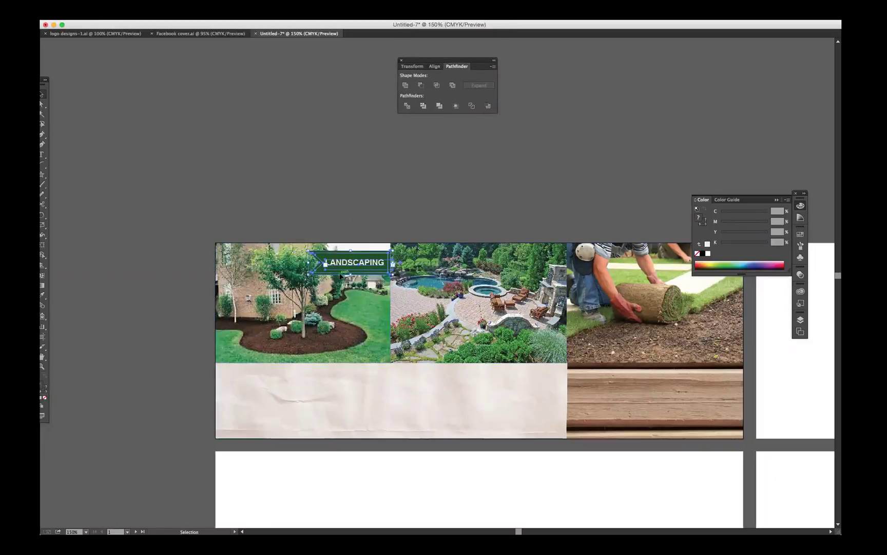
pyautogui.moveTo(341, 276); pyautogui.dragTo(560, 267)
pyautogui.hscroll(5, 513, 267)
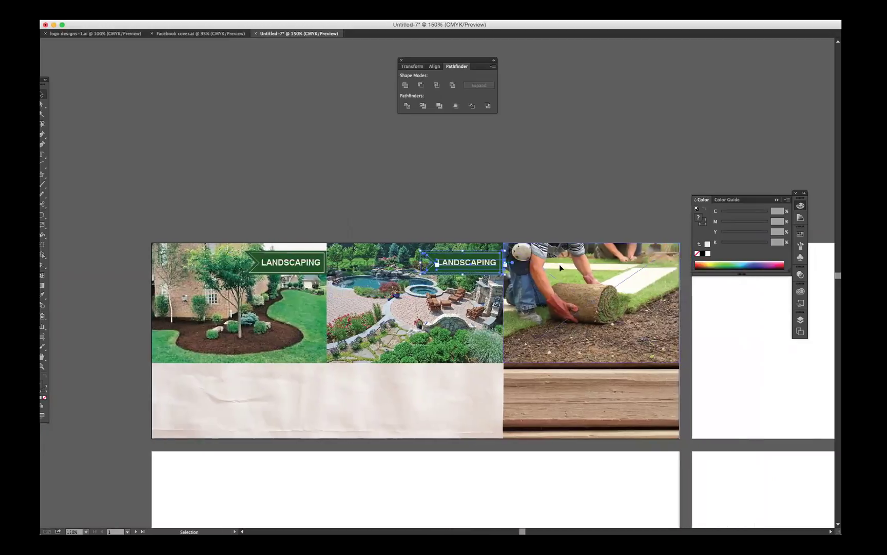
pyautogui.press('a')
pyautogui.moveTo(447, 285); pyautogui.dragTo(645, 263)
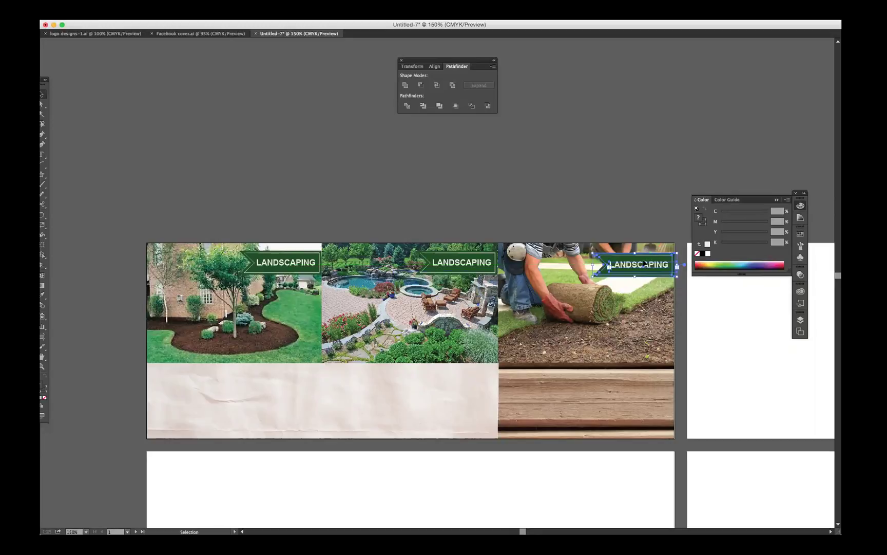
# - Nudge the patio banner slightly right and delete its LANDSCAPING text
pyautogui.click(629, 216)
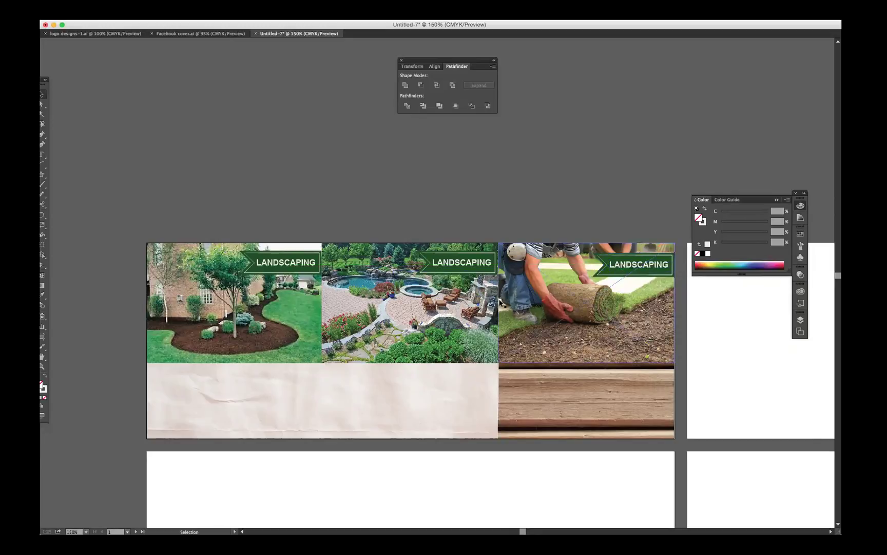
pyautogui.click(475, 268)
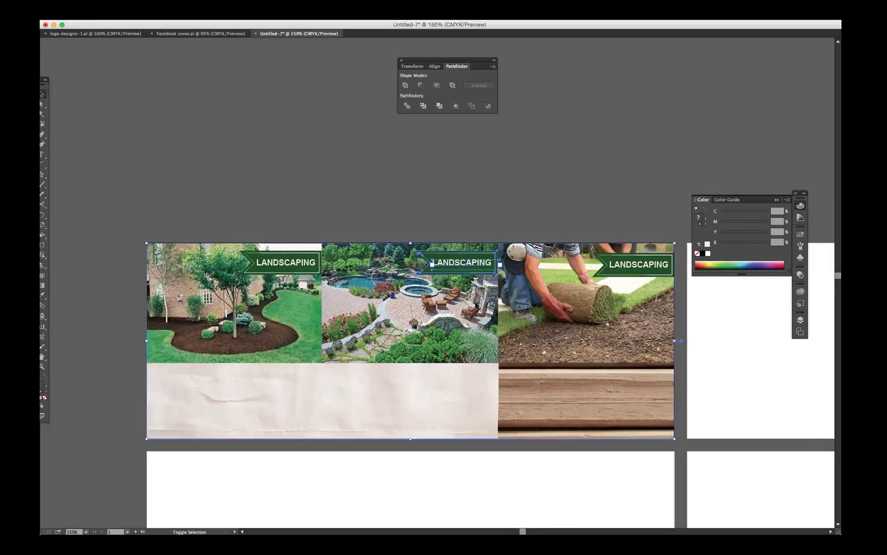
pyautogui.moveTo(475, 267); pyautogui.dragTo(477, 267)
pyautogui.click(469, 205)
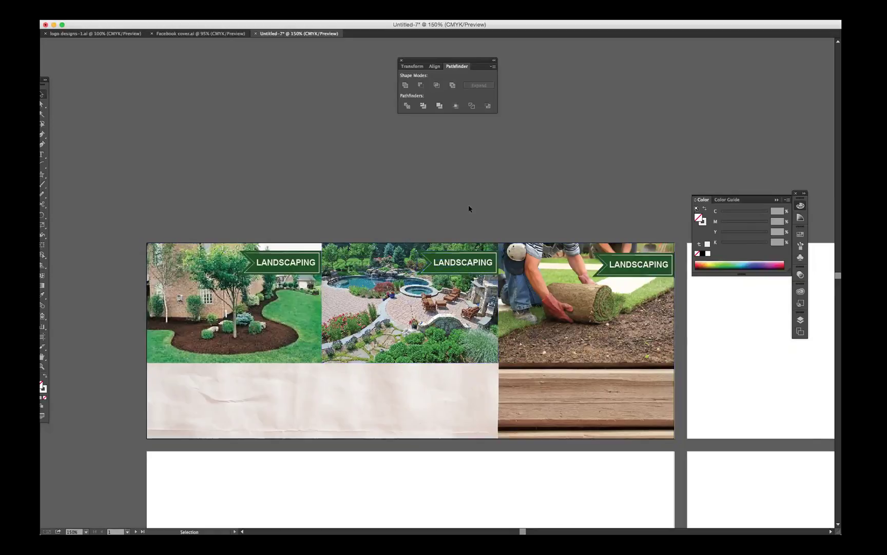
pyautogui.click(463, 263)
pyautogui.doubleClick(471, 265)
pyautogui.doubleClick(471, 263)
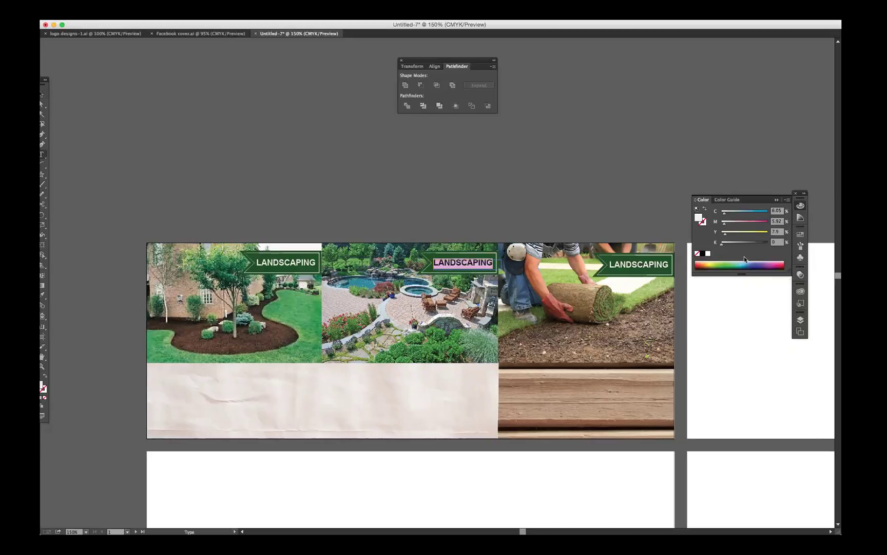
pyautogui.press('super+Tab')
pyautogui.press('BackSpace')
# - Type 'Hardscapes', convert it to UPPERCASE, and nudge the label right twice
pyautogui.press('super+Tab')
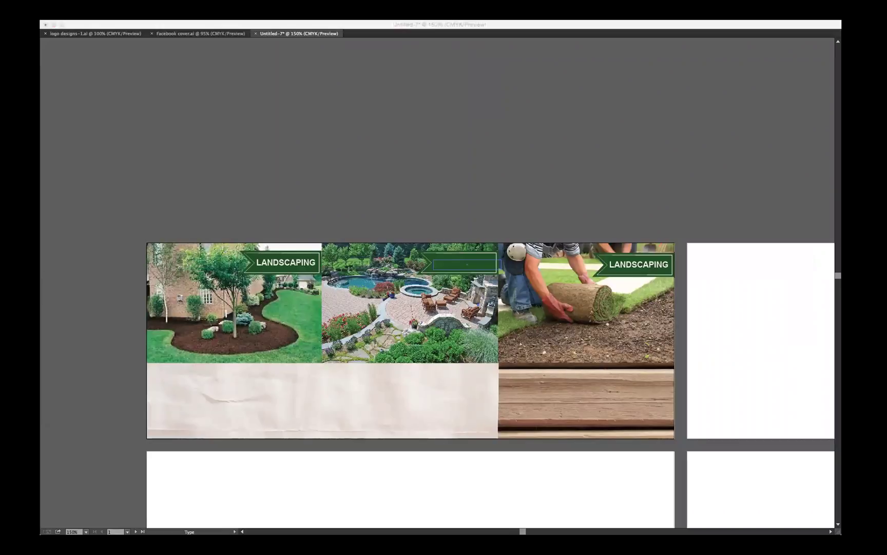
pyautogui.click(633, 27)
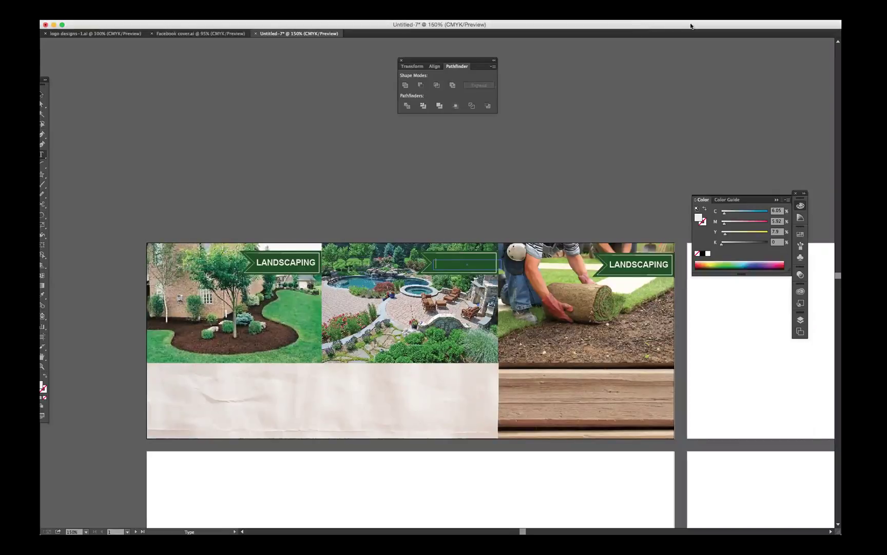
pyautogui.press('super+Tab')
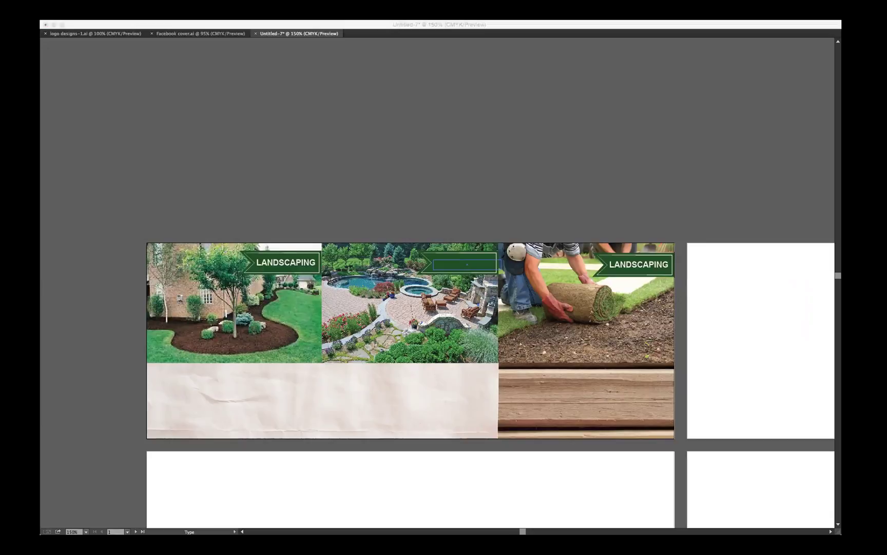
pyautogui.press('super+Tab')
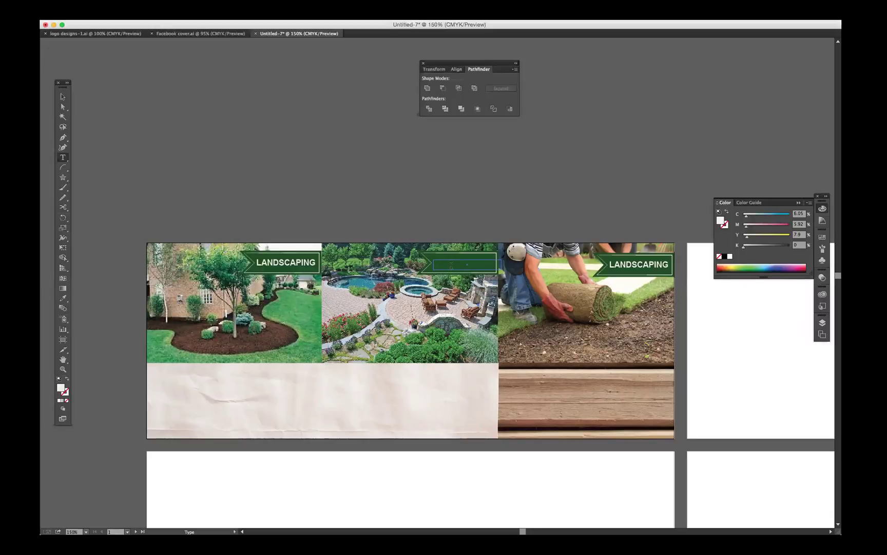
pyautogui.write('Hardscapes')
pyautogui.press('super+a')
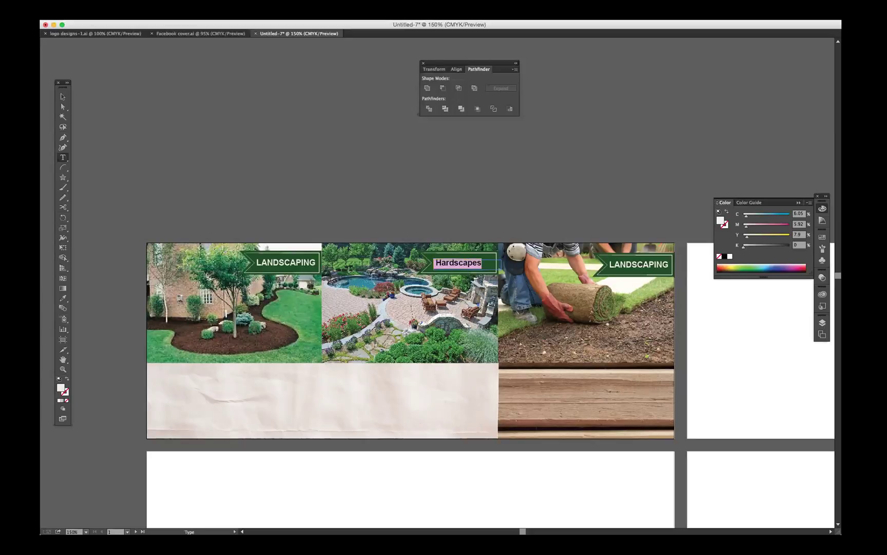
pyautogui.click(135, 13)
pyautogui.moveTo(154, 94)
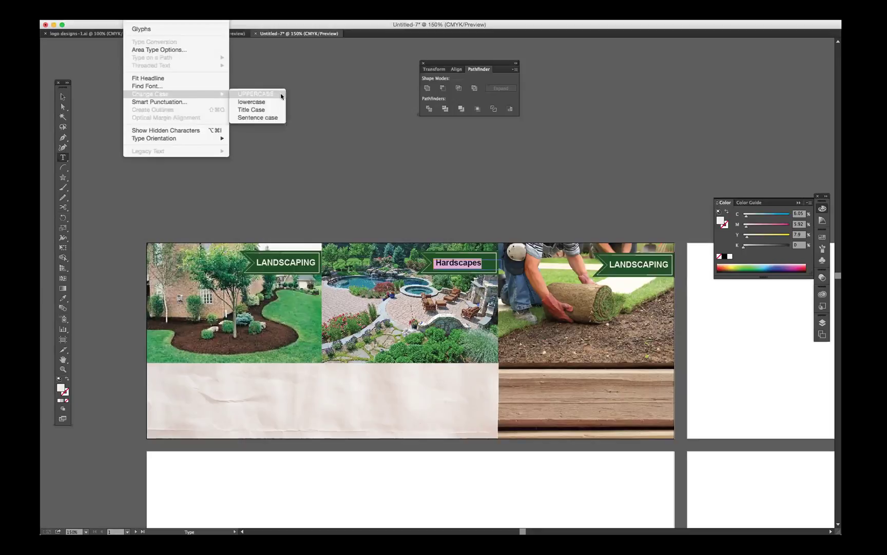
pyautogui.click(259, 93)
pyautogui.click(61, 98)
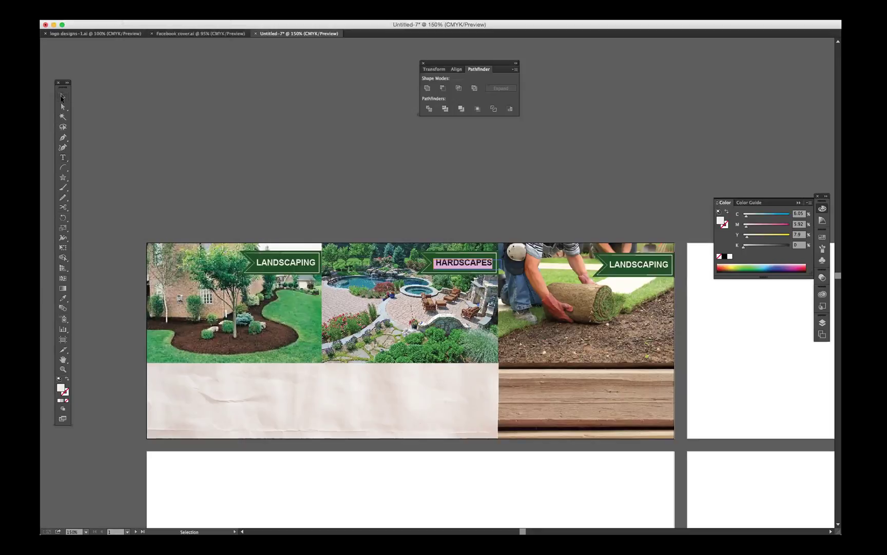
pyautogui.press('Right')
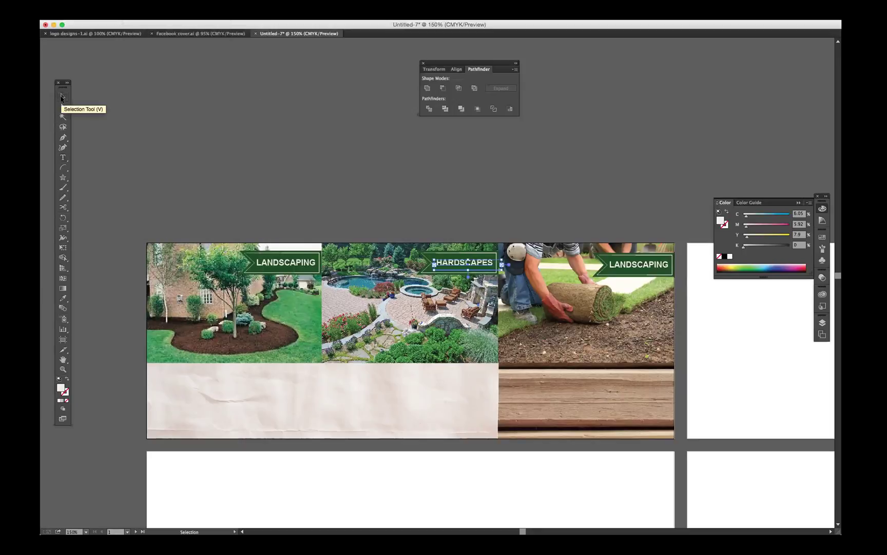
pyautogui.press('Right')
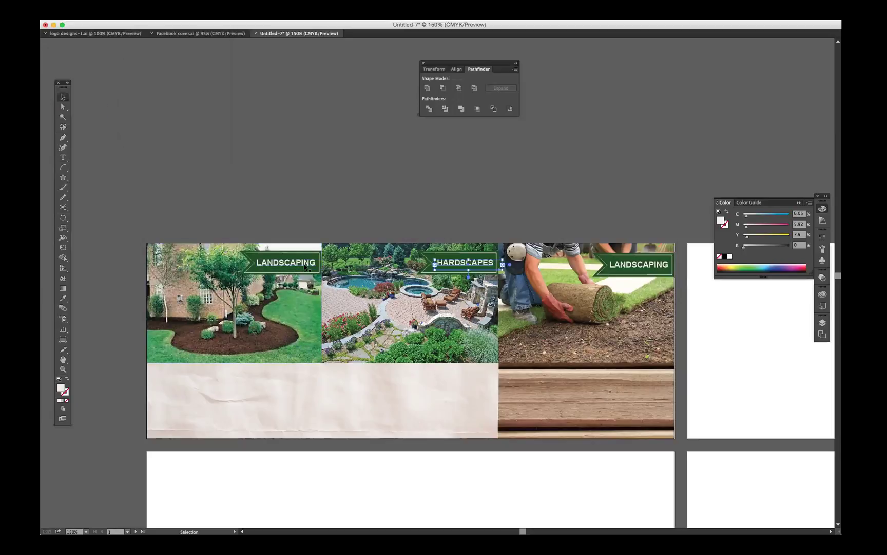
# - Change the first ribbon's label from LANDSCAPING to LANDSCAPES
pyautogui.press('t')
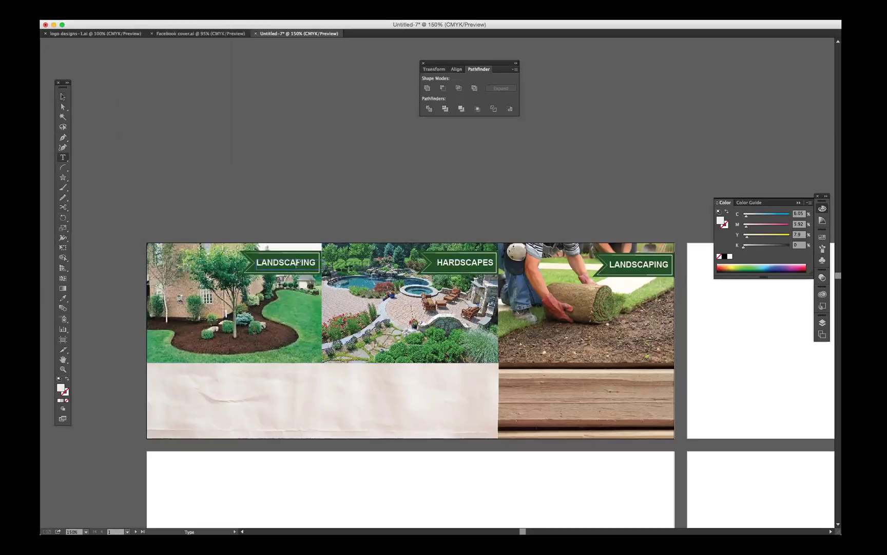
pyautogui.moveTo(302, 263); pyautogui.dragTo(316, 262)
pyautogui.write('Es')
pyautogui.press('BackSpace')
pyautogui.press('BackSpace')
pyautogui.write('E')
pyautogui.write('s')
pyautogui.write('S')
pyautogui.click(62, 100)
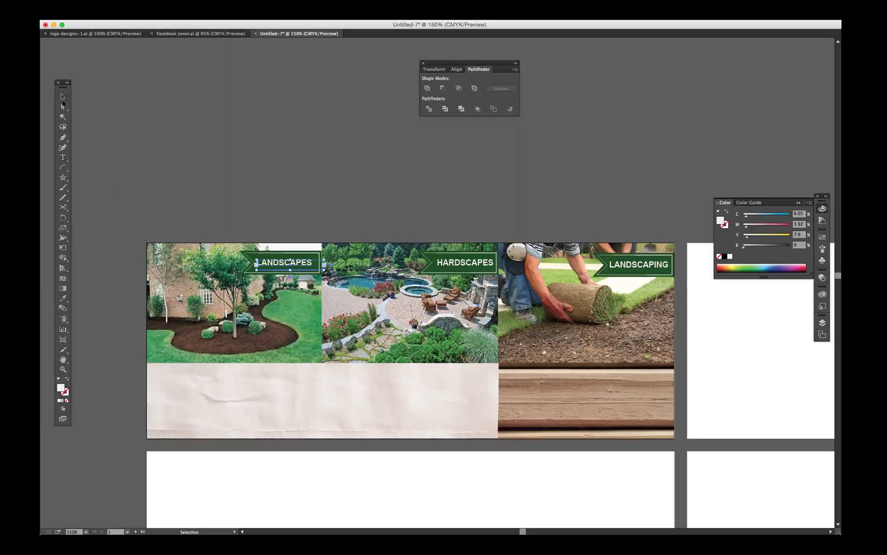
pyautogui.click(706, 303)
# - Relabel the third ribbon INSTALLATION, replacing an interim IRRIGATION
pyautogui.doubleClick(650, 267)
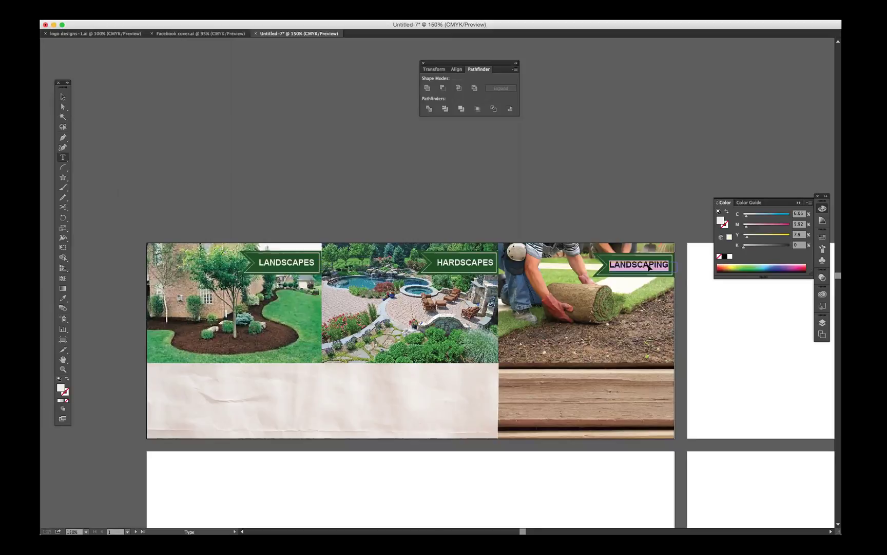
pyautogui.write('irr')
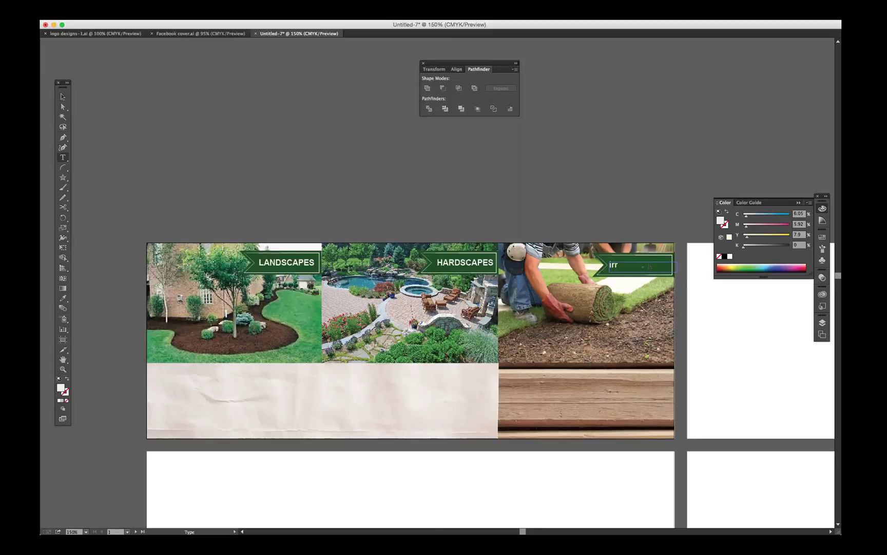
pyautogui.press('BackSpace')
pyautogui.press('BackSpace')
pyautogui.press('BackSpace')
pyautogui.write('IRRIGATION')
pyautogui.moveTo(649, 264); pyautogui.dragTo(584, 260)
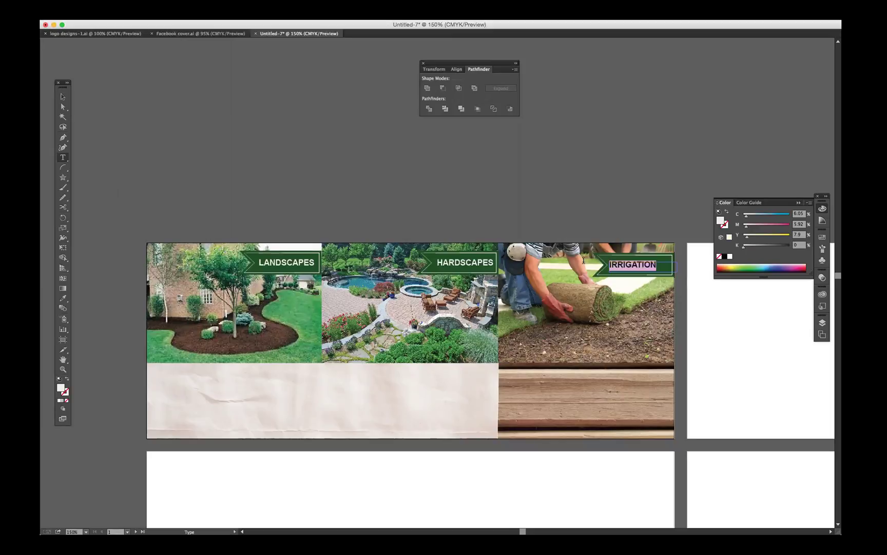
pyautogui.write('INSTAL')
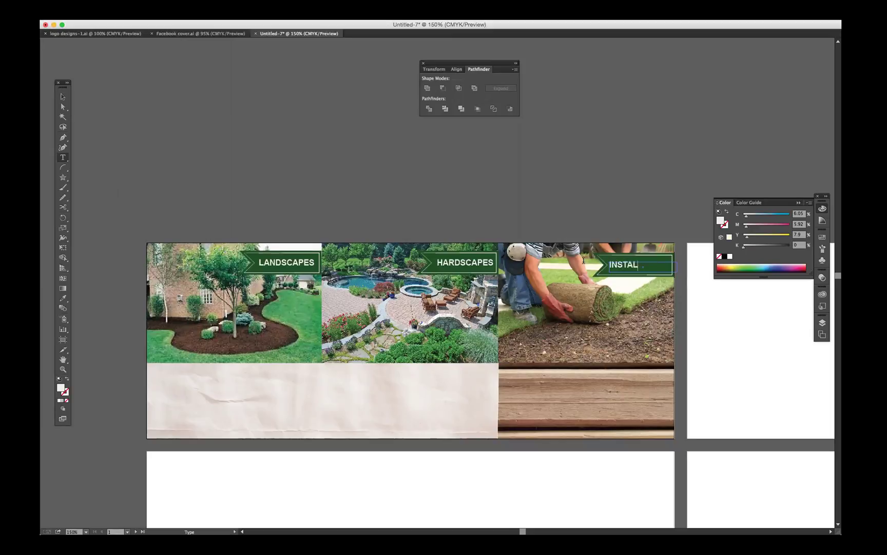
pyautogui.write('LATION')
pyautogui.click(63, 97)
pyautogui.click(154, 111)
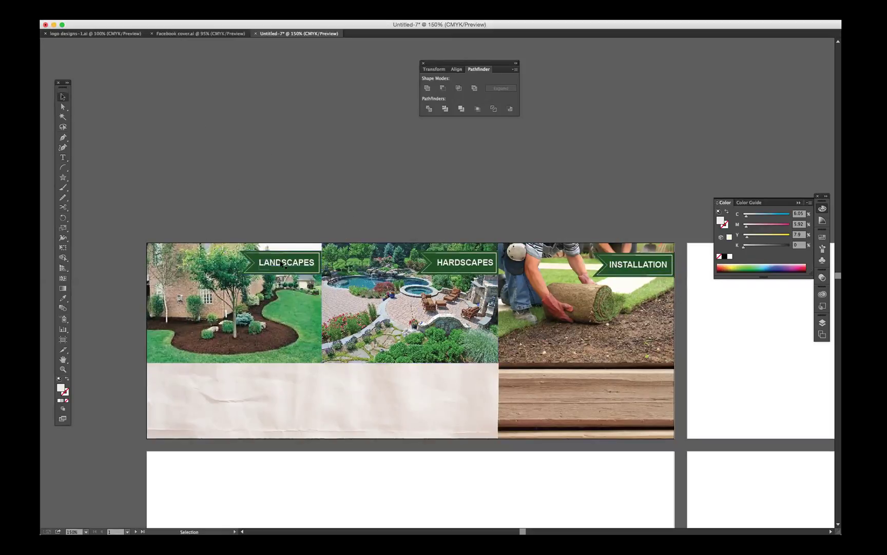
# - Shift all the banner artwork down a few pixels
pyautogui.moveTo(250, 228); pyautogui.dragTo(642, 288)
pyautogui.moveTo(276, 382); pyautogui.dragTo(278, 381)
pyautogui.click(330, 203)
pyautogui.press('a')
pyautogui.press('super+s')
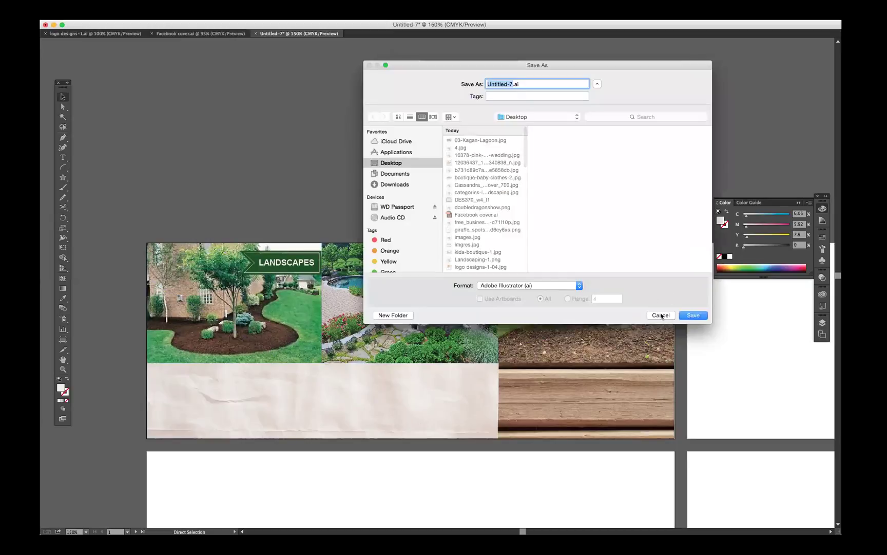
pyautogui.click(660, 314)
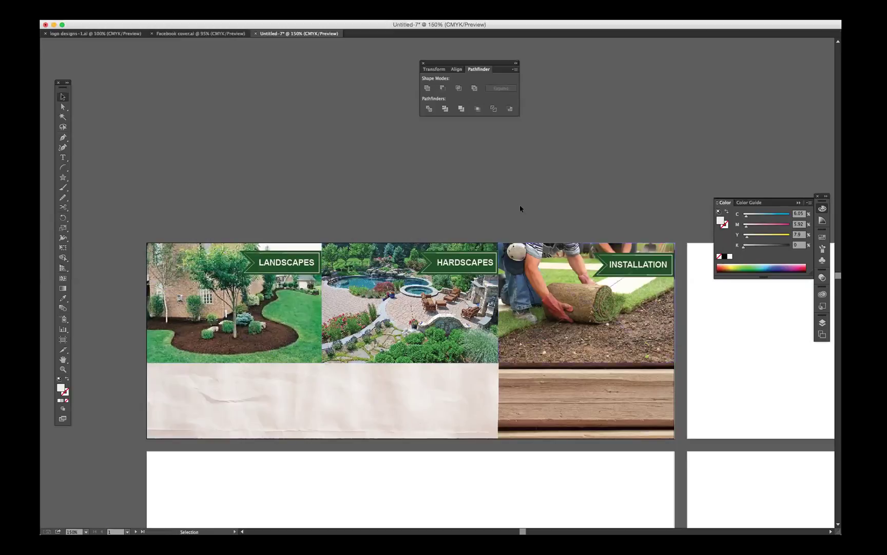
# - Select the LANDSCAPES, HARDSCAPES and INSTALLATION ribbons together and zoom to 200%
pyautogui.click(241, 253)
pyautogui.keyDown('shift'); pyautogui.click(445, 254); pyautogui.keyUp('shift')
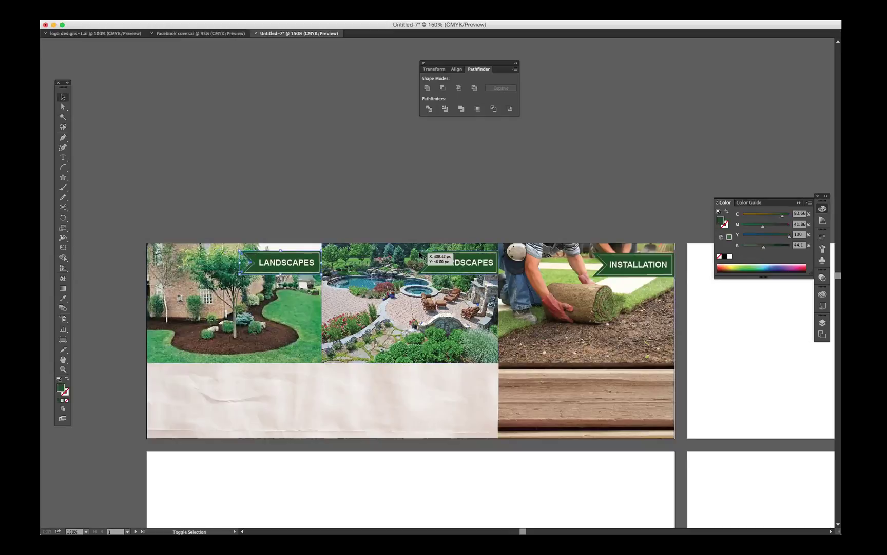
pyautogui.keyDown('shift'); pyautogui.click(592, 256); pyautogui.keyUp('shift')
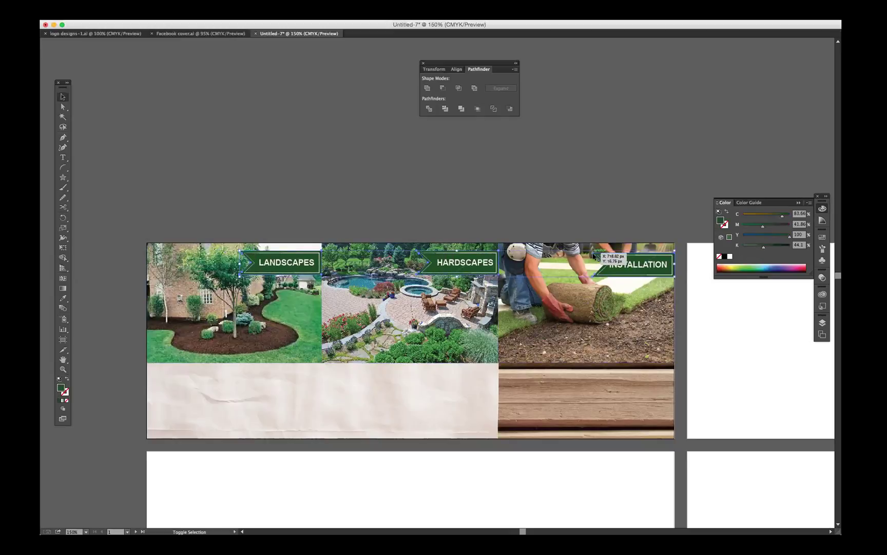
pyautogui.press('super+equal')
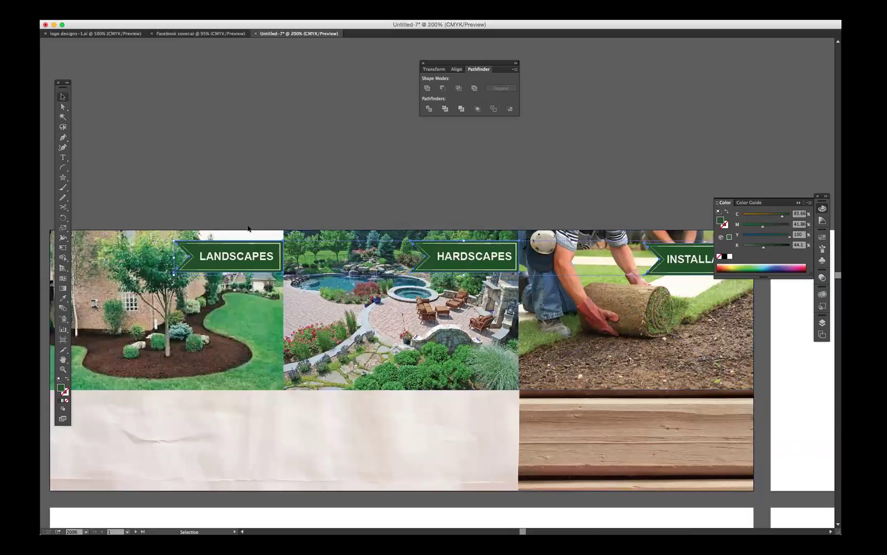
# - Open Drop Shadow for the ribbons with preview on and raise opacity to 54%
pyautogui.click(177, 12)
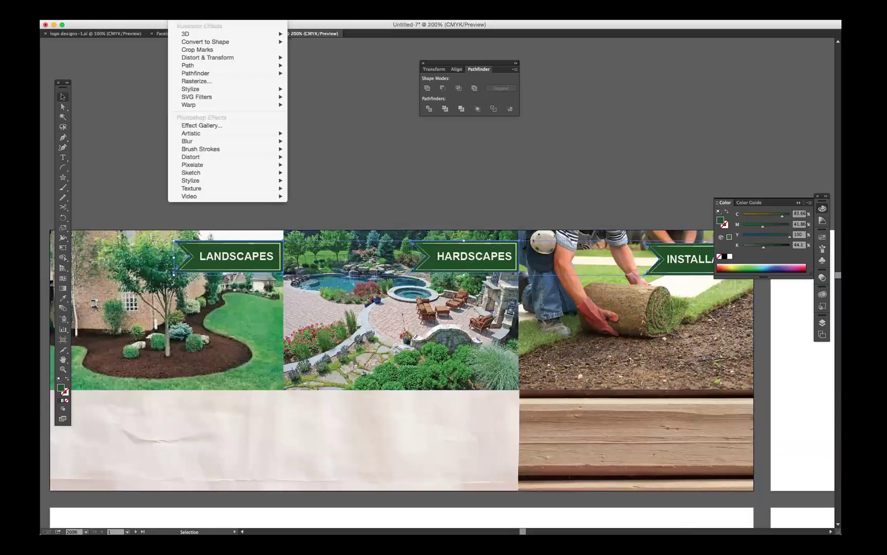
pyautogui.moveTo(184, 88)
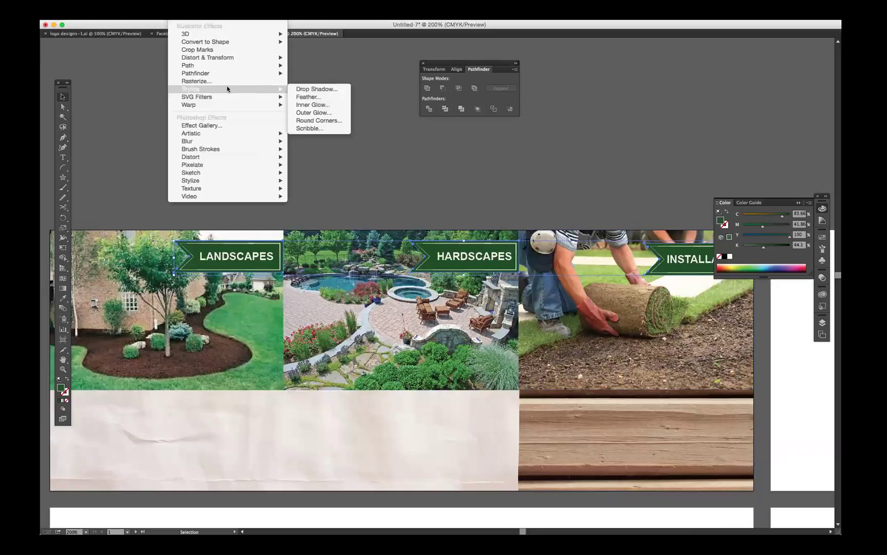
pyautogui.click(321, 91)
pyautogui.moveTo(508, 219); pyautogui.dragTo(633, 94)
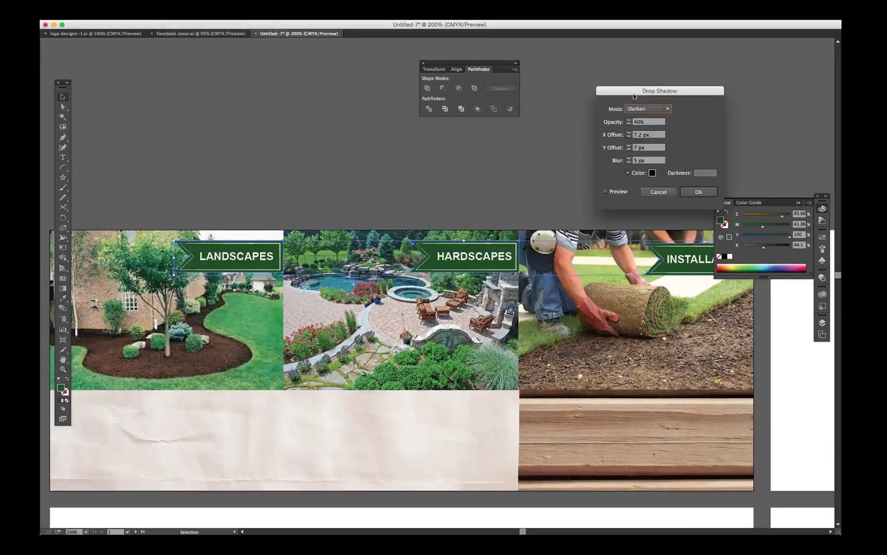
pyautogui.click(606, 193)
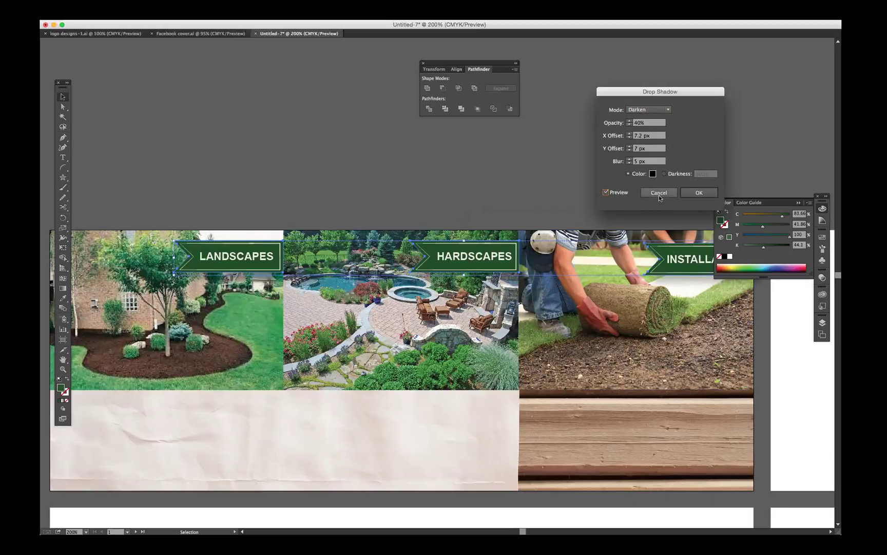
pyautogui.click(630, 121)
pyautogui.click(629, 121)
pyautogui.click(630, 122)
pyautogui.click(630, 121)
pyautogui.click(629, 121)
pyautogui.click(630, 121)
pyautogui.click(630, 121)
pyautogui.click(629, 121)
# - Set the shadow's X offset to 1 px and try out Y offsets
pyautogui.click(628, 151)
pyautogui.click(629, 150)
pyautogui.click(629, 150)
pyautogui.click(629, 150)
pyautogui.click(628, 151)
pyautogui.click(629, 138)
pyautogui.click(629, 137)
pyautogui.click(629, 138)
pyautogui.click(630, 138)
pyautogui.click(629, 138)
pyautogui.click(629, 146)
pyautogui.click(629, 147)
pyautogui.click(629, 146)
pyautogui.click(629, 146)
pyautogui.click(629, 147)
pyautogui.click(630, 146)
pyautogui.click(629, 146)
pyautogui.click(629, 146)
pyautogui.click(629, 146)
pyautogui.click(629, 146)
pyautogui.click(629, 150)
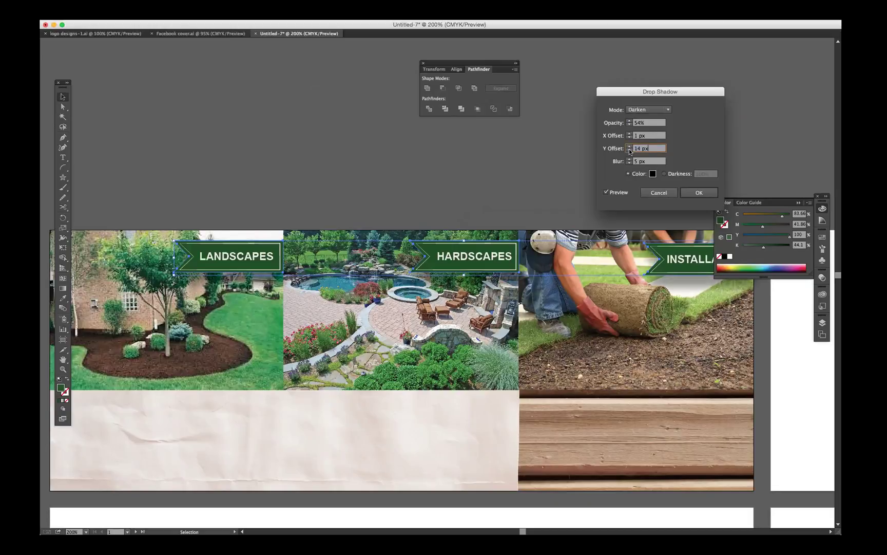
pyautogui.click(629, 150)
# - Settle on a 3 px Y offset and 1 px blur, then apply the shadow
pyautogui.click(629, 151)
pyautogui.click(629, 151)
pyautogui.click(630, 151)
# - Try shadow blur values between 3 and 9 px
pyautogui.click(629, 158)
pyautogui.click(629, 159)
pyautogui.click(629, 159)
pyautogui.click(629, 158)
pyautogui.click(629, 164)
pyautogui.click(630, 163)
pyautogui.click(630, 163)
pyautogui.click(629, 163)
pyautogui.click(630, 163)
pyautogui.click(629, 164)
pyautogui.click(629, 163)
pyautogui.click(630, 163)
pyautogui.click(629, 158)
pyautogui.click(630, 158)
pyautogui.click(630, 159)
pyautogui.click(629, 150)
pyautogui.click(629, 150)
pyautogui.click(629, 151)
pyautogui.click(629, 150)
pyautogui.click(629, 150)
pyautogui.click(629, 164)
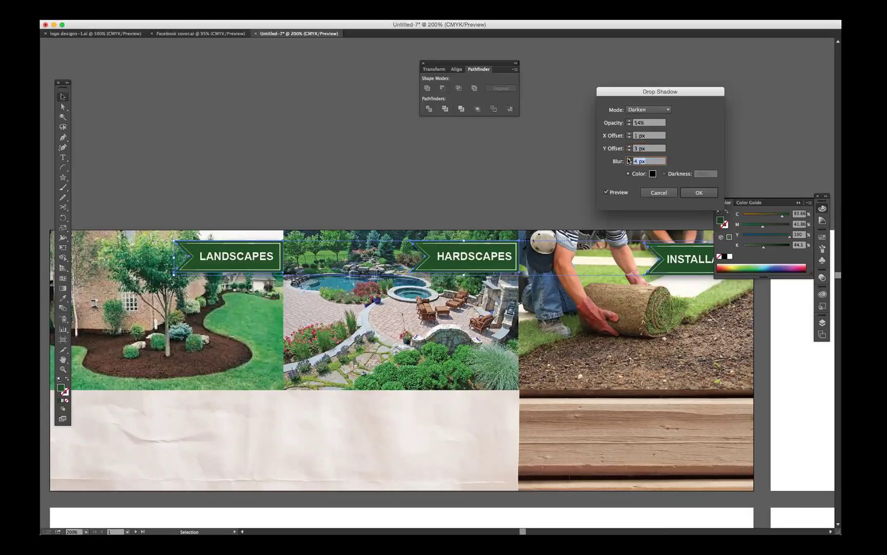
pyautogui.click(629, 164)
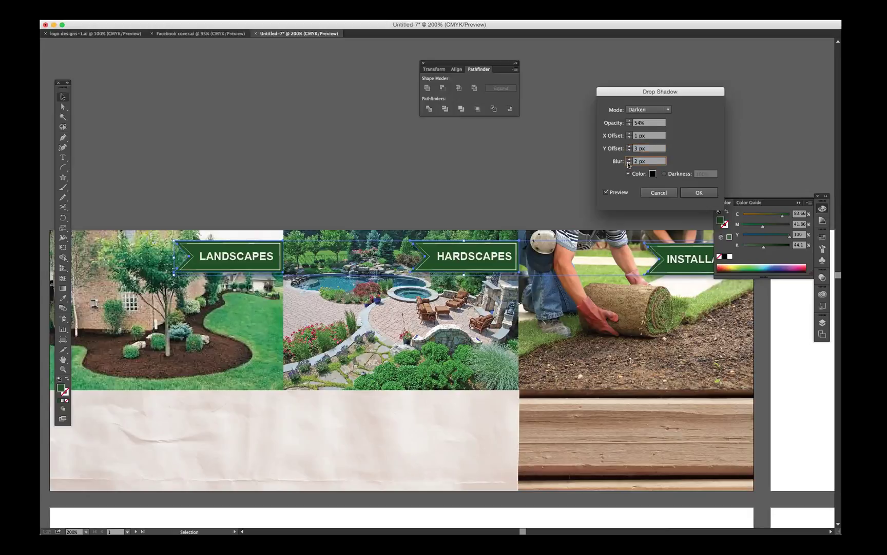
pyautogui.click(628, 164)
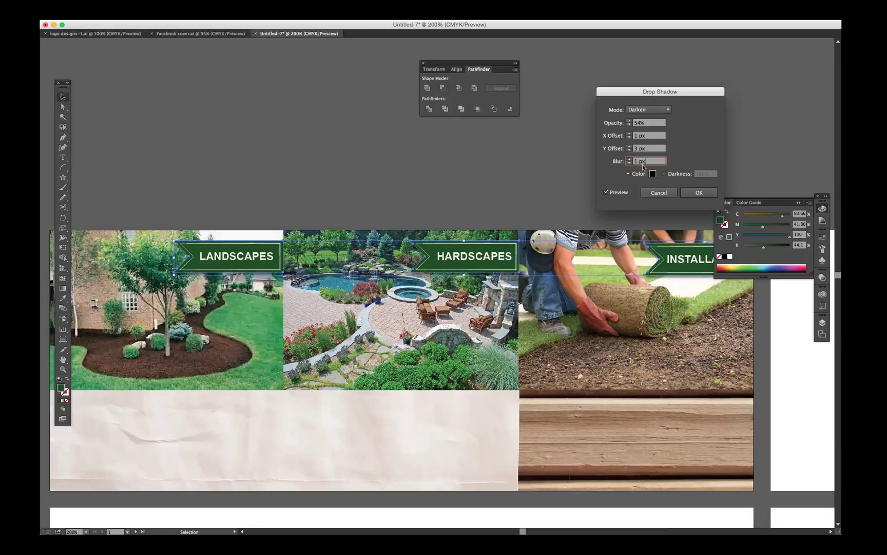
pyautogui.click(685, 192)
pyautogui.click(599, 174)
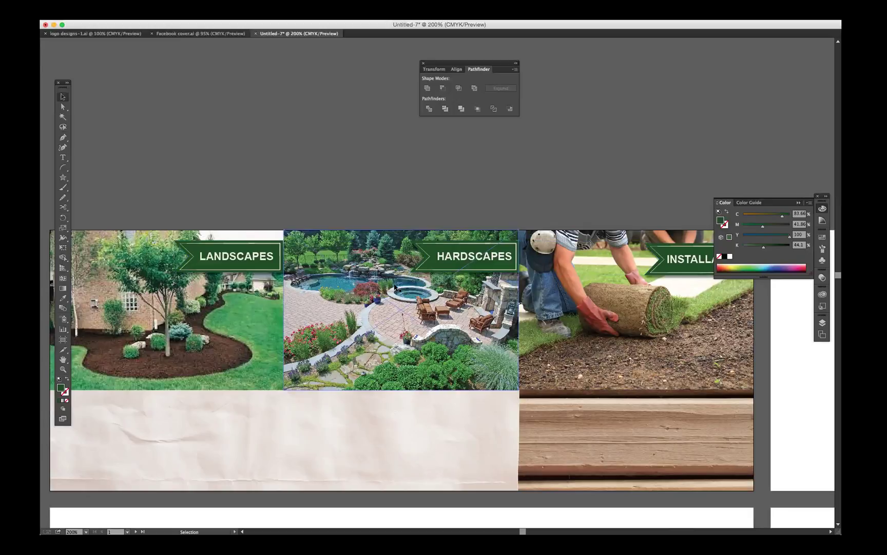
# - Float the Color panel out of the dock and zoom out to 150%
pyautogui.moveTo(775, 203); pyautogui.dragTo(760, 101)
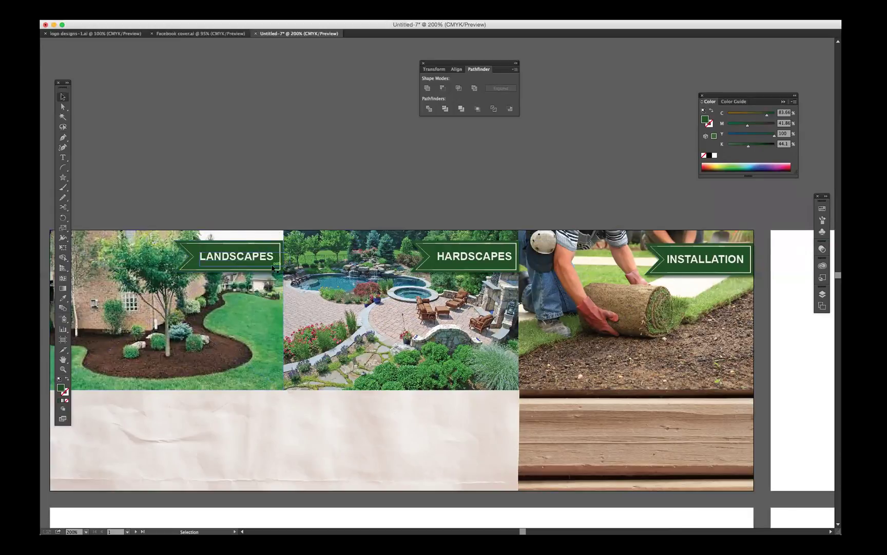
pyautogui.press('super+minus')
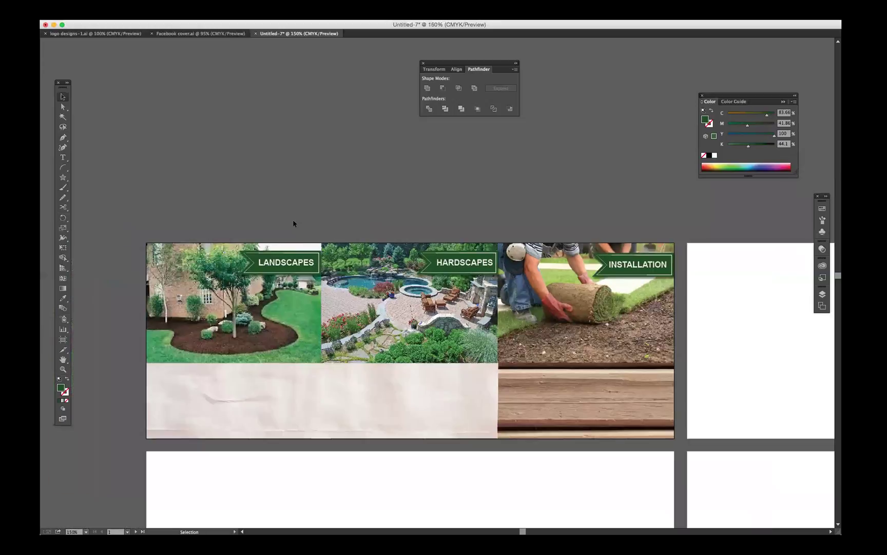
# - Draw a text box below the photos, type the street address, and make it sentence case
pyautogui.click(63, 157)
pyautogui.moveTo(318, 375); pyautogui.dragTo(488, 427)
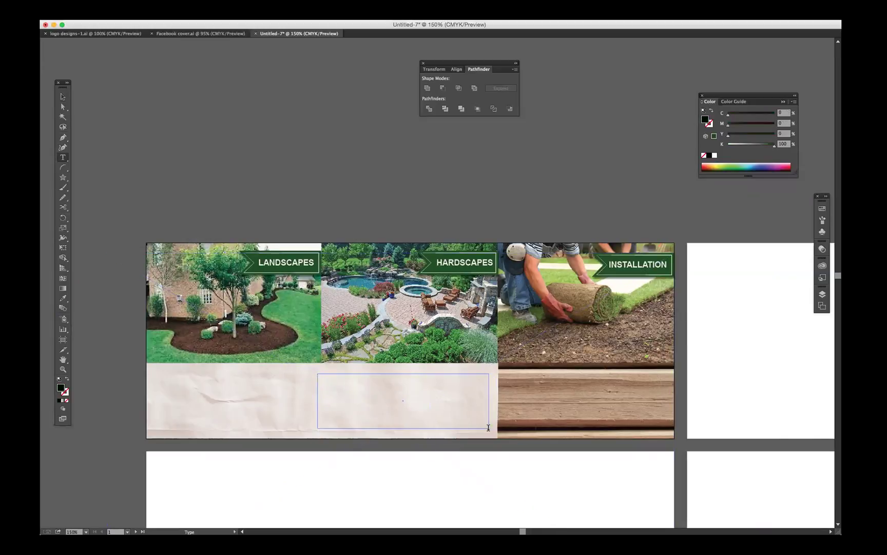
pyautogui.press('super+a')
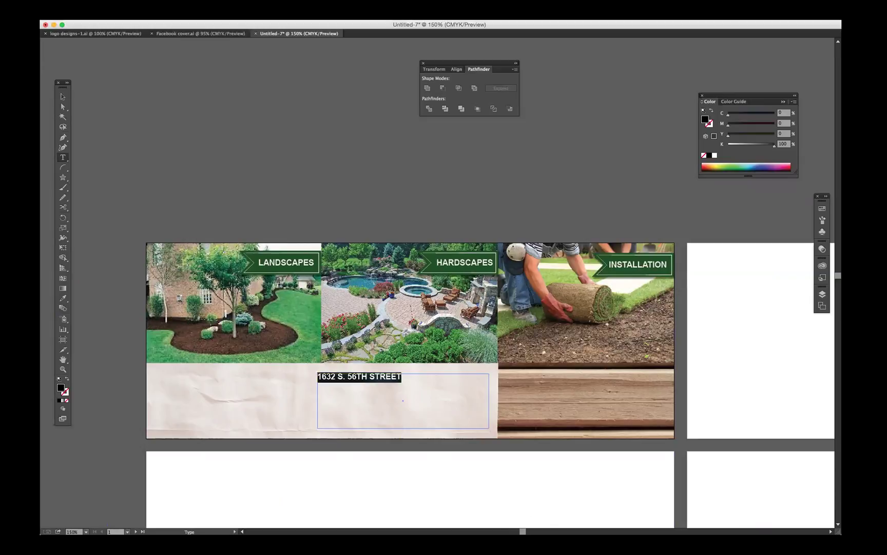
pyautogui.click(134, 19)
pyautogui.moveTo(149, 94)
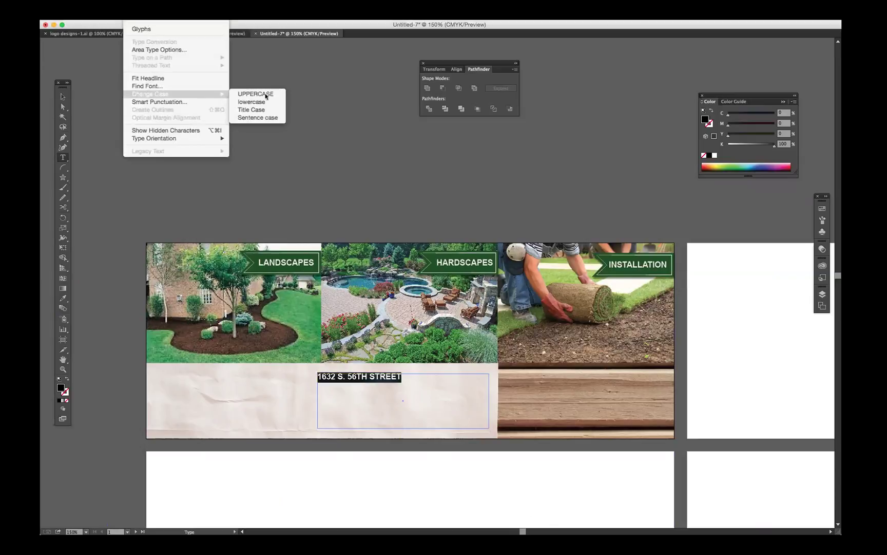
pyautogui.click(258, 117)
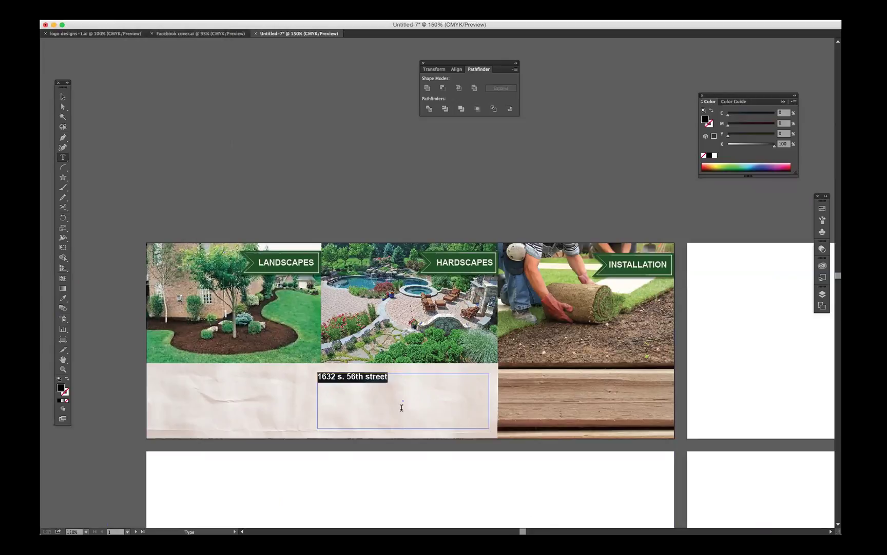
pyautogui.click(367, 382)
# - Fix the street line's capitals, add the city/state/ZIP, and add the phone number line
pyautogui.press('BackSpace')
pyautogui.write('S')
pyautogui.moveTo(366, 376); pyautogui.dragTo(370, 377)
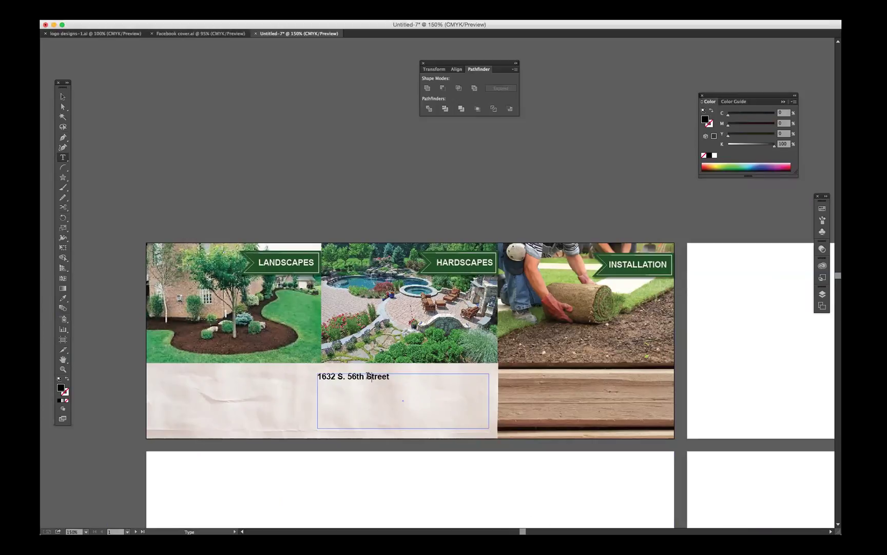
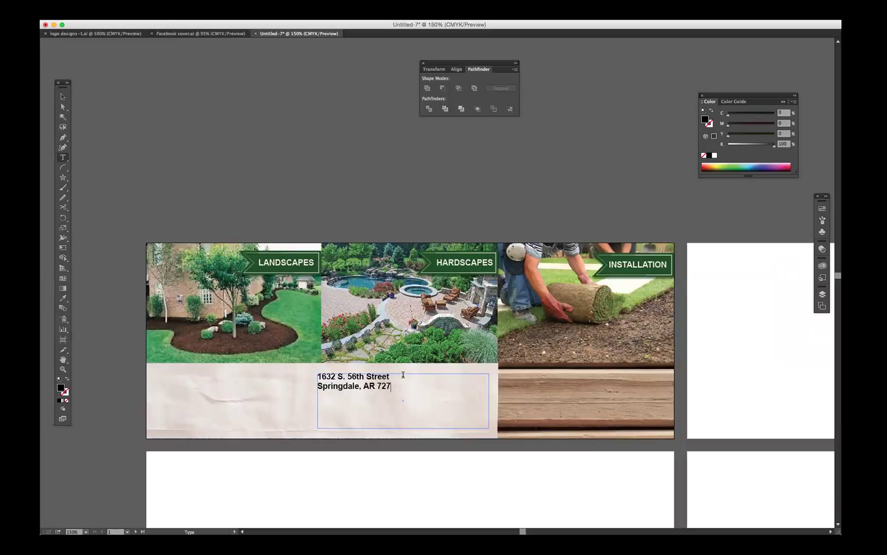
pyautogui.press('Return')
pyautogui.write('555.555.555')
# - Add the 'AffordableLawnCare.com' line and center-align all four lines
pyautogui.press('Return')
pyautogui.write('Affordablela')
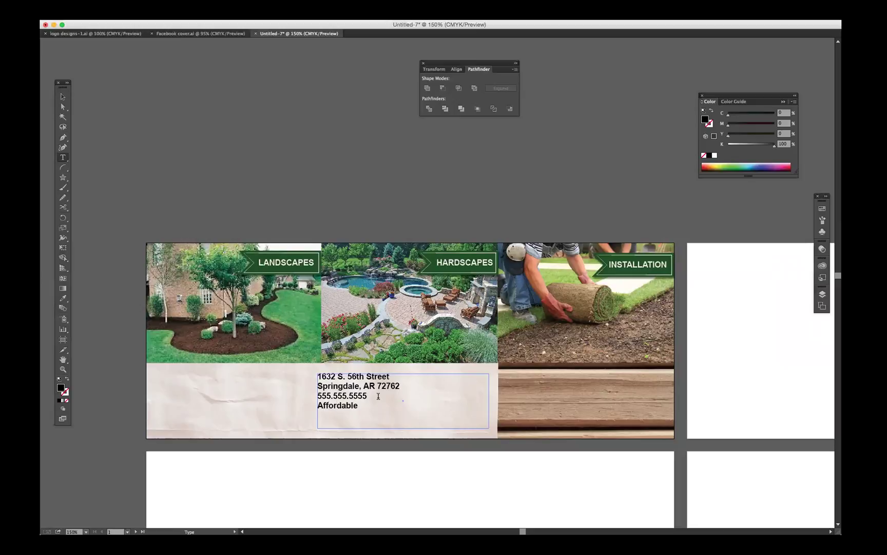
pyautogui.press('BackSpace')
pyautogui.press('BackSpace')
pyautogui.write('LawnCare.com')
pyautogui.press('super+a')
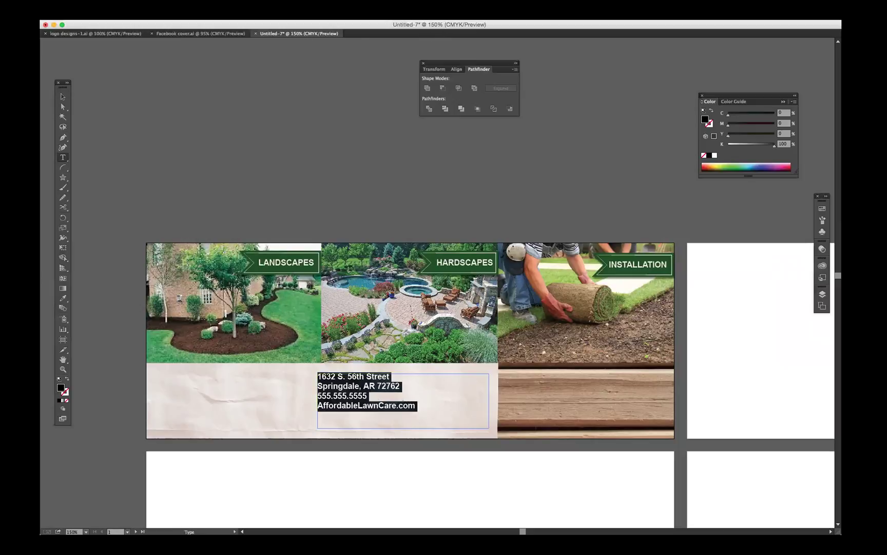
pyautogui.press('super+shift+c')
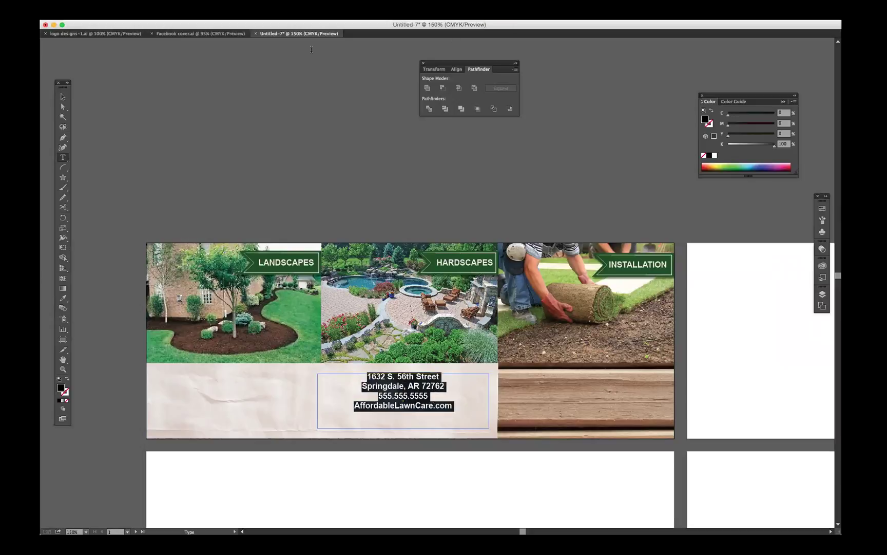
# - Make the address text Regular weight, one size smaller, and the banners' dark green
pyautogui.click(389, 26)
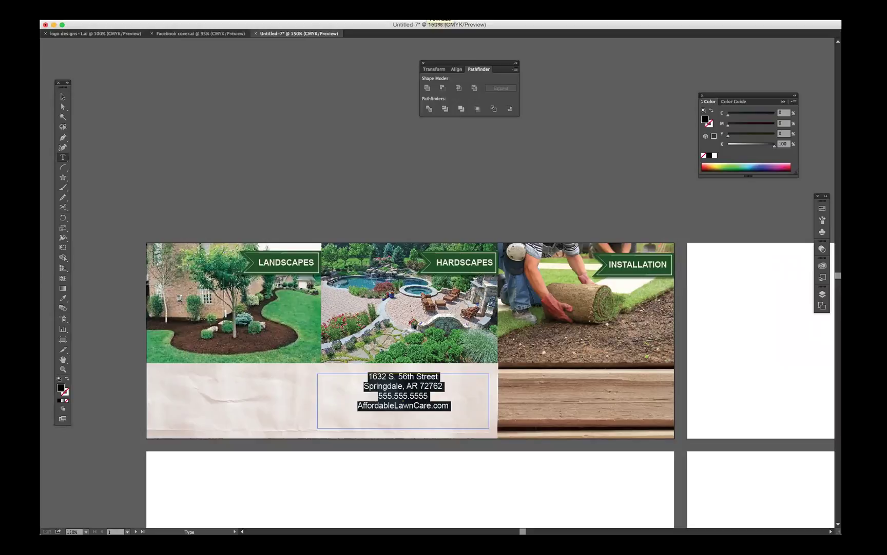
pyautogui.press('super+shift+comma')
pyautogui.press('super+shift+comma')
pyautogui.press('super+shift+comma')
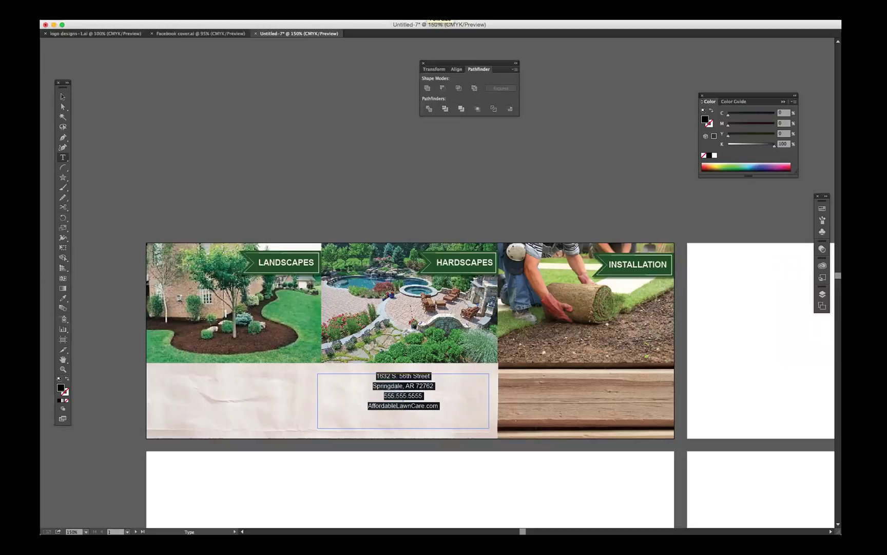
pyautogui.click(62, 298)
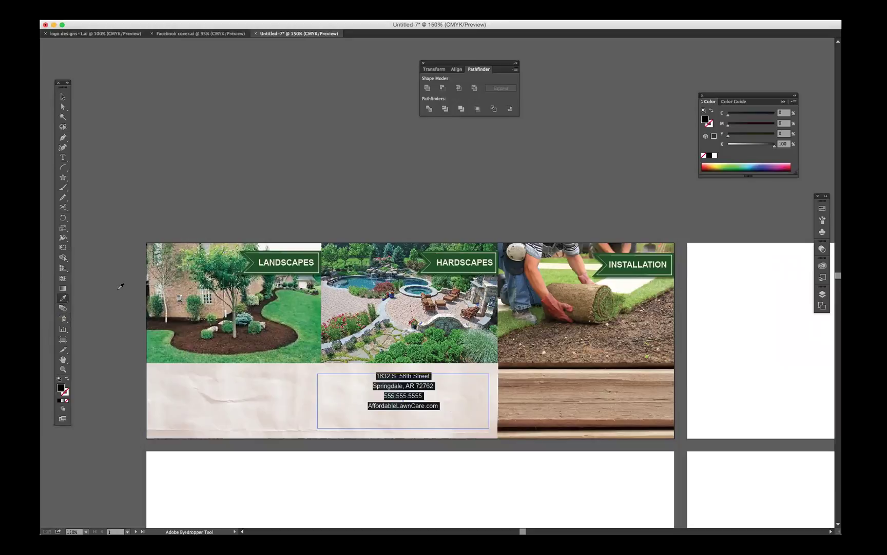
pyautogui.click(264, 249)
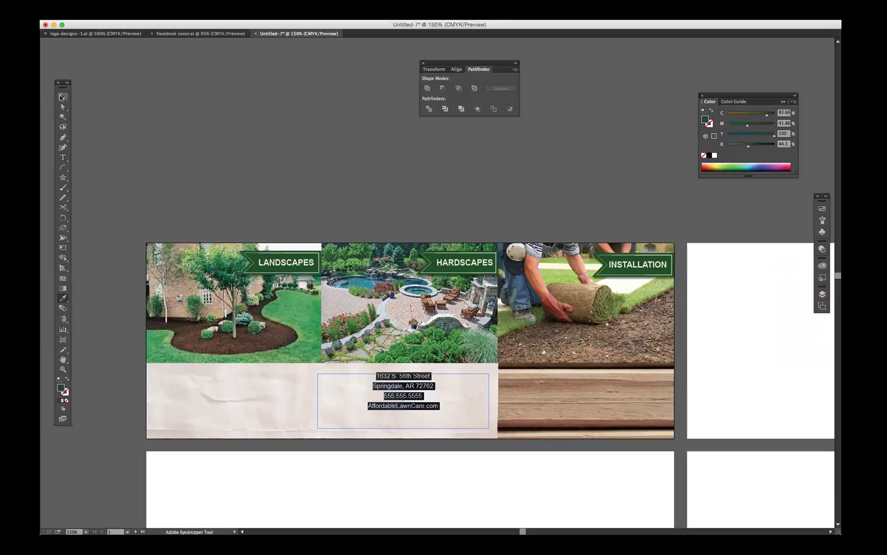
# - Nudge the address block right and down with the arrow keys
pyautogui.click(61, 96)
pyautogui.hotkey('shift', 'Down')
pyautogui.hotkey('shift', 'Right')
pyautogui.hotkey('shift', 'Right')
pyautogui.hotkey('shift', 'Right')
pyautogui.hotkey('shift', 'Right')
pyautogui.hotkey('shift', 'Right')
pyautogui.press('Down')
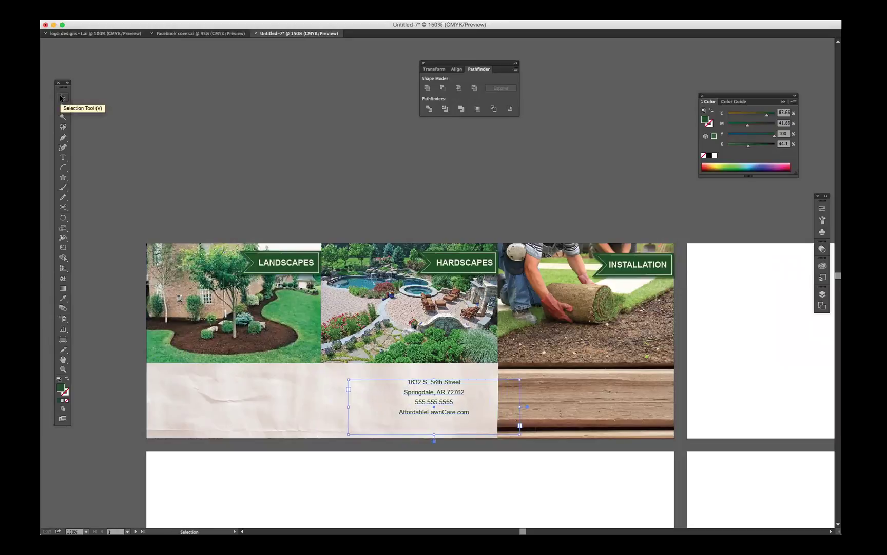
# - Enter the photo clip group, select the paper image inside, and exit the group
pyautogui.doubleClick(405, 399)
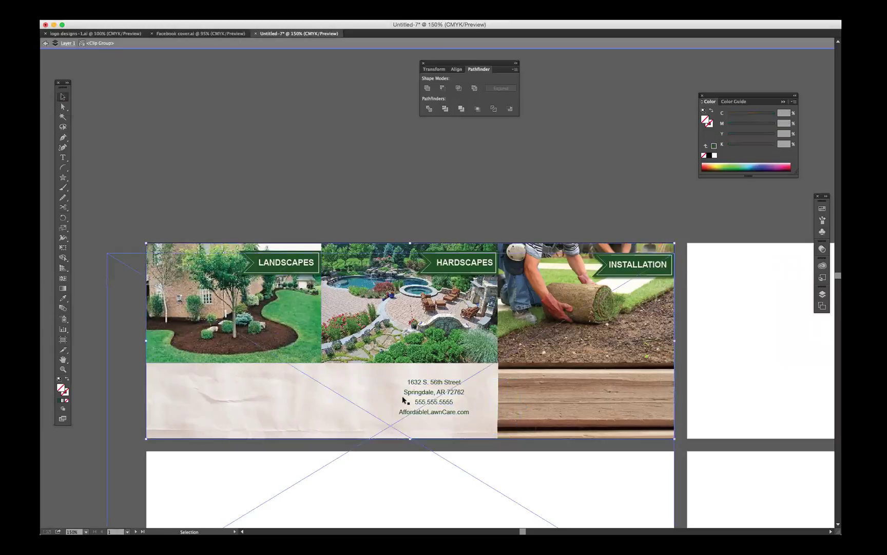
pyautogui.click(426, 398)
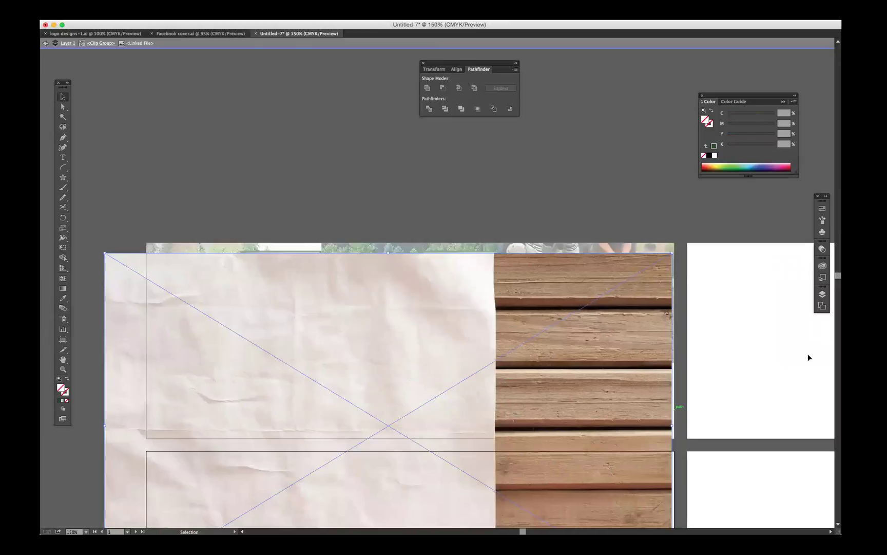
pyautogui.doubleClick(739, 359)
pyautogui.doubleClick(450, 398)
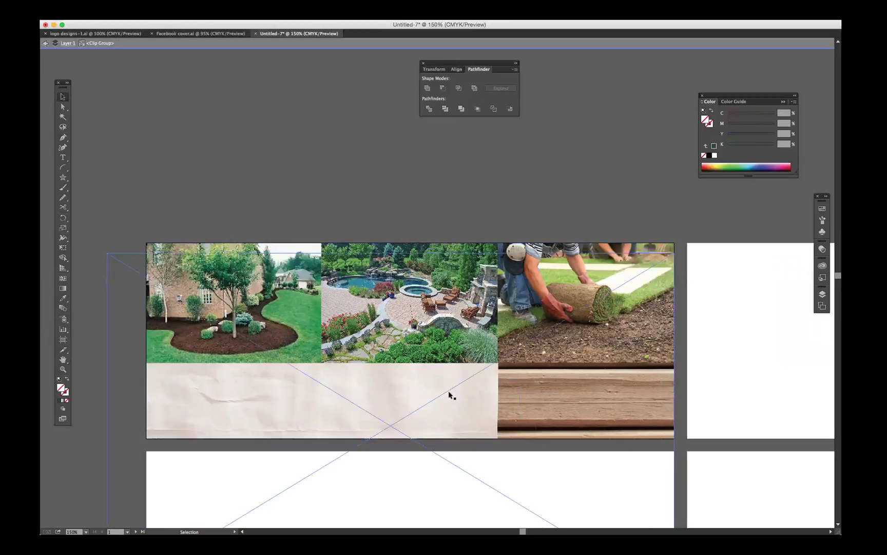
pyautogui.doubleClick(764, 384)
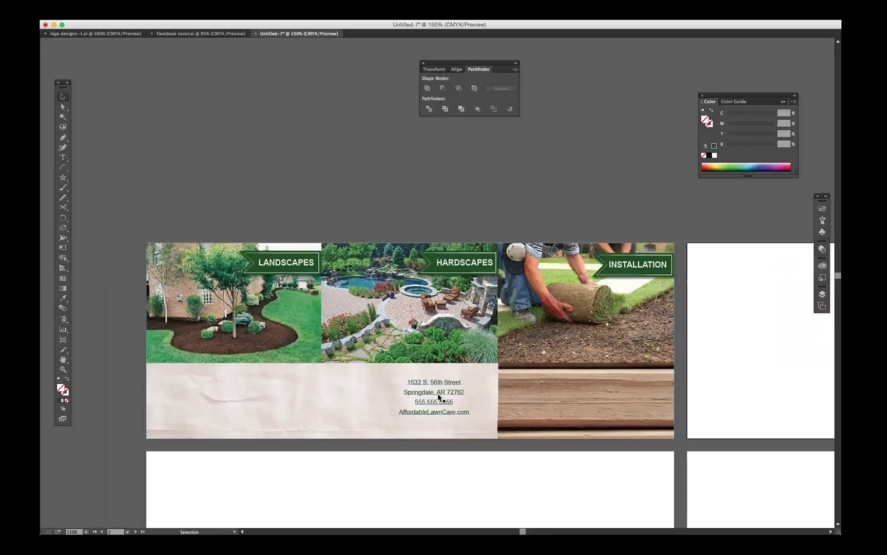
pyautogui.click(440, 393)
pyautogui.doubleClick(440, 394)
pyautogui.press('super+a')
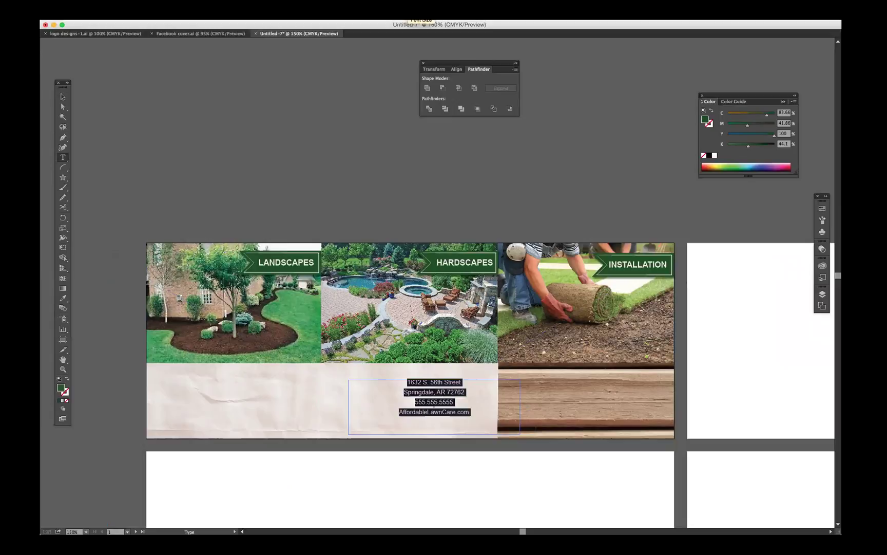
pyautogui.press('super+shift+period')
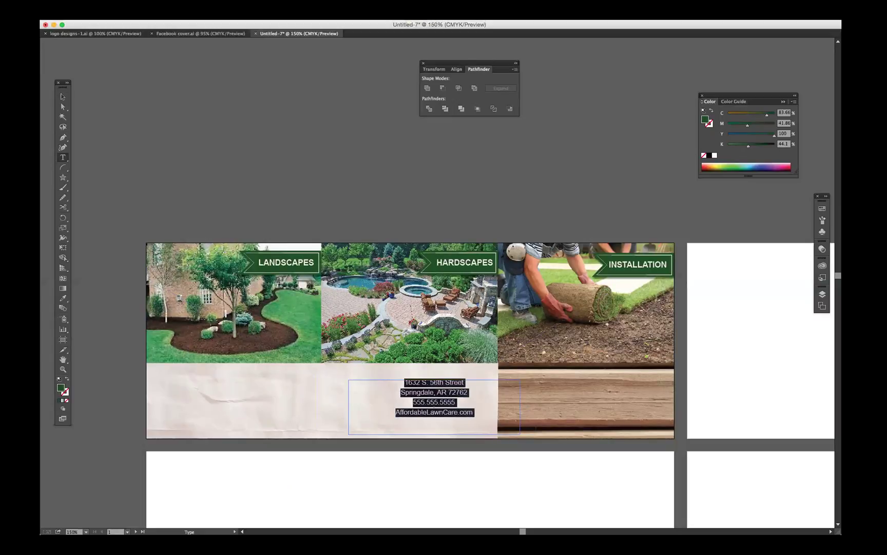
pyautogui.press('super+shift+period')
pyautogui.click(63, 97)
pyautogui.click(181, 135)
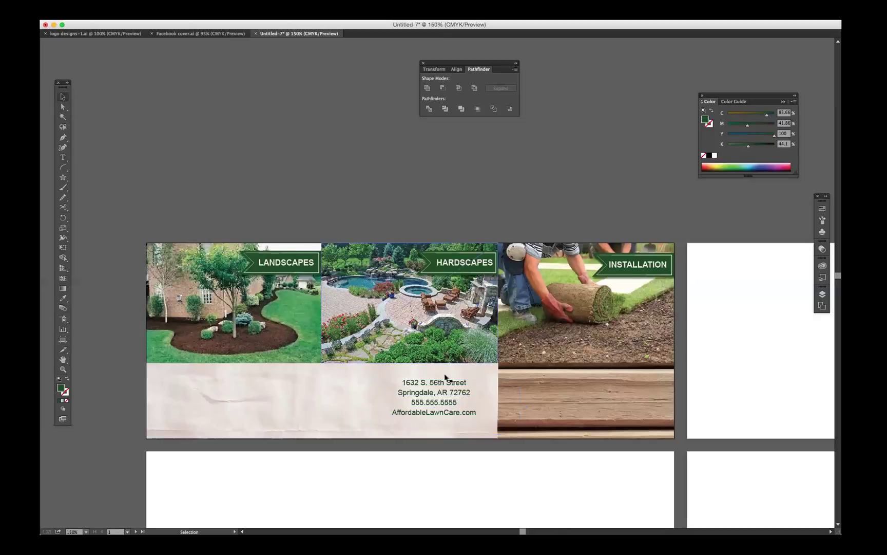
pyautogui.click(459, 393)
pyautogui.doubleClick(459, 394)
pyautogui.press('super+a')
pyautogui.hotkey('alt', 'Up')
pyautogui.hotkey('alt', 'Down')
pyautogui.hotkey('alt', 'Down')
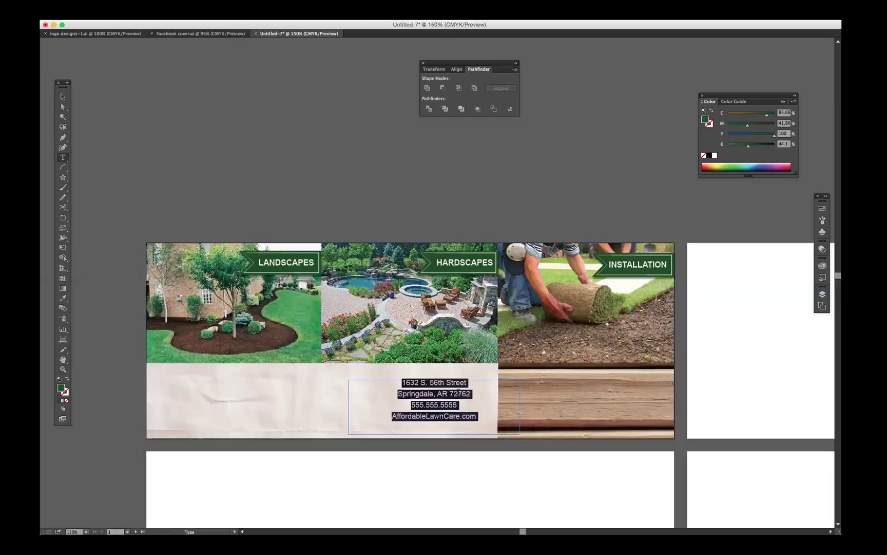
pyautogui.click(64, 97)
pyautogui.press('Up')
pyautogui.press('Up')
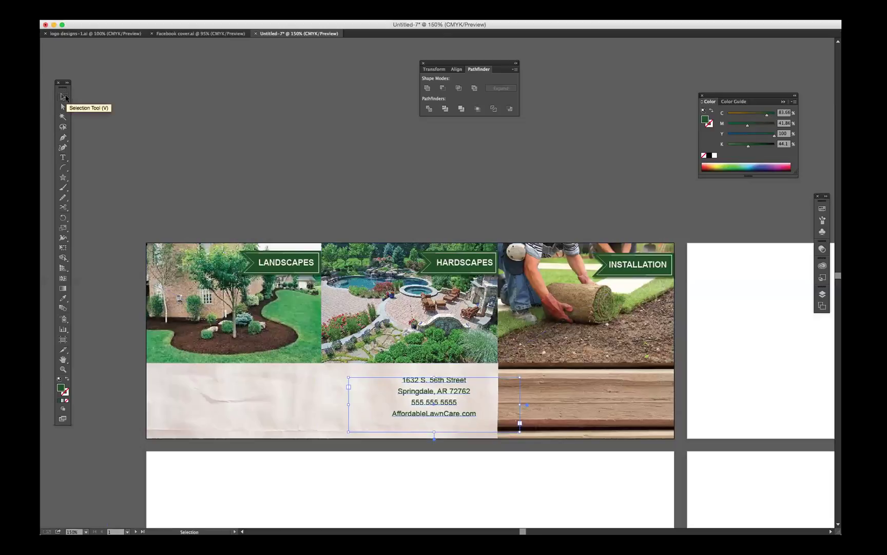
pyautogui.click(379, 215)
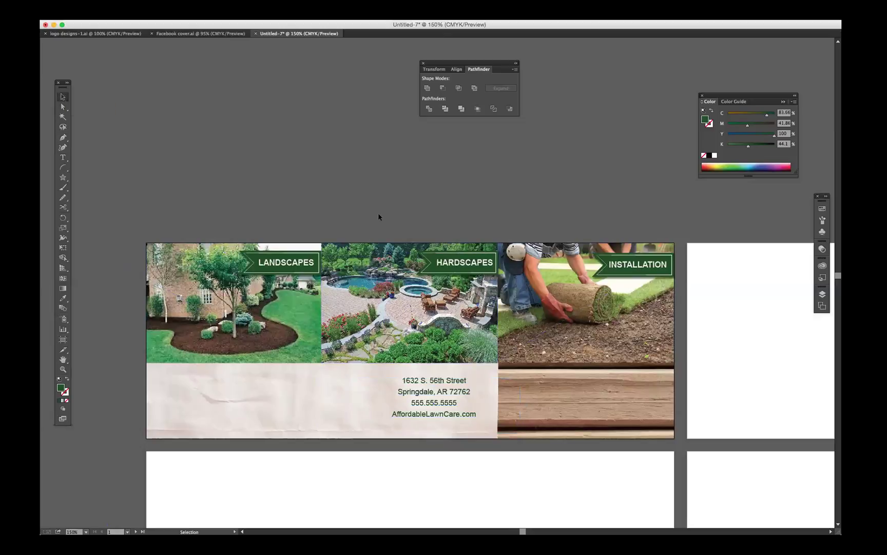
pyautogui.doubleClick(431, 398)
pyautogui.press('super+a')
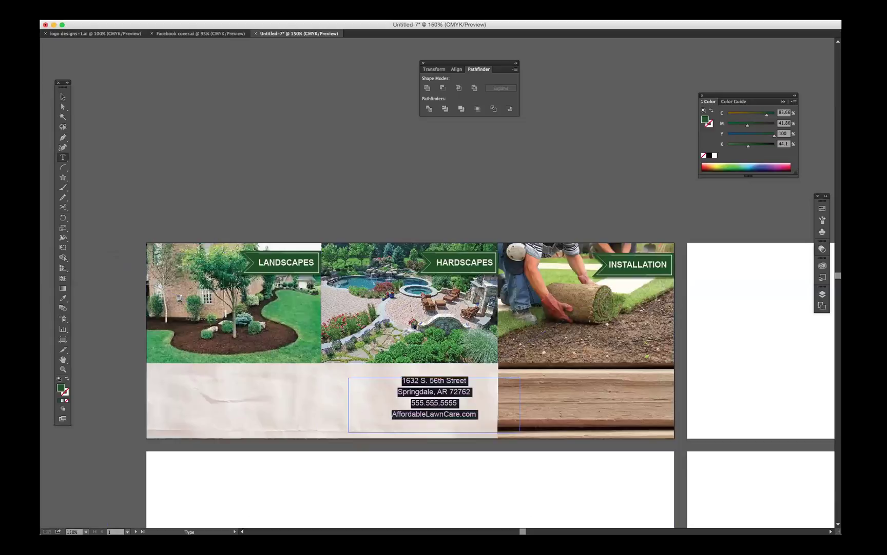
pyautogui.press('super+shift+comma')
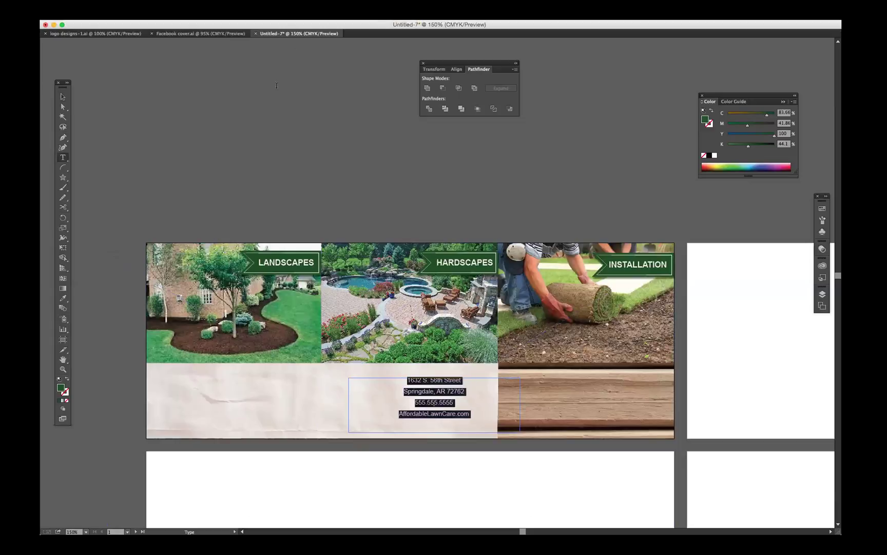
pyautogui.press('super+shift+comma')
pyautogui.click(63, 97)
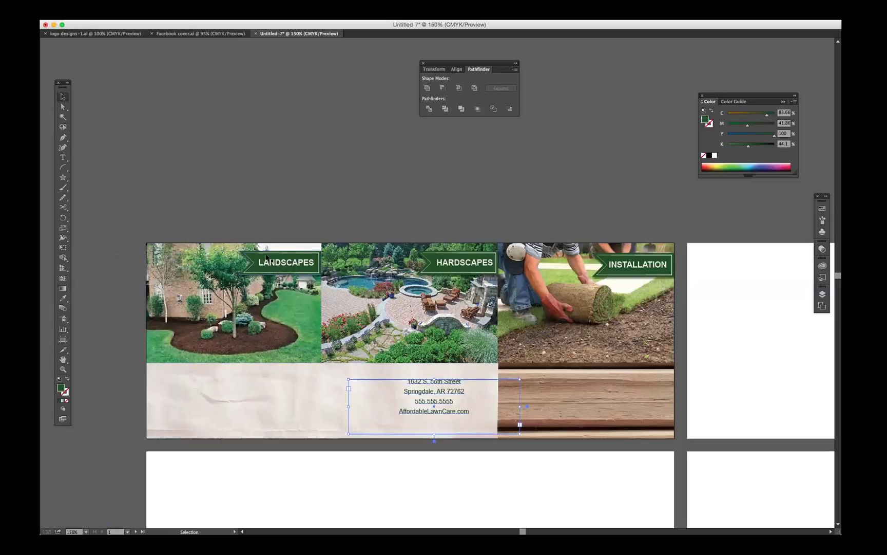
pyautogui.click(277, 215)
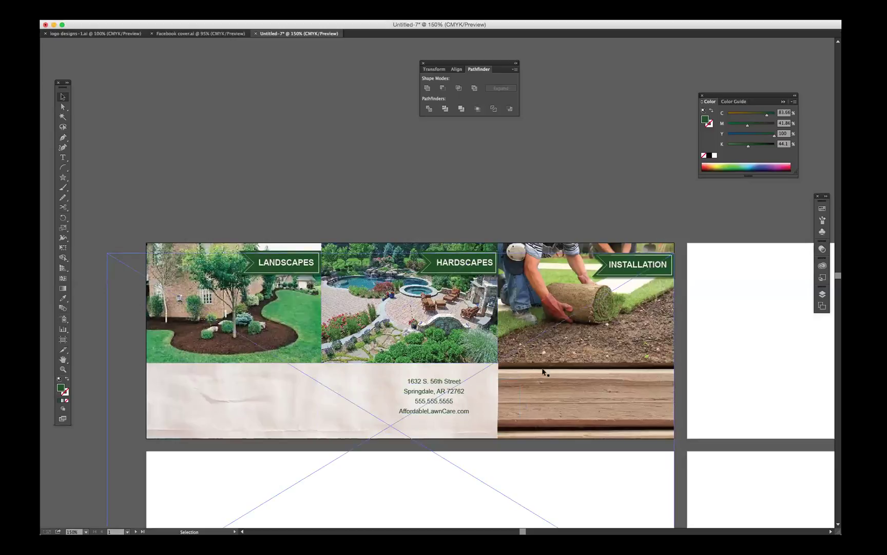
pyautogui.click(590, 399)
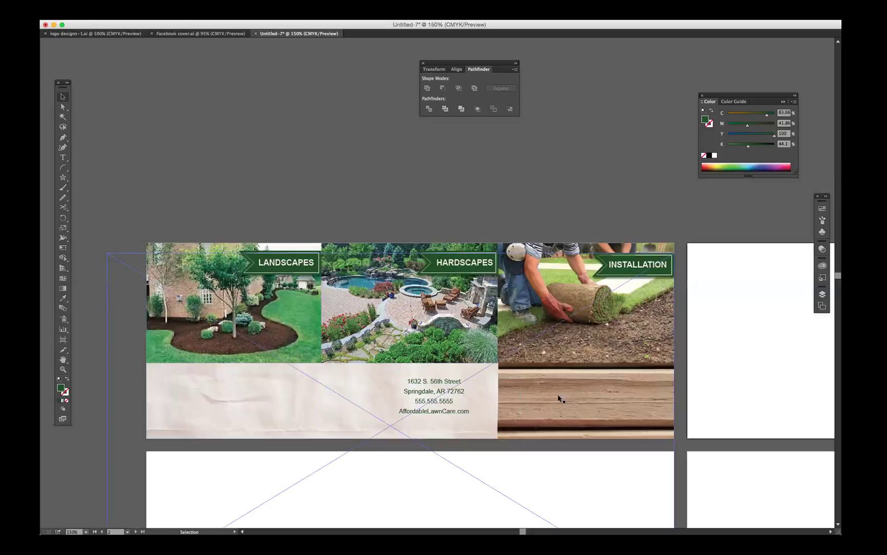
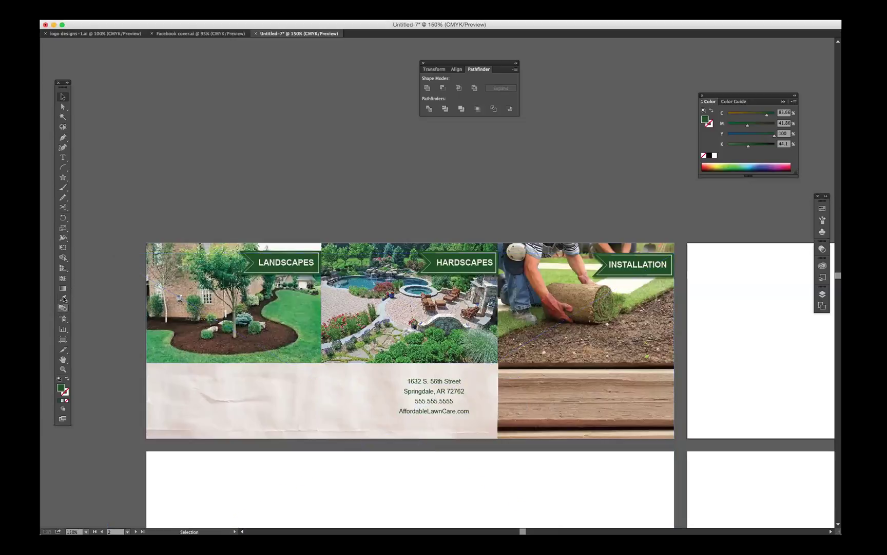
# - Draw a 180 by 180 px square with the Rectangle tool
pyautogui.moveTo(63, 177); pyautogui.dragTo(90, 177)
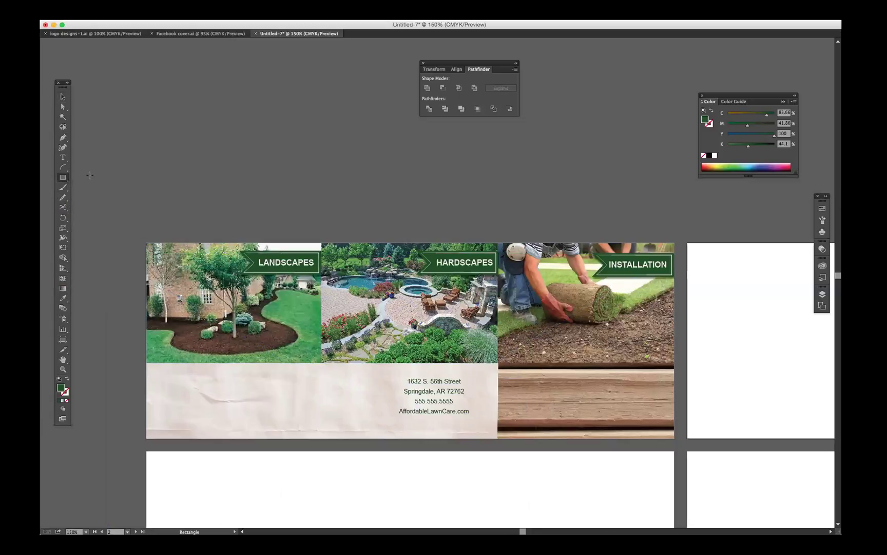
pyautogui.click(277, 192)
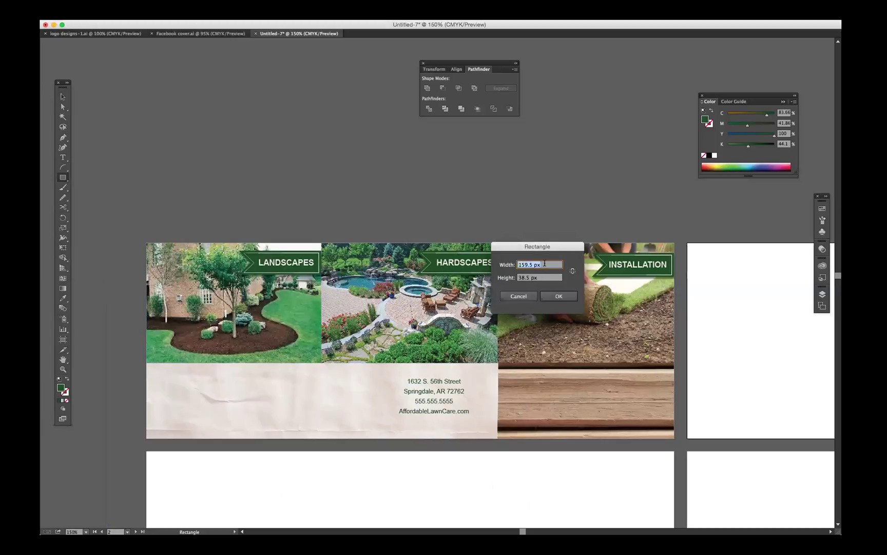
pyautogui.write('180')
pyautogui.press('Tab')
pyautogui.write('18')
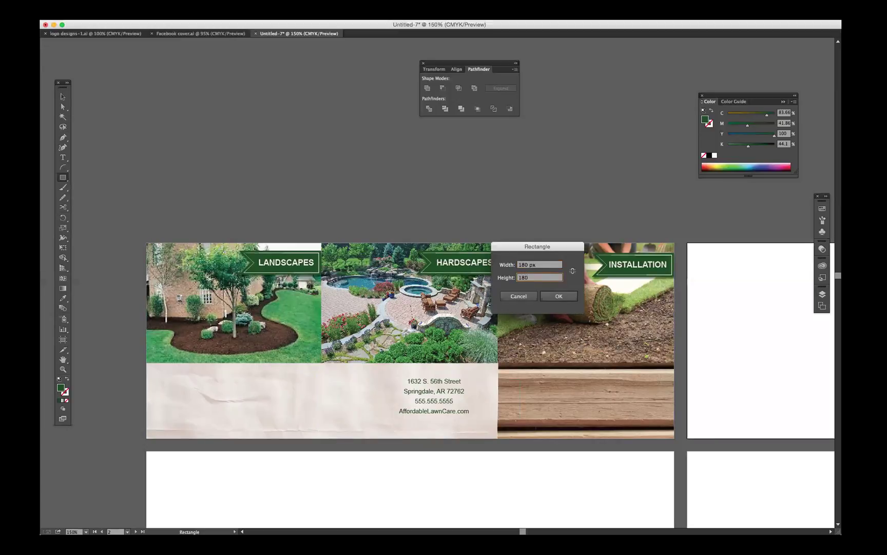
pyautogui.write('0')
pyautogui.press('Tab')
pyautogui.click(559, 296)
# - Move the green square to the cover's lower left and shrink it to about 149 px
pyautogui.click(63, 96)
pyautogui.moveTo(335, 230); pyautogui.dragTo(227, 366)
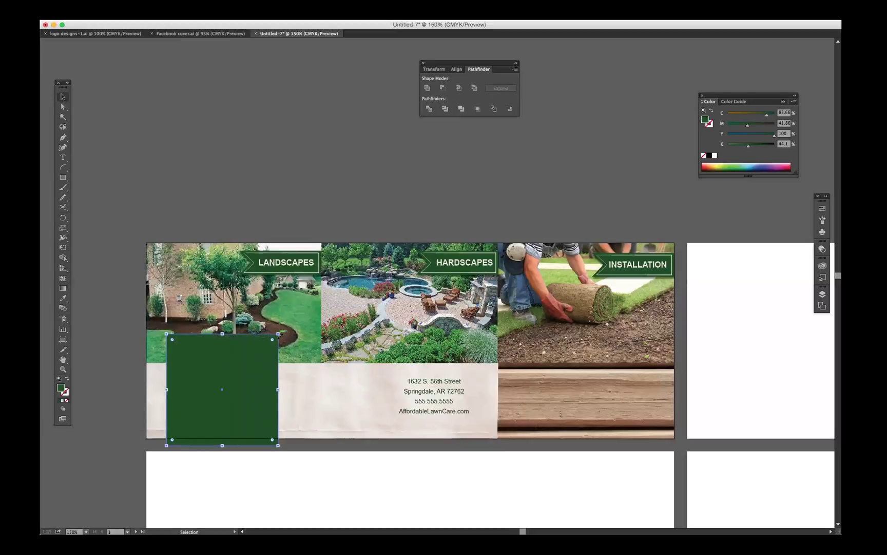
pyautogui.moveTo(277, 334); pyautogui.dragTo(249, 365)
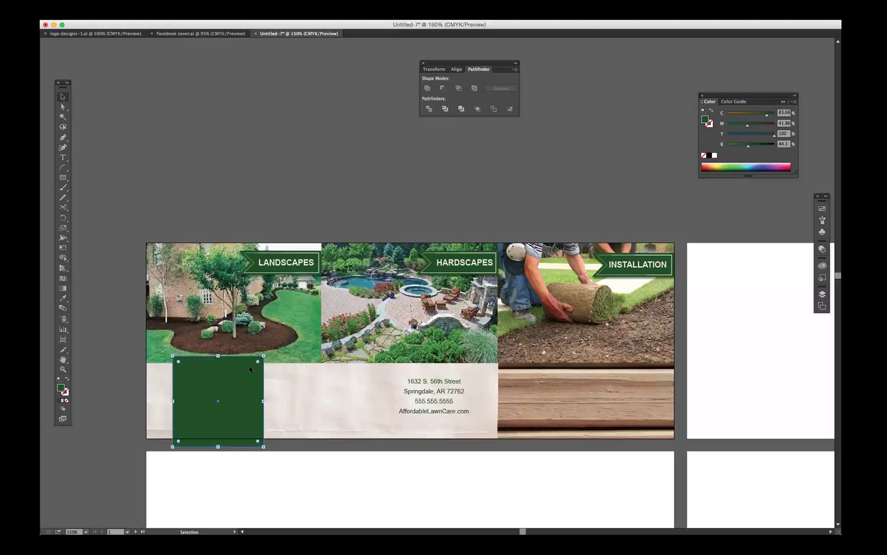
# - Reset the square to default white fill and black stroke, and thicken its border
pyautogui.click(58, 378)
pyautogui.click(65, 392)
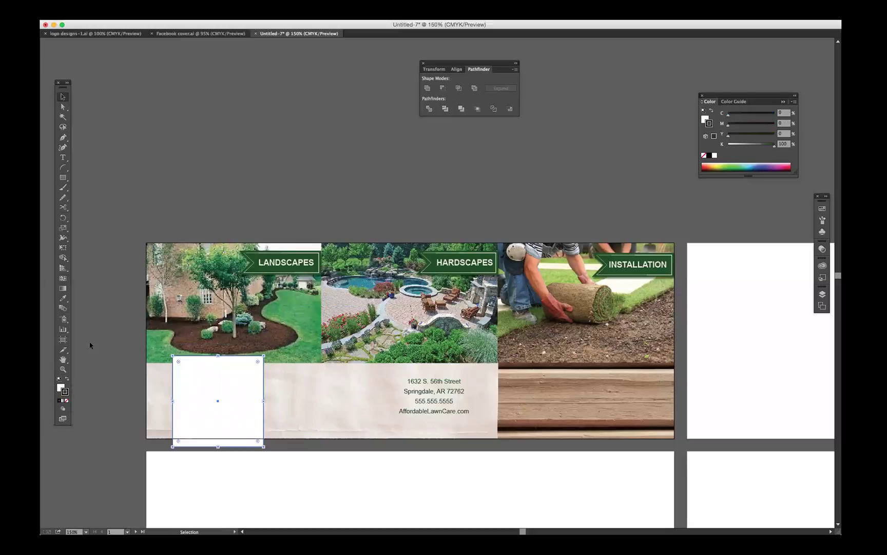
pyautogui.click(154, 15)
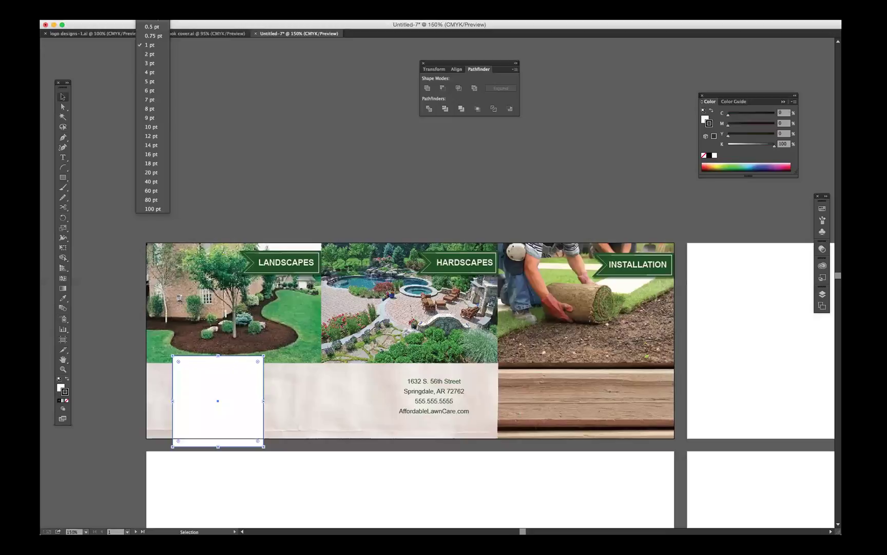
pyautogui.click(152, 53)
pyautogui.click(154, 15)
pyautogui.click(142, 57)
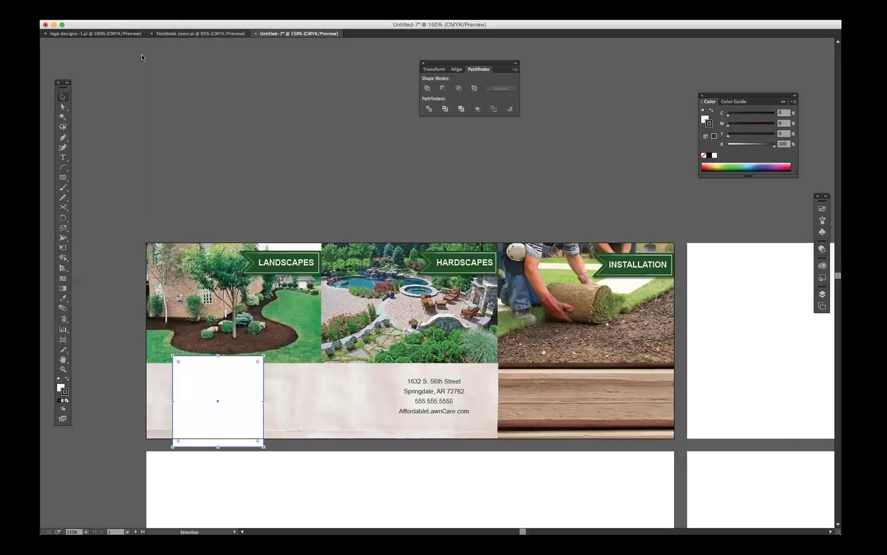
pyautogui.click(62, 401)
pyautogui.click(63, 401)
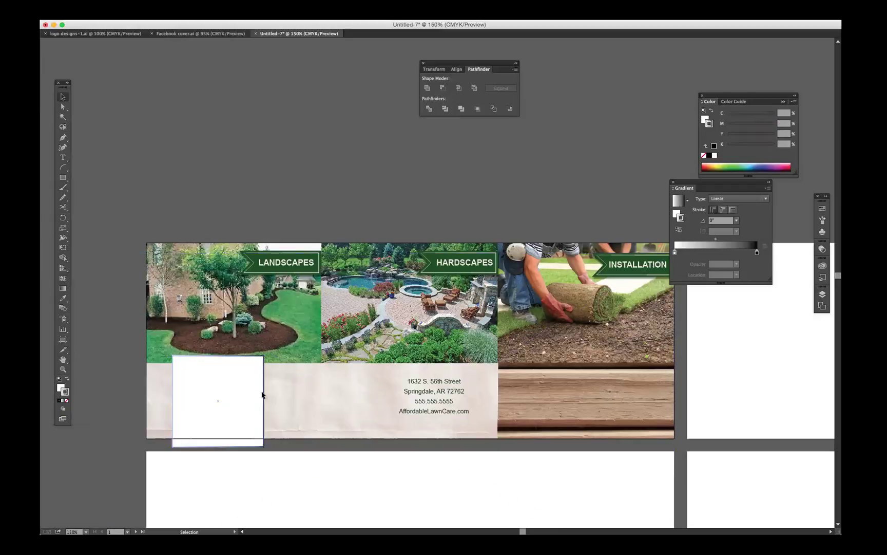
# - Change the border colour to light grey in the Color Picker and deselect the square
pyautogui.doubleClick(60, 388)
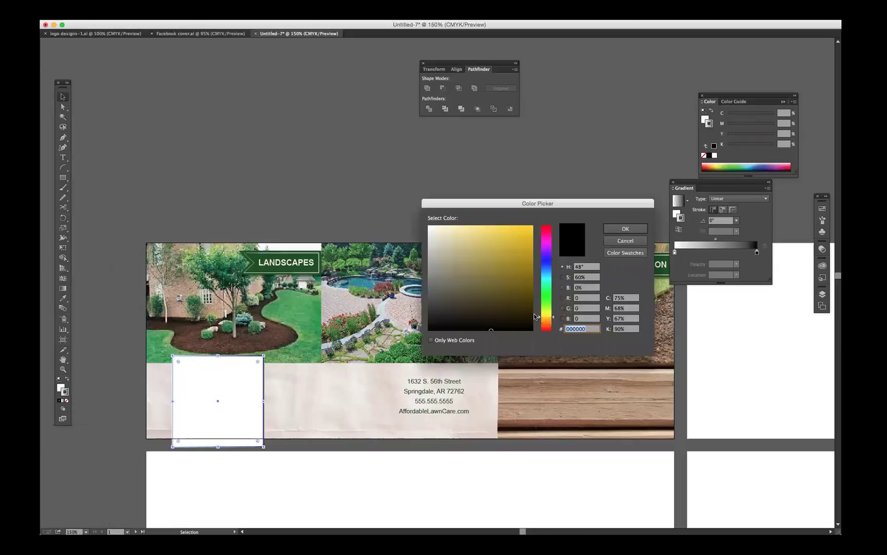
pyautogui.write('707070')
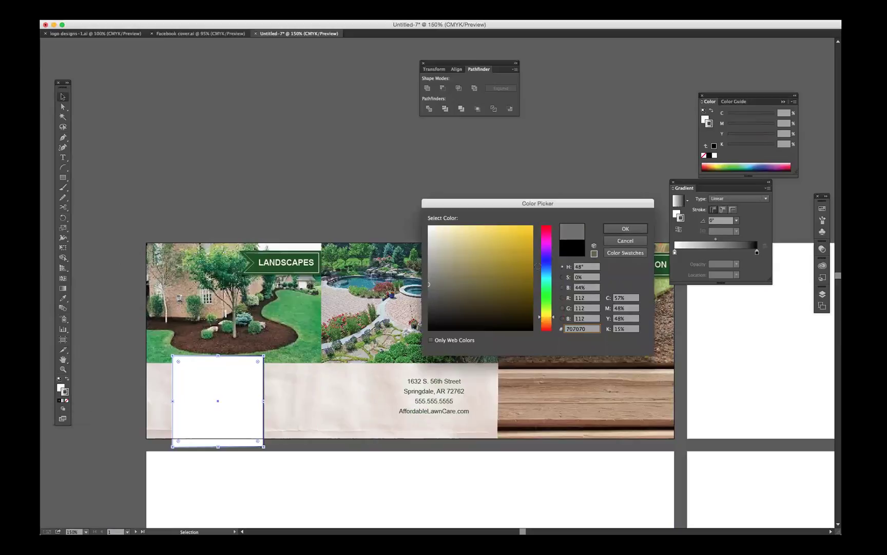
pyautogui.click(428, 261)
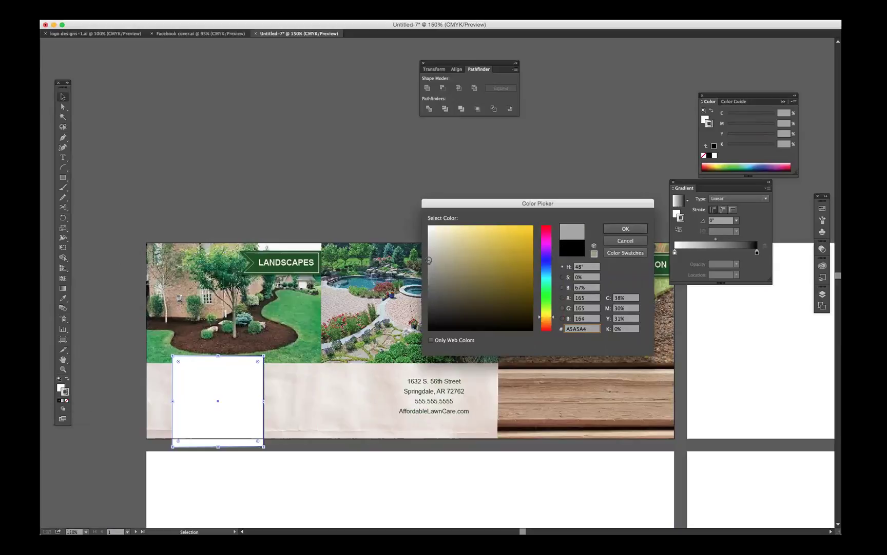
pyautogui.click(623, 229)
pyautogui.click(398, 184)
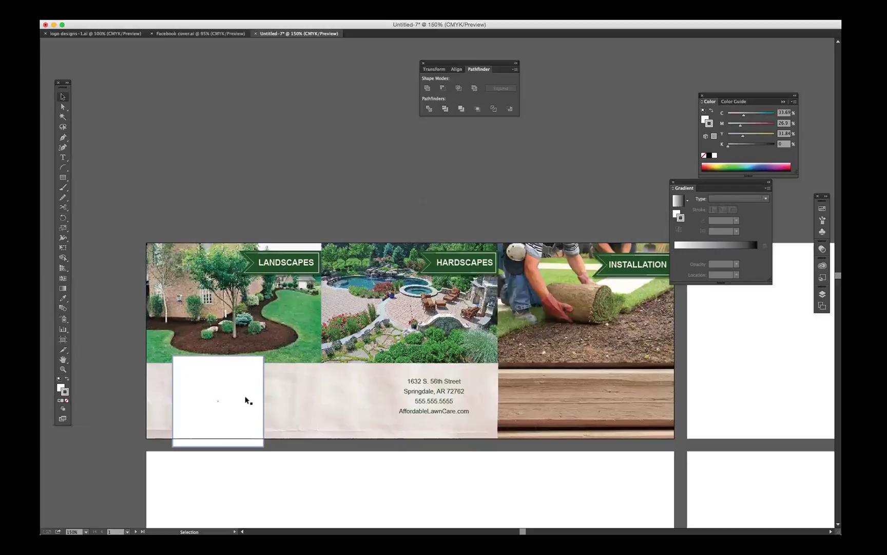
pyautogui.click(110, 32)
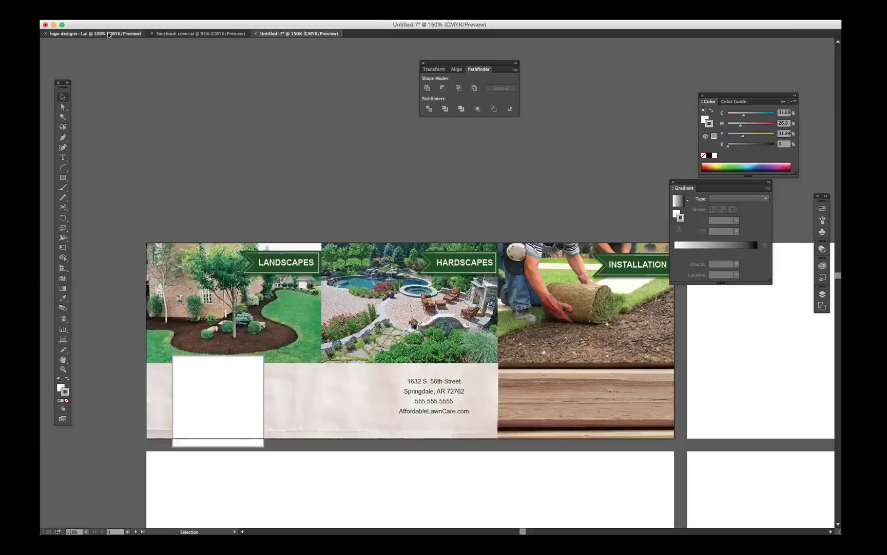
# - In logo designs-1.ai, zoom in and marquee-select the serif Affordable Lawn Care logo
pyautogui.click(234, 250)
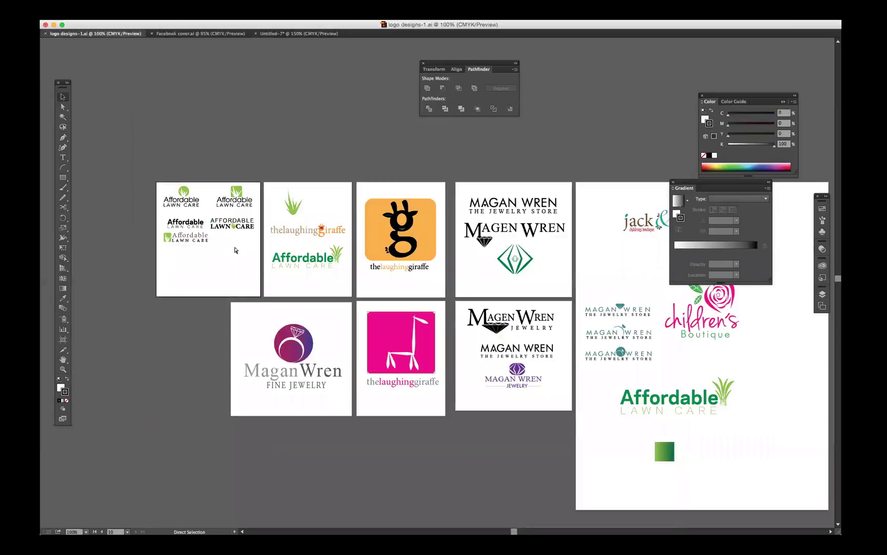
pyautogui.press('super+equal')
pyautogui.hscroll(-10, 258, 182)
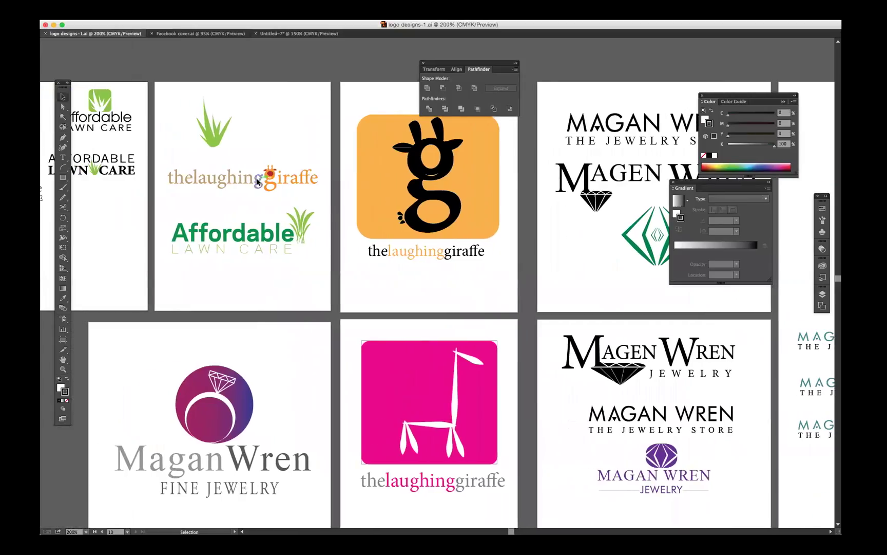
pyautogui.hscroll(2, 257, 182)
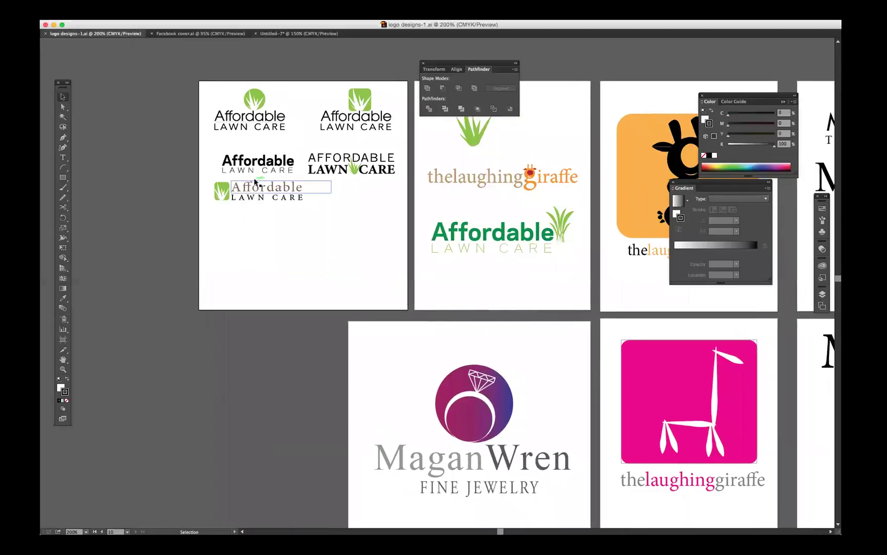
pyautogui.moveTo(321, 221); pyautogui.dragTo(214, 182)
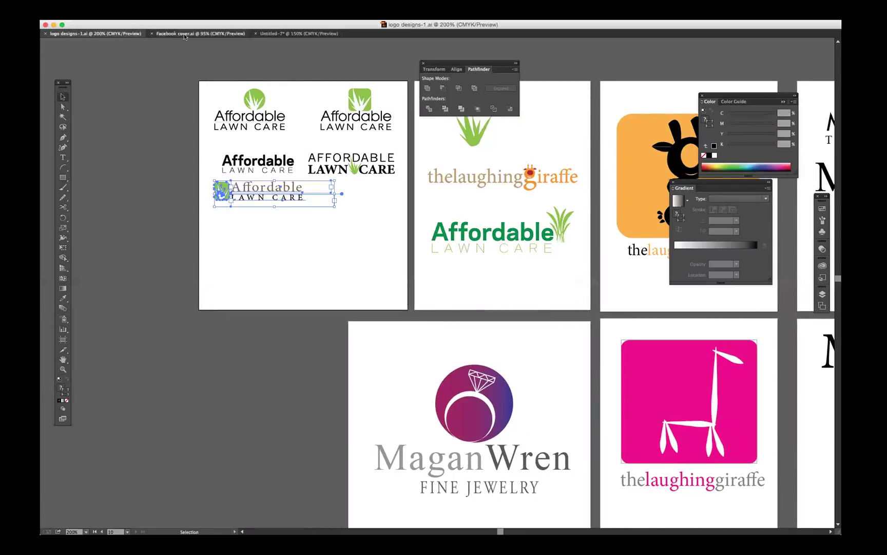
# - Paste the logo into Untitled-7 and place it on the blank right-hand artboard
pyautogui.click(184, 34)
pyautogui.click(284, 33)
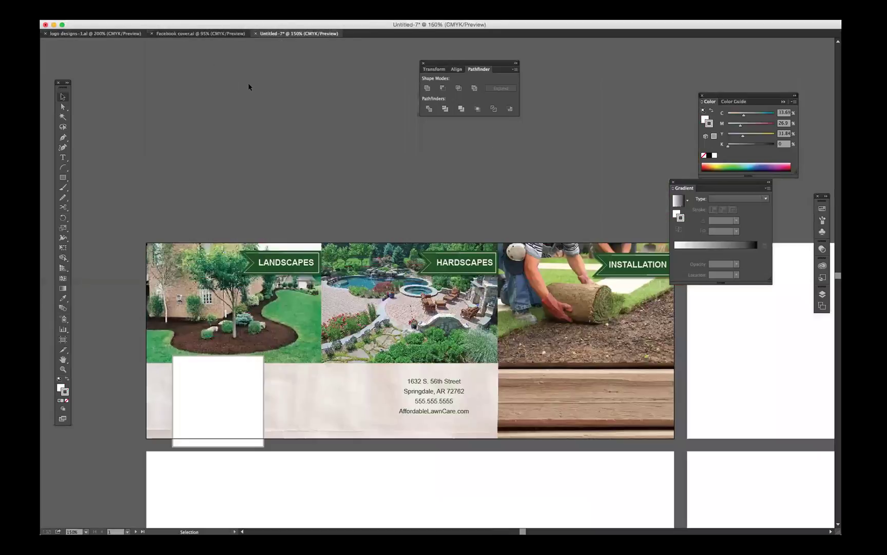
pyautogui.hotkey('ctrl', 'v')
pyautogui.moveTo(462, 287); pyautogui.dragTo(594, 392)
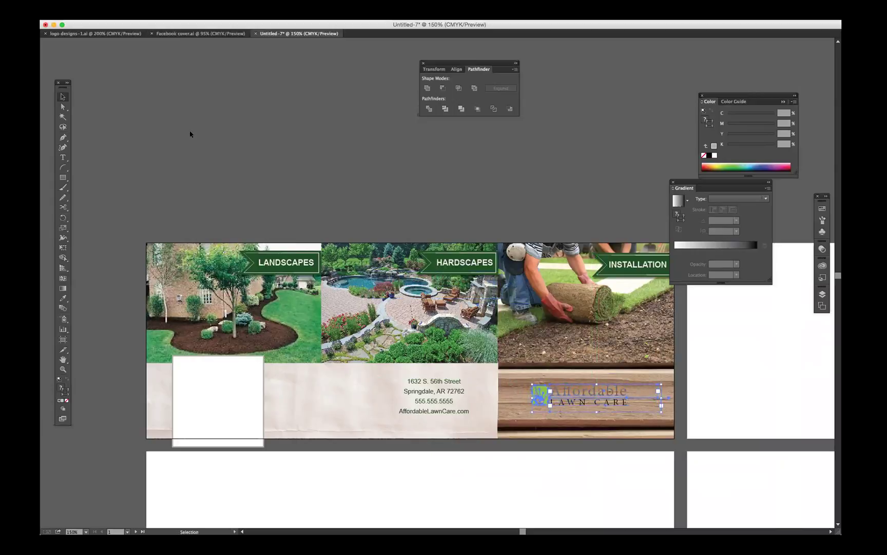
pyautogui.scroll(-1, 600, 338)
pyautogui.scroll(-1, 600, 338)
pyautogui.moveTo(581, 361); pyautogui.dragTo(754, 344)
pyautogui.click(761, 372)
pyautogui.hscroll(5, 764, 373)
pyautogui.hscroll(4, 763, 373)
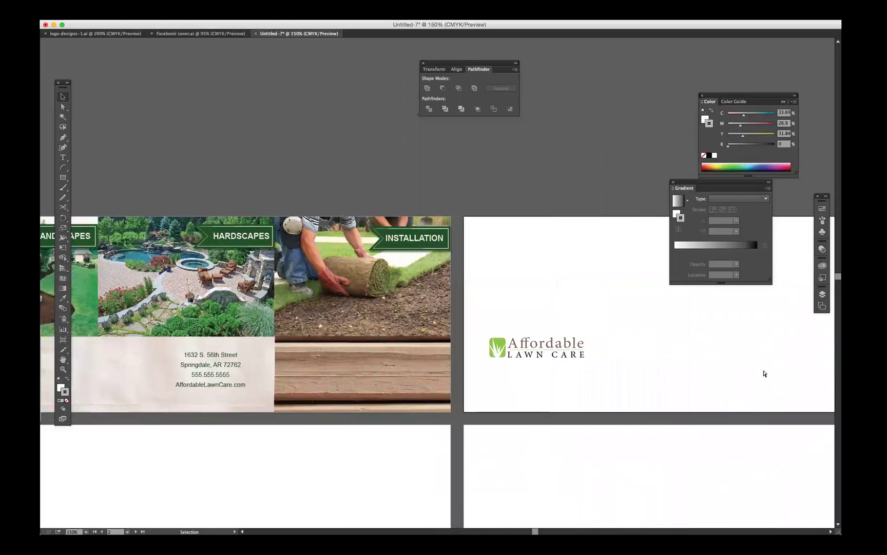
# - Select the Affordable Lawn Care logo, undoing an accidental default-fill reset
pyautogui.press('super+minus')
pyautogui.press('super+minus')
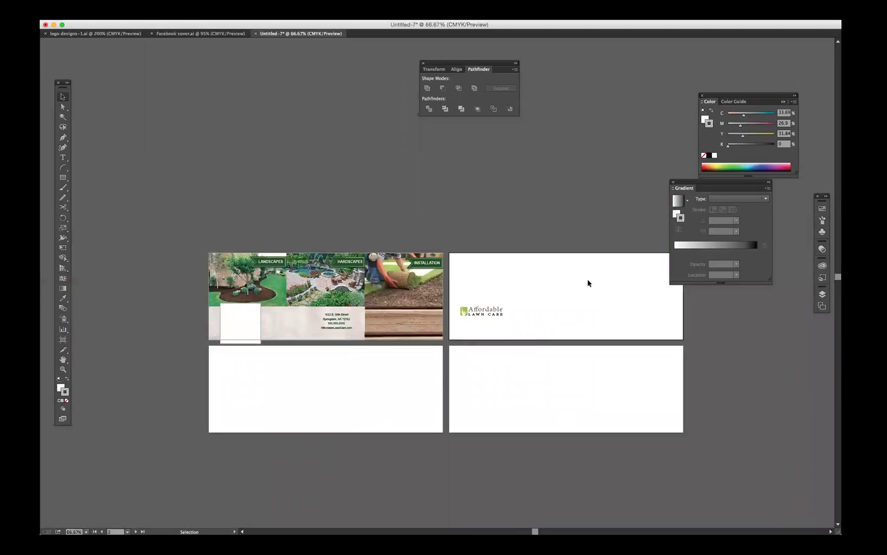
pyautogui.press('super+equal')
pyautogui.press('super+equal')
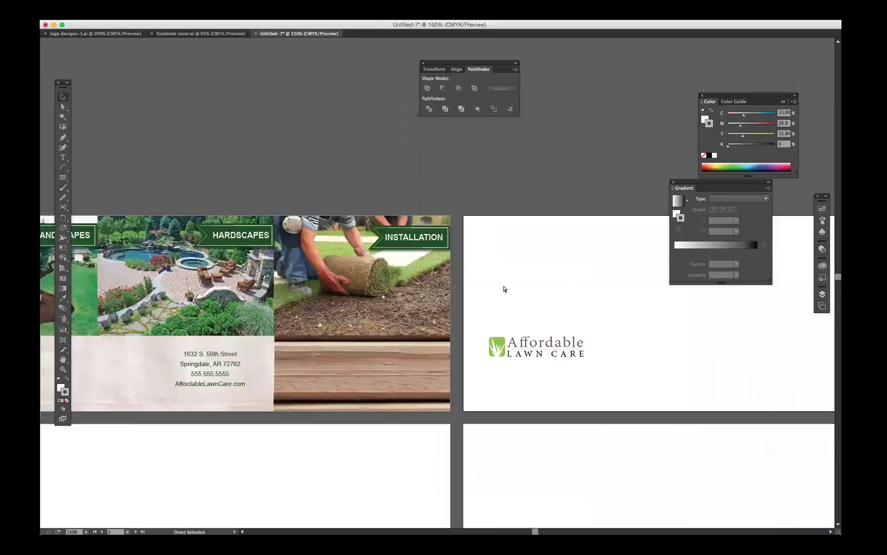
pyautogui.click(493, 358)
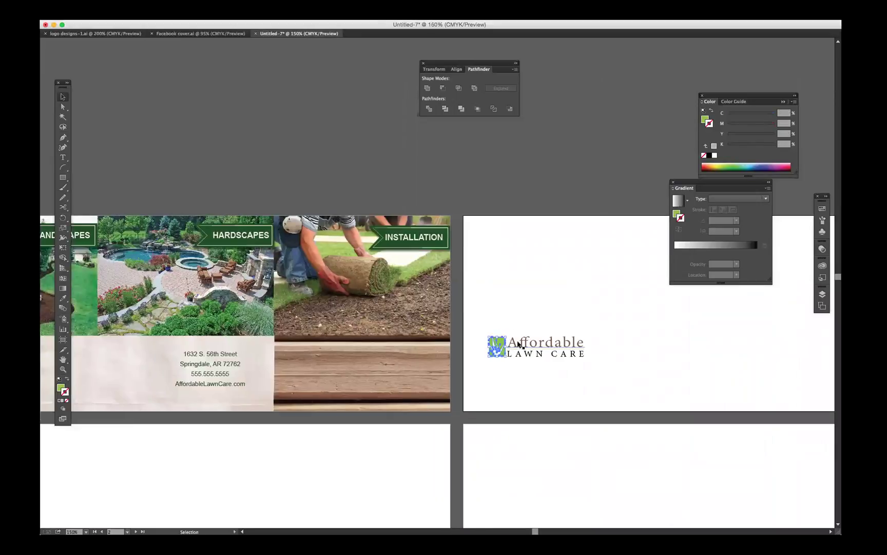
pyautogui.hscroll(-3, 519, 347)
pyautogui.hscroll(-2, 519, 345)
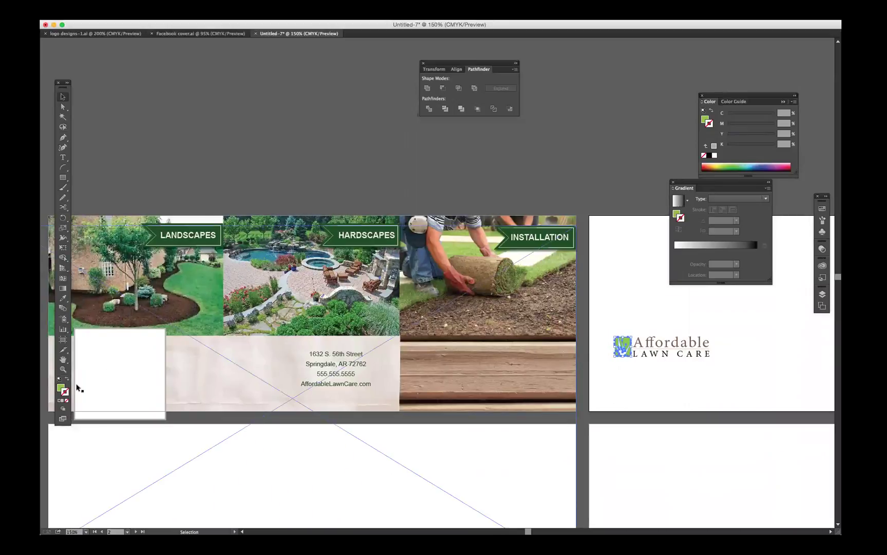
pyautogui.click(59, 379)
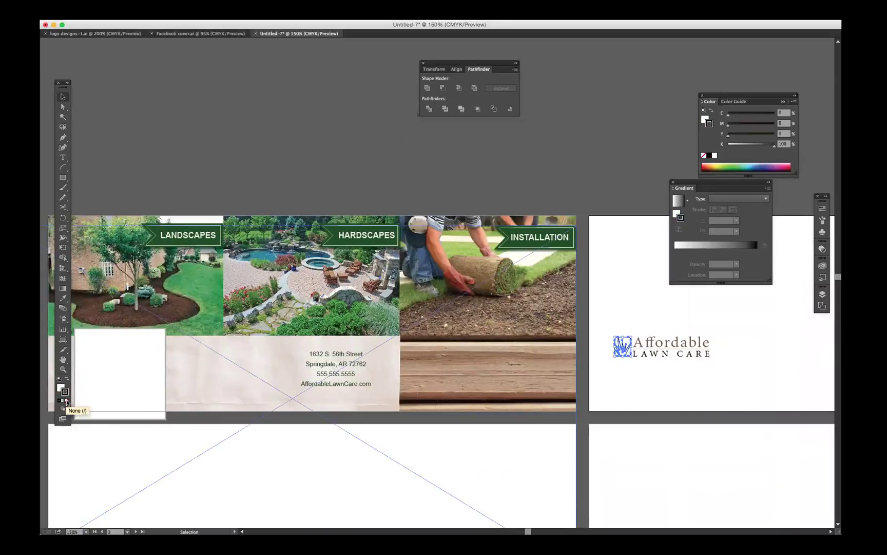
pyautogui.press('super+z')
pyautogui.keyDown('super'); pyautogui.click(630, 375); pyautogui.keyUp('super')
# - Duplicate the logo's green grass icon into the white square at the lower left
pyautogui.moveTo(622, 349); pyautogui.dragTo(139, 395)
pyautogui.moveTo(120, 364); pyautogui.dragTo(126, 369)
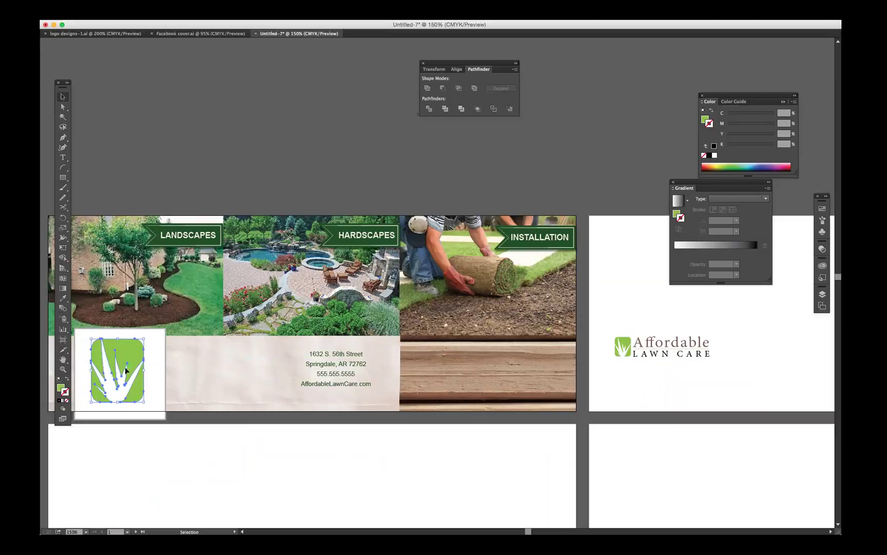
pyautogui.click(214, 169)
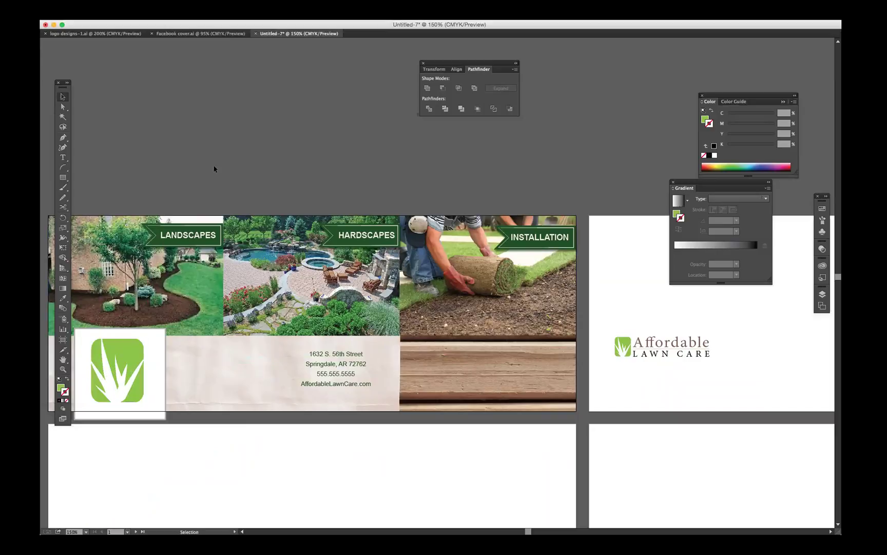
pyautogui.hscroll(-4, 214, 169)
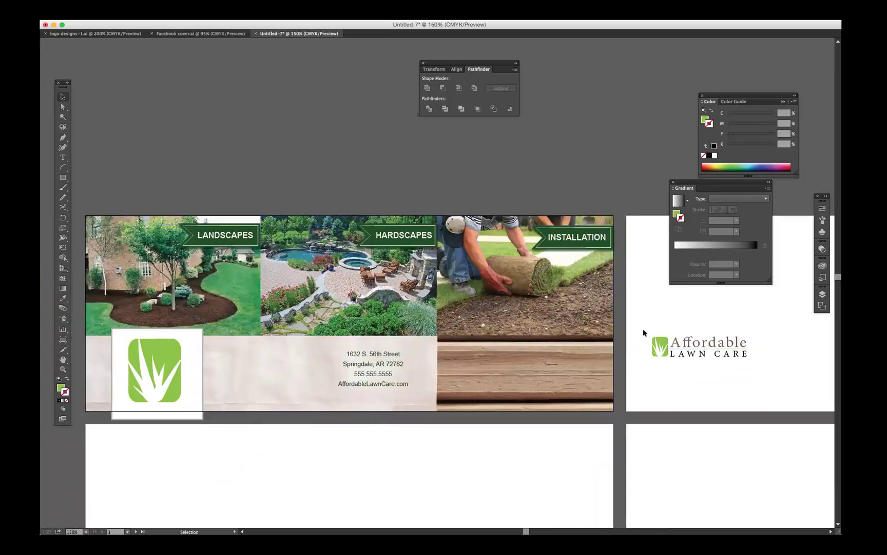
# - Move the address text block onto the wood photo
pyautogui.doubleClick(683, 346)
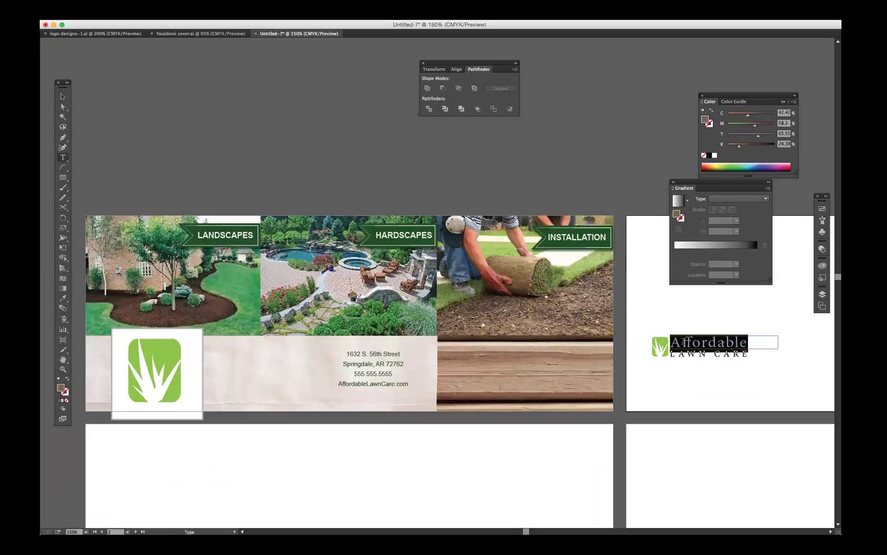
pyautogui.click(62, 97)
pyautogui.click(637, 357)
pyautogui.click(380, 367)
pyautogui.moveTo(378, 362); pyautogui.dragTo(531, 367)
# - Make all address lines white with no stroke and bold
pyautogui.doubleClick(531, 367)
pyautogui.hotkey('ctrl', 'a')
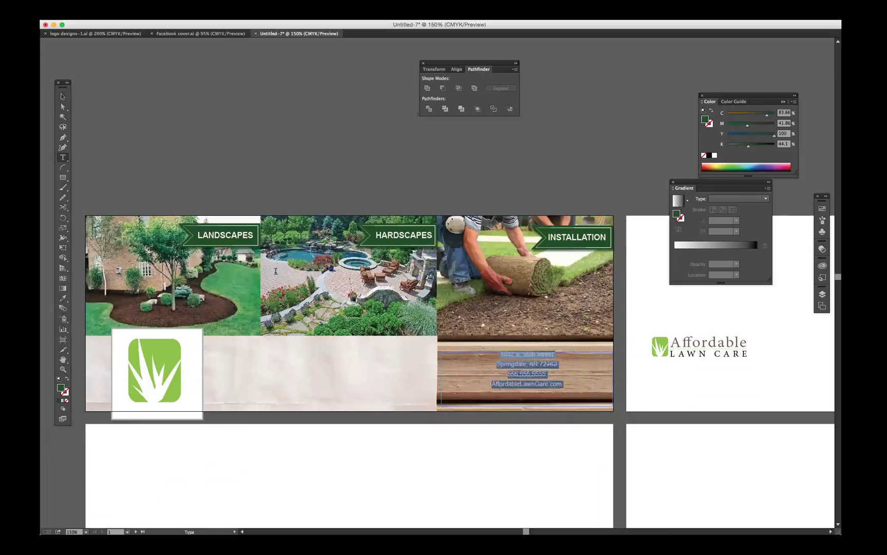
pyautogui.click(59, 381)
pyautogui.click(67, 399)
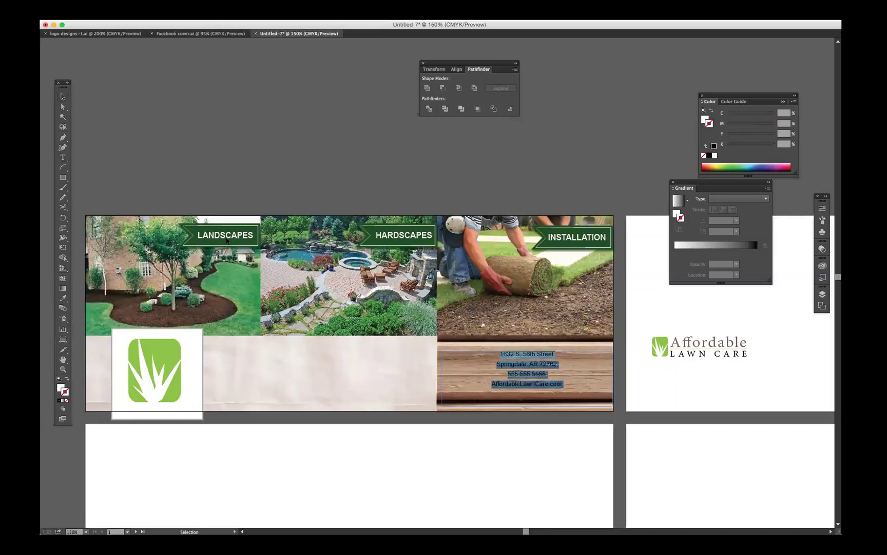
pyautogui.click(525, 376)
pyautogui.press('super+a')
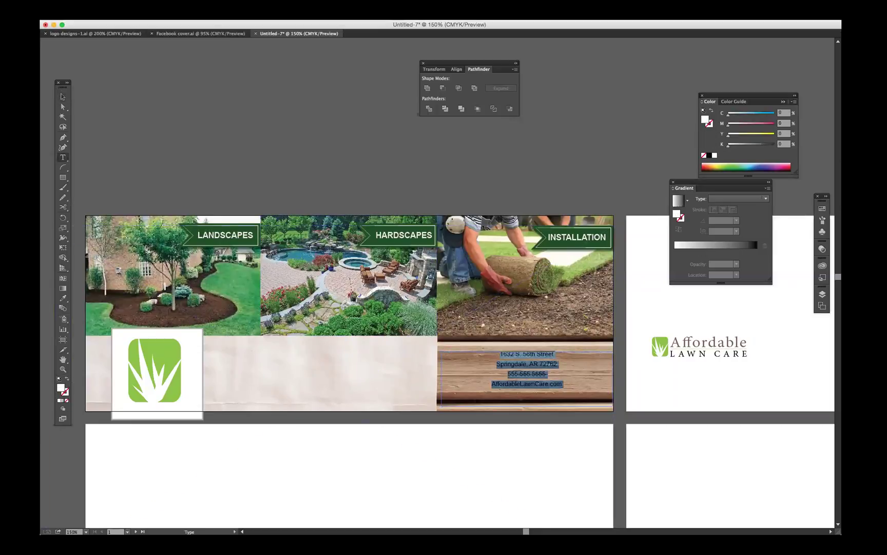
pyautogui.click(390, 45)
pyautogui.press('Escape')
pyautogui.click(200, 136)
# - Increase the font size of all the address lines
pyautogui.click(529, 377)
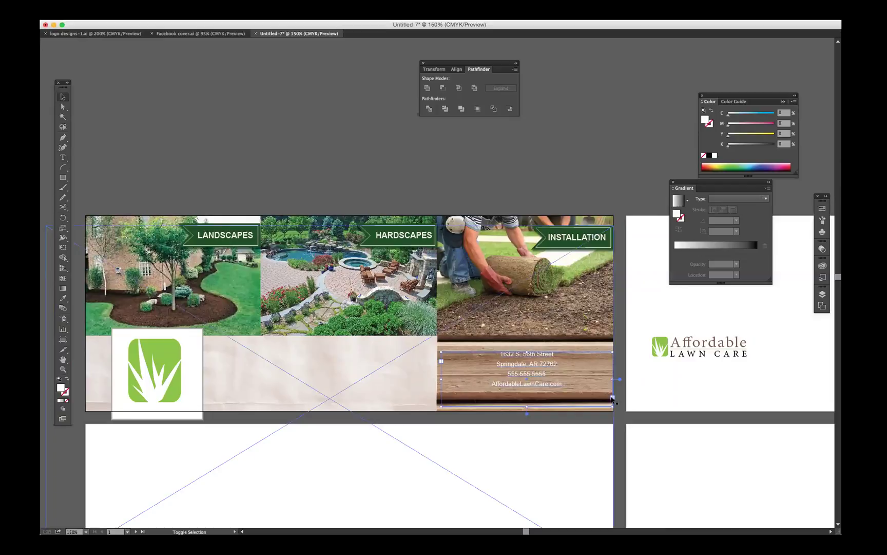
pyautogui.click(513, 358)
pyautogui.doubleClick(513, 358)
pyautogui.press('super+a')
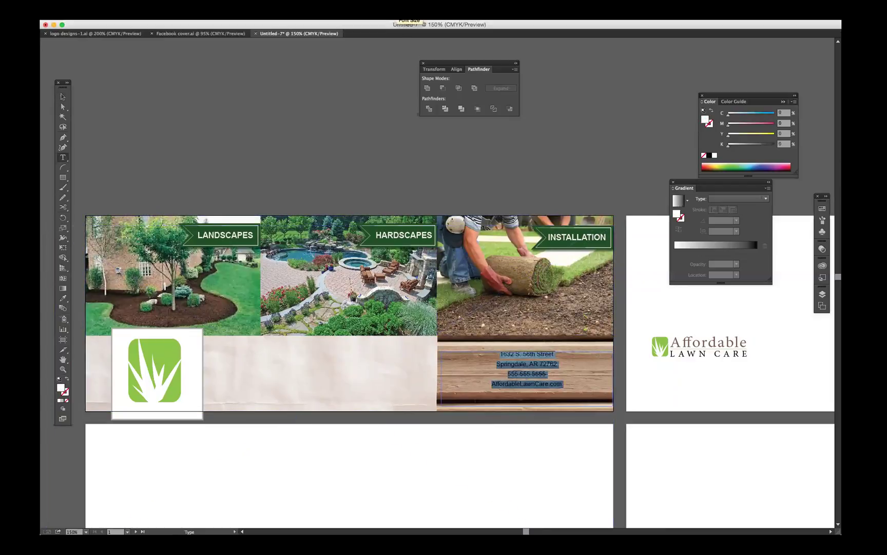
pyautogui.press('super+shift+period')
pyautogui.press('Escape')
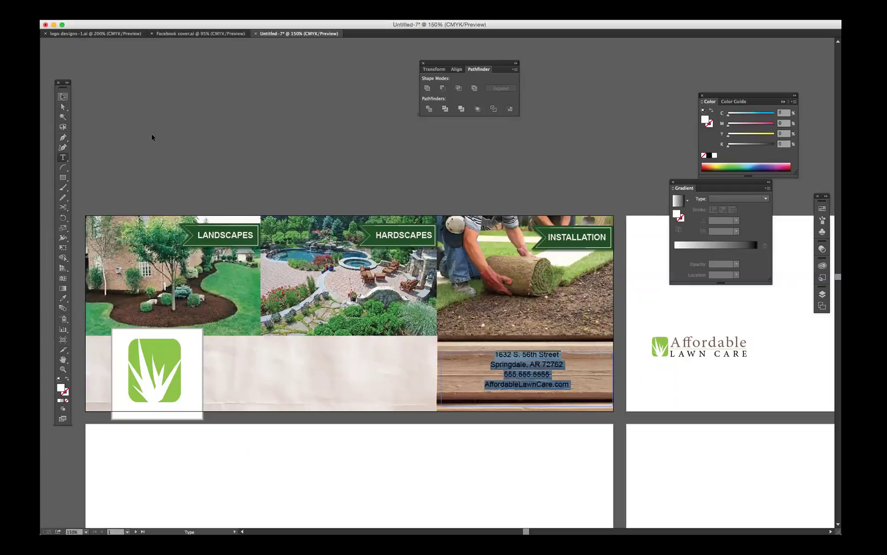
pyautogui.click(153, 136)
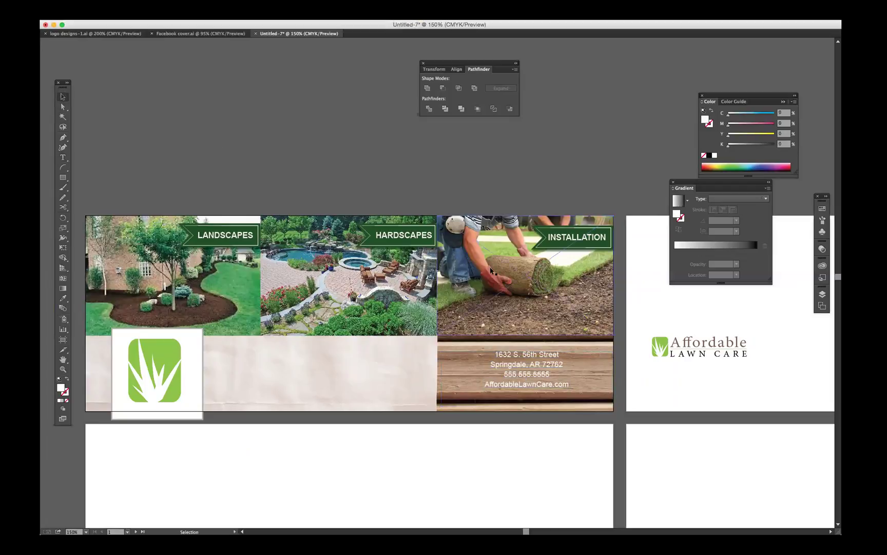
pyautogui.click(501, 368)
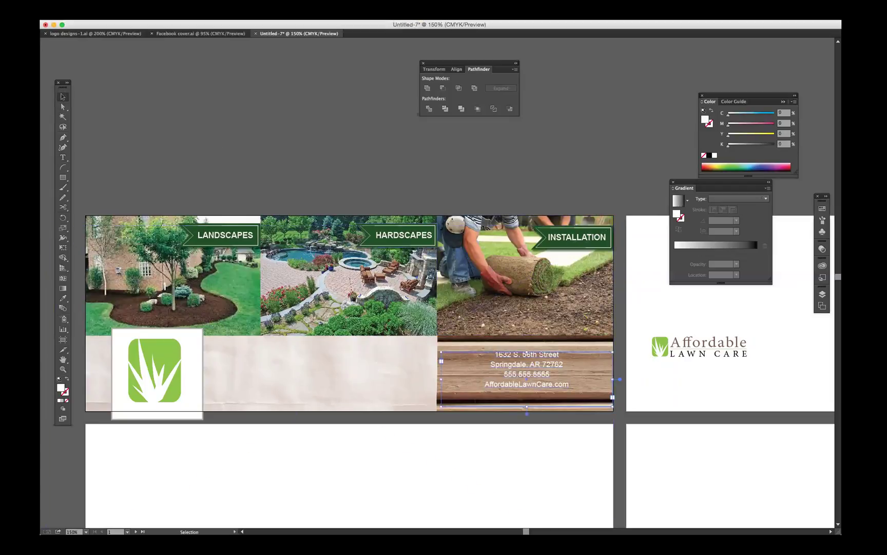
pyautogui.click(150, 9)
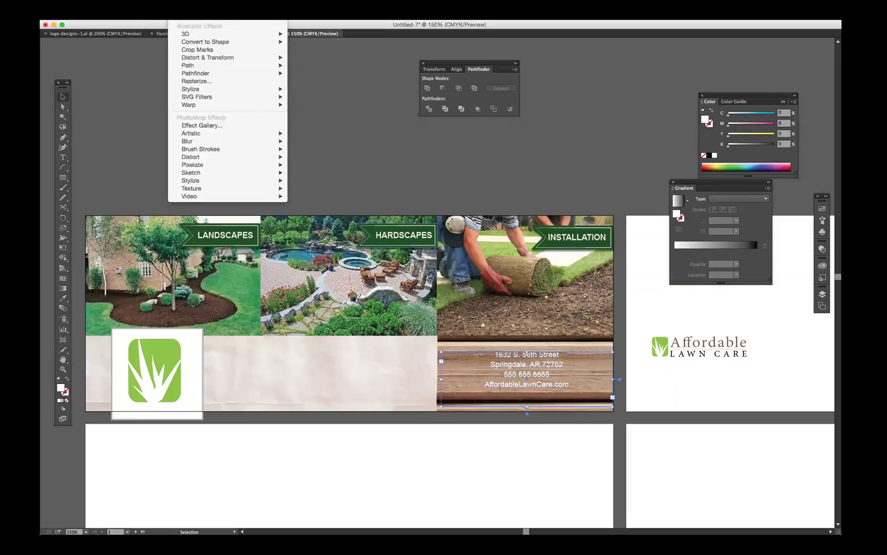
# - Add a Stylize > Drop Shadow to the address text and adjust its offsets and blur
pyautogui.moveTo(194, 90)
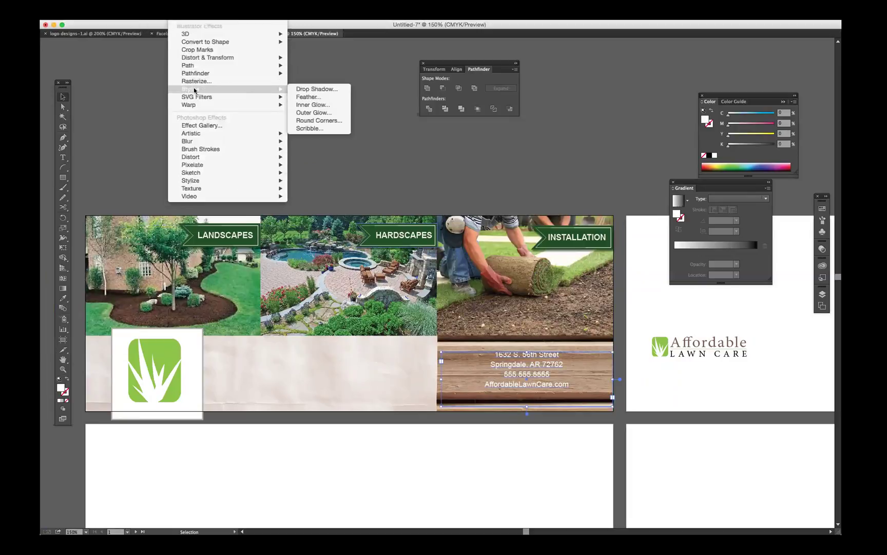
pyautogui.click(318, 90)
pyautogui.click(629, 159)
pyautogui.click(606, 192)
pyautogui.click(629, 146)
pyautogui.click(630, 135)
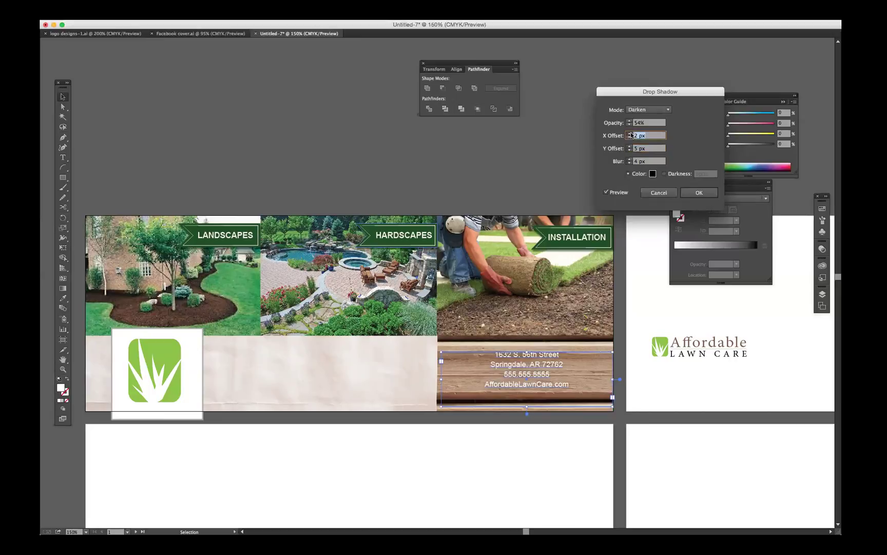
pyautogui.click(630, 133)
pyautogui.click(630, 134)
pyautogui.click(630, 134)
pyautogui.click(629, 159)
pyautogui.click(630, 160)
pyautogui.click(629, 159)
pyautogui.click(628, 164)
pyautogui.click(629, 163)
pyautogui.click(630, 163)
pyautogui.click(629, 164)
pyautogui.click(629, 164)
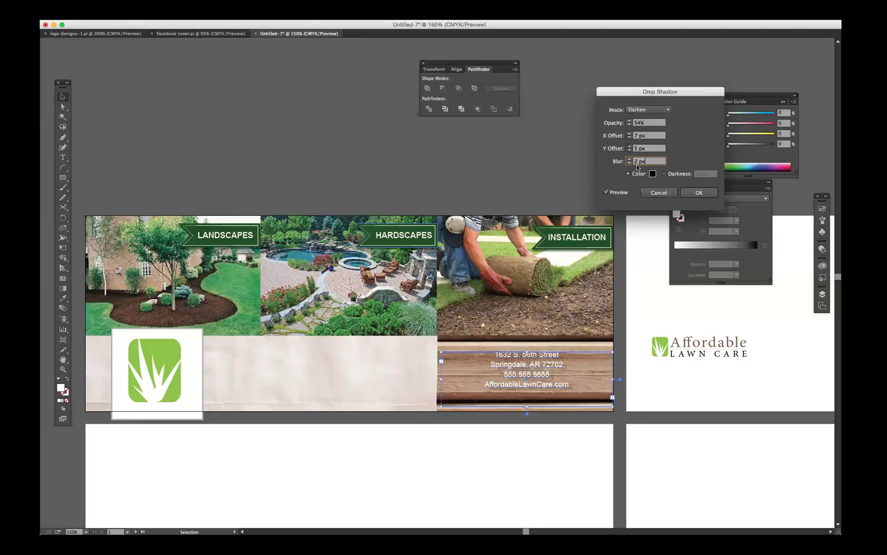
# - Finalize the shadow as Darken, 81% opacity, X 4 px, Y 3 px, blur 2 px
pyautogui.click(648, 110)
pyautogui.click(652, 116)
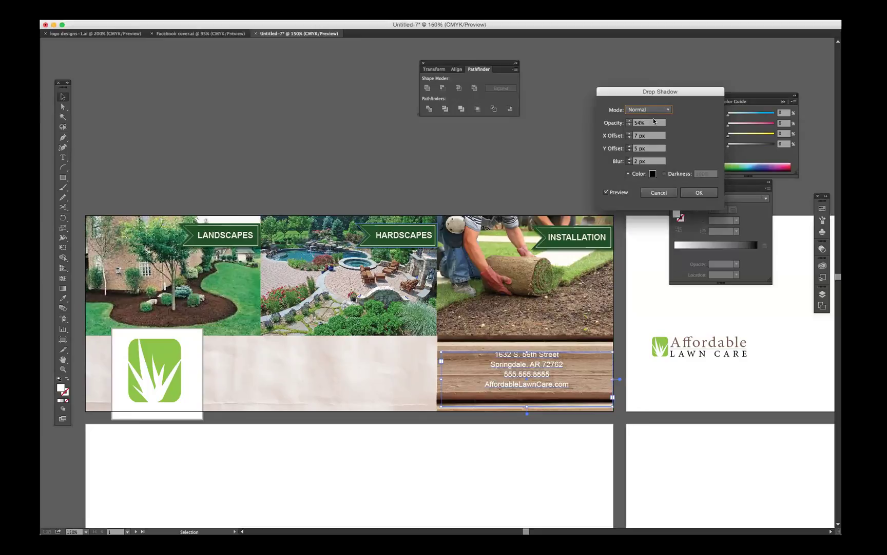
pyautogui.click(669, 110)
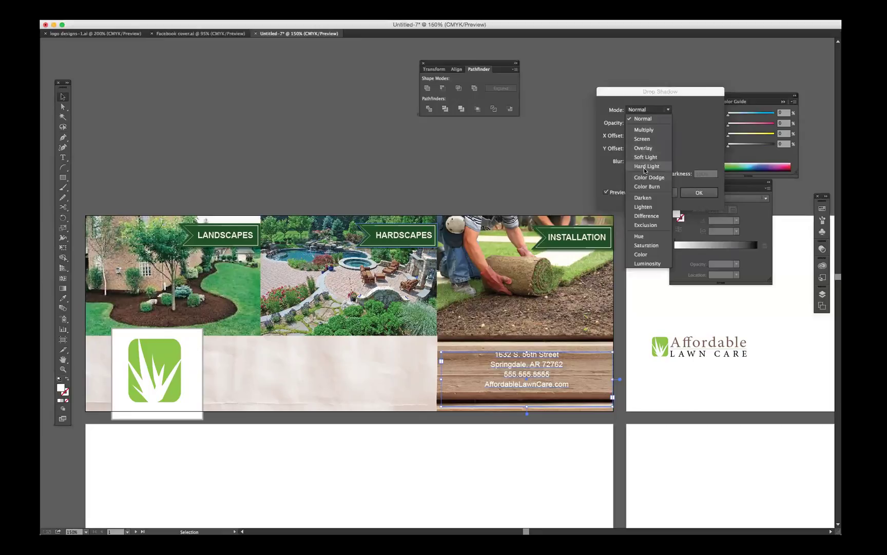
pyautogui.click(640, 197)
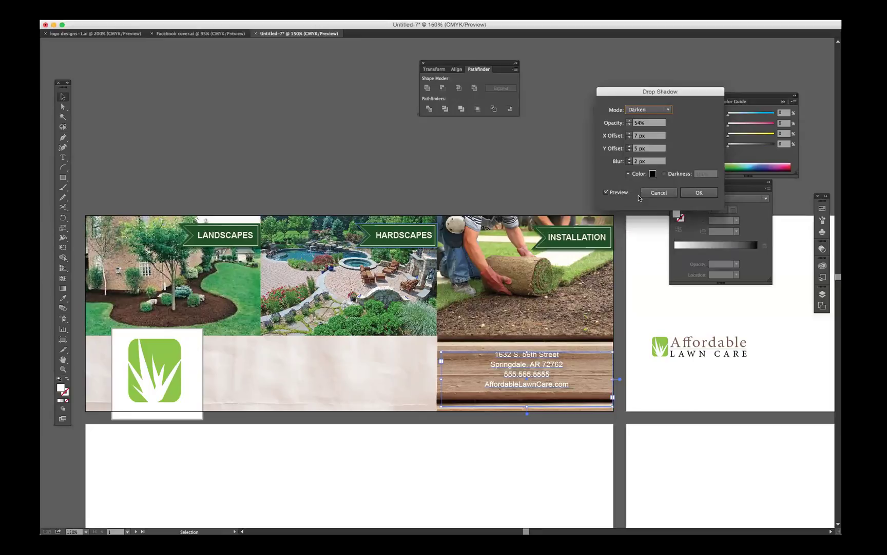
pyautogui.click(630, 122)
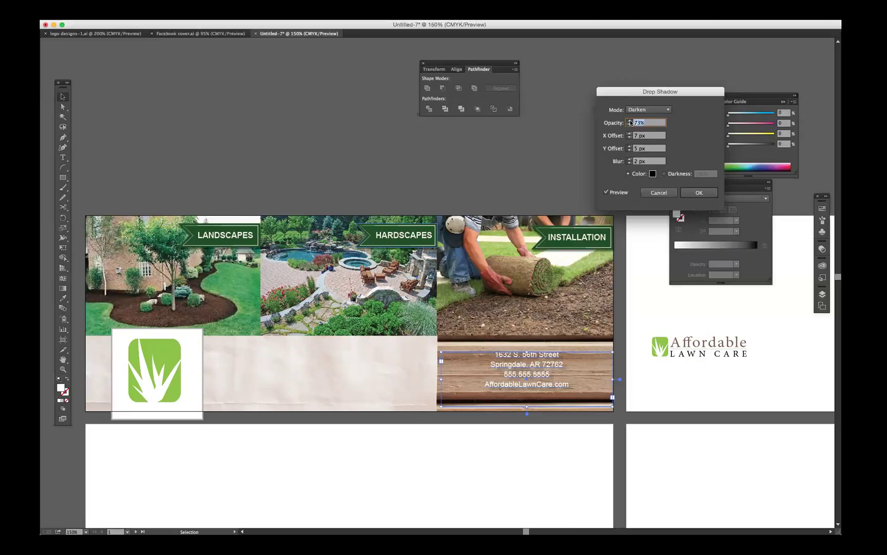
pyautogui.click(630, 138)
pyautogui.click(630, 138)
pyautogui.click(630, 138)
pyautogui.click(631, 150)
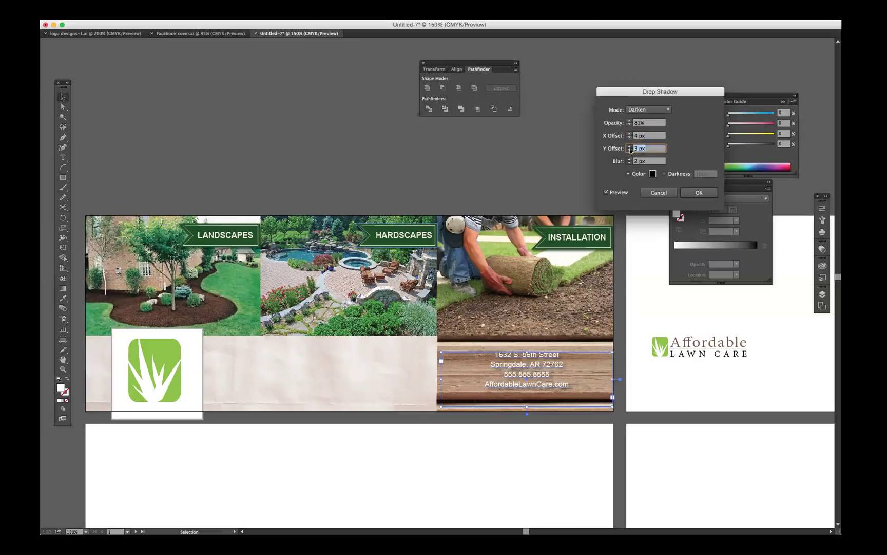
pyautogui.click(699, 192)
pyautogui.click(652, 305)
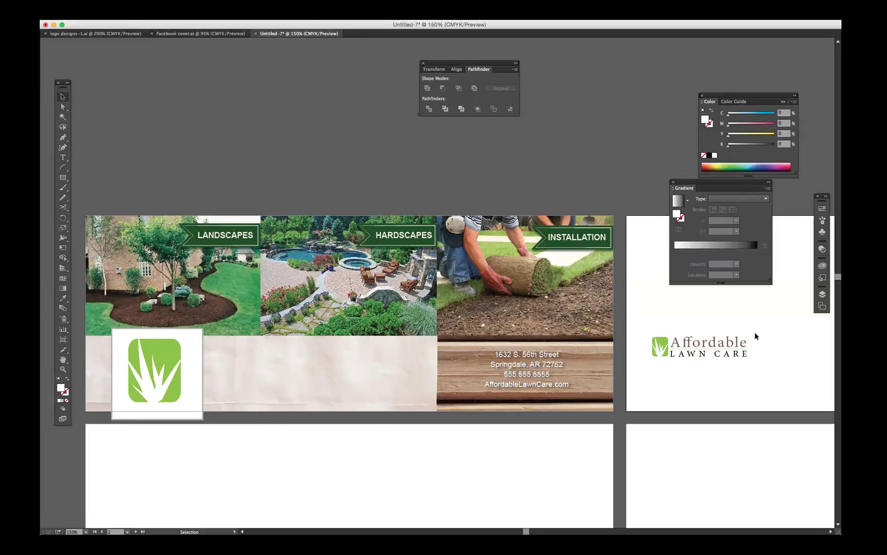
# - Marquee-select the Affordable Lawn Care logo on artboard 2 and position it on the cover's paper strip
pyautogui.moveTo(762, 335); pyautogui.dragTo(637, 360)
pyautogui.moveTo(694, 346); pyautogui.dragTo(469, 410)
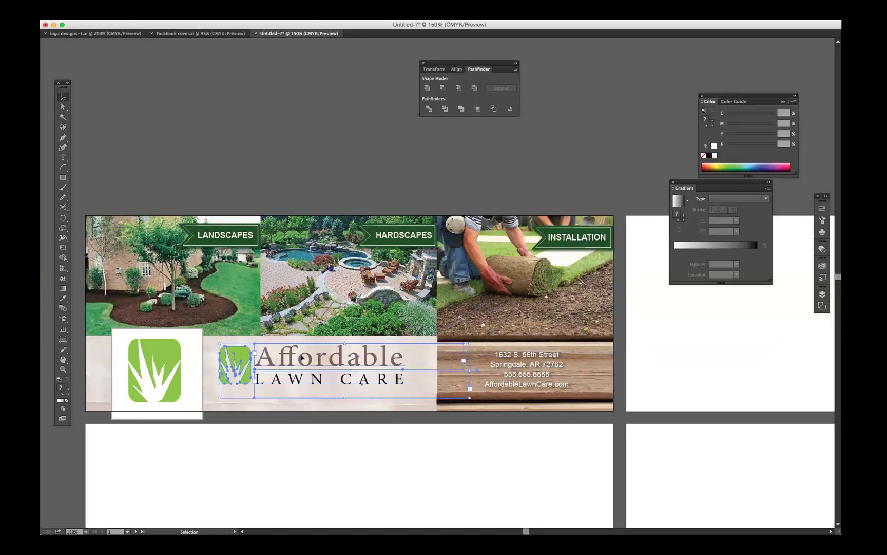
pyautogui.moveTo(301, 358); pyautogui.dragTo(297, 362)
pyautogui.click(629, 385)
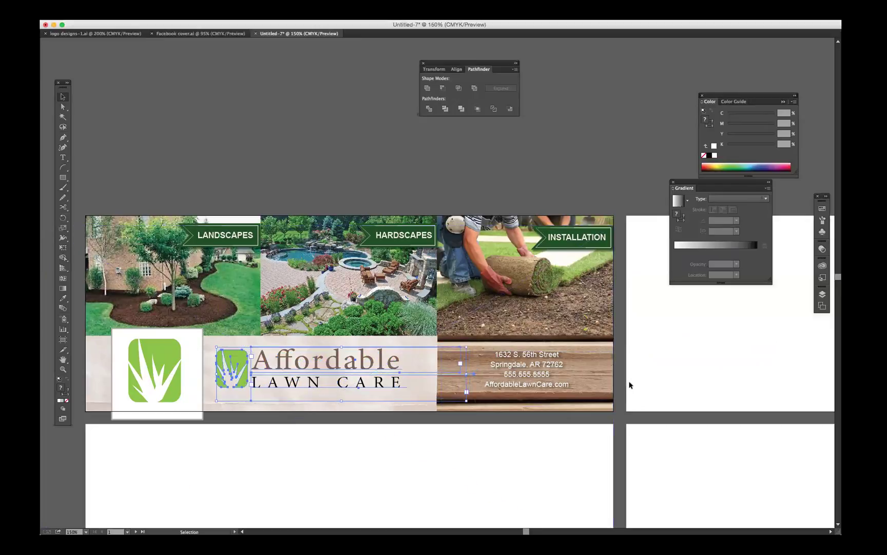
pyautogui.click(224, 369)
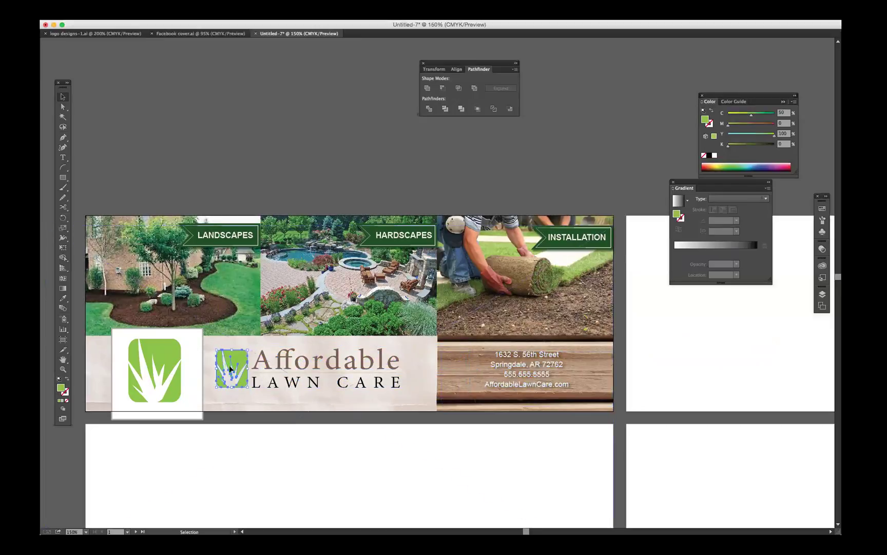
pyautogui.click(269, 440)
pyautogui.hscroll(-3, 271, 441)
pyautogui.hscroll(-1, 271, 441)
pyautogui.click(530, 363)
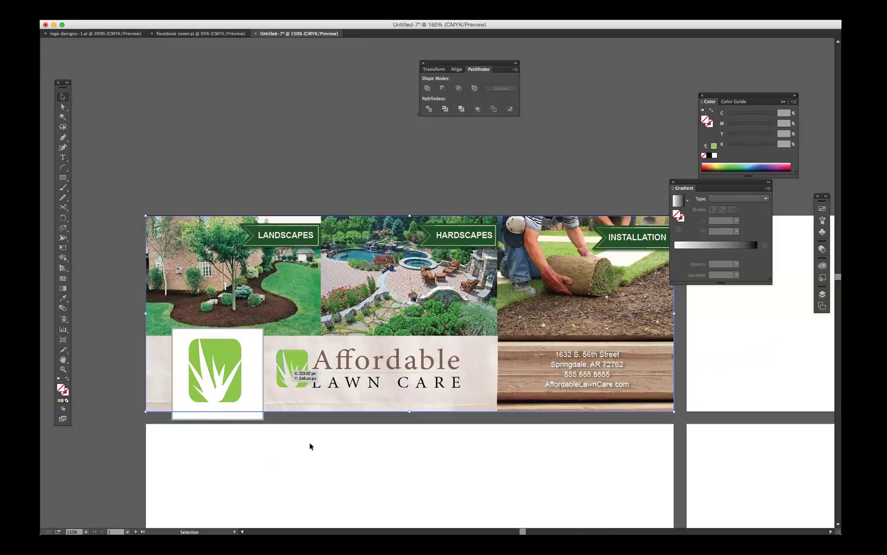
# - Inside the banner's clip group, drag the wood strip to the left end and widen it
pyautogui.doubleClick(152, 383)
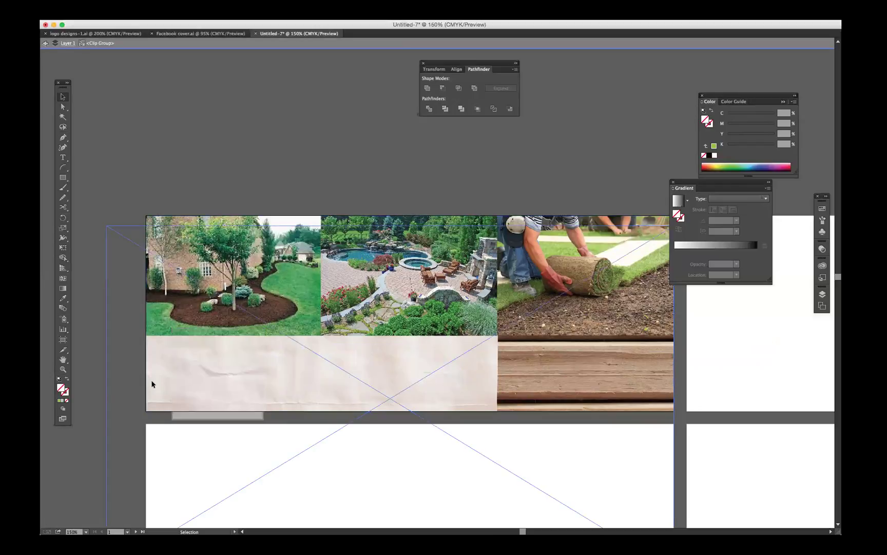
pyautogui.moveTo(675, 399); pyautogui.dragTo(113, 406)
pyautogui.moveTo(166, 402); pyautogui.dragTo(737, 392)
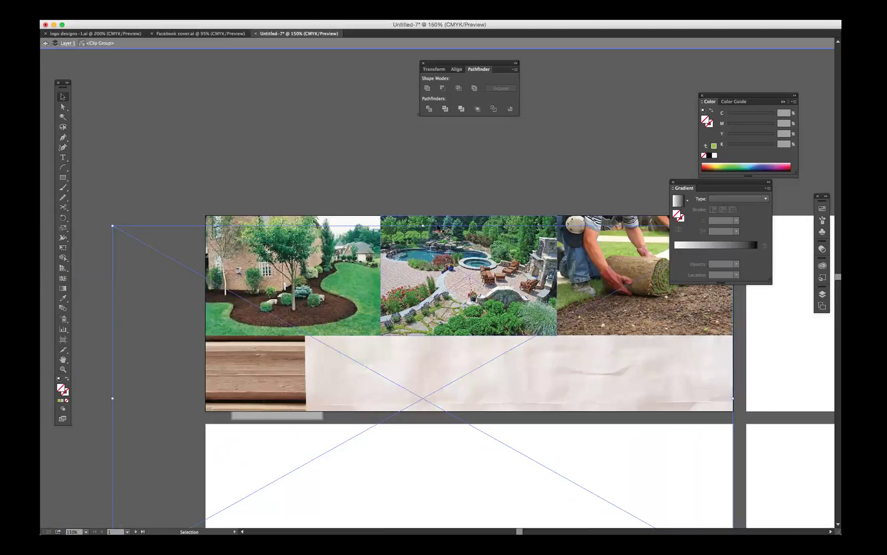
pyautogui.moveTo(423, 225); pyautogui.dragTo(423, 216)
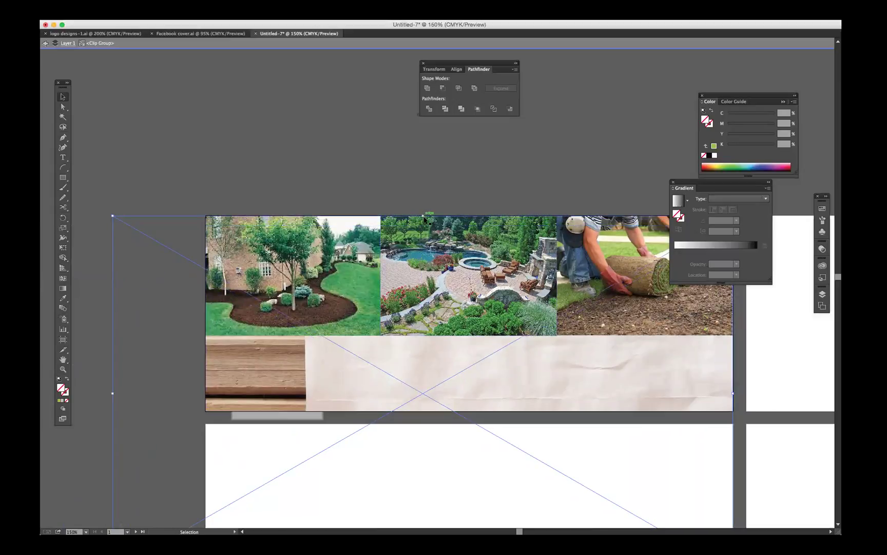
pyautogui.moveTo(175, 393); pyautogui.dragTo(190, 389)
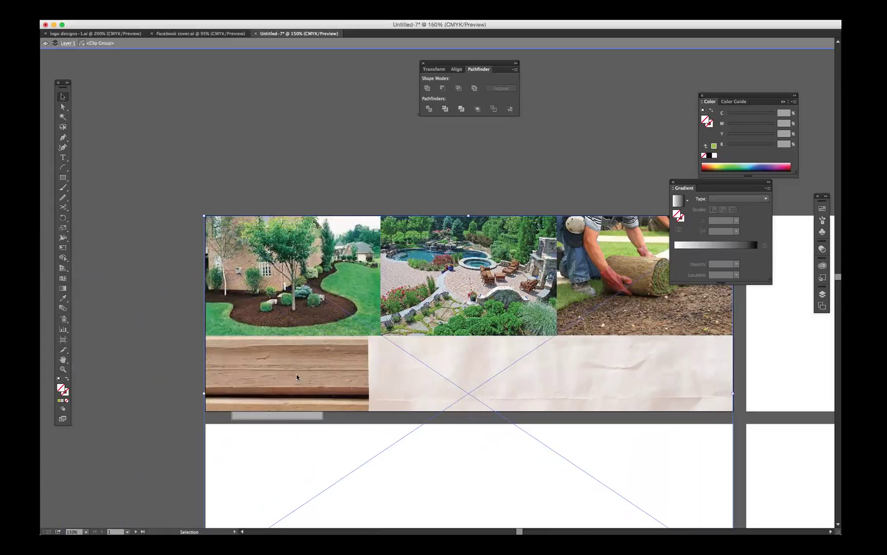
pyautogui.rightClick(295, 377)
pyautogui.click(183, 365)
# - Exit the clip group and move the address text to the middle of the paper strip
pyautogui.doubleClick(175, 361)
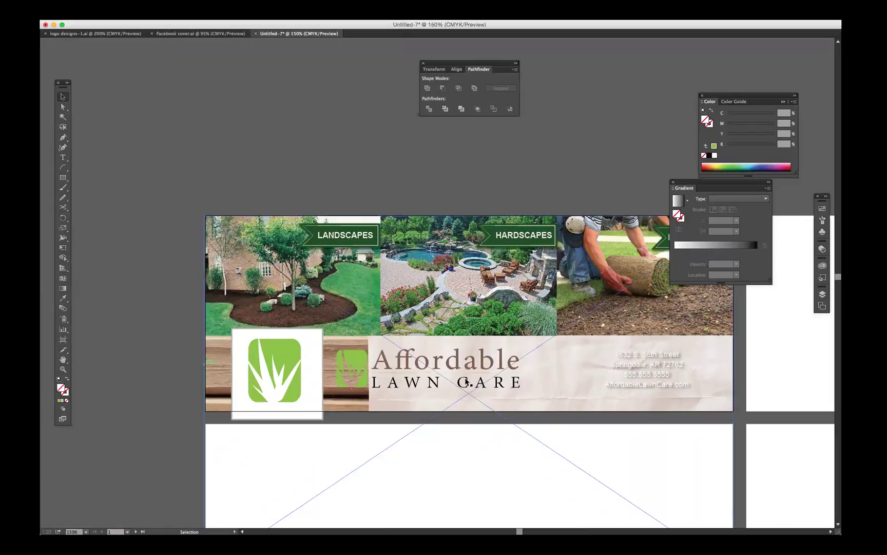
pyautogui.click(670, 356)
pyautogui.moveTo(670, 353); pyautogui.dragTo(493, 351)
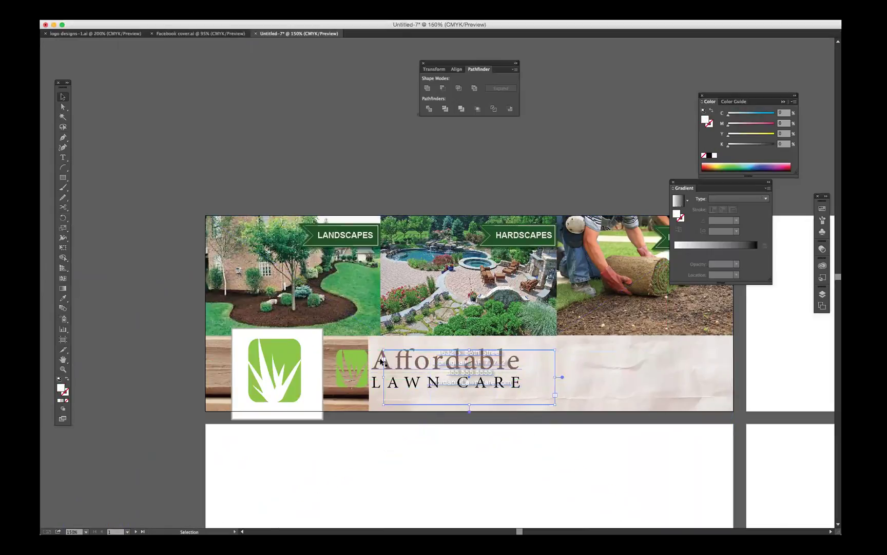
# - Move the logo icon and wordmark off the cover onto the artboard below
pyautogui.click(376, 362)
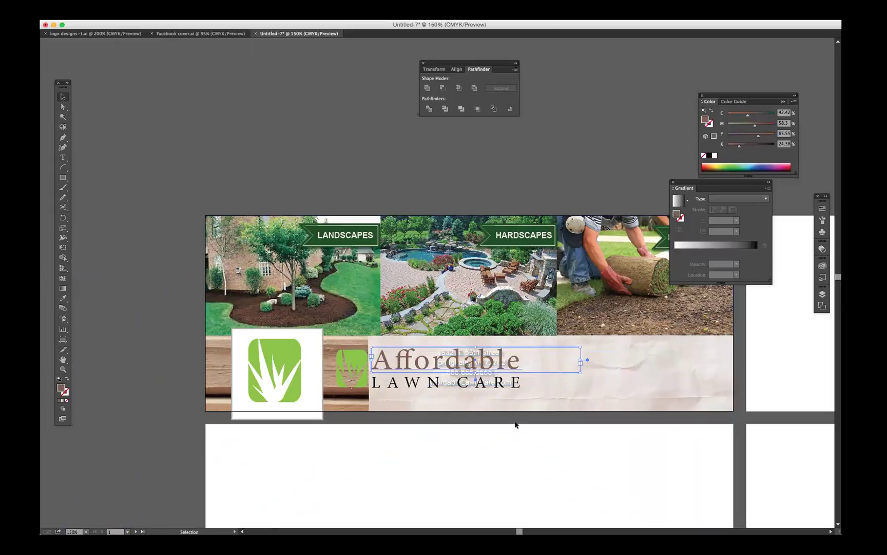
pyautogui.moveTo(516, 437); pyautogui.dragTo(345, 352)
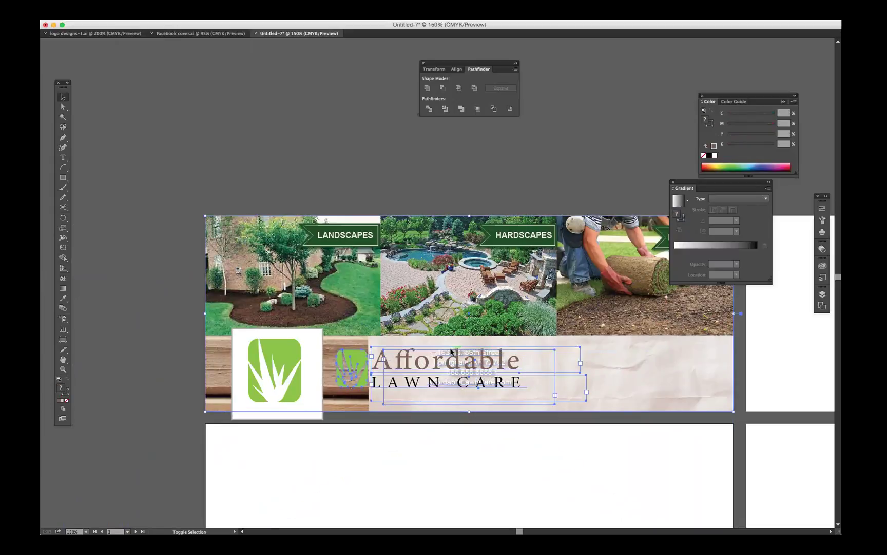
pyautogui.moveTo(444, 351); pyautogui.dragTo(478, 454)
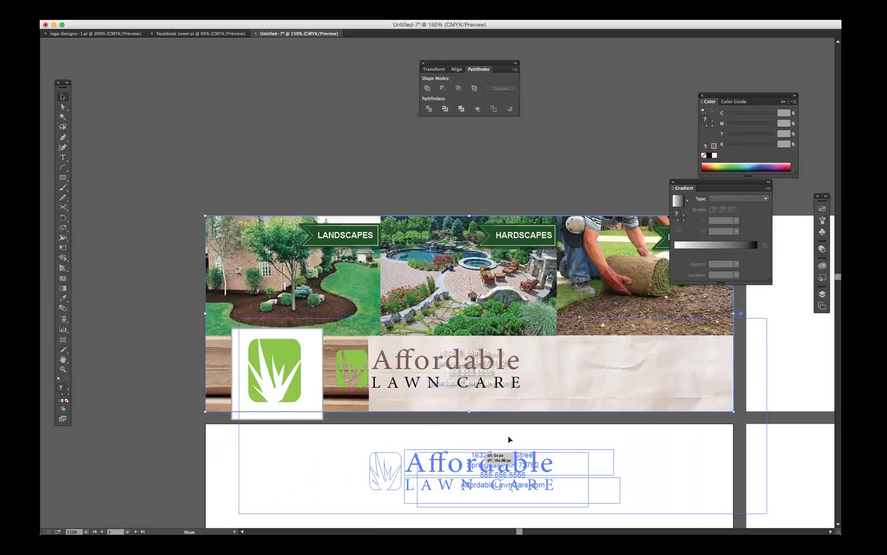
pyautogui.press('super+z')
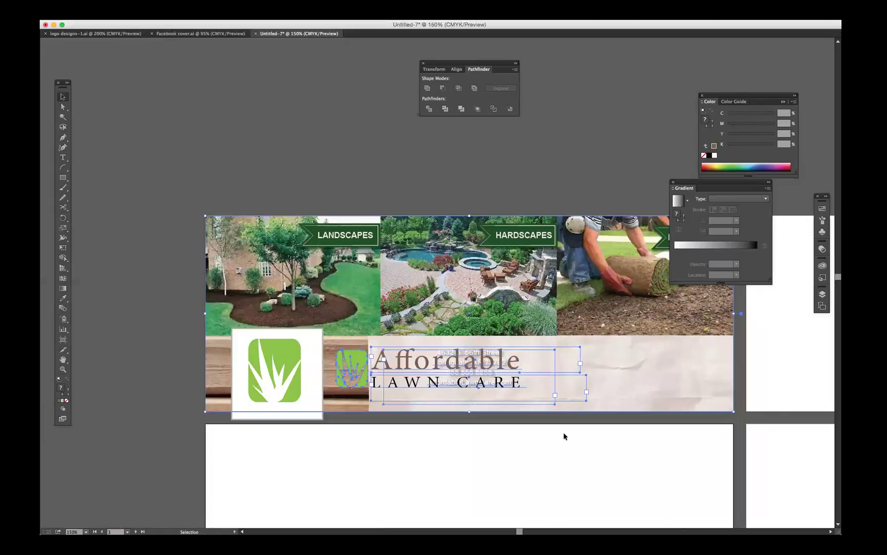
pyautogui.keyDown('shift'); pyautogui.click(656, 380); pyautogui.keyUp('shift')
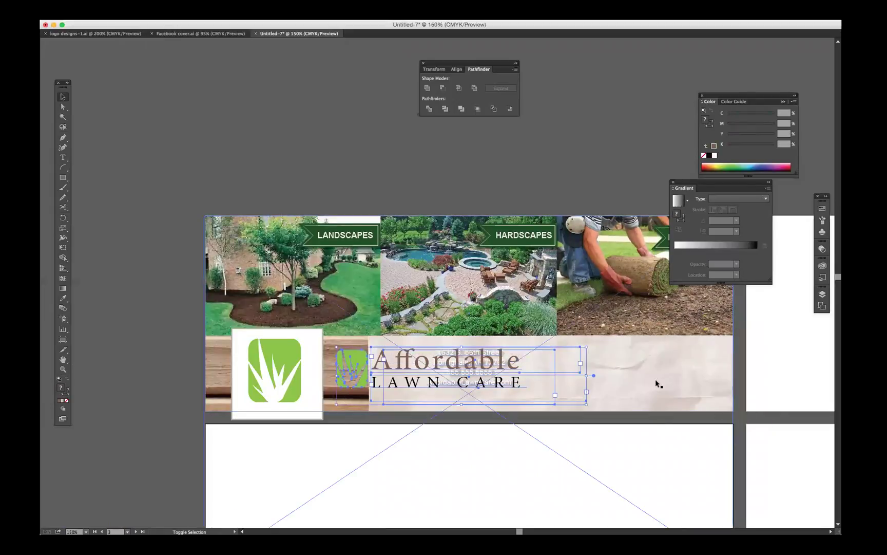
pyautogui.moveTo(540, 374); pyautogui.dragTo(487, 355)
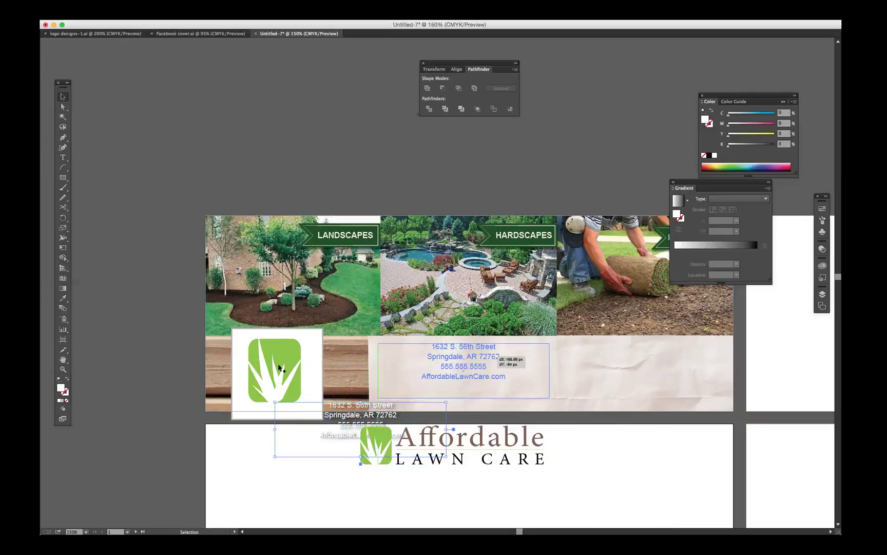
pyautogui.click(232, 365)
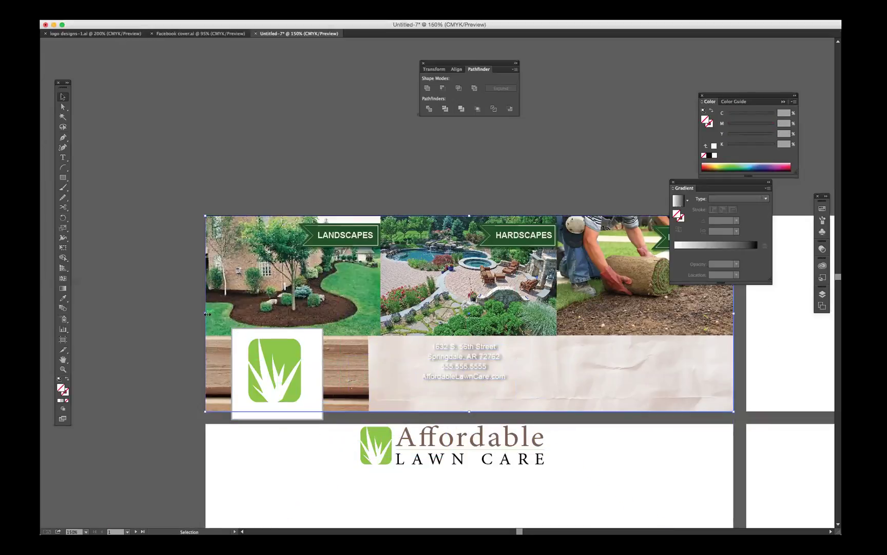
pyautogui.moveTo(207, 313); pyautogui.dragTo(207, 314)
# - Inside the clip group, stretch the wood and paper image wider toward the right and taller
pyautogui.moveTo(736, 312); pyautogui.dragTo(755, 312)
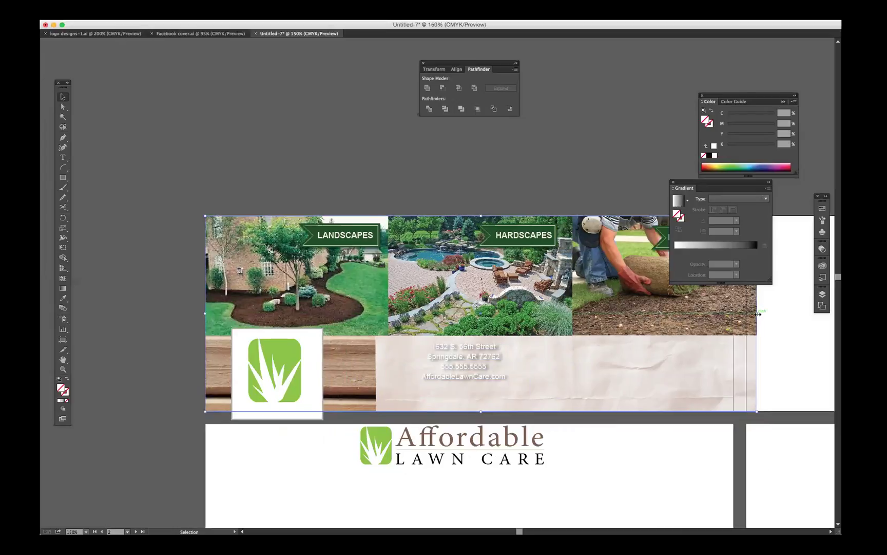
pyautogui.press('super+z')
pyautogui.doubleClick(673, 377)
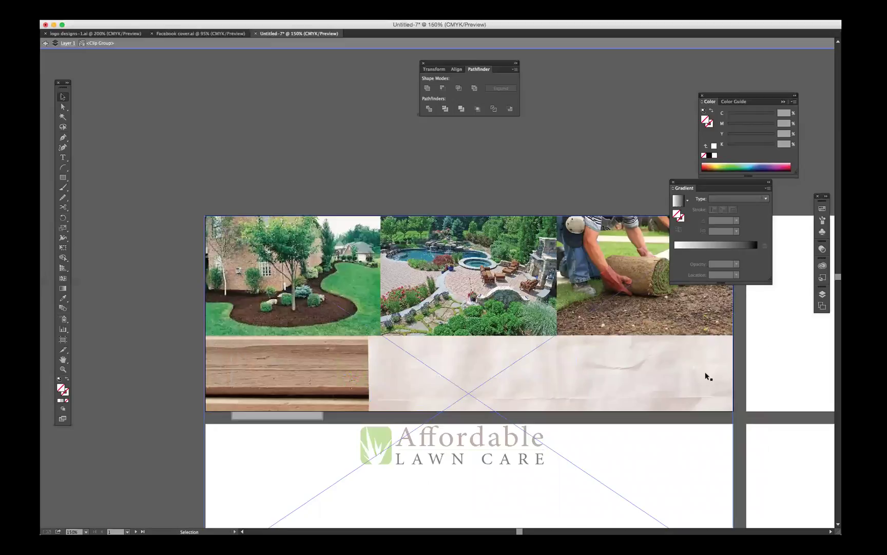
pyautogui.moveTo(734, 393); pyautogui.dragTo(755, 395)
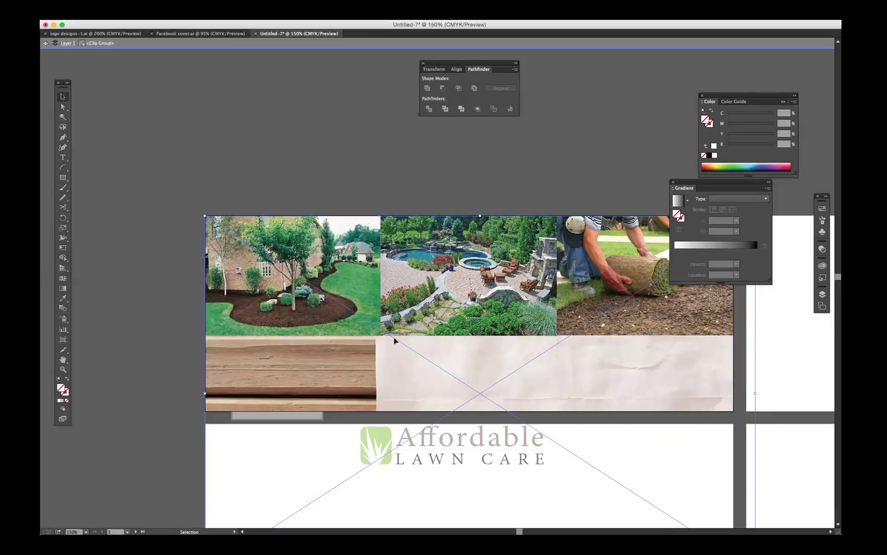
pyautogui.moveTo(756, 394); pyautogui.dragTo(772, 394)
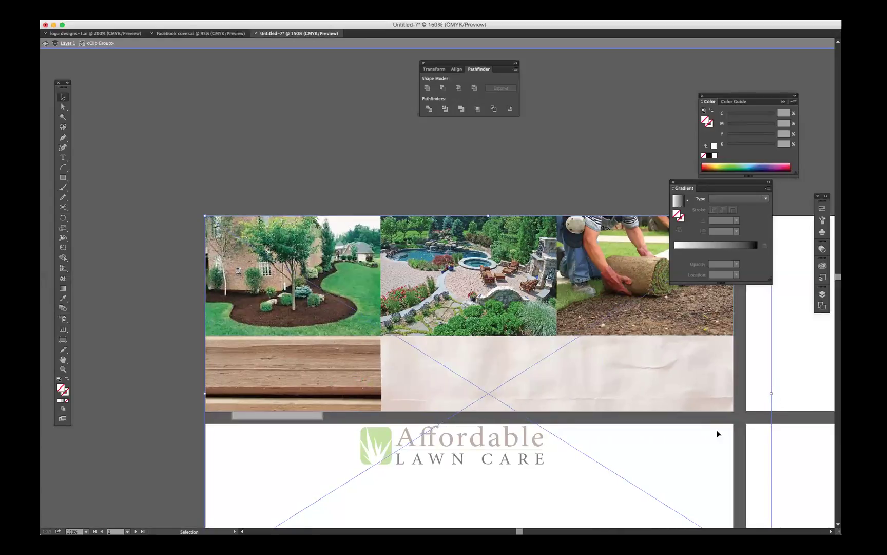
pyautogui.doubleClick(565, 499)
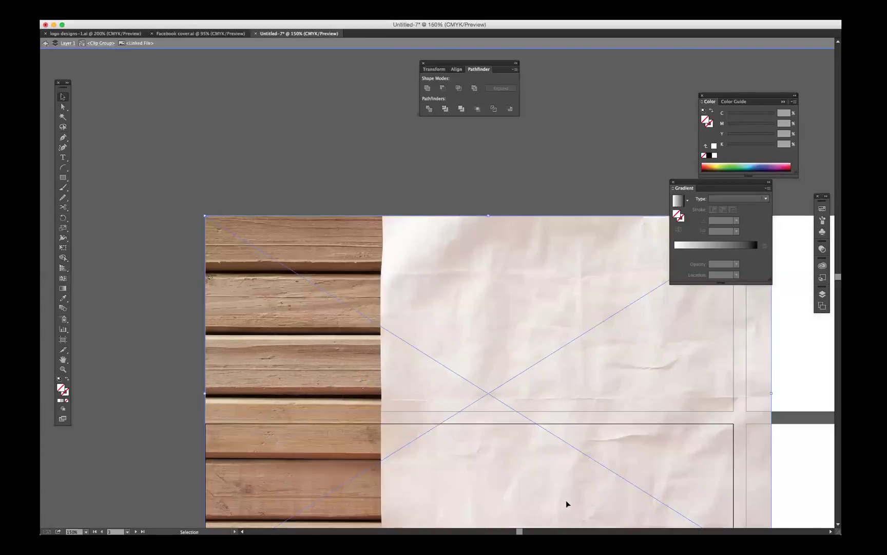
pyautogui.doubleClick(789, 410)
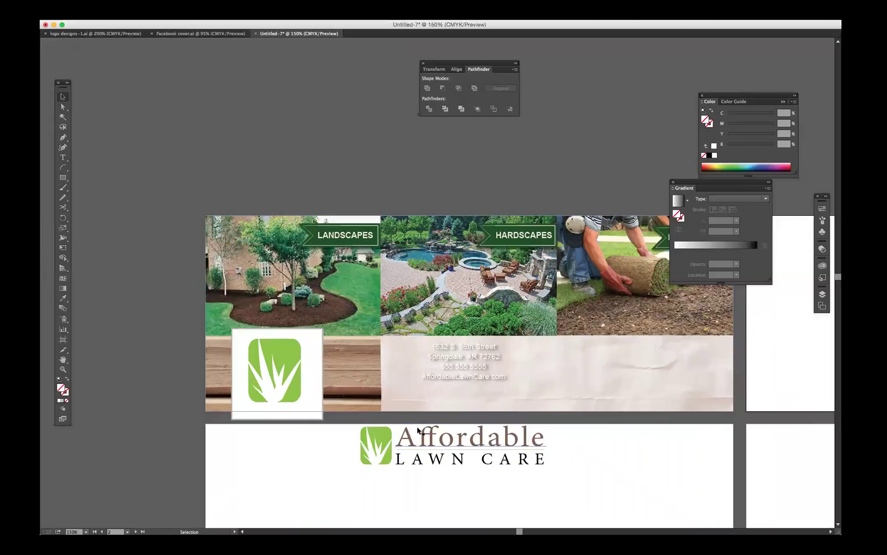
pyautogui.click(369, 391)
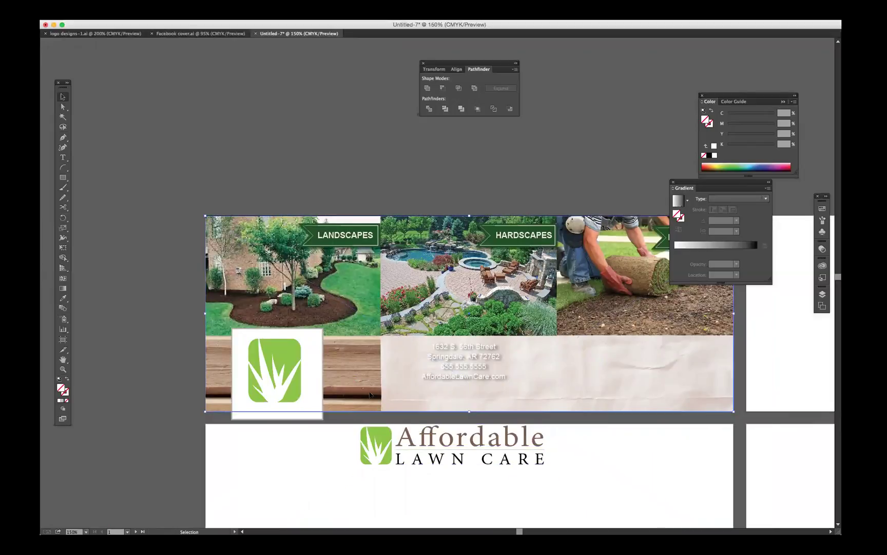
pyautogui.doubleClick(369, 392)
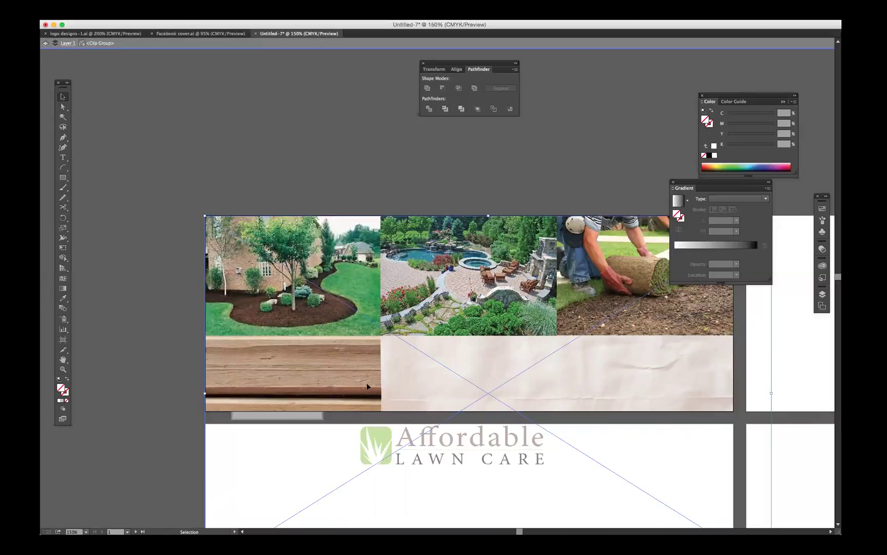
pyautogui.moveTo(488, 216); pyautogui.dragTo(489, 189)
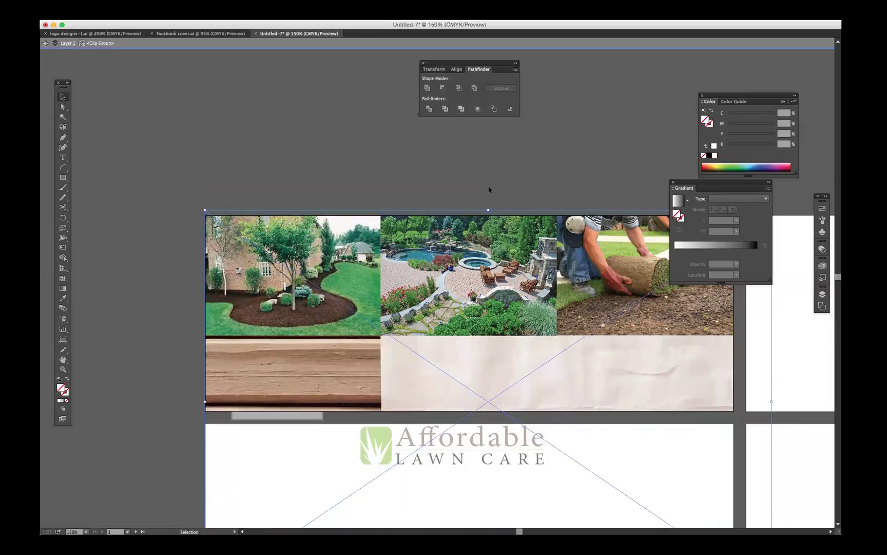
pyautogui.doubleClick(478, 158)
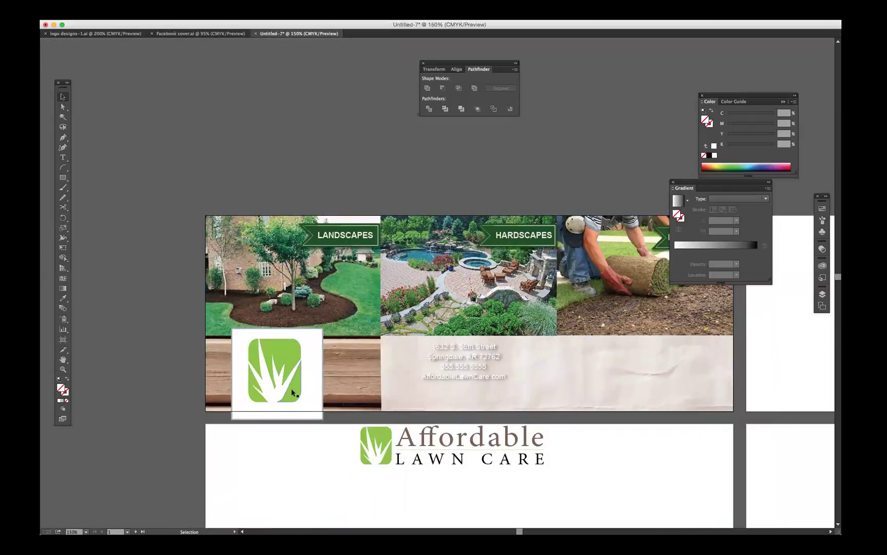
# - Recolour all four address lines with the Eyedropper to the banner's dark green
pyautogui.click(485, 365)
pyautogui.doubleClick(482, 358)
pyautogui.press('super+a')
pyautogui.click(63, 298)
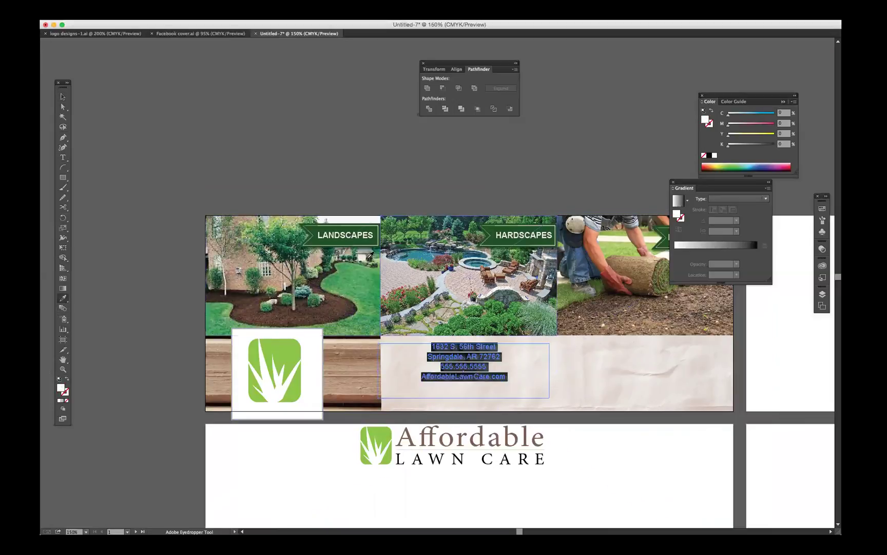
pyautogui.click(373, 242)
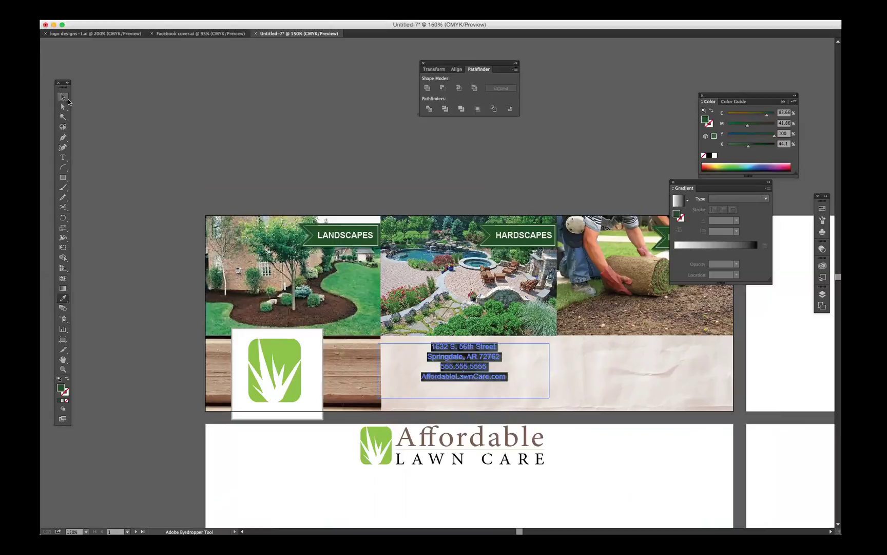
# - Give the address text a Darken drop shadow: 81% opacity, X 4 px, Y 2 px, blur 2 px
pyautogui.click(64, 97)
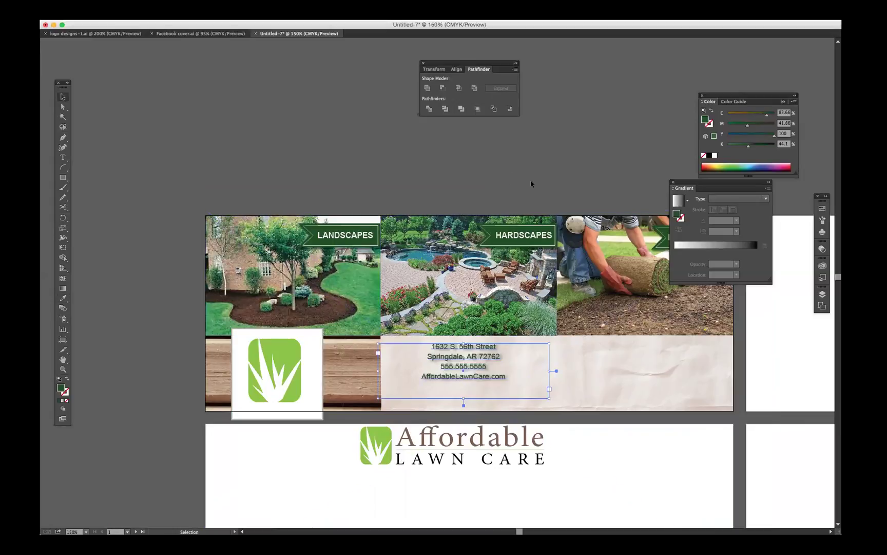
pyautogui.click(177, 10)
pyautogui.moveTo(257, 89)
pyautogui.click(303, 89)
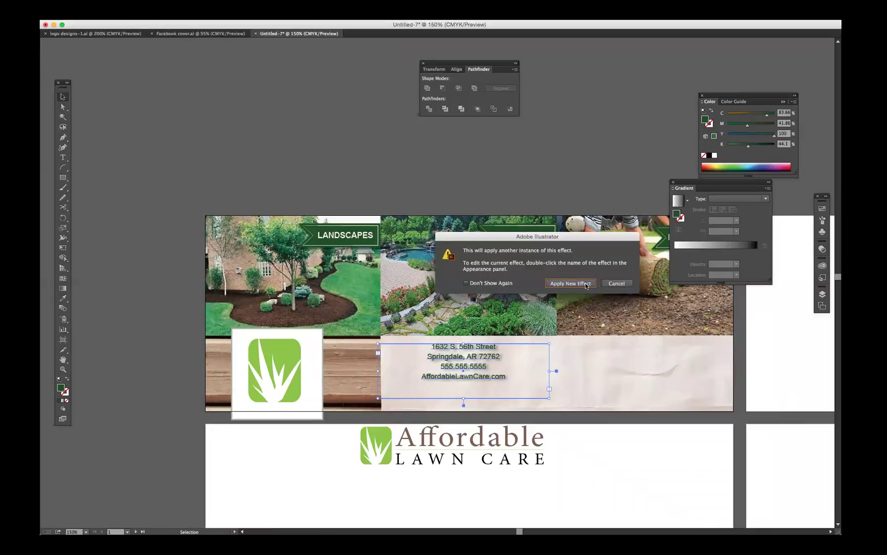
pyautogui.click(554, 284)
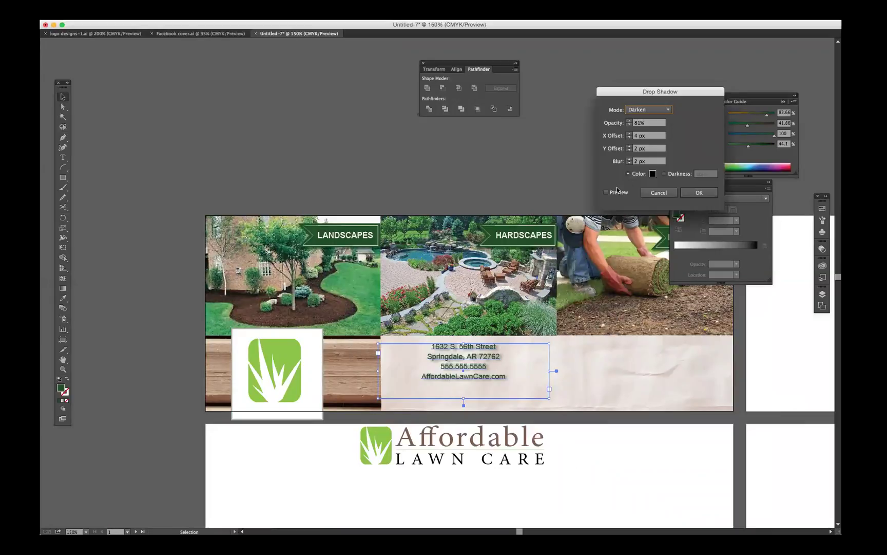
pyautogui.press('Tab')
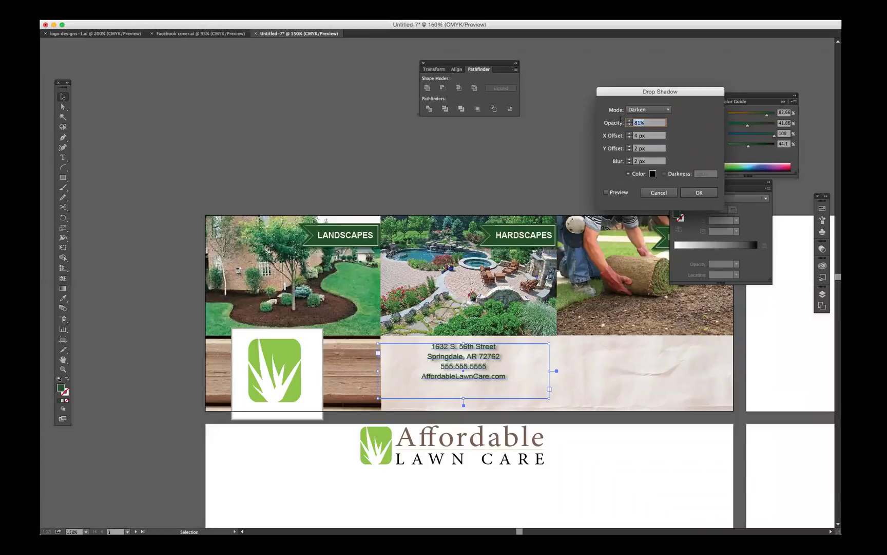
pyautogui.click(700, 191)
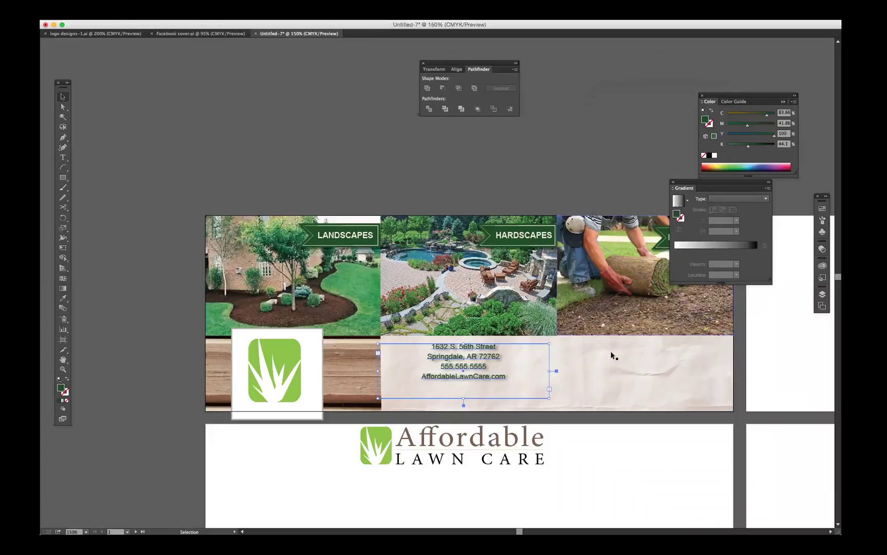
# - Dismiss the address text's context menu and select the Affordable wordmark
pyautogui.rightClick(477, 358)
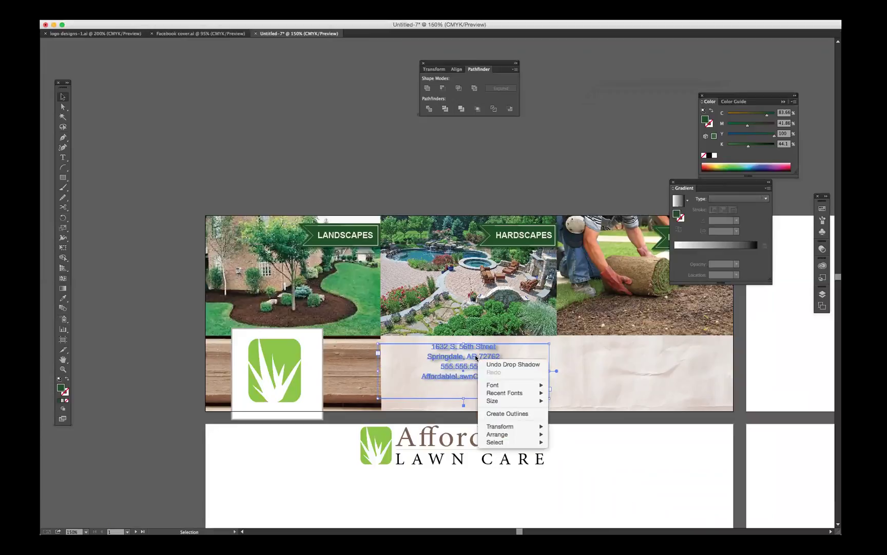
pyautogui.press('Escape')
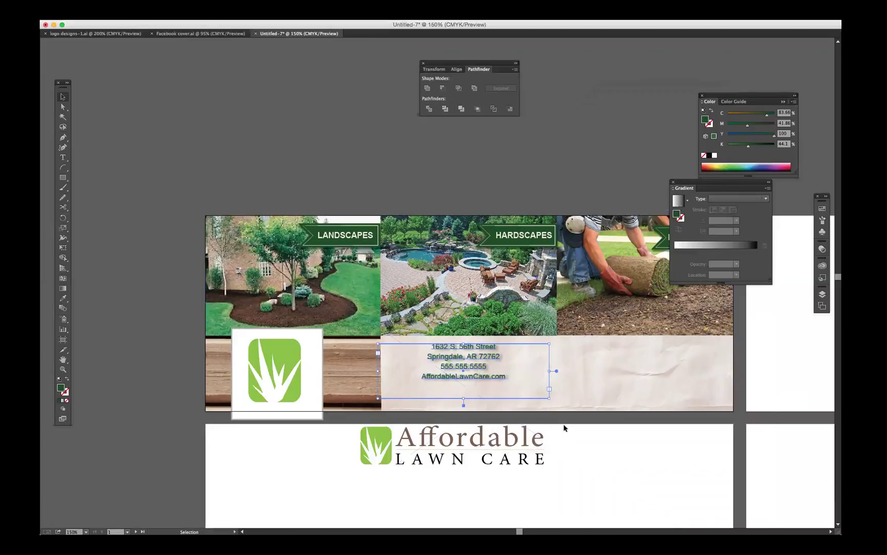
pyautogui.click(565, 427)
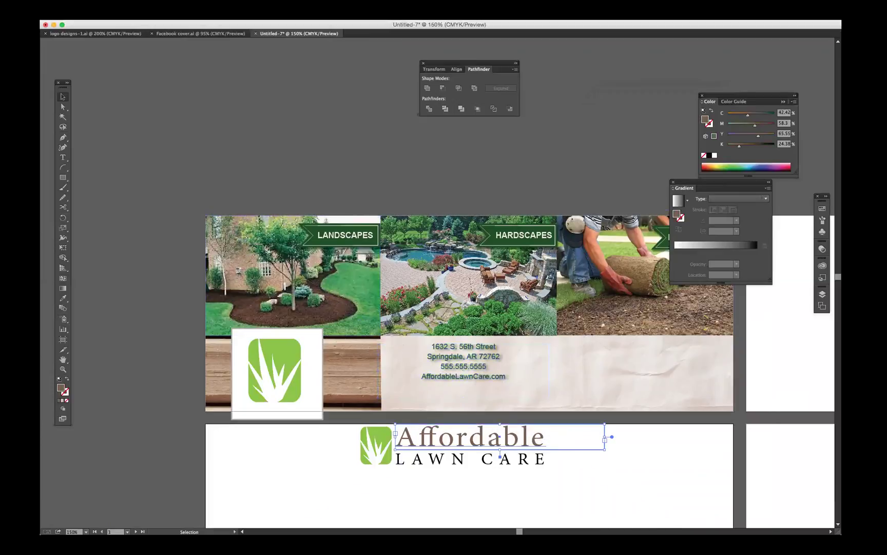
# - Replace the old address frame with a new area-type box on the paper strip holding the pasted four lines
pyautogui.tripleClick(453, 346)
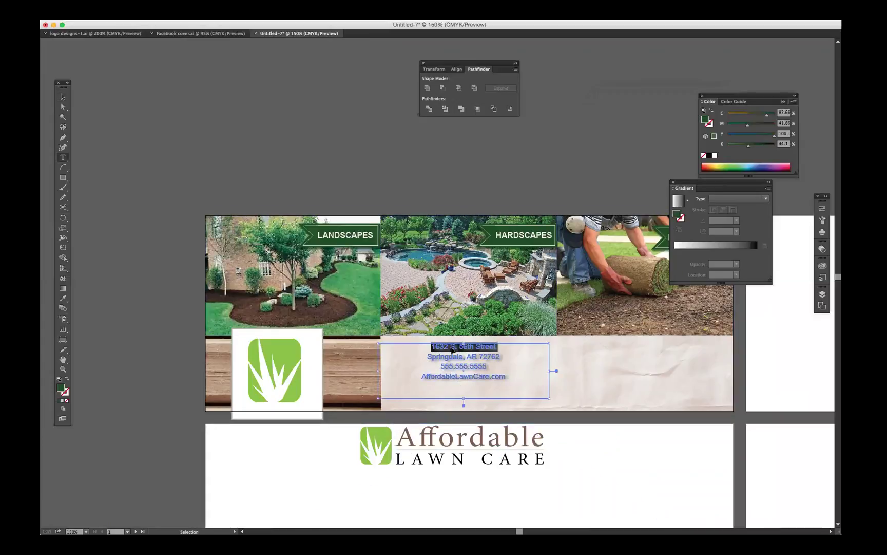
pyautogui.press('super+a')
pyautogui.press('super+c')
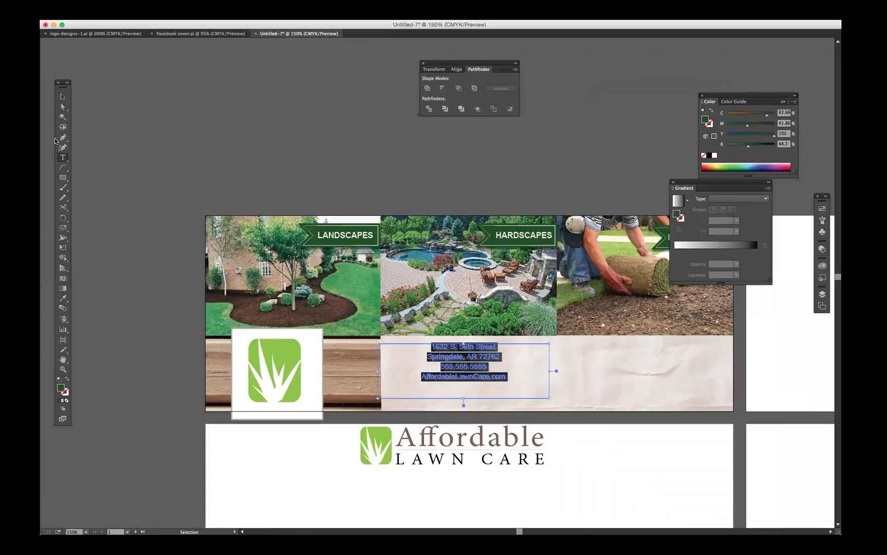
pyautogui.click(63, 97)
pyautogui.press('Delete')
pyautogui.press('t')
pyautogui.moveTo(397, 341); pyautogui.dragTo(543, 396)
pyautogui.press('super+v')
pyautogui.click(63, 97)
pyautogui.moveTo(470, 359)
pyautogui.mouseDown()
pyautogui.moveTo(479, 366)
pyautogui.moveTo(471, 364)
pyautogui.mouseUp()
# - Move the Affordable Lawn Care logo onto the paper strip, enlarge it and nudge it right
pyautogui.moveTo(436, 446); pyautogui.dragTo(611, 366)
pyautogui.click(769, 415)
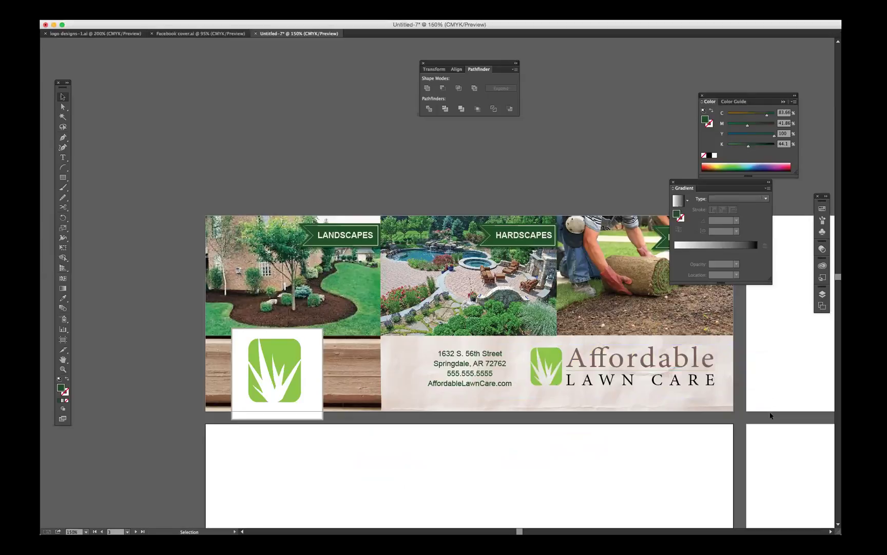
pyautogui.moveTo(786, 343); pyautogui.dragTo(556, 409)
pyautogui.click(491, 359)
pyautogui.keyDown('shift'); pyautogui.click(497, 352); pyautogui.keyUp('shift')
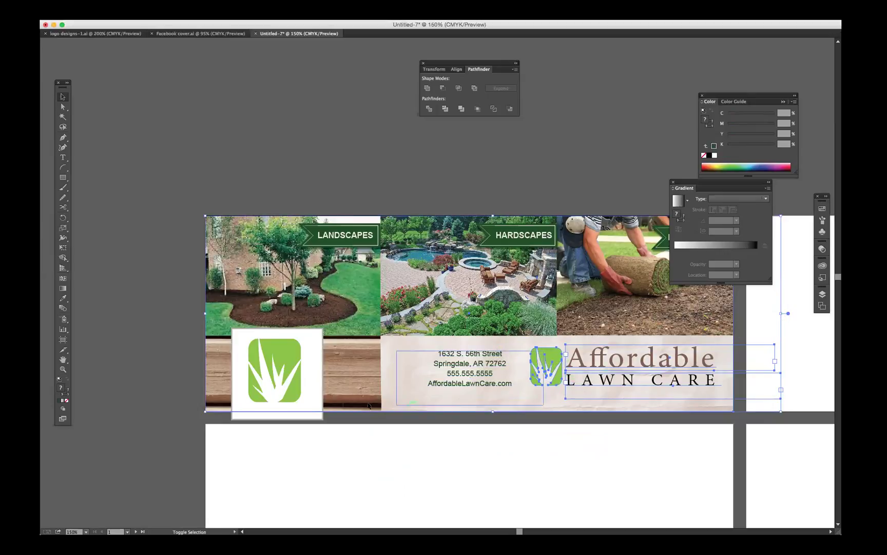
pyautogui.keyDown('shift'); pyautogui.click(387, 410); pyautogui.keyUp('shift')
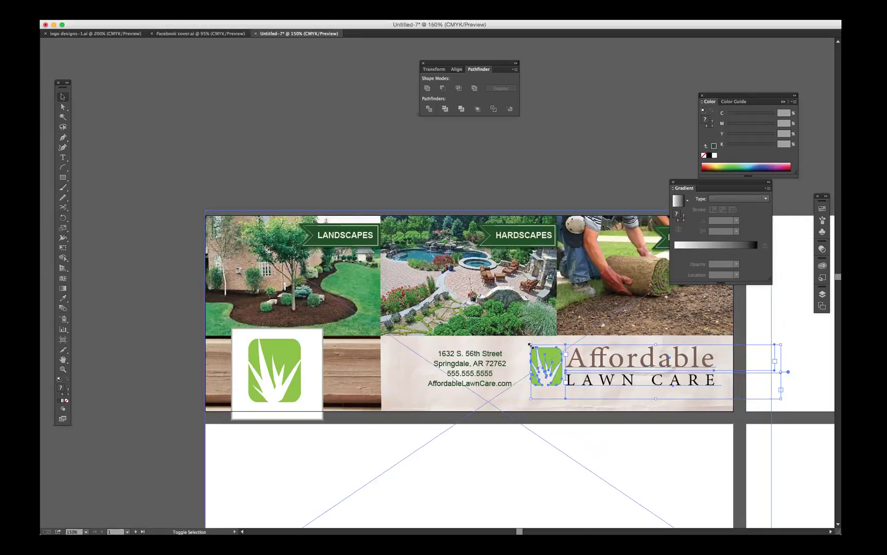
pyautogui.press('super+z')
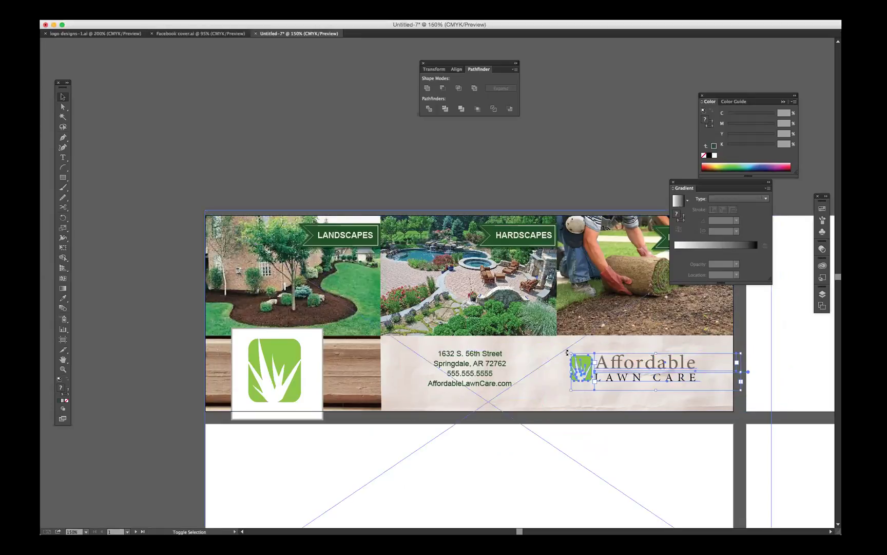
pyautogui.moveTo(571, 352); pyautogui.dragTo(549, 347)
pyautogui.press('Right')
pyautogui.press('Right')
pyautogui.press('Right')
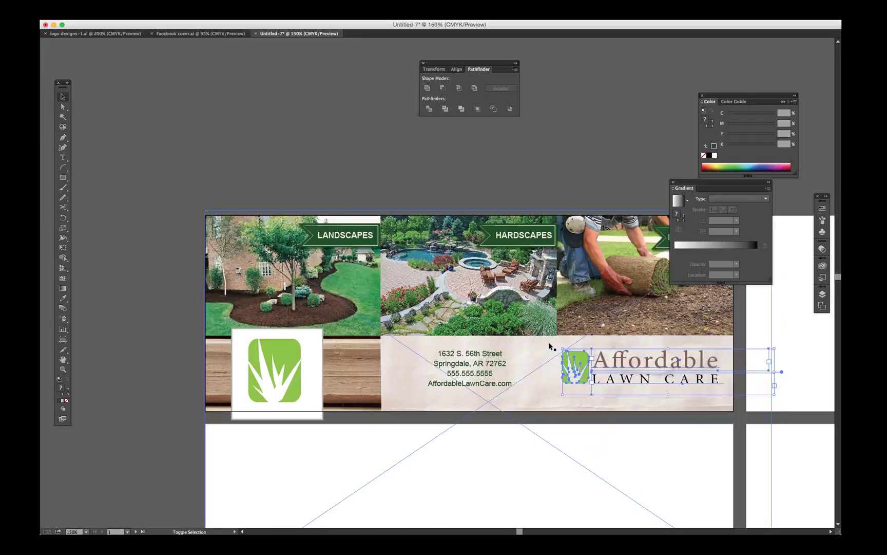
pyautogui.press('Right')
pyautogui.press('Right')
pyautogui.press('Right')
pyautogui.press('Right')
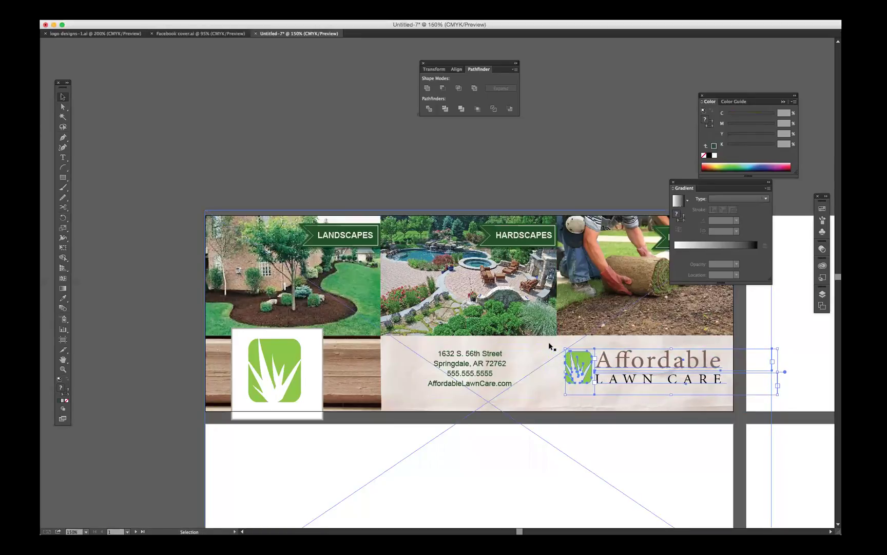
pyautogui.click(491, 495)
# - Tighten the line spacing of the four address lines
pyautogui.click(467, 372)
pyautogui.press('t')
pyautogui.click(468, 375)
pyautogui.hotkey('ctrl', 'a')
pyautogui.hotkey('alt', 'Up')
pyautogui.hotkey('alt', 'Up')
pyautogui.hotkey('alt', 'Up')
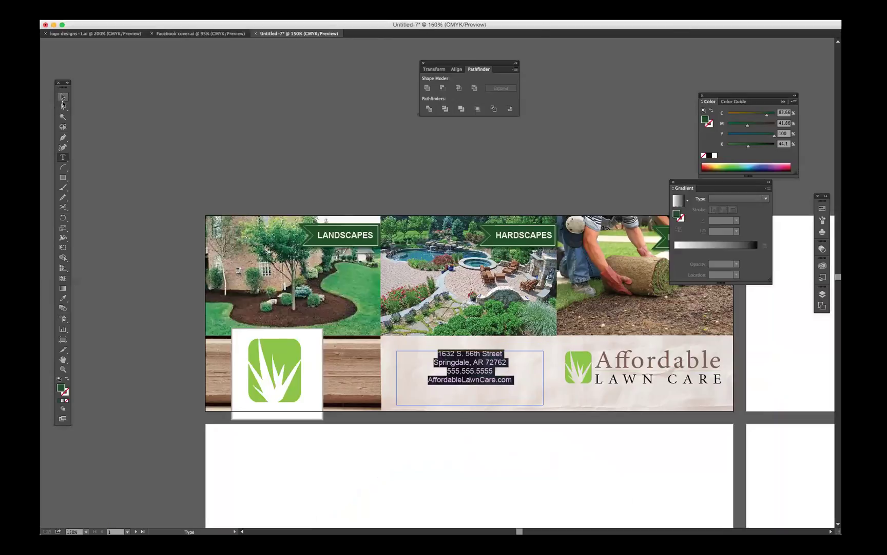
# - Increase the address leading and nudge the address block up slightly
pyautogui.click(63, 98)
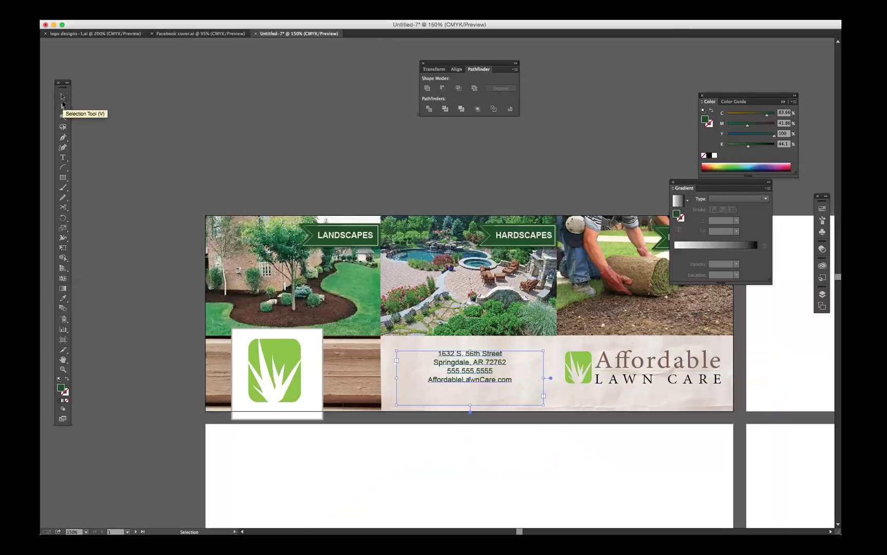
pyautogui.tripleClick(460, 355)
pyautogui.hotkey('ctrl', 'a')
pyautogui.hotkey('alt', 'Down')
pyautogui.hotkey('alt', 'Down')
pyautogui.hotkey('alt', 'Down')
pyautogui.click(63, 97)
pyautogui.press('Up')
pyautogui.press('Up')
pyautogui.press('Up')
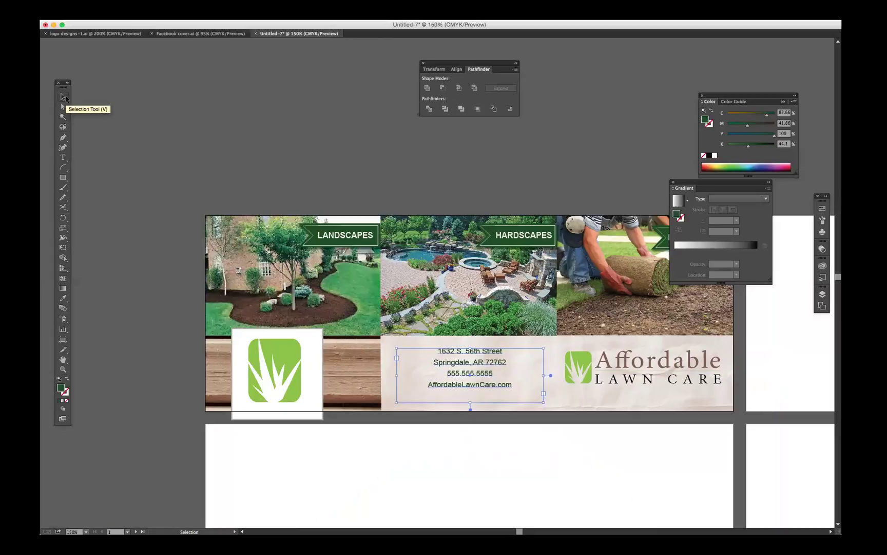
pyautogui.click(402, 446)
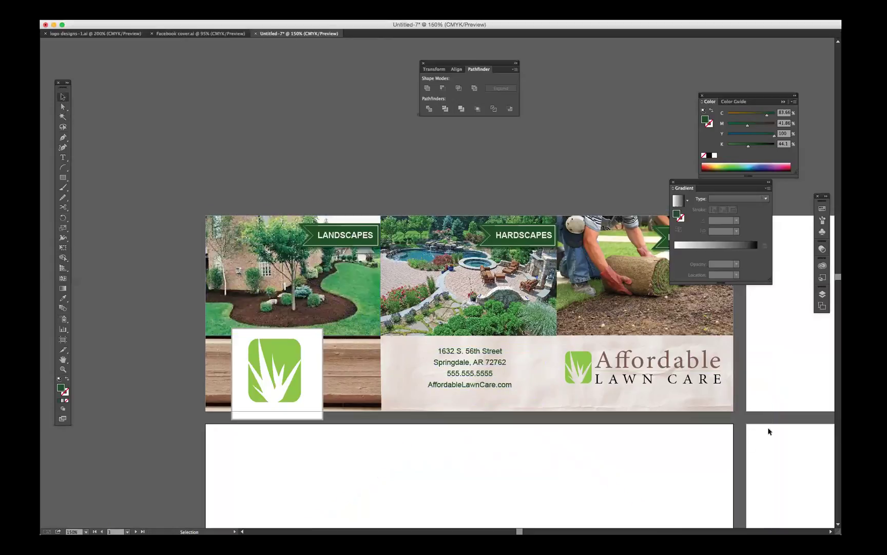
# - Shift the Affordable Lawn Care logo group left with arrow-key nudges
pyautogui.click(564, 375)
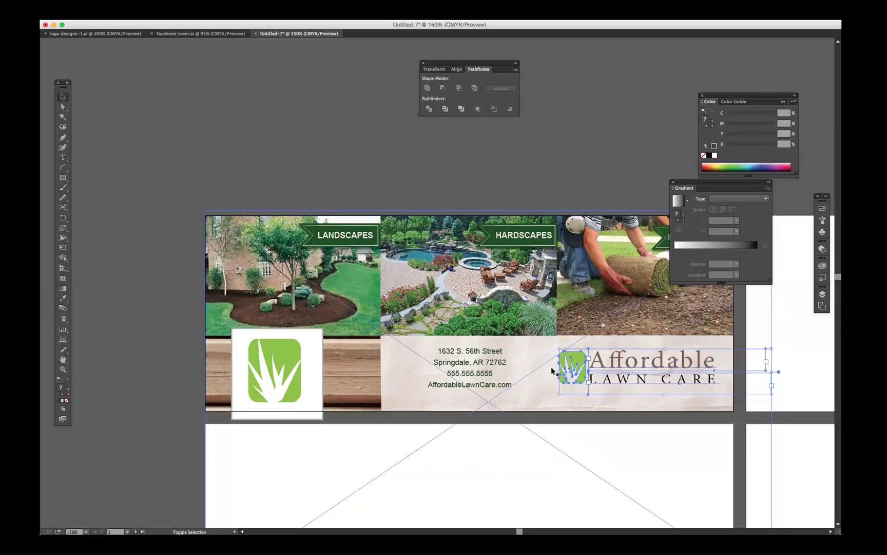
pyautogui.press('Right')
pyautogui.press('Right')
pyautogui.press('Right')
pyautogui.press('Right')
pyautogui.press('Right')
pyautogui.press('Right')
pyautogui.press('Right')
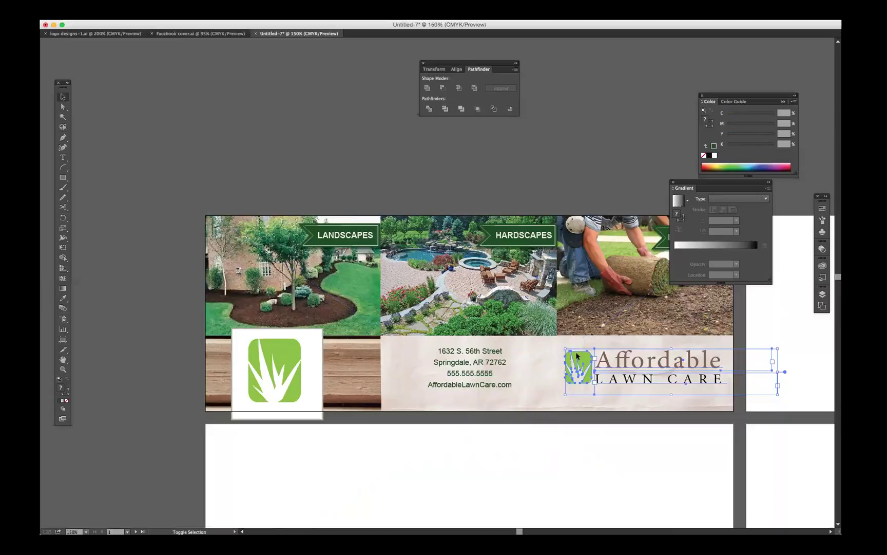
pyautogui.hotkey('shift', 'Left')
pyautogui.hotkey('shift', 'Left')
pyautogui.hotkey('shift', 'Left')
pyautogui.hotkey('shift', 'Left')
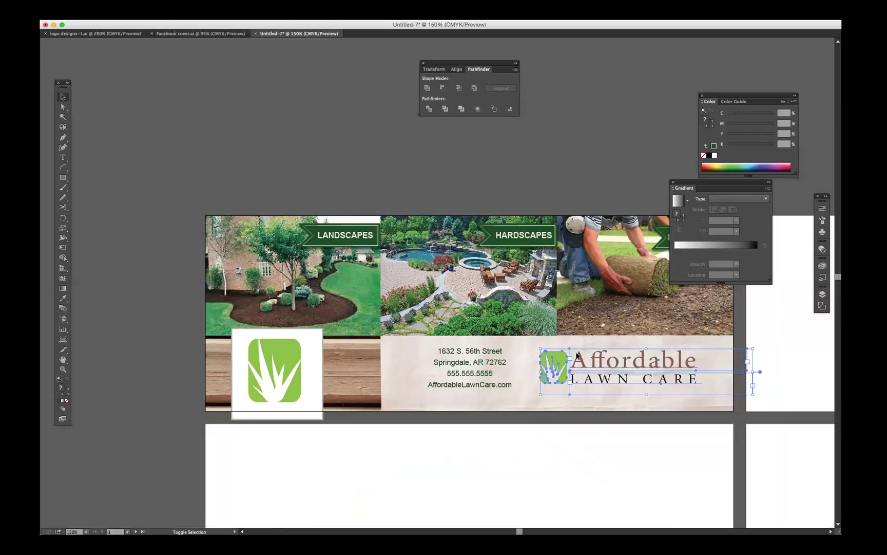
pyautogui.hotkey('shift', 'Left')
pyautogui.scroll(2, 743, 363)
pyautogui.hscroll(-2, 743, 362)
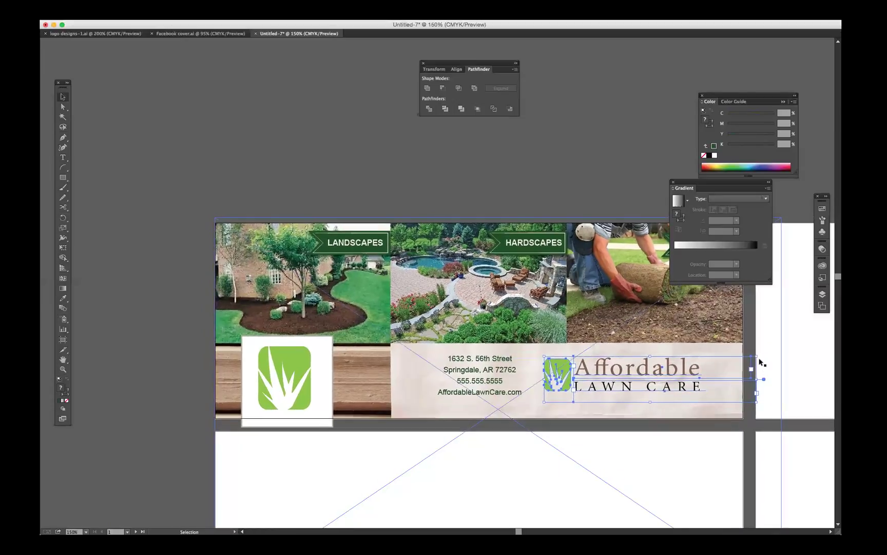
# - Scale up the logo group around its centre and fine-tune its position beside the address
pyautogui.moveTo(758, 358); pyautogui.dragTo(785, 349)
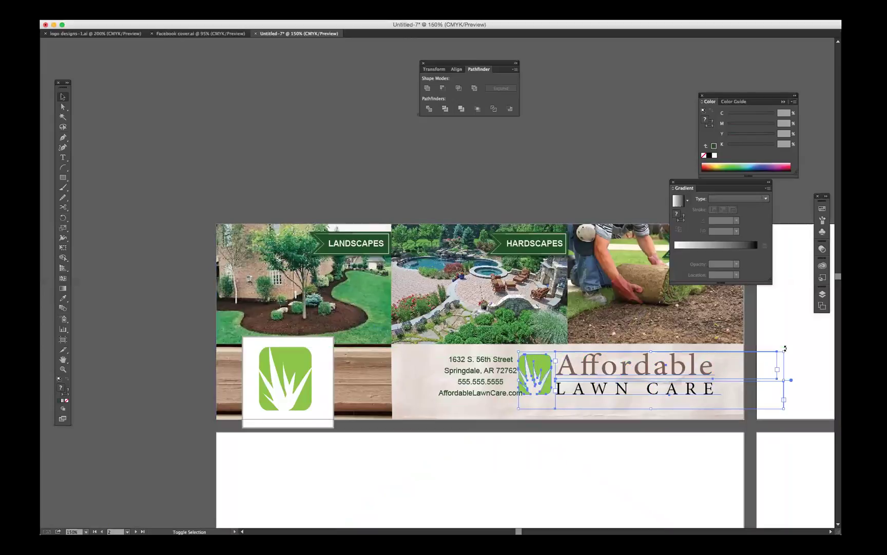
pyautogui.hotkey('shift', 'Right')
pyautogui.hotkey('shift', 'Right')
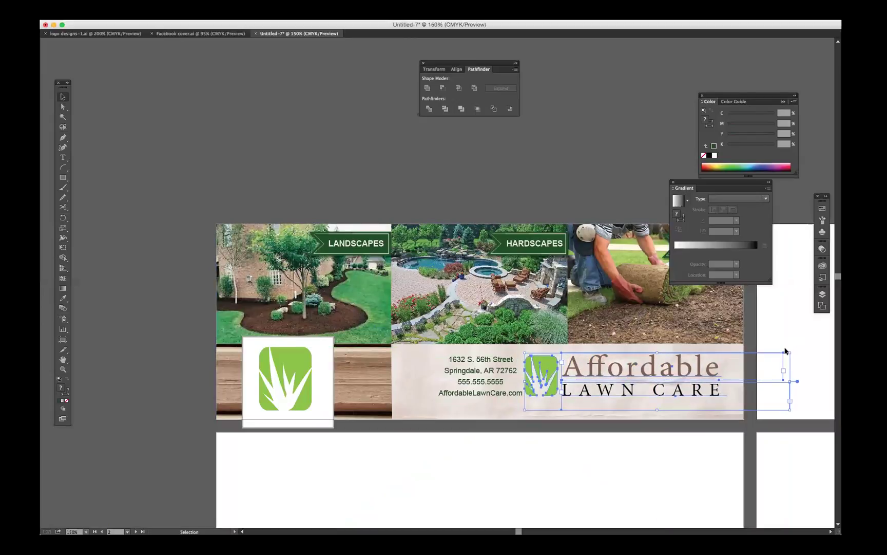
pyautogui.press('Down')
pyautogui.press('Down')
pyautogui.hotkey('shift', 'Right')
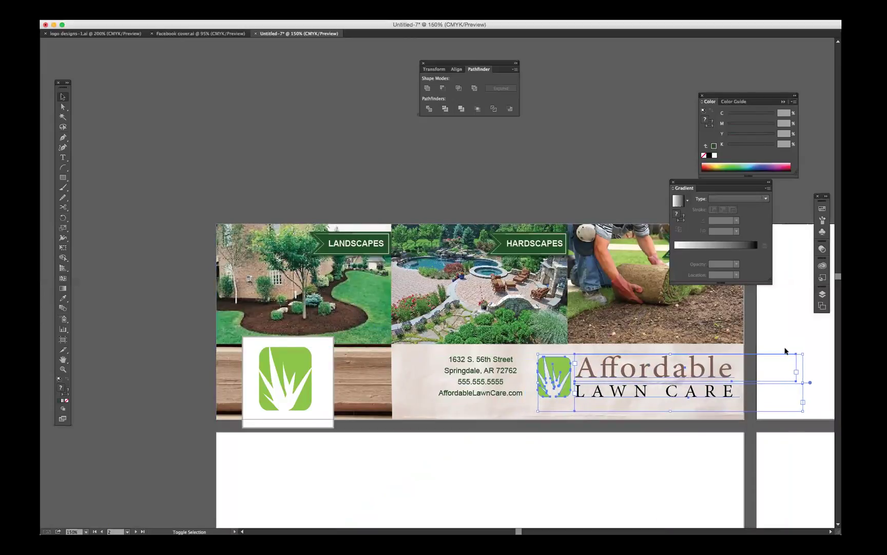
pyautogui.press('Left')
pyautogui.press('Left')
pyautogui.press('Left')
pyautogui.press('Up')
pyautogui.press('Up')
pyautogui.click(782, 325)
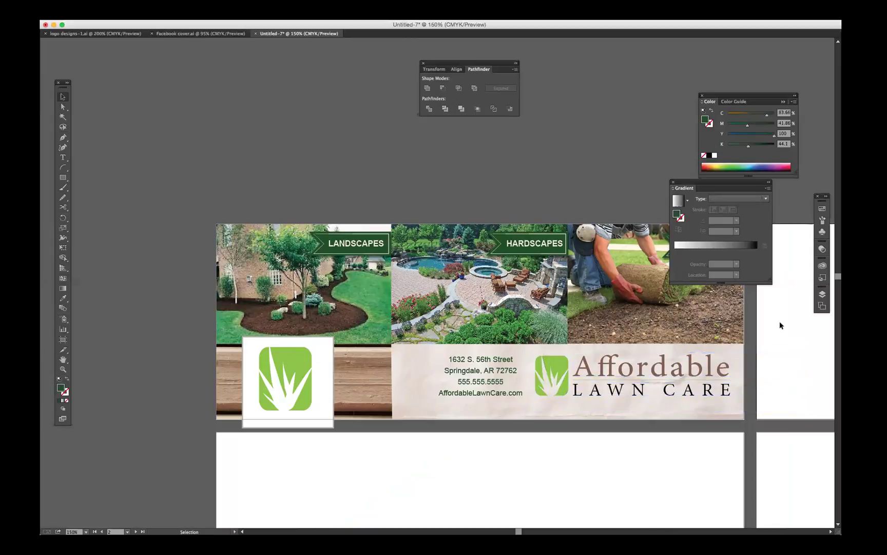
pyautogui.hscroll(5, 793, 341)
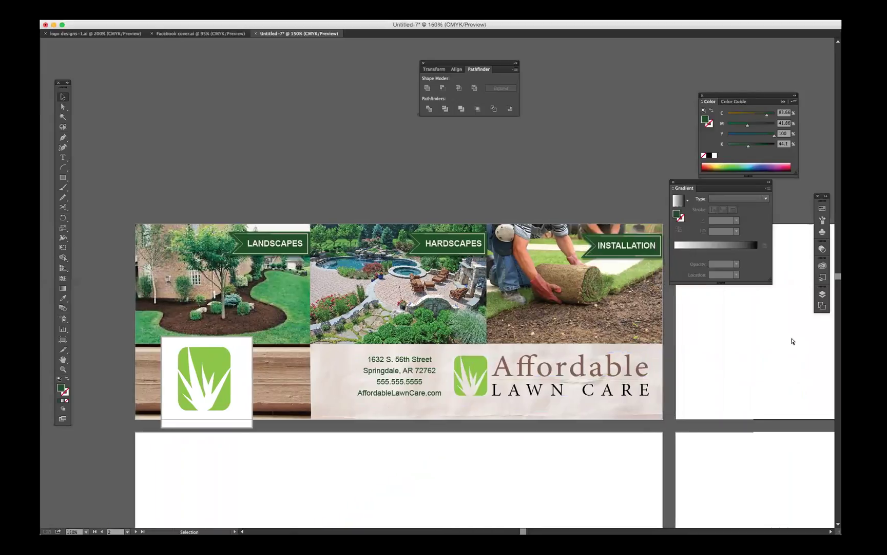
# - Shrink the LAWN CARE text frame so it fits snugly around its words
pyautogui.press('super+minus')
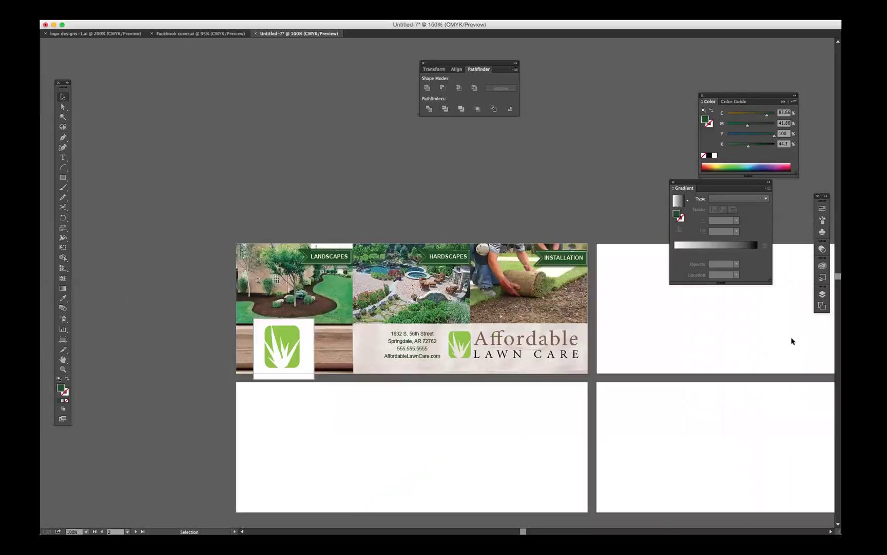
pyautogui.click(603, 365)
pyautogui.moveTo(626, 367); pyautogui.dragTo(589, 362)
pyautogui.click(620, 367)
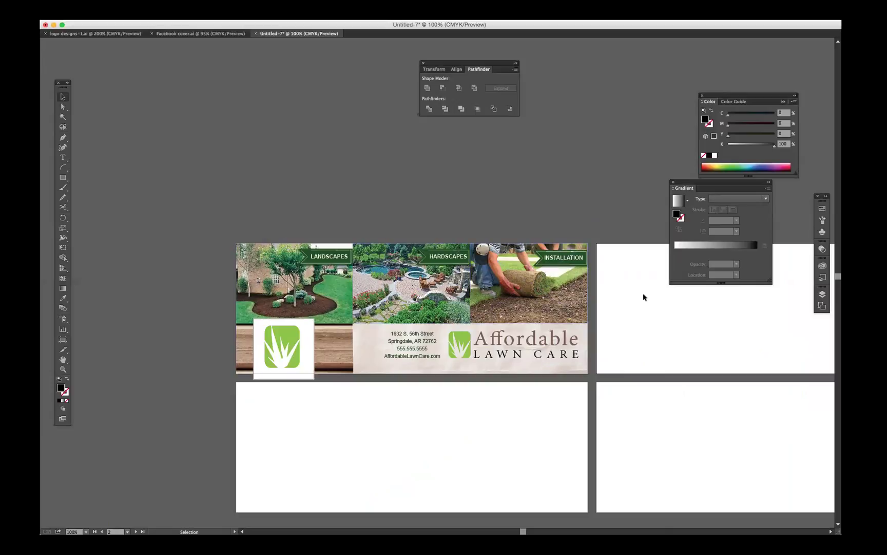
pyautogui.hscroll(5, 644, 297)
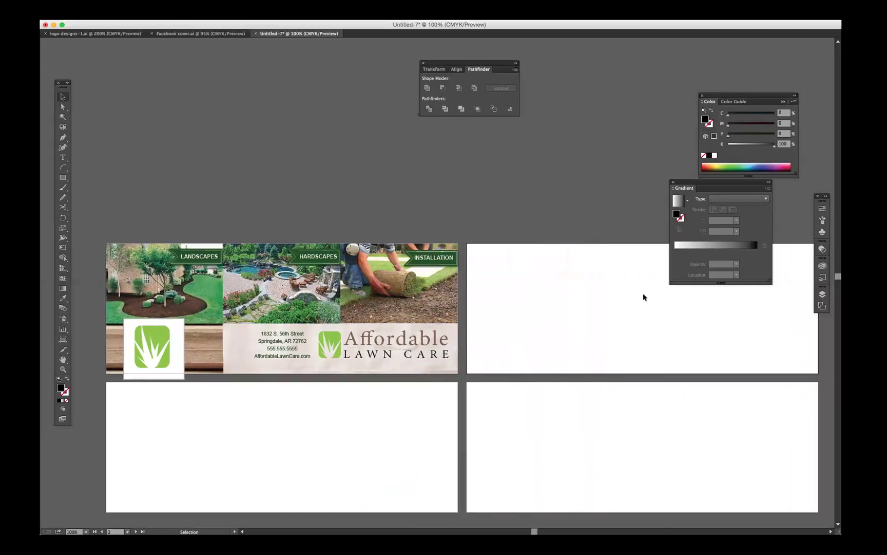
# - Hide and restore the panels, then view the finished cover in full-screen mode
pyautogui.press('Tab')
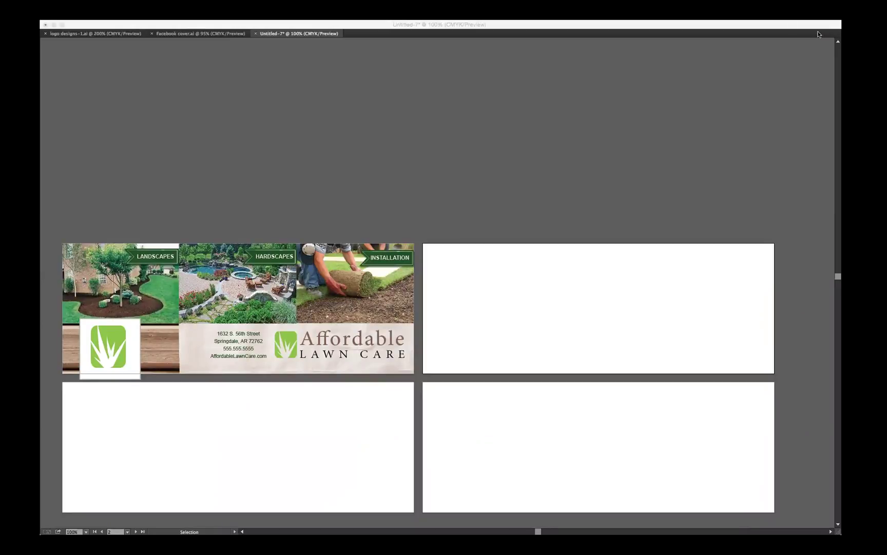
pyautogui.press('Tab')
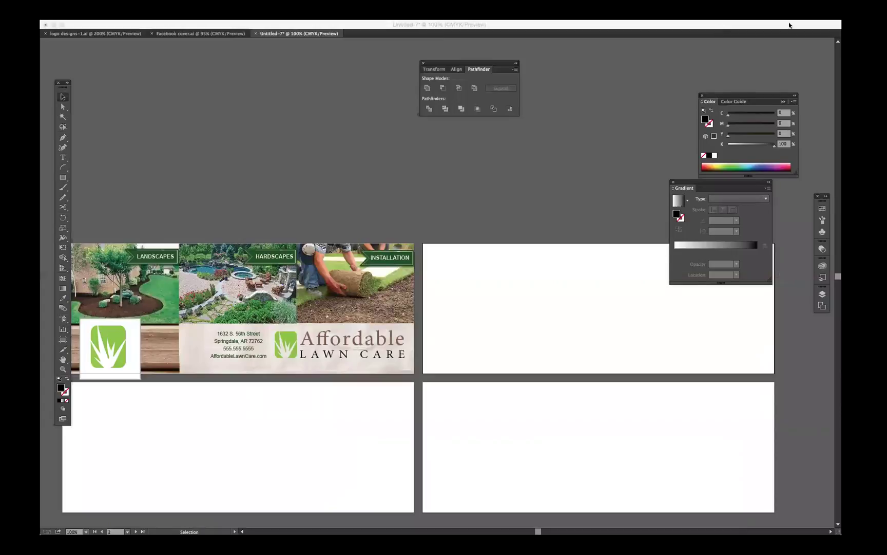
pyautogui.press('f')
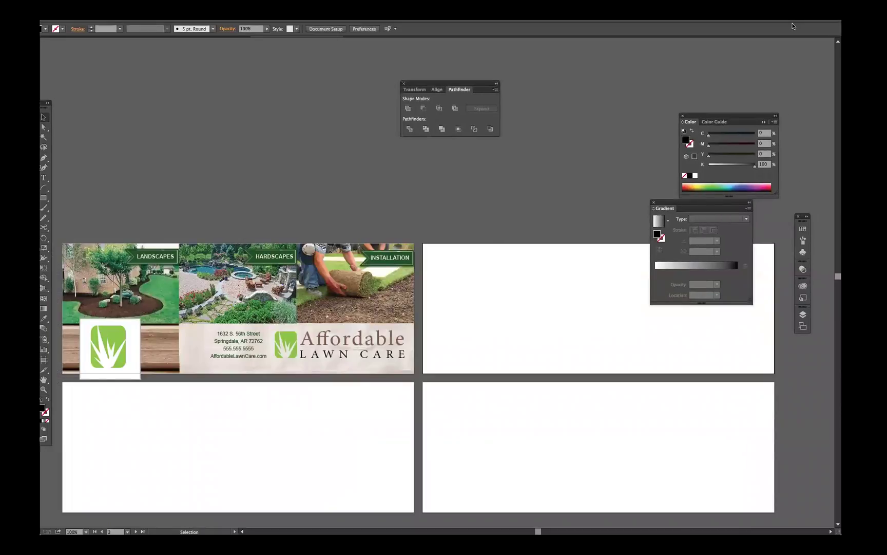
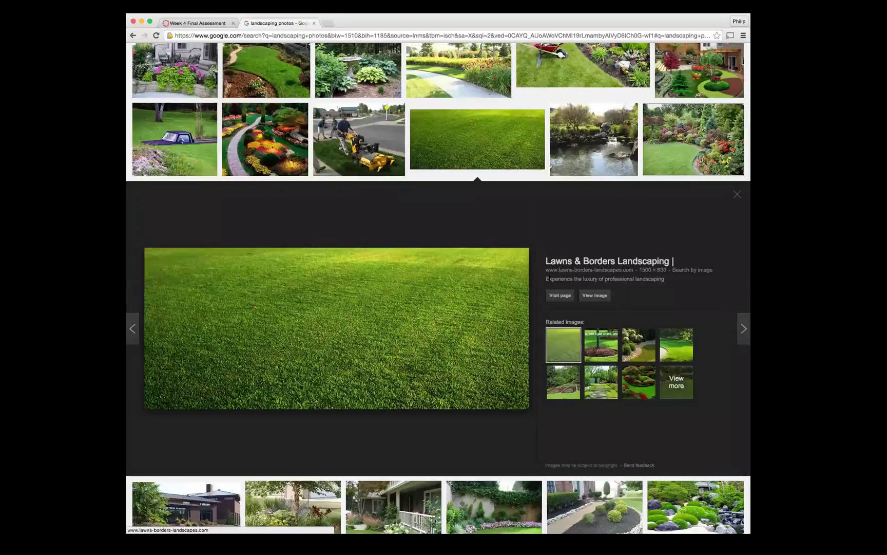
# - Open the full-size grass photo grassdarker21-1500x630.jpg, then return to the Illustrator banner
pyautogui.click(592, 295)
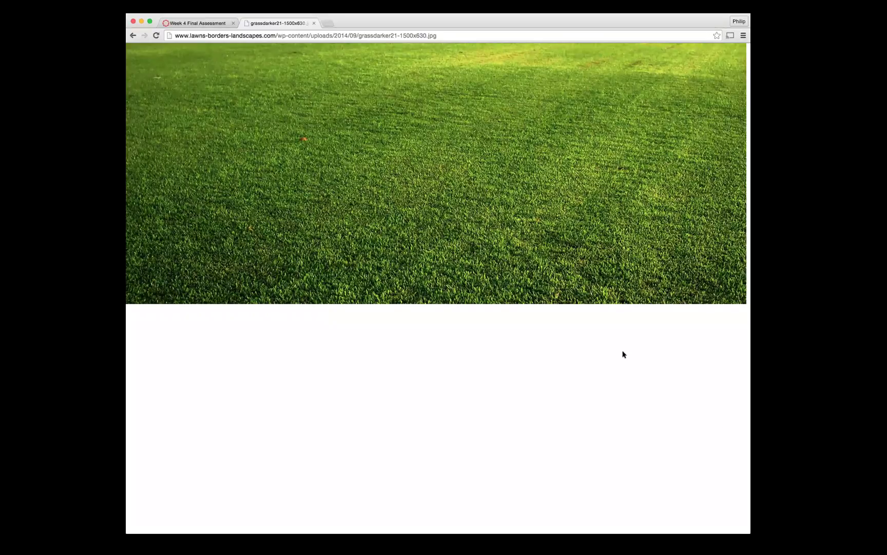
pyautogui.press('super+Tab')
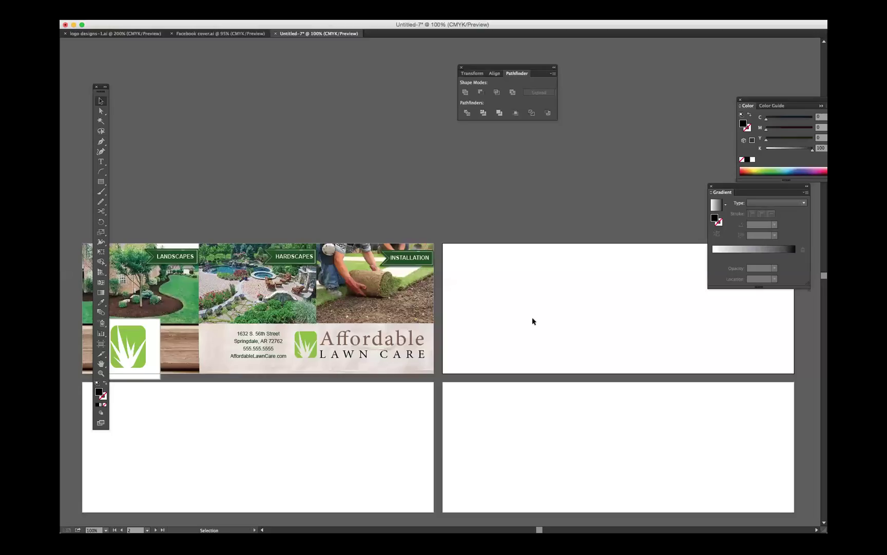
# - Place the grass photo on the upper-right artboard and stretch it to fill the artboard edge to edge
pyautogui.moveTo(532, 300); pyautogui.dragTo(527, 292)
pyautogui.moveTo(601, 322); pyautogui.dragTo(686, 358)
pyautogui.moveTo(567, 326)
pyautogui.mouseDown()
pyautogui.moveTo(498, 297)
pyautogui.moveTo(572, 326)
pyautogui.moveTo(571, 314)
pyautogui.mouseUp()
pyautogui.hscroll(5, 573, 311)
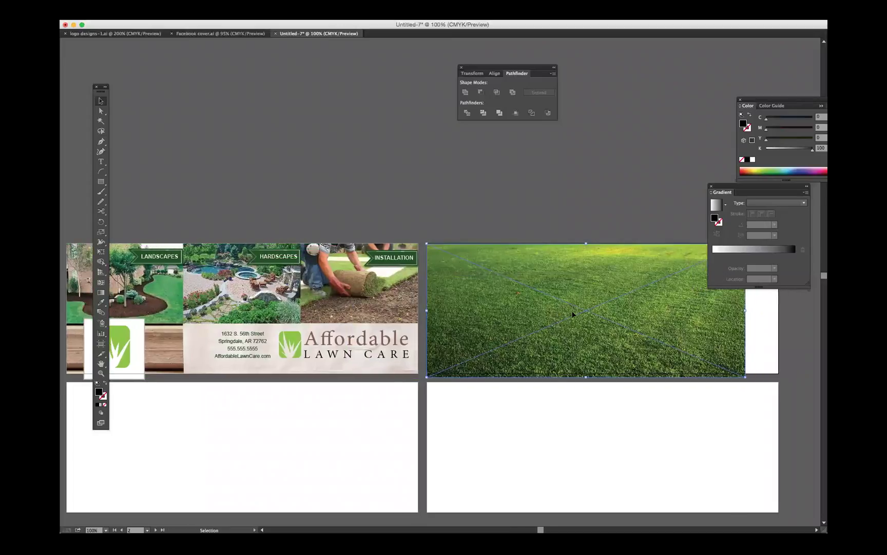
pyautogui.moveTo(672, 310); pyautogui.dragTo(705, 310)
pyautogui.moveTo(529, 378); pyautogui.dragTo(529, 375)
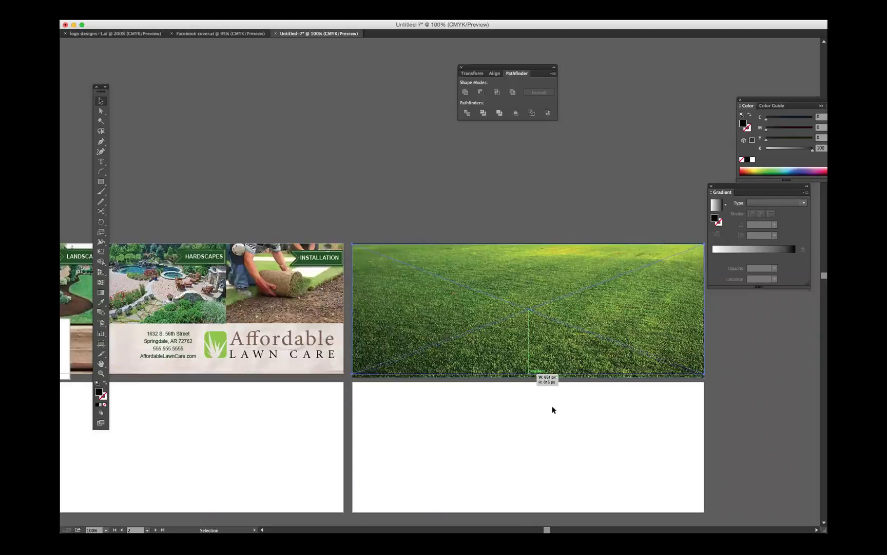
pyautogui.moveTo(553, 409); pyautogui.dragTo(557, 406)
# - Copy the green leaf logo tile from the first banner onto the grass banner
pyautogui.hscroll(-3, 557, 406)
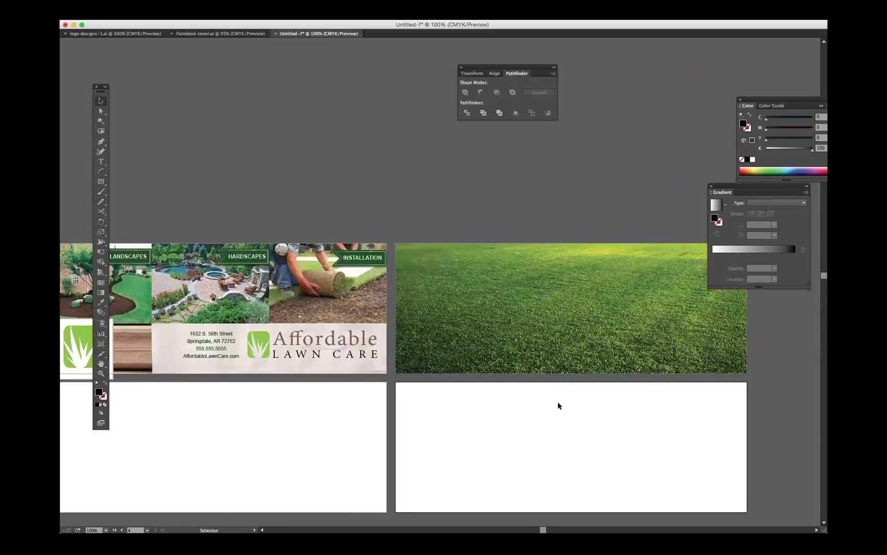
pyautogui.hscroll(-3, 559, 405)
pyautogui.click(147, 350)
pyautogui.moveTo(155, 341); pyautogui.dragTo(524, 341)
# - Bring the copied logo tile in front of the grass photo
pyautogui.click(554, 401)
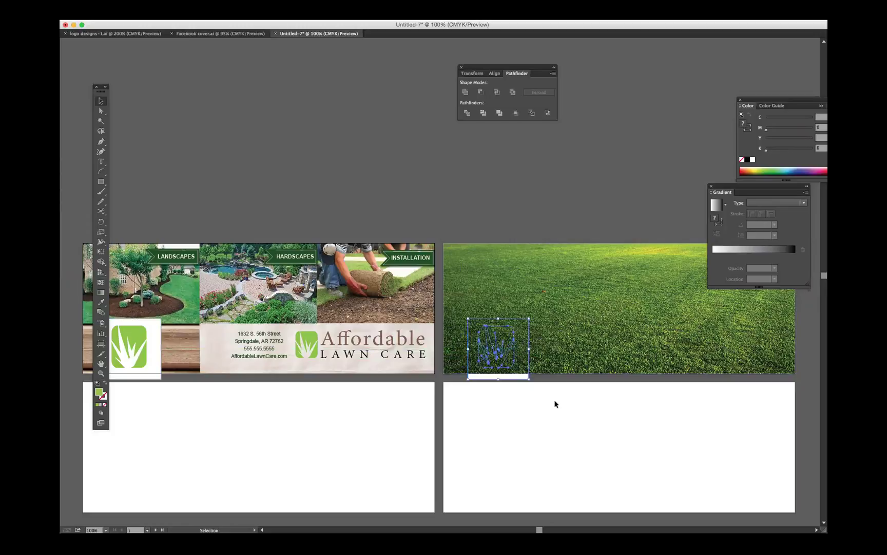
pyautogui.click(511, 377)
pyautogui.rightClick(515, 338)
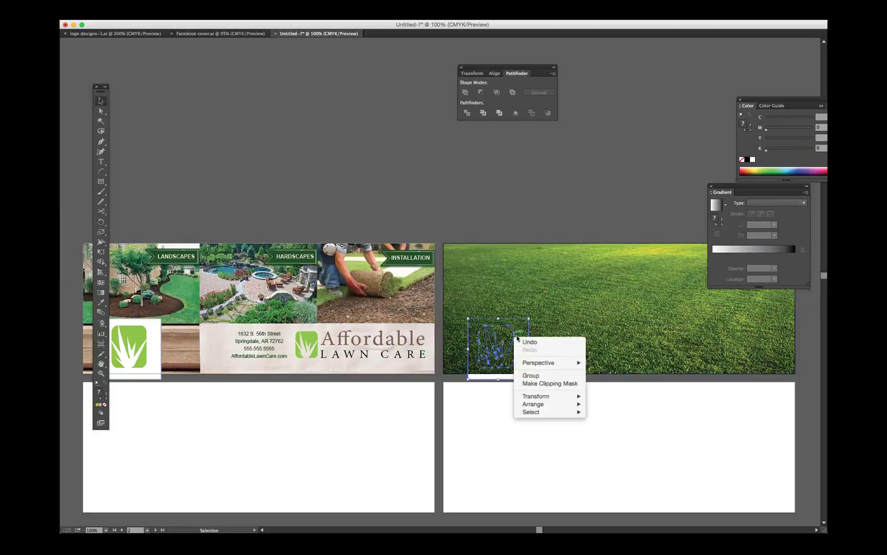
pyautogui.click(602, 406)
pyautogui.click(602, 403)
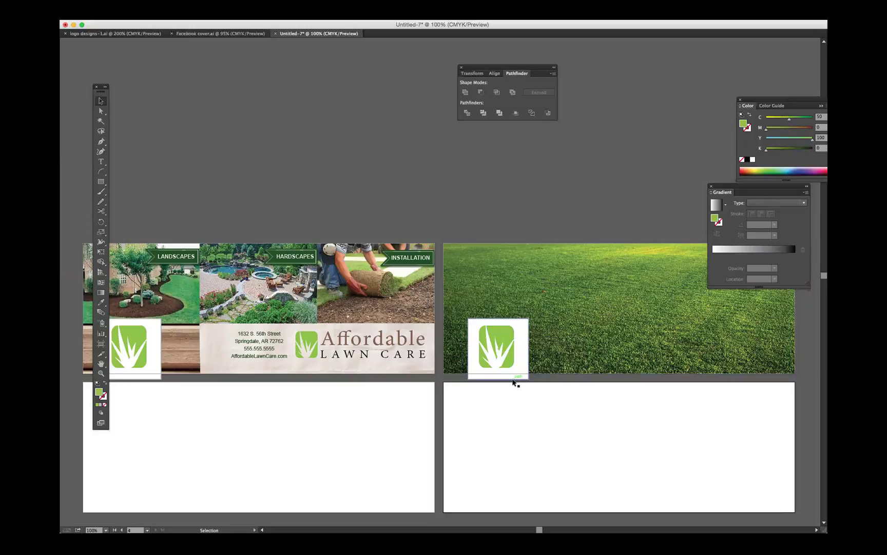
# - Delete the leaf logo from the copied tile, leaving a plain white tile on the grass
pyautogui.click(518, 338)
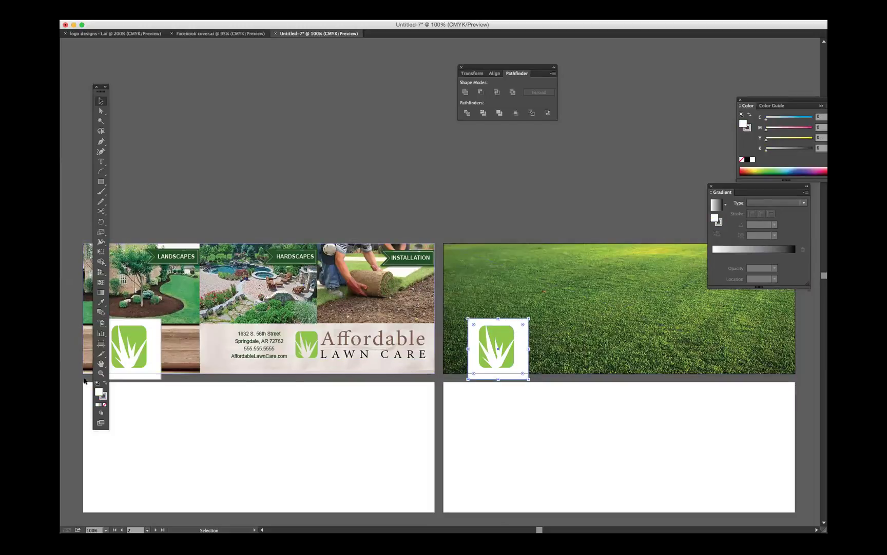
pyautogui.click(106, 405)
pyautogui.click(484, 431)
pyautogui.click(502, 339)
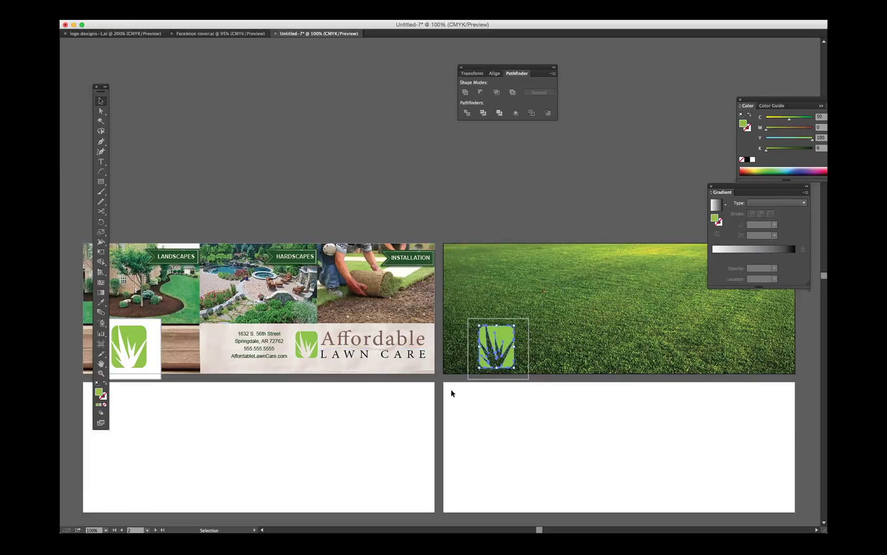
pyautogui.click(504, 393)
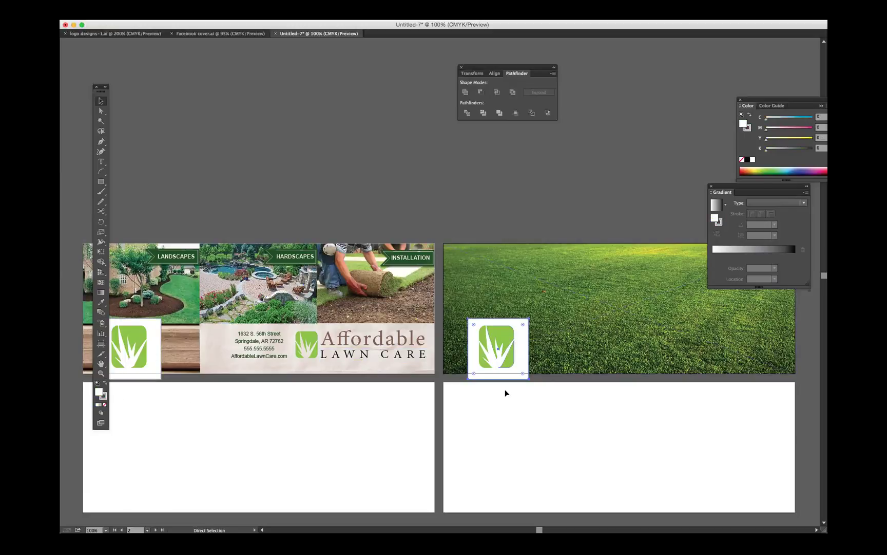
pyautogui.click(506, 350)
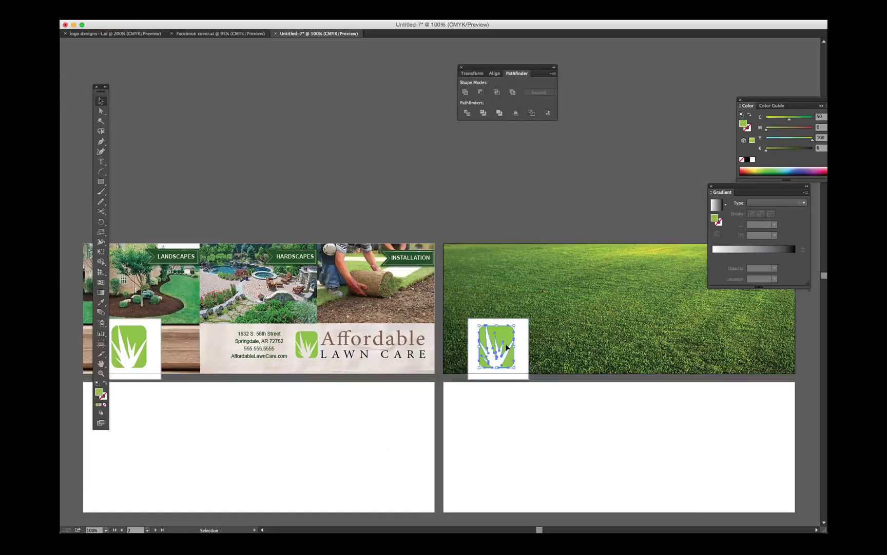
pyautogui.press('Delete')
pyautogui.click(497, 414)
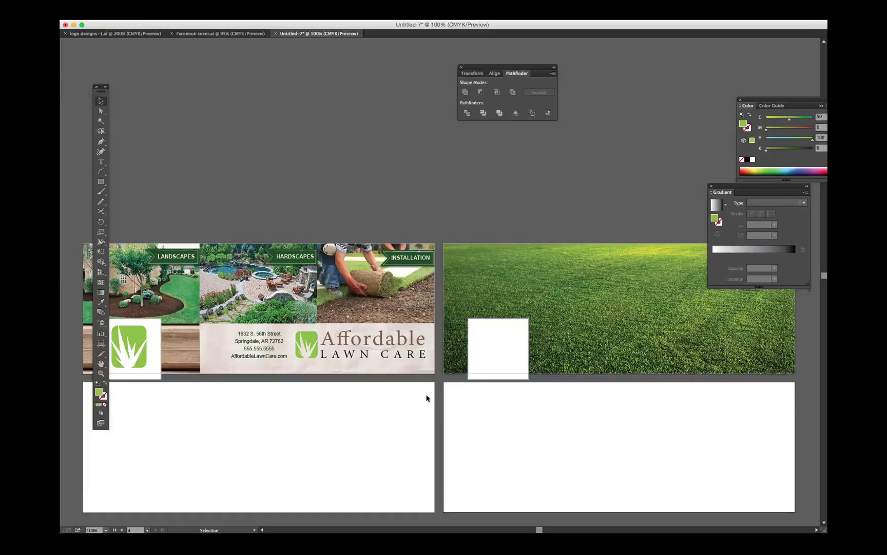
# - Duplicate the Affordable Lawn Care logo, shrink it, and bring it in front of the white tile
pyautogui.keyDown('shift'); pyautogui.click(324, 362); pyautogui.keyUp('shift')
pyautogui.moveTo(334, 350); pyautogui.dragTo(525, 436)
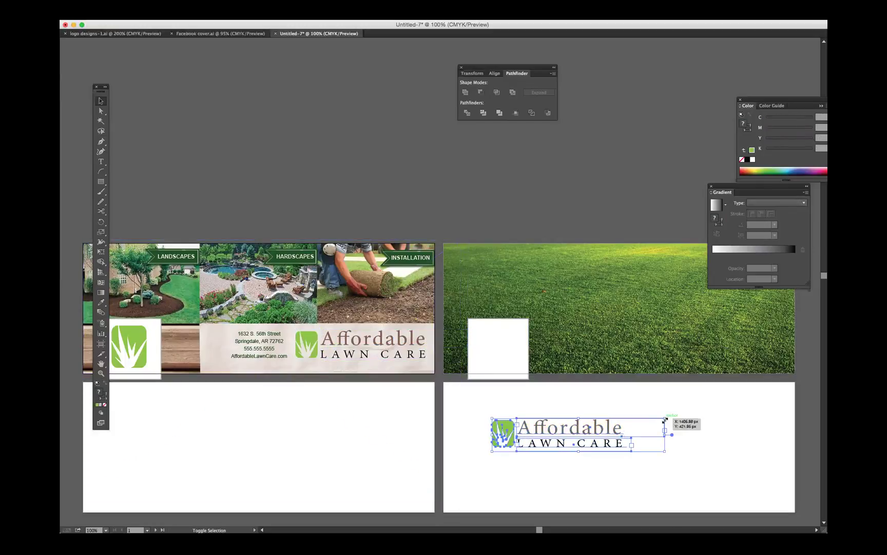
pyautogui.moveTo(664, 418); pyautogui.dragTo(640, 428)
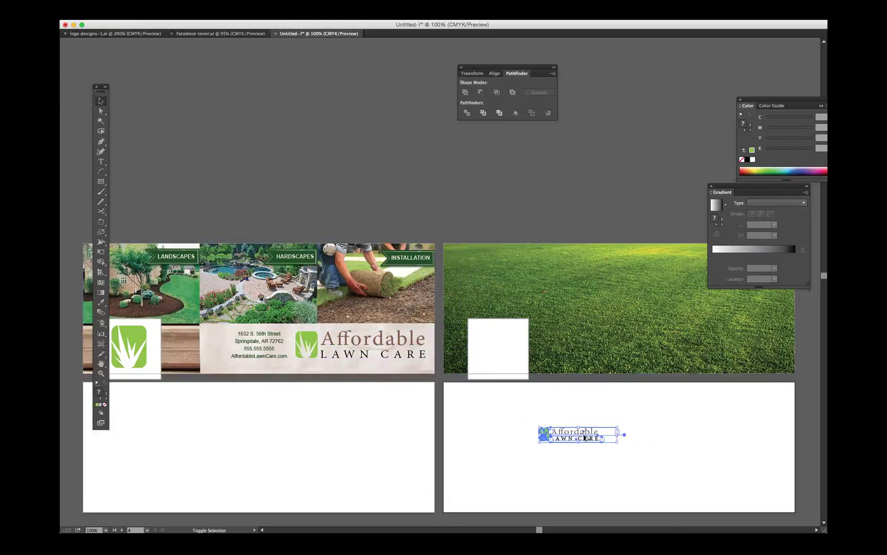
pyautogui.moveTo(580, 435); pyautogui.dragTo(505, 361)
pyautogui.rightClick(507, 363)
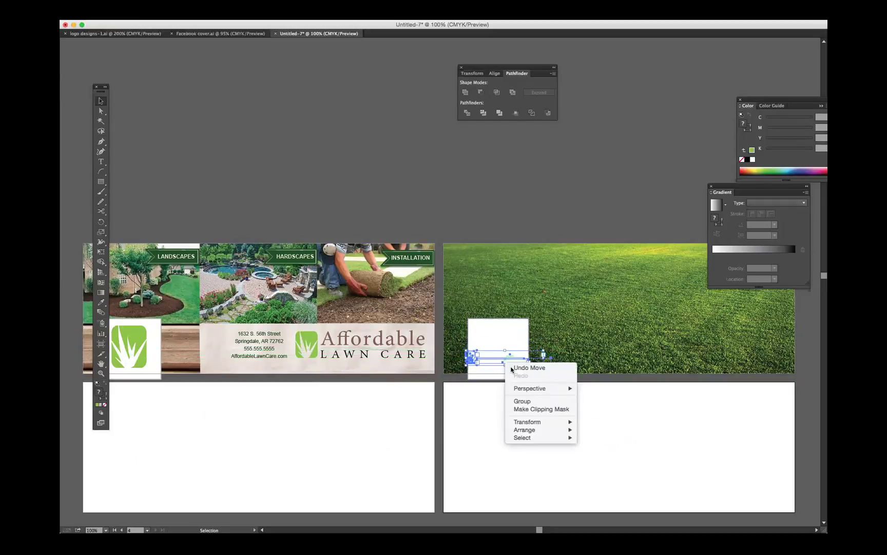
pyautogui.moveTo(558, 432)
pyautogui.click(597, 430)
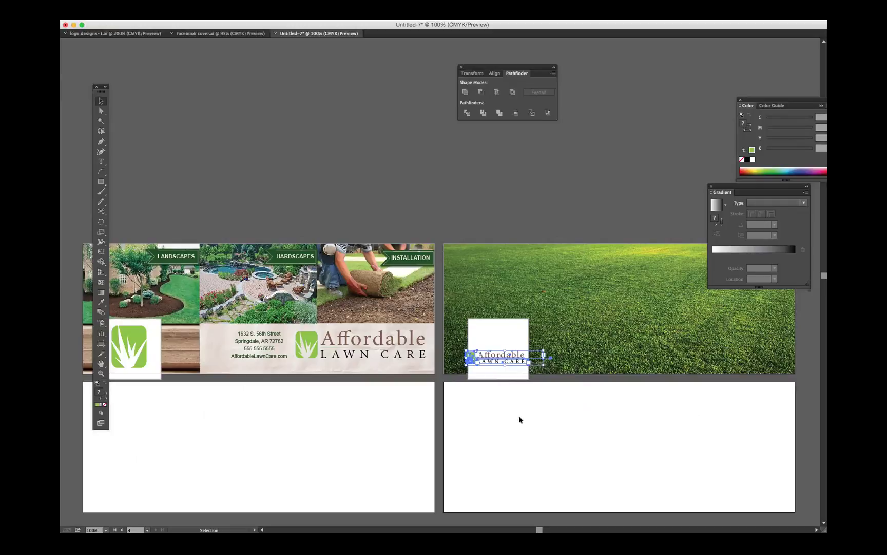
# - Move the leaf icon above the word Affordable and select the logo parts on the tile
pyautogui.click(473, 358)
pyautogui.moveTo(473, 358); pyautogui.dragTo(499, 342)
pyautogui.moveTo(528, 408); pyautogui.dragTo(485, 338)
pyautogui.keyDown('shift'); pyautogui.click(530, 329); pyautogui.keyUp('shift')
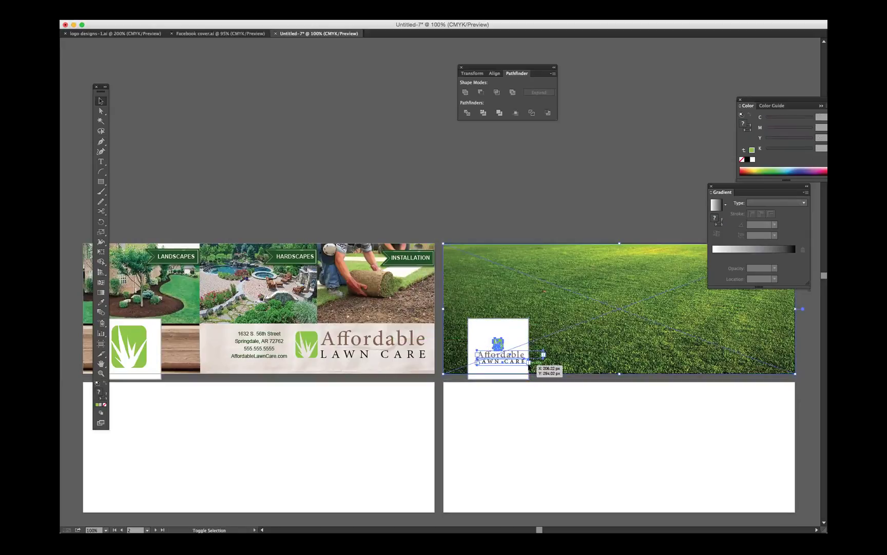
pyautogui.keyDown('shift'); pyautogui.click(475, 366); pyautogui.keyUp('shift')
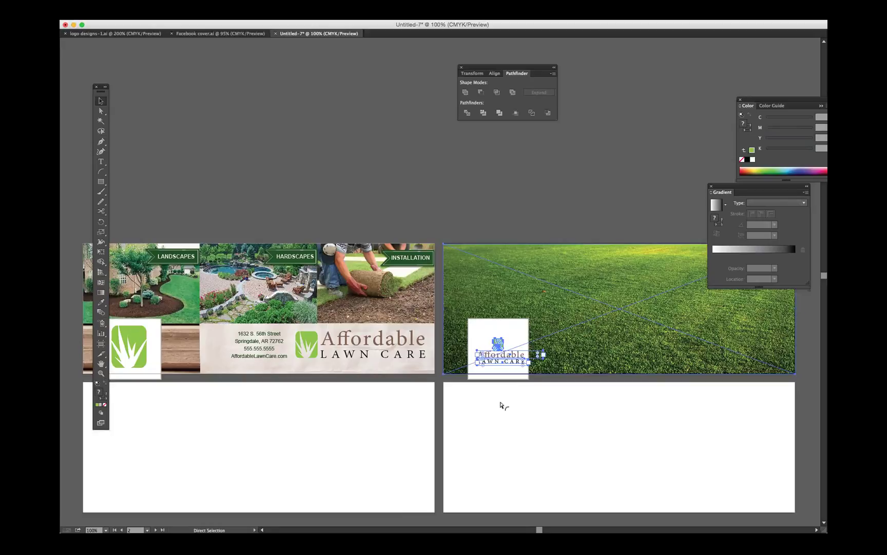
# - Zoom in, group the leaf icon with the logo text, and scale the group up
pyautogui.press('super+equal')
pyautogui.scroll(-5, 587, 447)
pyautogui.hscroll(3, 587, 447)
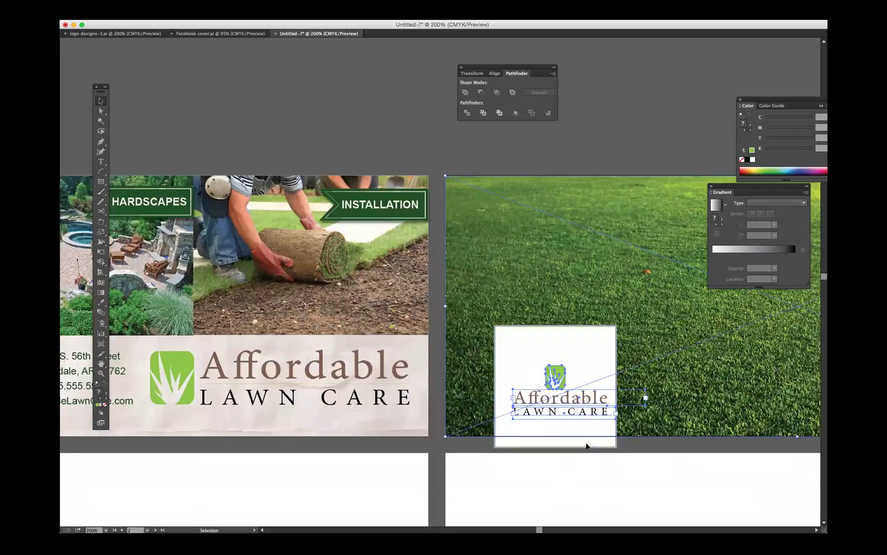
pyautogui.keyDown('shift'); pyautogui.click(608, 366); pyautogui.keyUp('shift')
pyautogui.press('super+g')
pyautogui.moveTo(474, 392); pyautogui.dragTo(470, 398)
# - Centre the logo group within the white tile, nudging it down and right
pyautogui.press('super+shift+a')
pyautogui.click(481, 317)
pyautogui.click(496, 443)
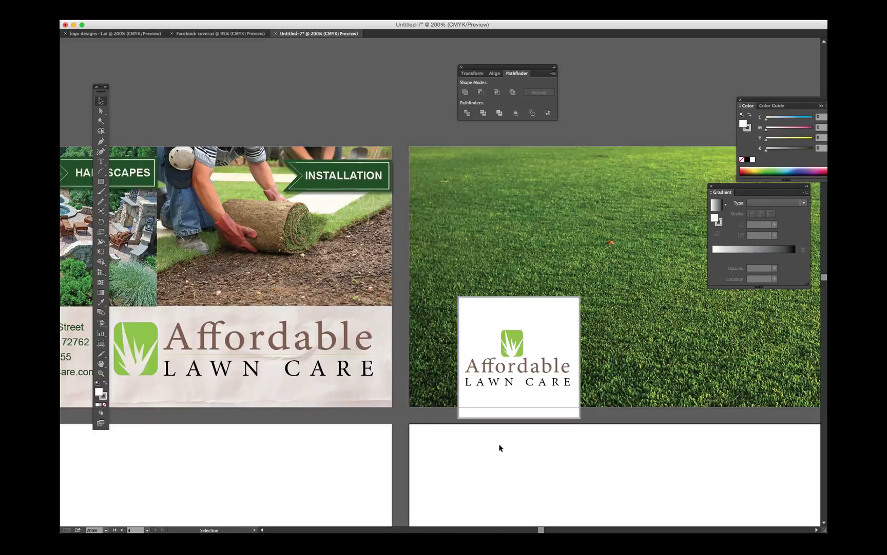
pyautogui.moveTo(576, 461); pyautogui.dragTo(519, 338)
pyautogui.keyDown('shift'); pyautogui.click(614, 336); pyautogui.keyUp('shift')
pyautogui.keyDown('shift'); pyautogui.click(549, 323); pyautogui.keyUp('shift')
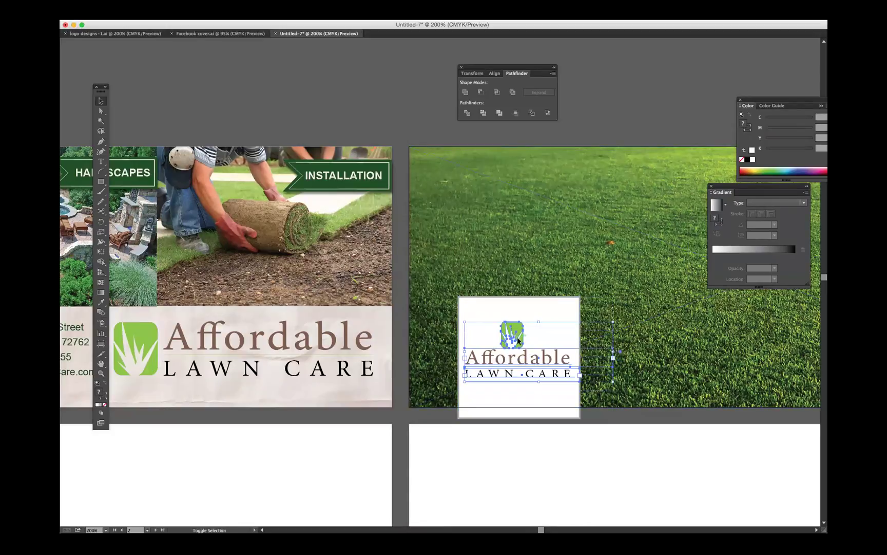
pyautogui.press('Down')
pyautogui.press('Right')
# - Zoom back out to all banners and adjust the leaf icon above the wordmark
pyautogui.keyDown('shift'); pyautogui.click(615, 387); pyautogui.keyUp('shift')
pyautogui.keyDown('shift'); pyautogui.click(615, 386); pyautogui.keyUp('shift')
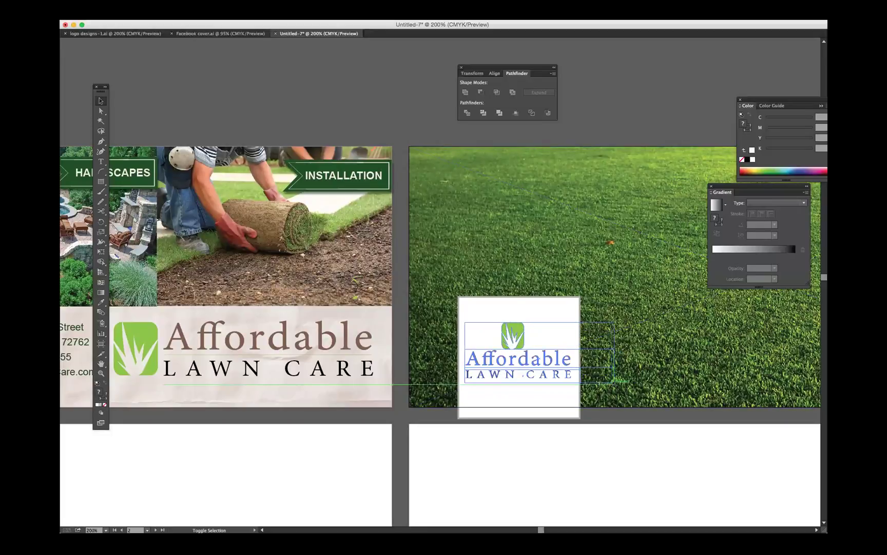
pyautogui.keyDown('shift'); pyautogui.click(616, 388); pyautogui.keyUp('shift')
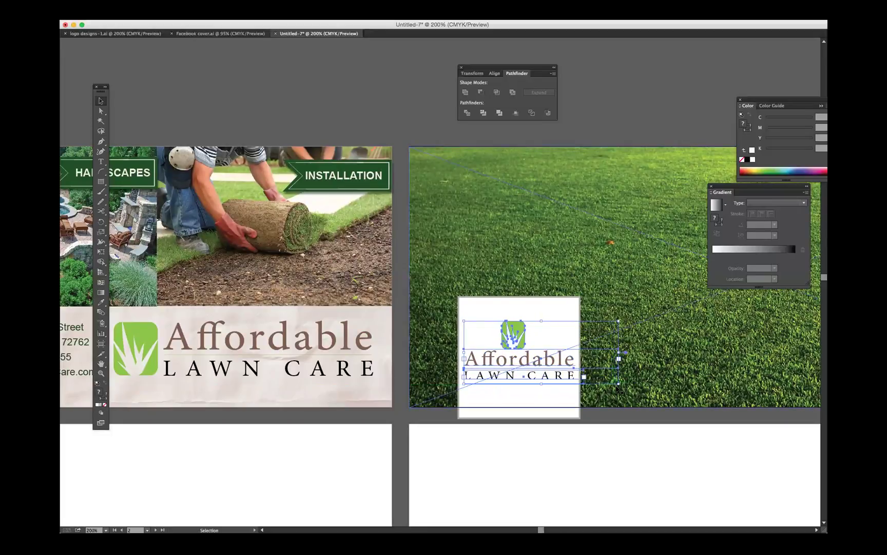
pyautogui.click(613, 452)
pyautogui.press('super')
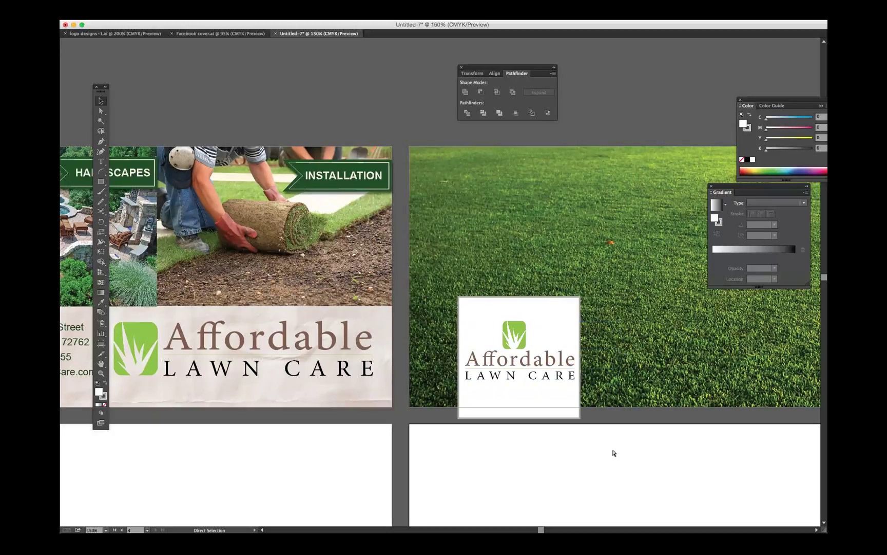
pyautogui.press('super+minus')
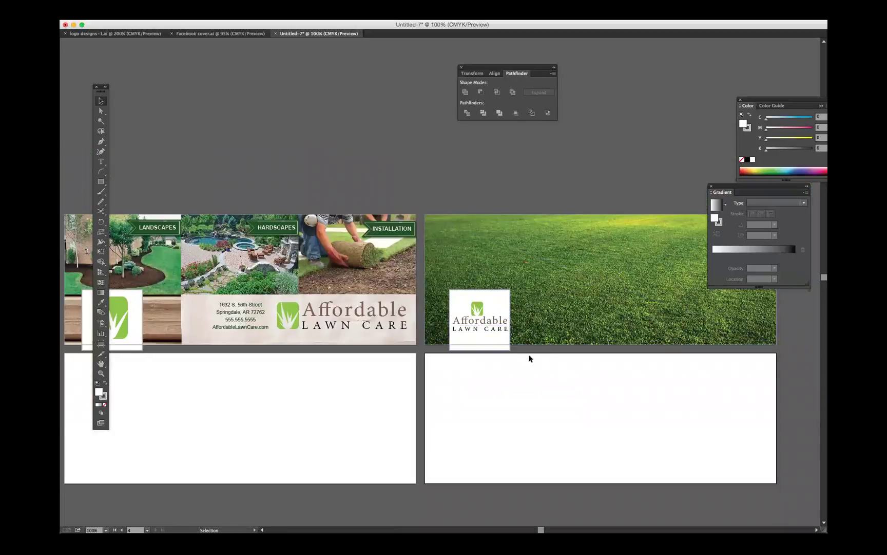
pyautogui.moveTo(480, 307); pyautogui.dragTo(486, 302)
pyautogui.click(522, 387)
pyautogui.click(486, 300)
pyautogui.click(519, 418)
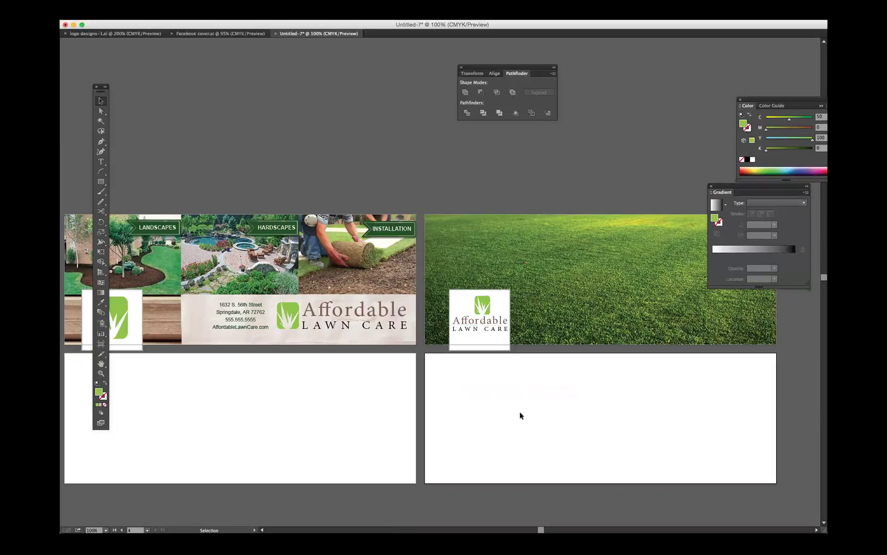
pyautogui.hscroll(4, 522, 413)
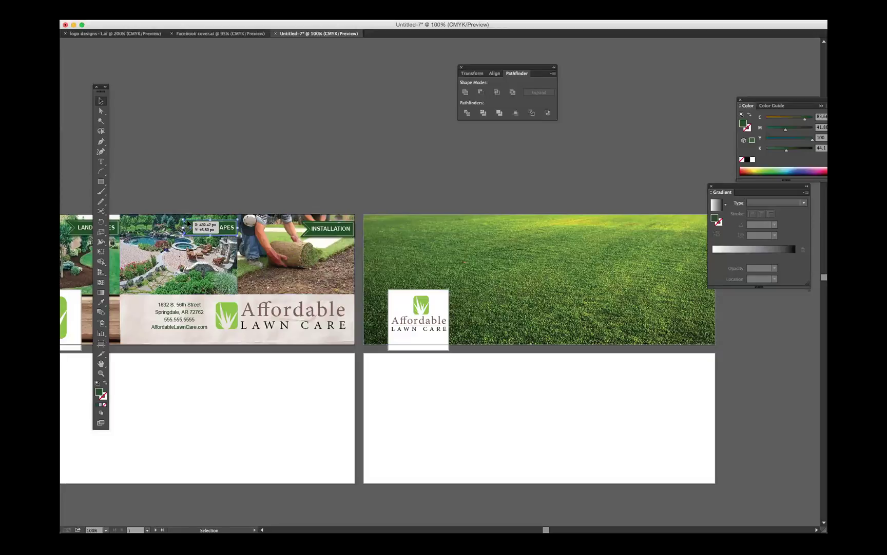
pyautogui.click(417, 226)
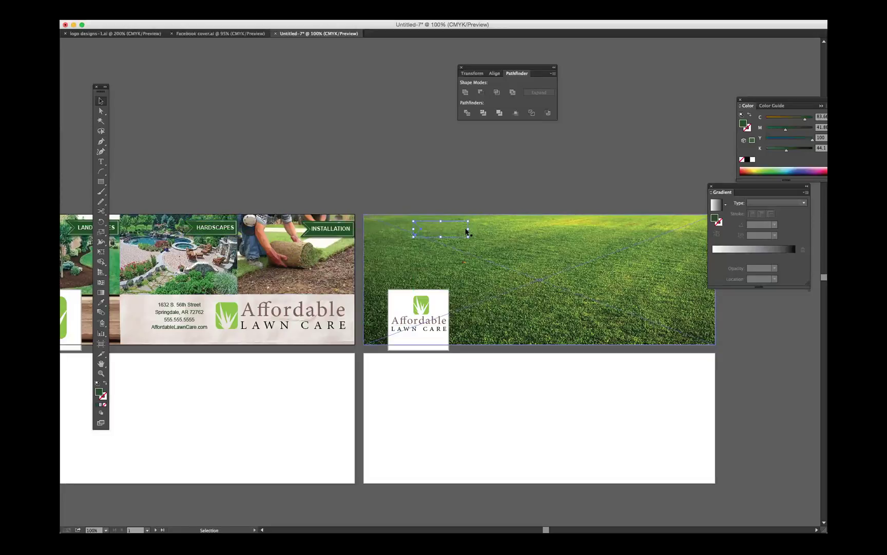
pyautogui.click(252, 199)
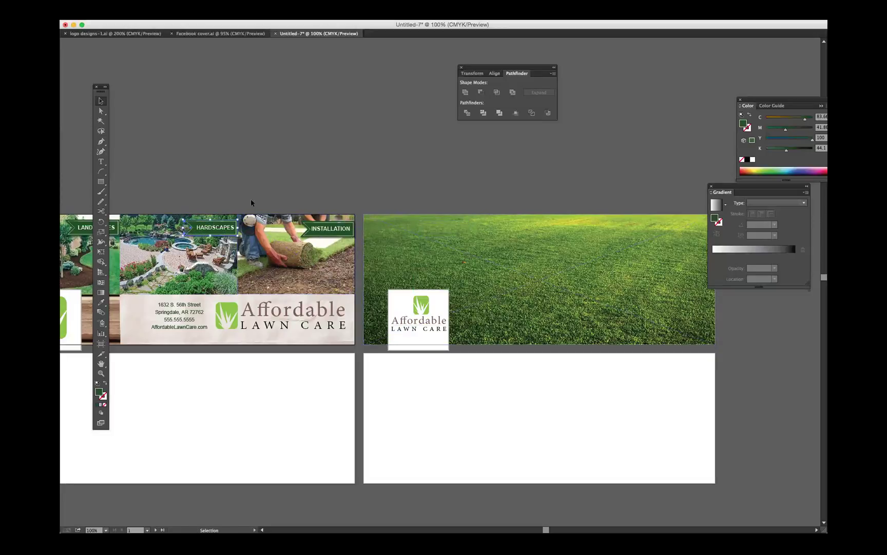
pyautogui.click(219, 220)
pyautogui.click(405, 232)
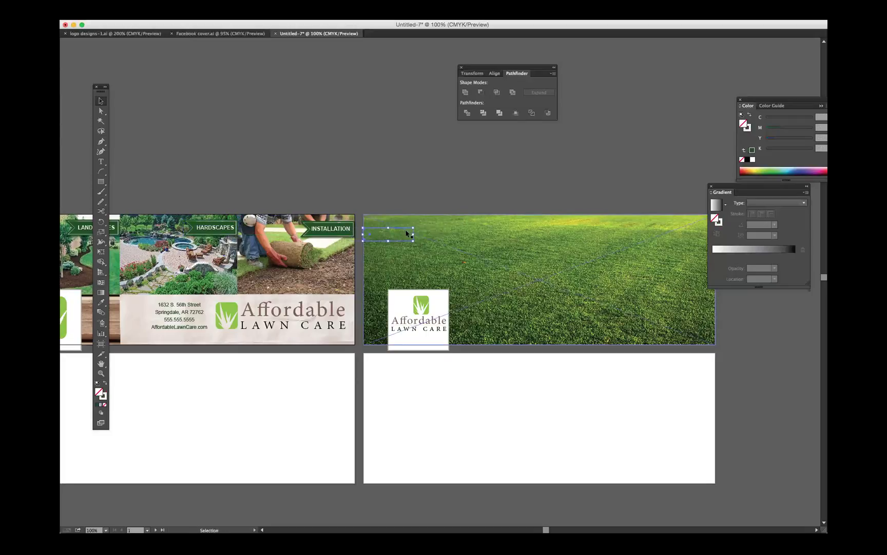
pyautogui.click(322, 222)
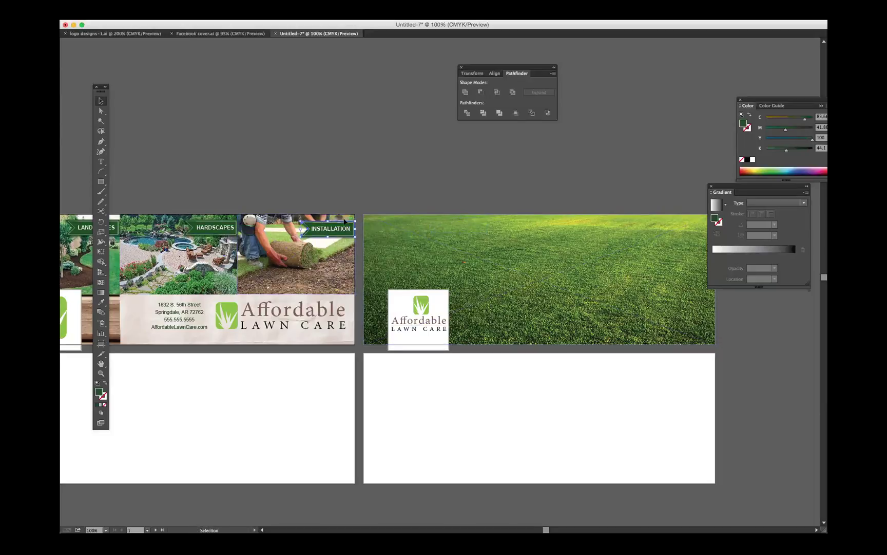
pyautogui.moveTo(345, 221); pyautogui.dragTo(614, 403)
pyautogui.rightClick(613, 404)
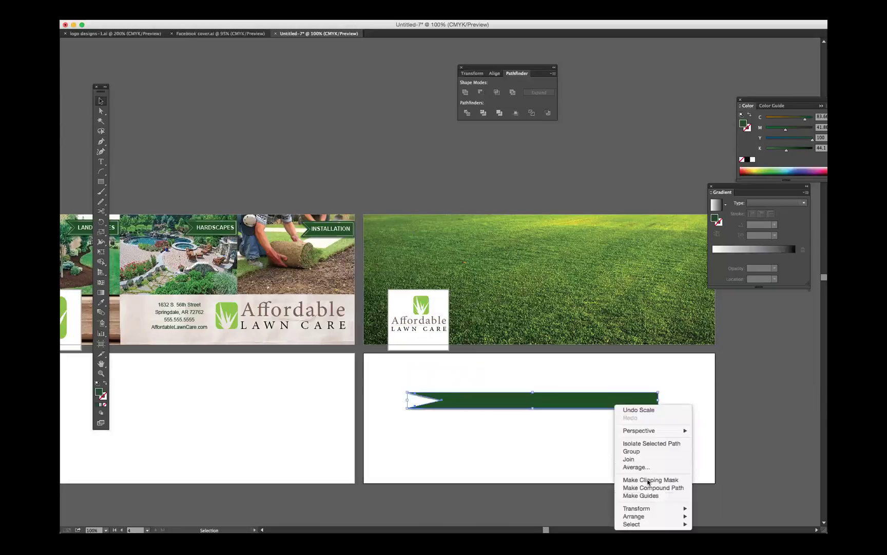
pyautogui.click(567, 401)
pyautogui.moveTo(567, 401); pyautogui.dragTo(617, 231)
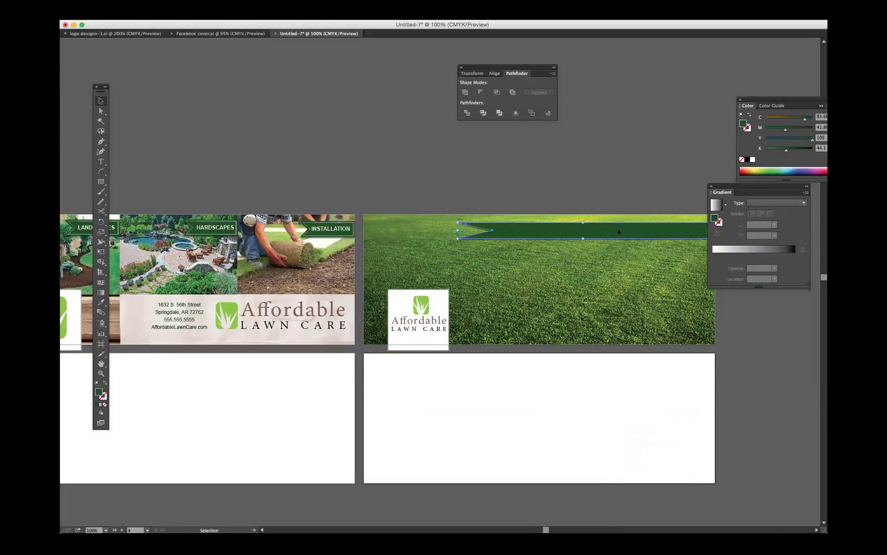
pyautogui.hscroll(5, 618, 231)
pyautogui.moveTo(400, 230); pyautogui.dragTo(498, 244)
pyautogui.moveTo(598, 236); pyautogui.dragTo(563, 241)
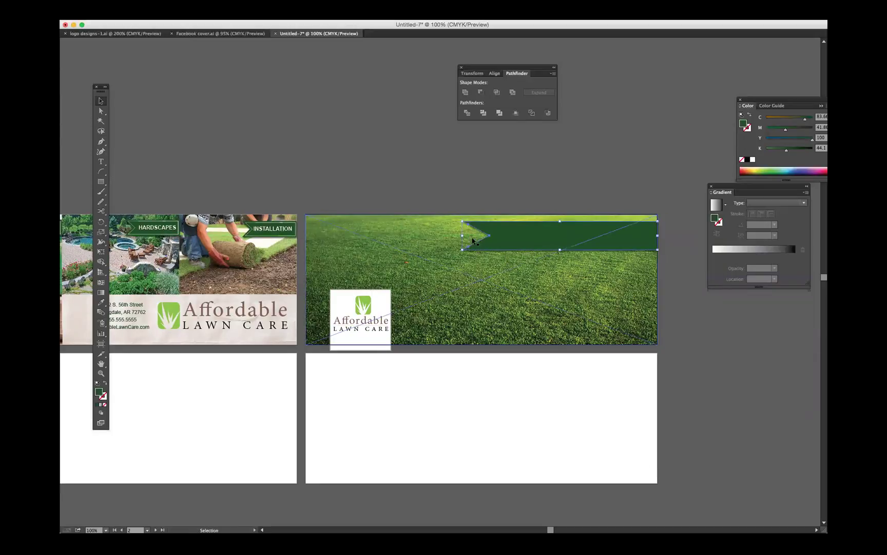
pyautogui.press('Delete')
pyautogui.click(430, 442)
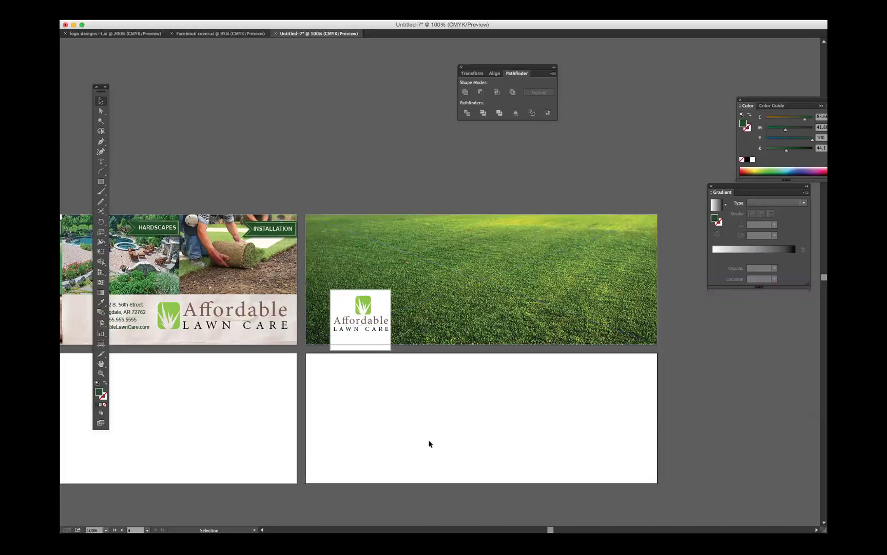
pyautogui.click(101, 162)
# - Draw a text area on the lower artboard and type 'A cut above the rest.'
pyautogui.moveTo(353, 388)
pyautogui.mouseDown()
pyautogui.moveTo(458, 439)
pyautogui.moveTo(583, 440)
pyautogui.mouseUp()
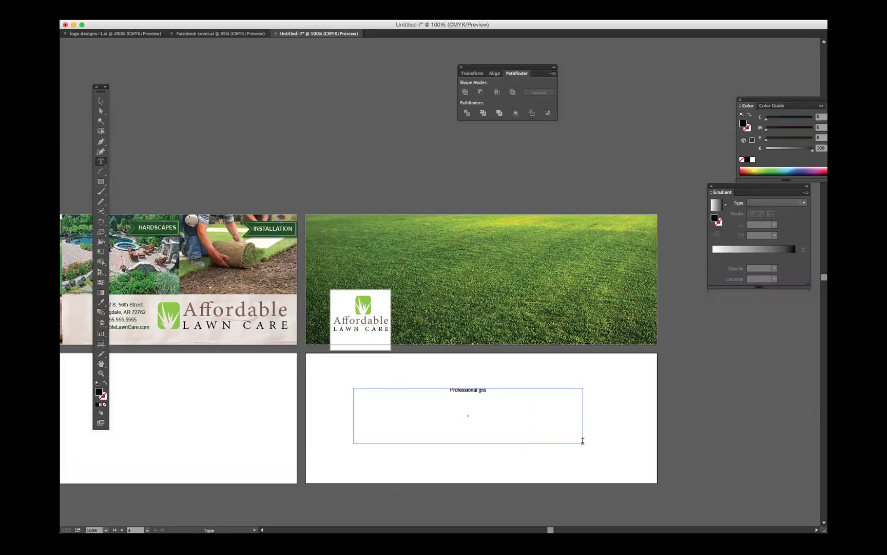
pyautogui.write('rvices for less')
pyautogui.moveTo(472, 390); pyautogui.dragTo(457, 389)
pyautogui.press('BackSpace')
pyautogui.moveTo(510, 390); pyautogui.dragTo(415, 386)
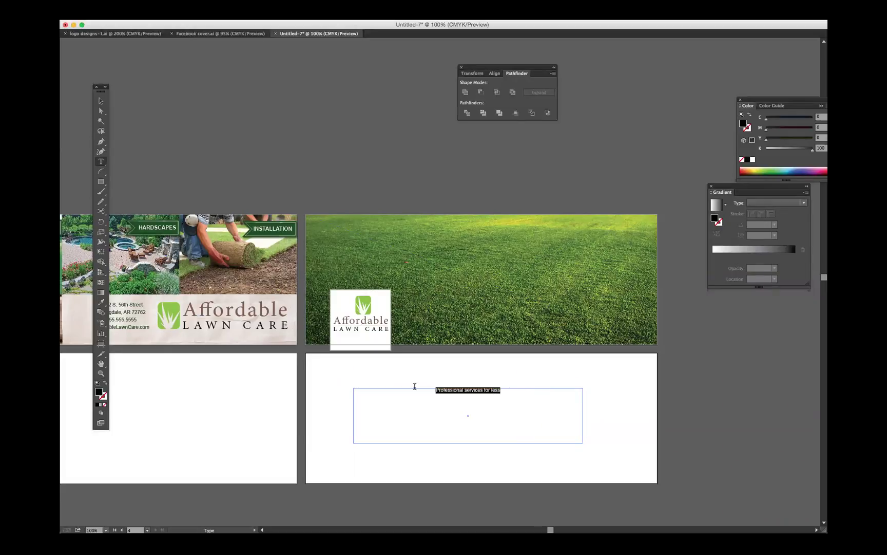
pyautogui.write('Why pay more?')
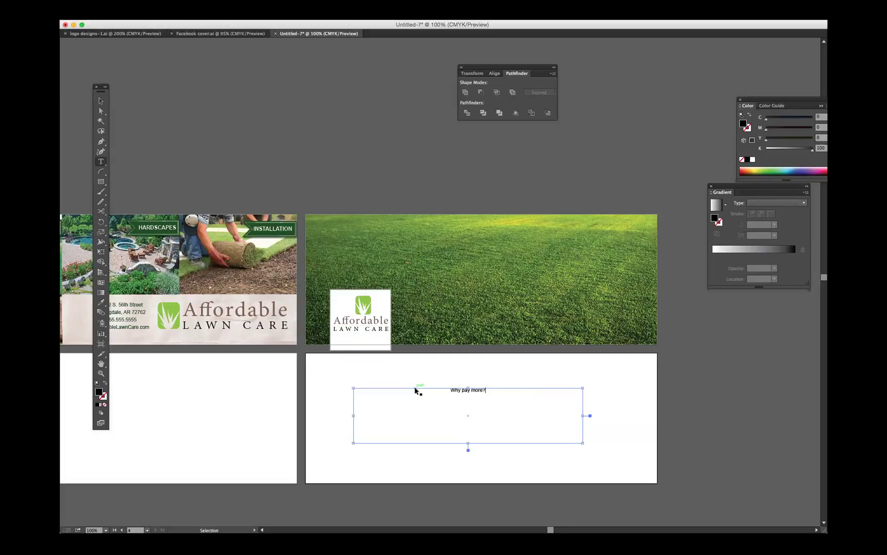
pyautogui.press('super+s')
pyautogui.press('Escape')
pyautogui.tripleClick(480, 390)
pyautogui.write('A cut above the rest.')
# - Make the headline uppercase in Minion Pro Medium at a larger size
pyautogui.press('super+a')
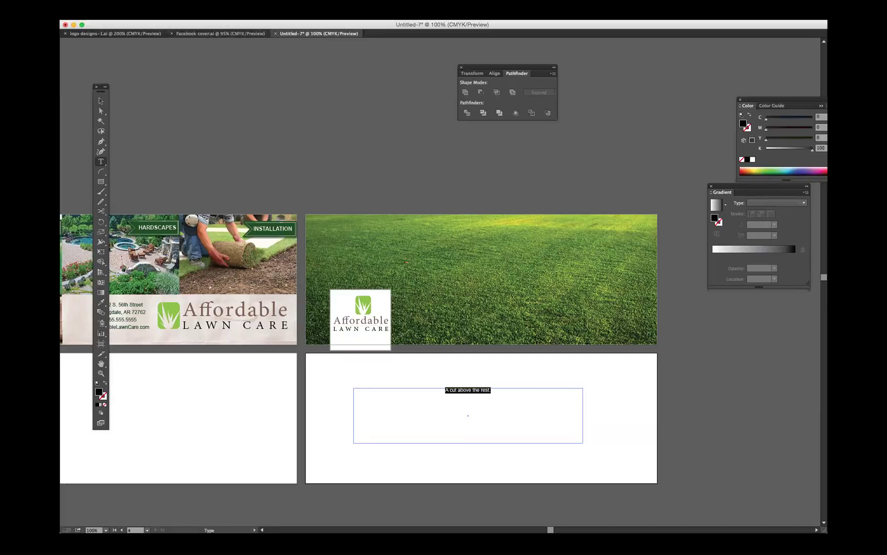
pyautogui.click(171, 0)
pyautogui.moveTo(191, 98)
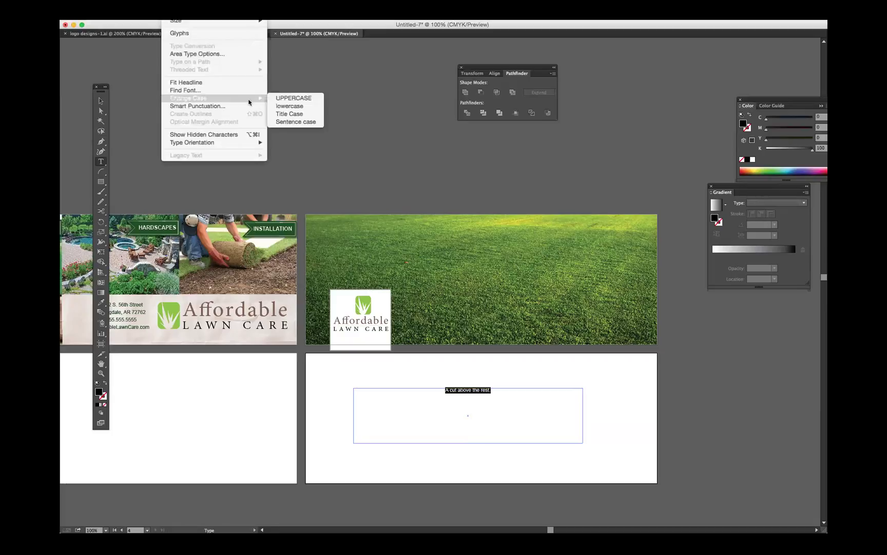
pyautogui.click(290, 95)
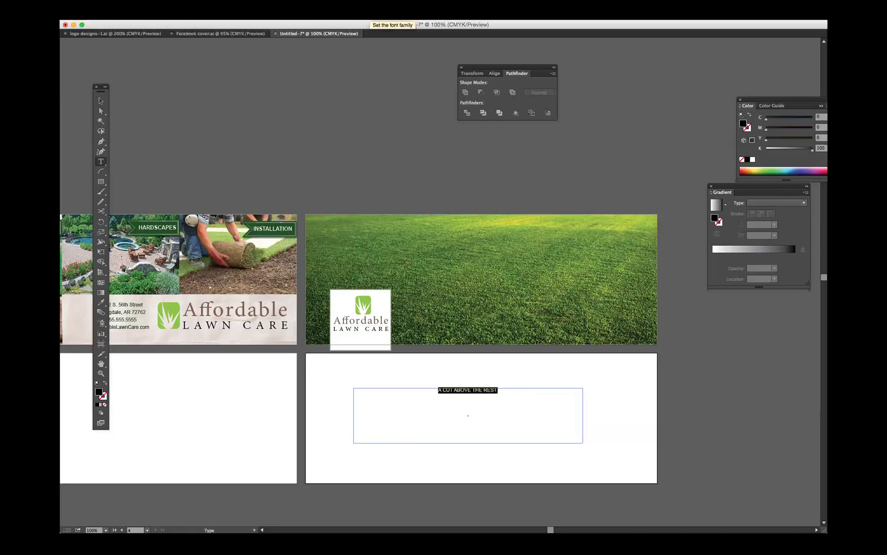
pyautogui.click(393, 16)
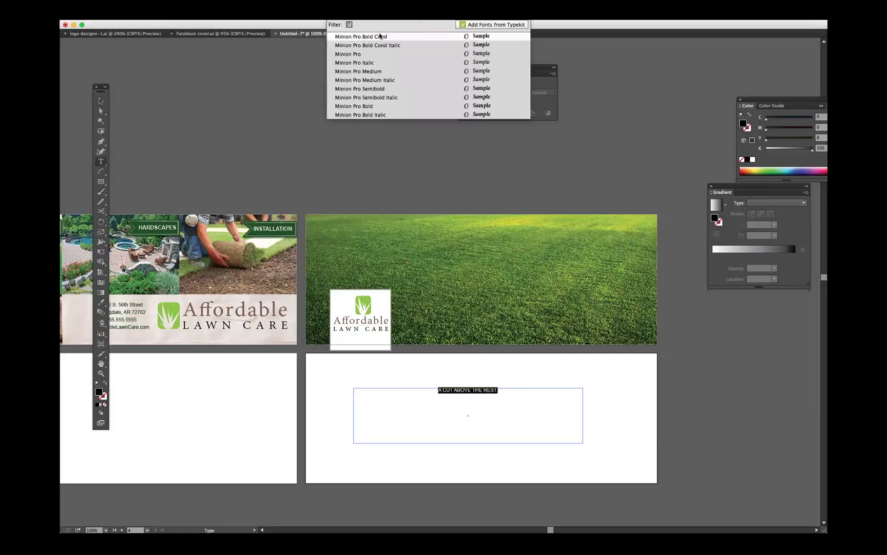
pyautogui.click(375, 71)
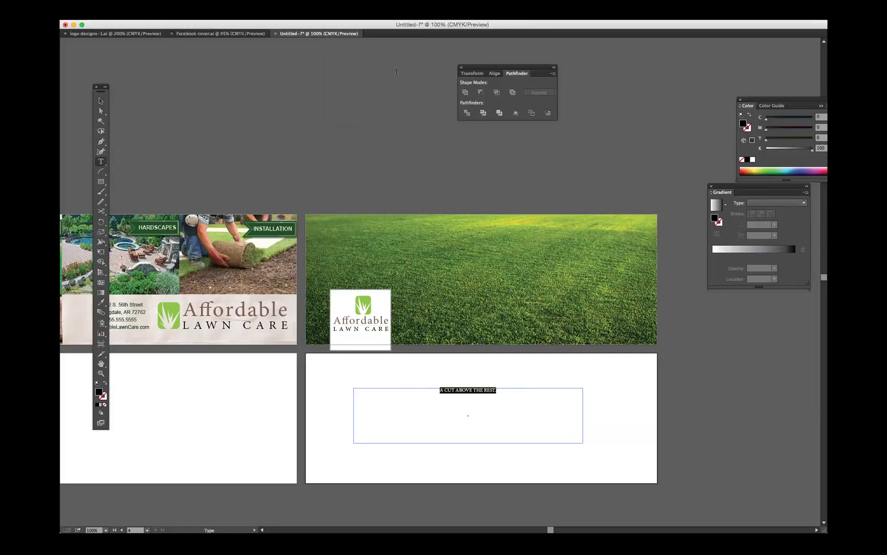
pyautogui.press('super+shift+period')
pyautogui.press('super+shift+period')
pyautogui.press('super+shift+period')
pyautogui.press('super+shift+period')
pyautogui.press('super+shift+period')
pyautogui.press('super+shift+period')
pyautogui.press('super+shift+period')
pyautogui.press('super+shift+period')
pyautogui.press('super+shift+period')
pyautogui.press('super+shift+period')
pyautogui.press('super+shift+period')
pyautogui.press('super+shift+period')
pyautogui.press('super+shift+period')
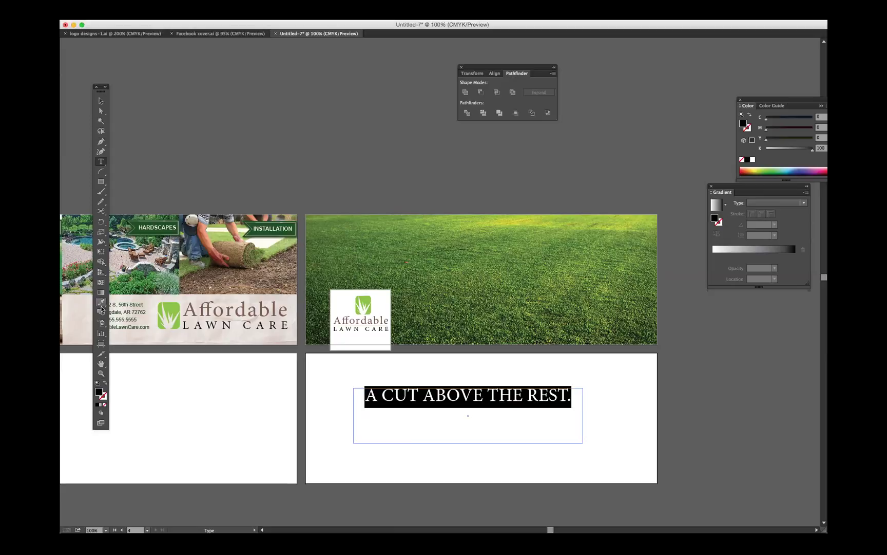
# - Give the headline a white fill with no stroke
pyautogui.click(97, 383)
pyautogui.click(105, 398)
pyautogui.click(104, 405)
pyautogui.press('Escape')
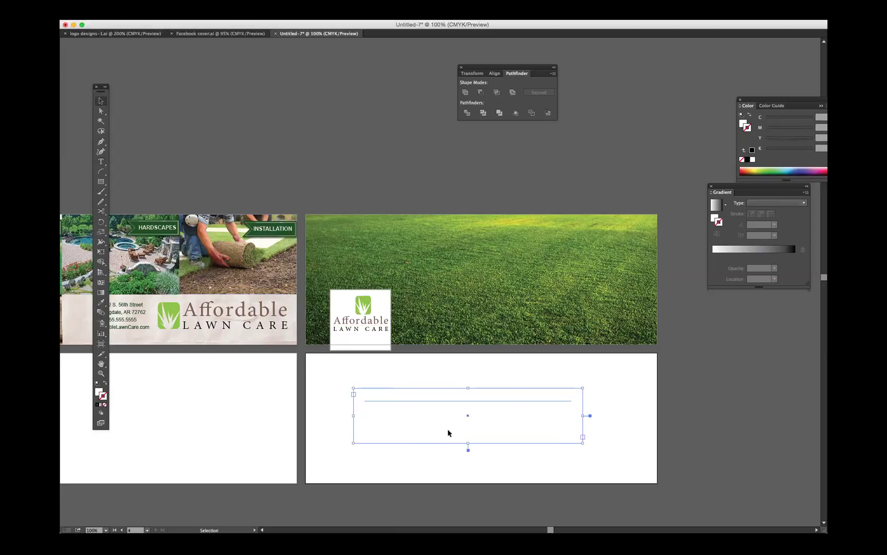
# - Move the headline up across the top of the grass banner and select its text
pyautogui.moveTo(467, 391); pyautogui.dragTo(482, 248)
pyautogui.press('t')
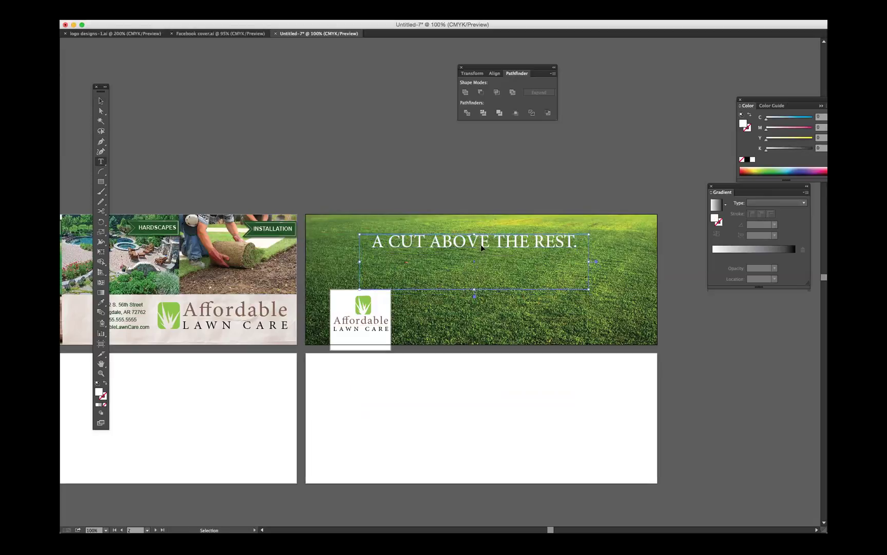
pyautogui.tripleClick(482, 248)
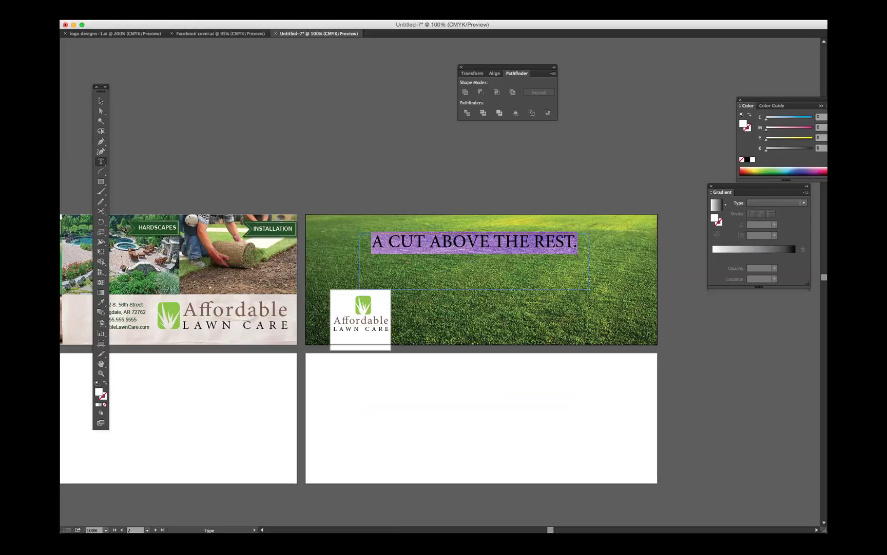
# - Convert the headline text to outlines, dismissing the Move dialog along the way
pyautogui.click(175, 10)
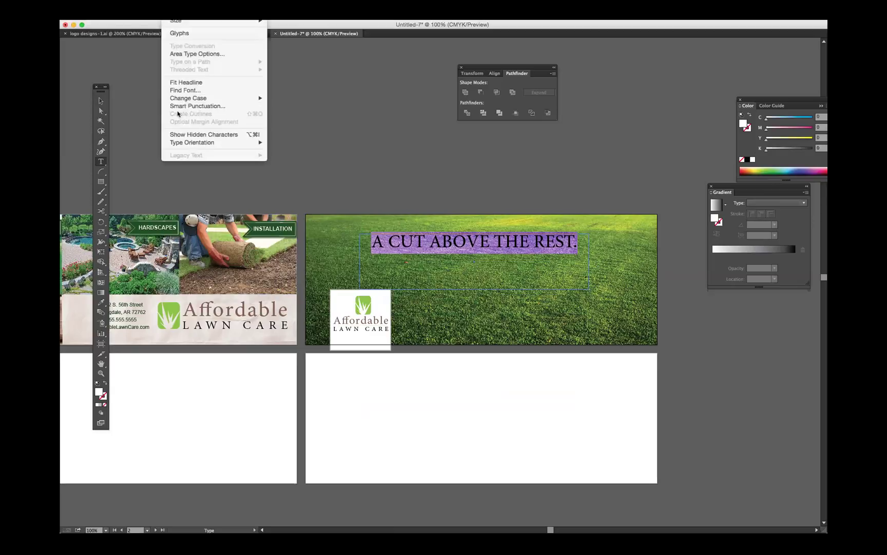
pyautogui.click(101, 103)
pyautogui.doubleClick(101, 103)
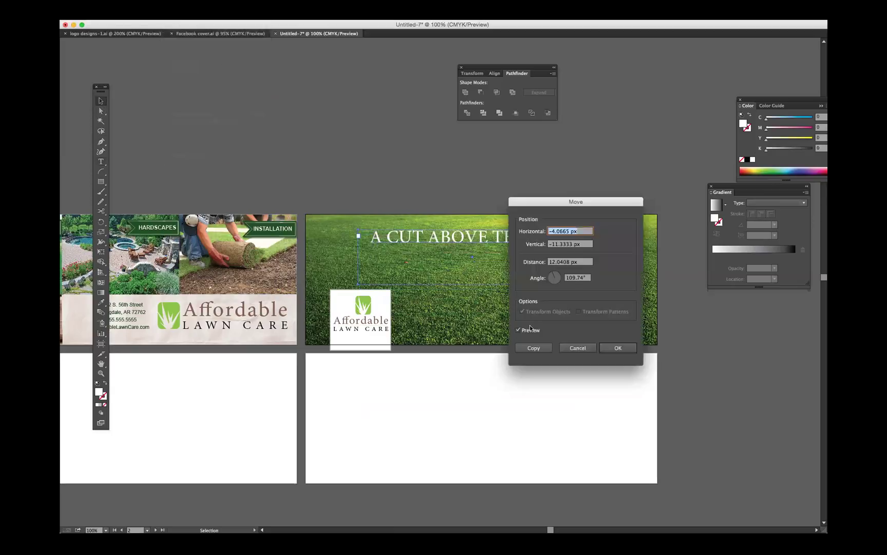
pyautogui.click(578, 347)
pyautogui.click(174, 11)
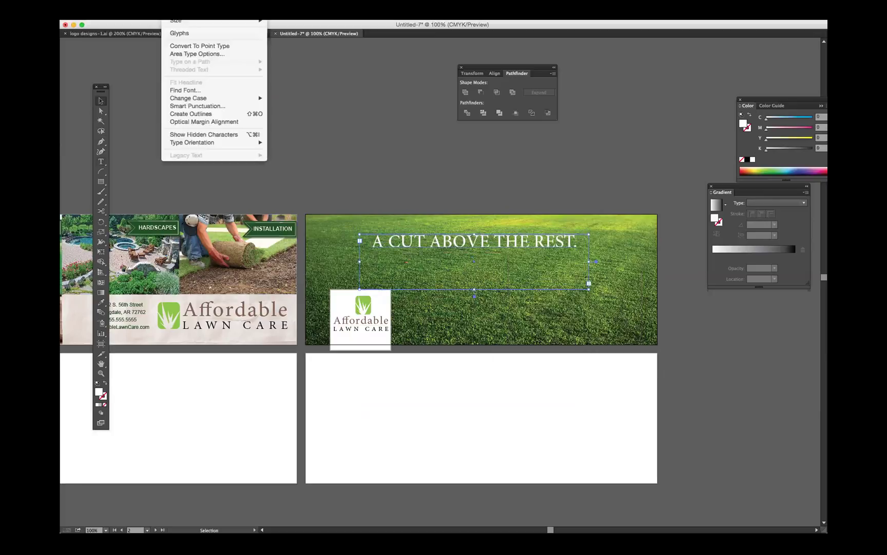
pyautogui.click(186, 114)
# - Enlarge the outlined headline and fine-tune its position at the top left of the grass
pyautogui.moveTo(578, 250); pyautogui.dragTo(609, 256)
pyautogui.moveTo(527, 256); pyautogui.dragTo(511, 250)
pyautogui.click(317, 264)
pyautogui.click(333, 252)
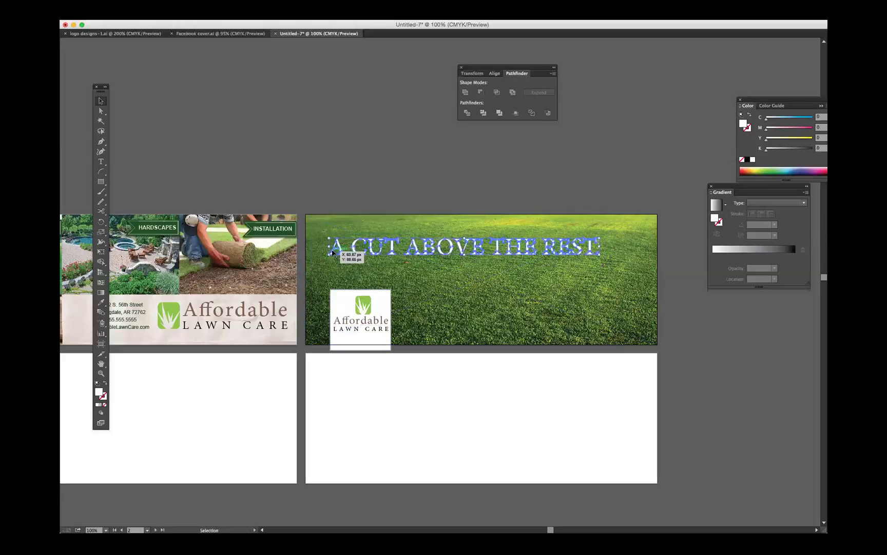
pyautogui.moveTo(333, 252); pyautogui.dragTo(334, 254)
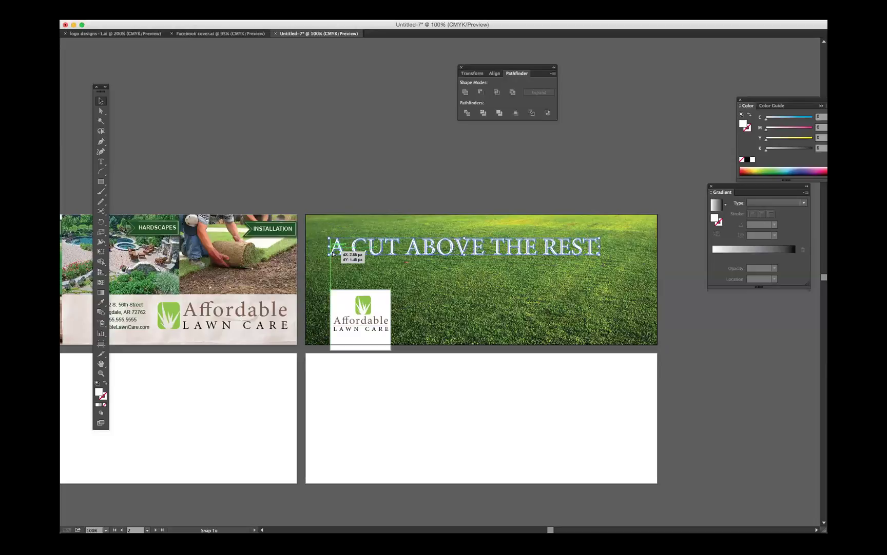
pyautogui.moveTo(333, 253); pyautogui.dragTo(334, 254)
# - Copy the green leaf icon from the first banner to just after the headline's period
pyautogui.keyDown('shift'); pyautogui.click(601, 251); pyautogui.keyUp('shift')
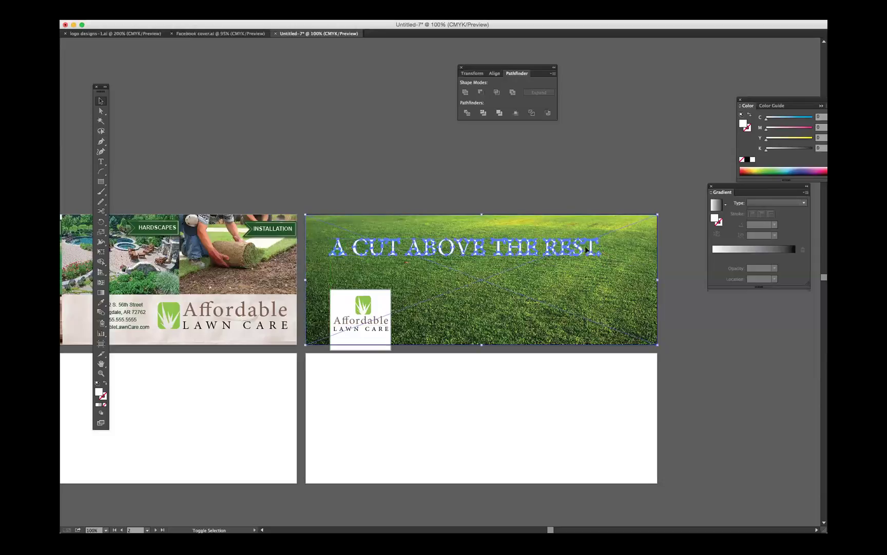
pyautogui.click(618, 366)
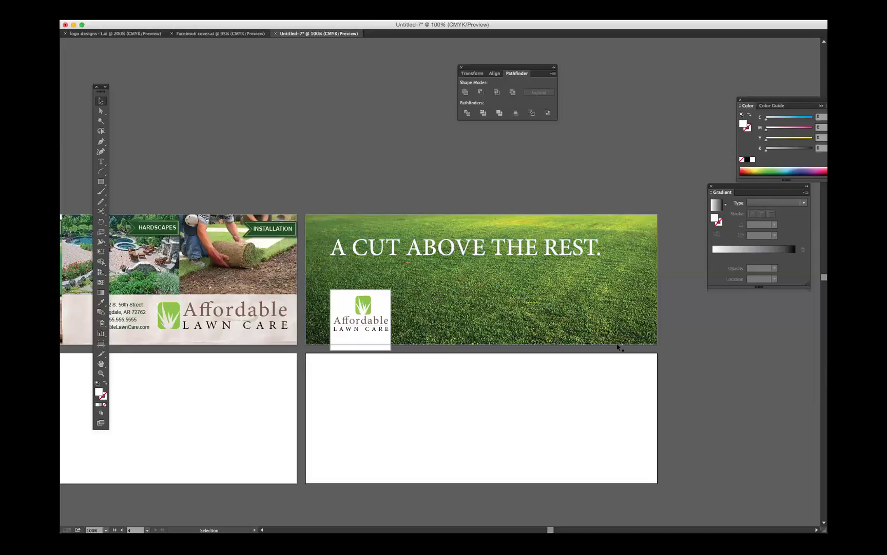
pyautogui.click(593, 248)
pyautogui.keyDown('shift'); pyautogui.click(601, 247); pyautogui.keyUp('shift')
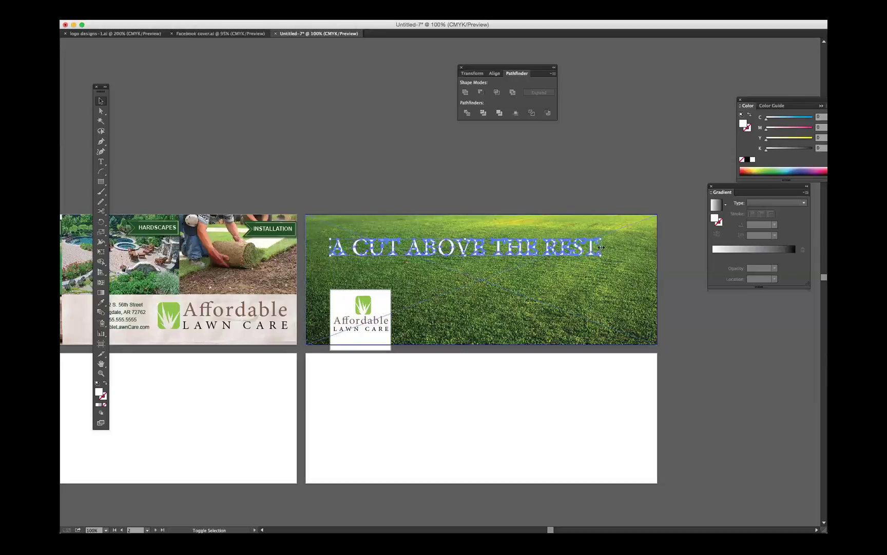
pyautogui.click(580, 385)
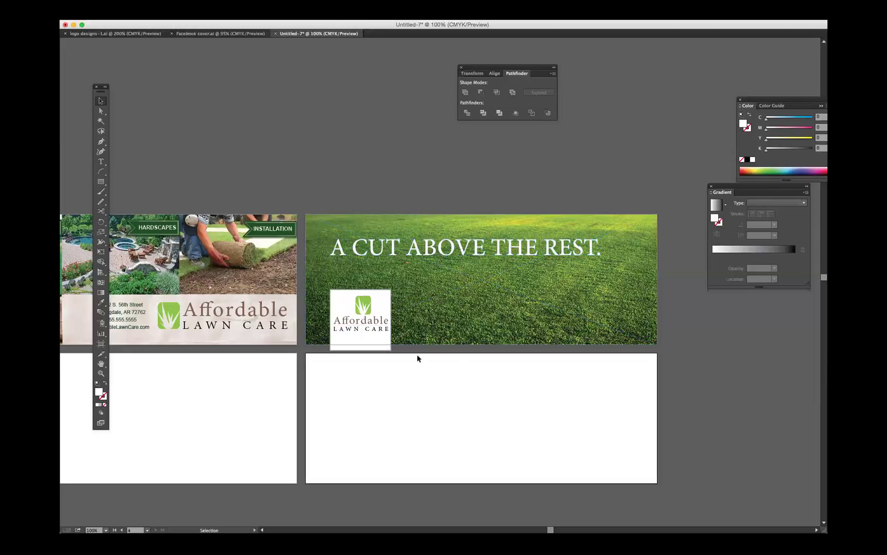
pyautogui.moveTo(72, 338); pyautogui.dragTo(624, 237)
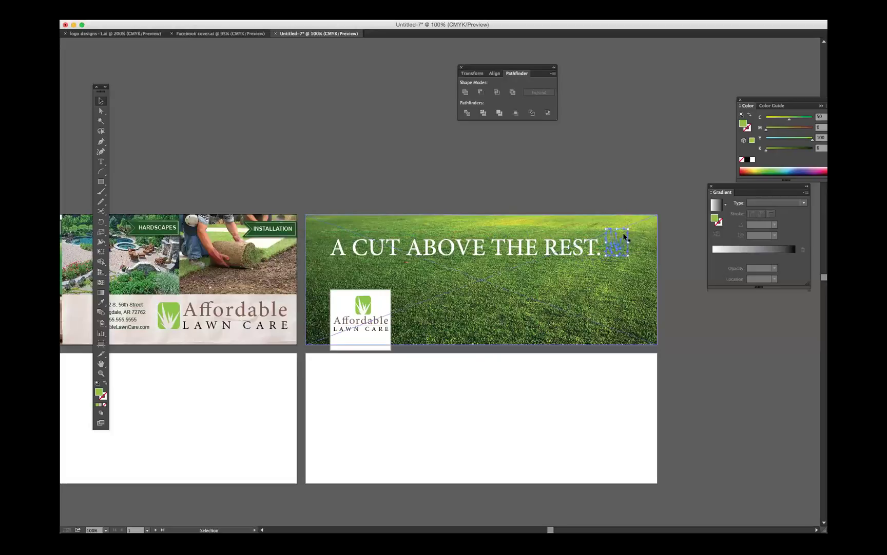
# - Bring the leaf icon copy in front of the grass photo
pyautogui.rightClick(625, 237)
pyautogui.moveTo(643, 305)
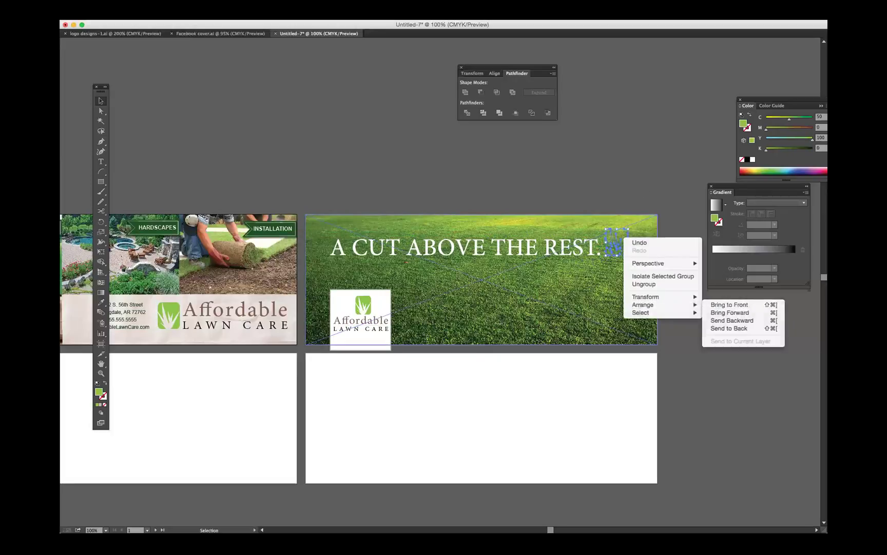
pyautogui.click(729, 305)
pyautogui.click(669, 166)
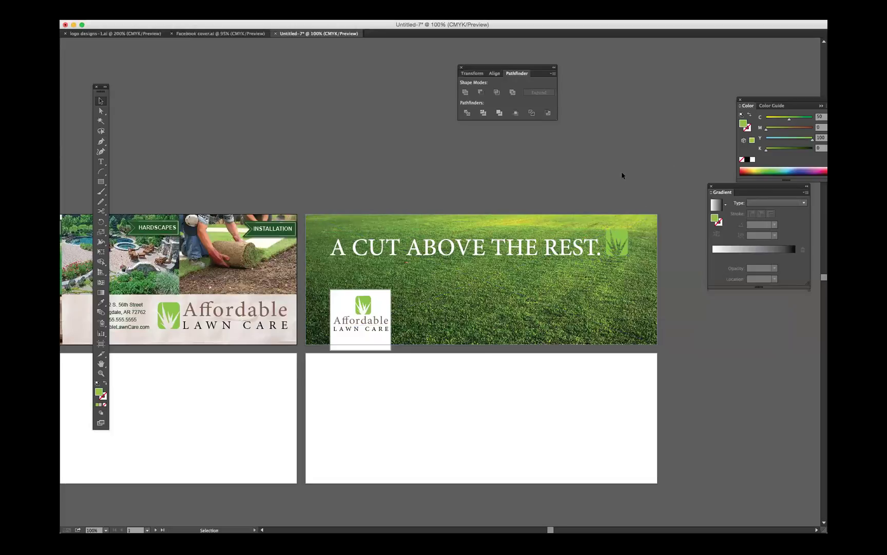
# - Select the leaf icon beside the period and drag a slightly offset copy of it
pyautogui.hscroll(-5, 622, 175)
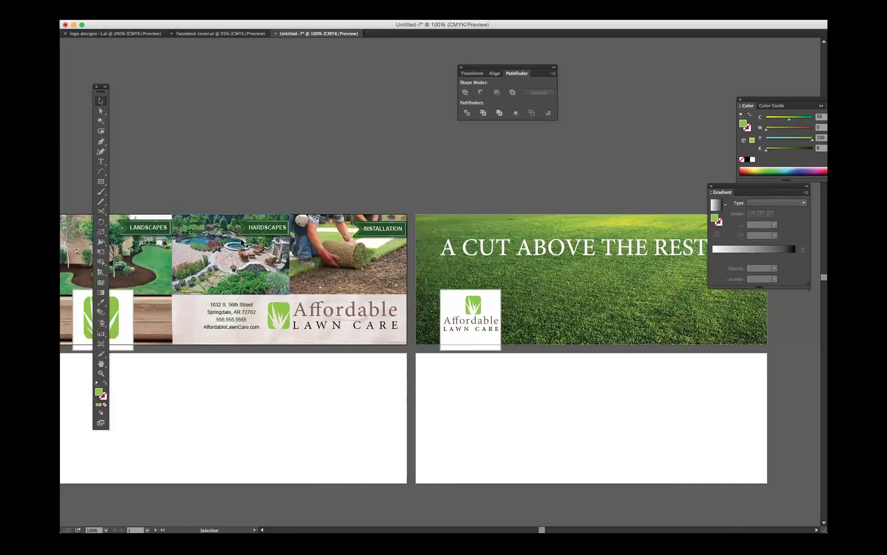
pyautogui.hscroll(4, 384, 178)
pyautogui.hscroll(1, 384, 178)
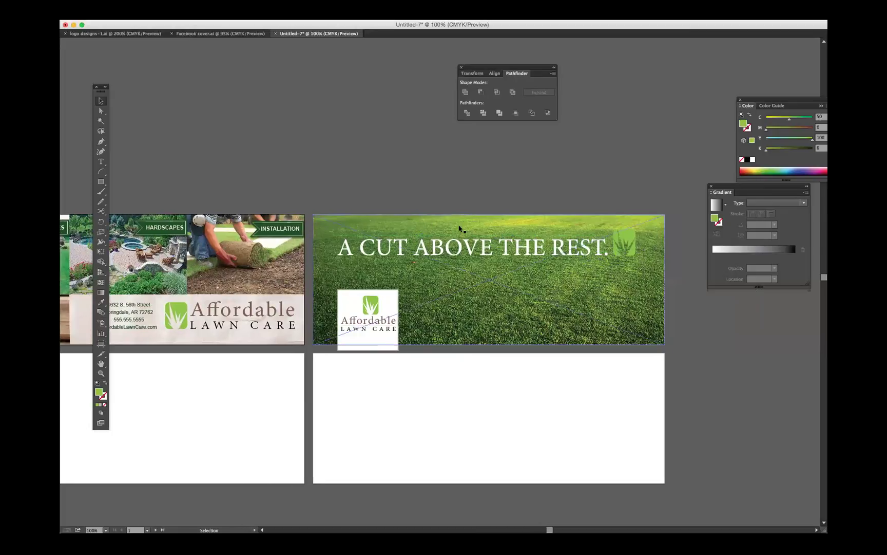
pyautogui.click(626, 244)
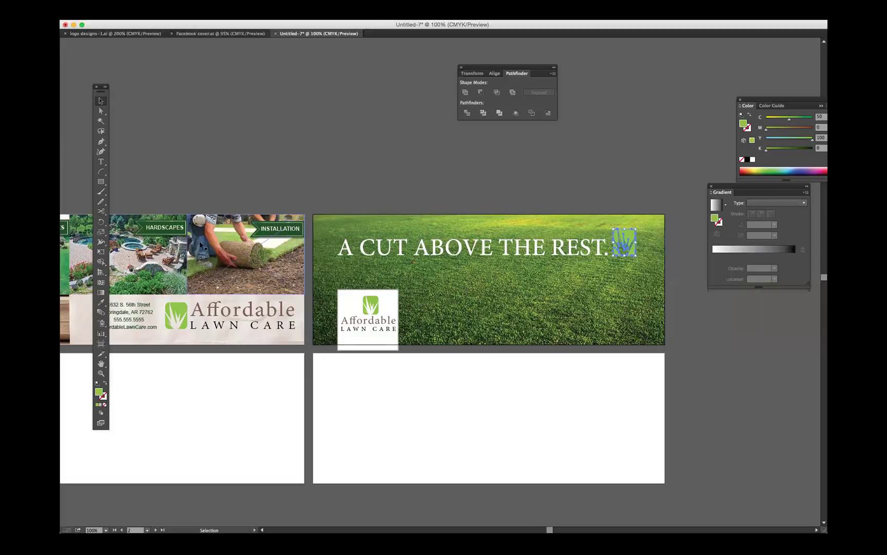
pyautogui.moveTo(627, 243); pyautogui.dragTo(628, 243)
# - Zoom in, fill the icon copy white, and send it behind the green leaf artwork
pyautogui.press('super+equal')
pyautogui.press('super+equal')
pyautogui.press('super+equal')
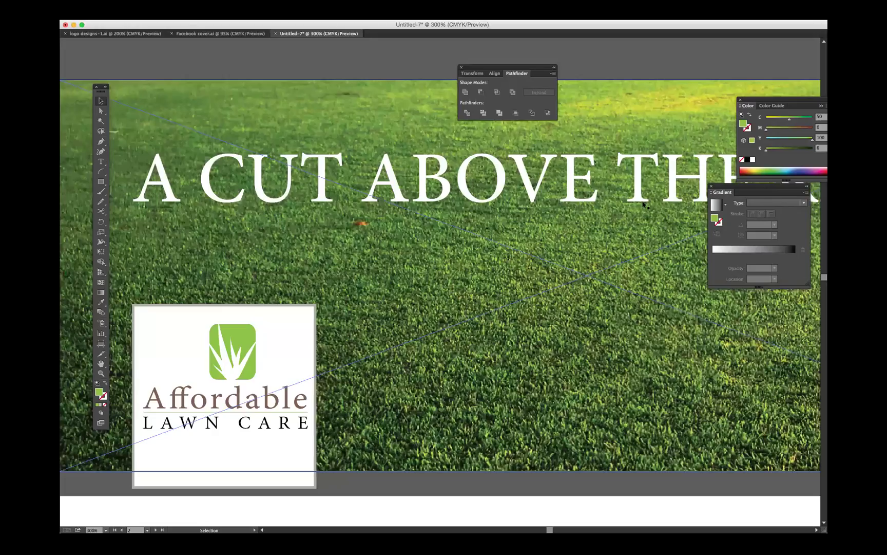
pyautogui.hscroll(10, 644, 204)
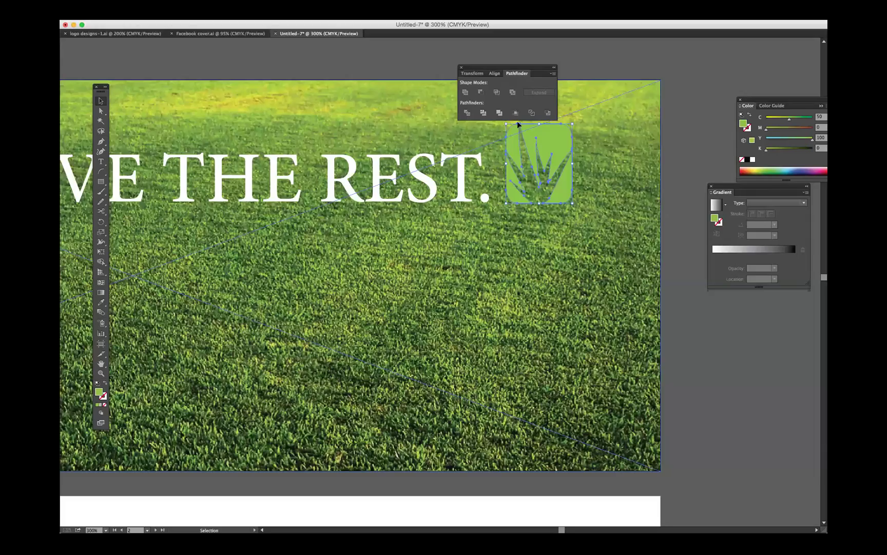
pyautogui.hscroll(1, 518, 136)
pyautogui.moveTo(518, 135); pyautogui.dragTo(520, 134)
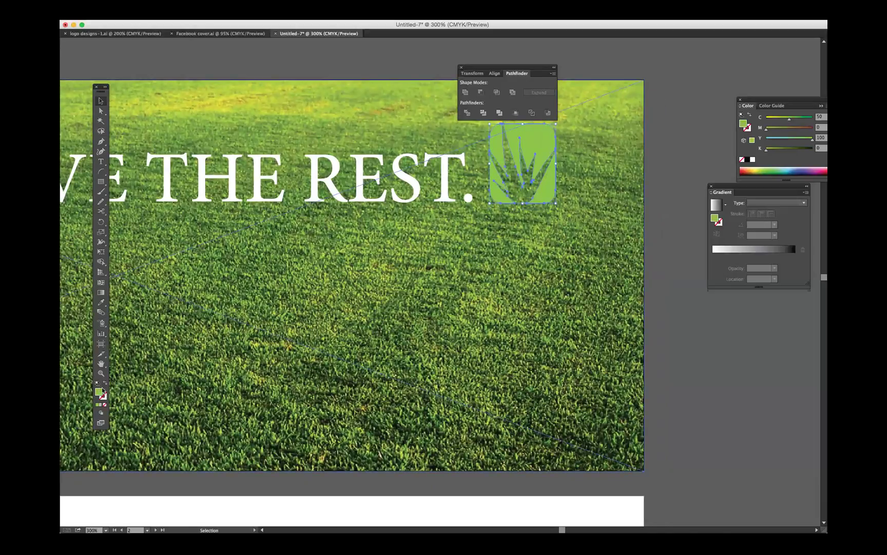
pyautogui.click(103, 392)
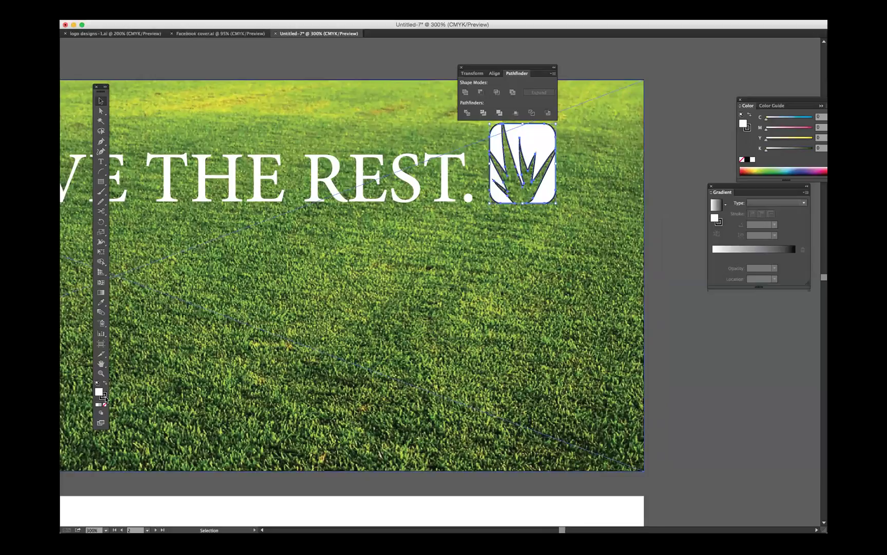
pyautogui.rightClick(547, 193)
pyautogui.moveTo(570, 260)
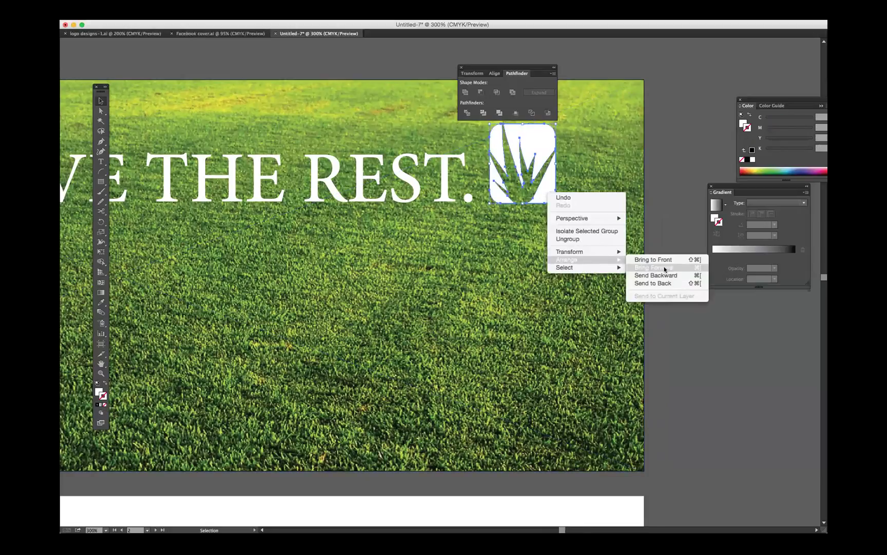
pyautogui.click(653, 283)
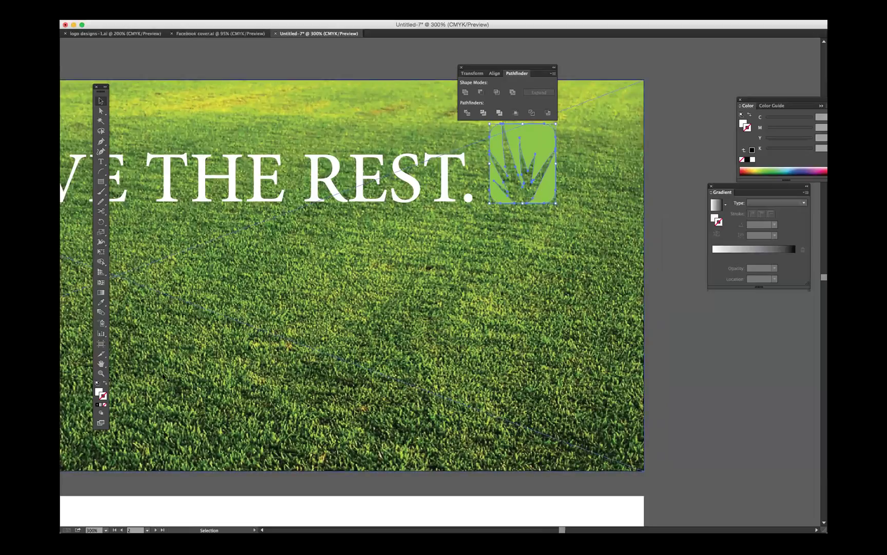
# - Reset the icon's colours with no stroke and enlarge it from its corner
pyautogui.click(97, 385)
pyautogui.click(105, 404)
pyautogui.moveTo(556, 204); pyautogui.dragTo(590, 236)
pyautogui.press('a')
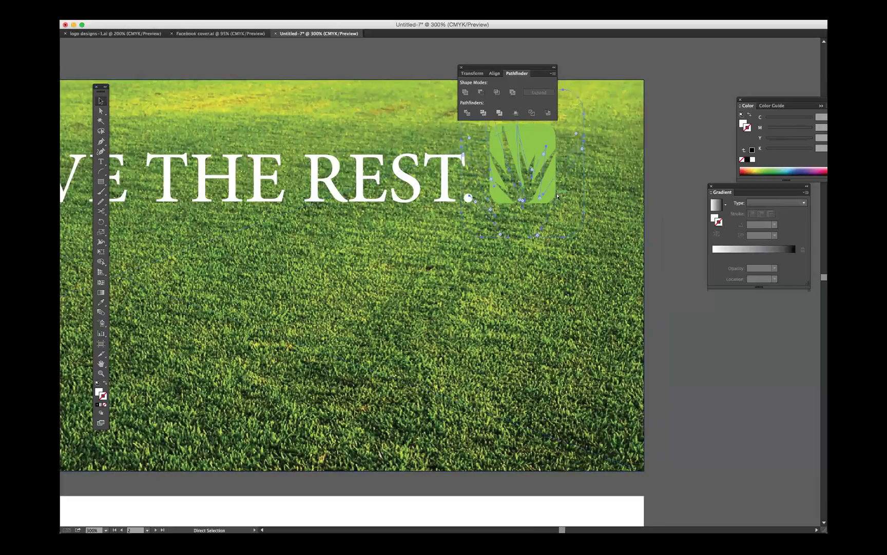
pyautogui.press('v')
pyautogui.moveTo(549, 196); pyautogui.dragTo(589, 216)
pyautogui.press('a')
pyautogui.press('super+z')
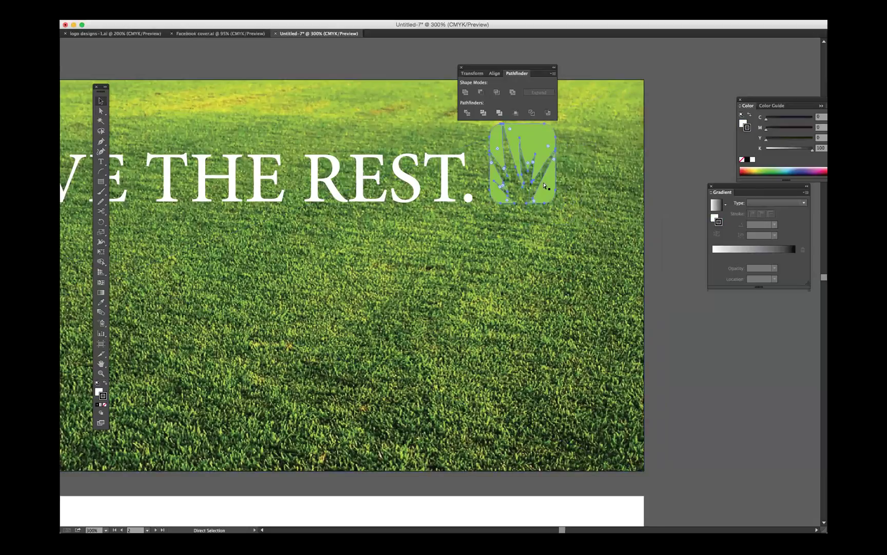
# - Delete the stray white icon copy and draw a rounded rectangle over the leaf icon
pyautogui.moveTo(545, 186); pyautogui.dragTo(592, 197)
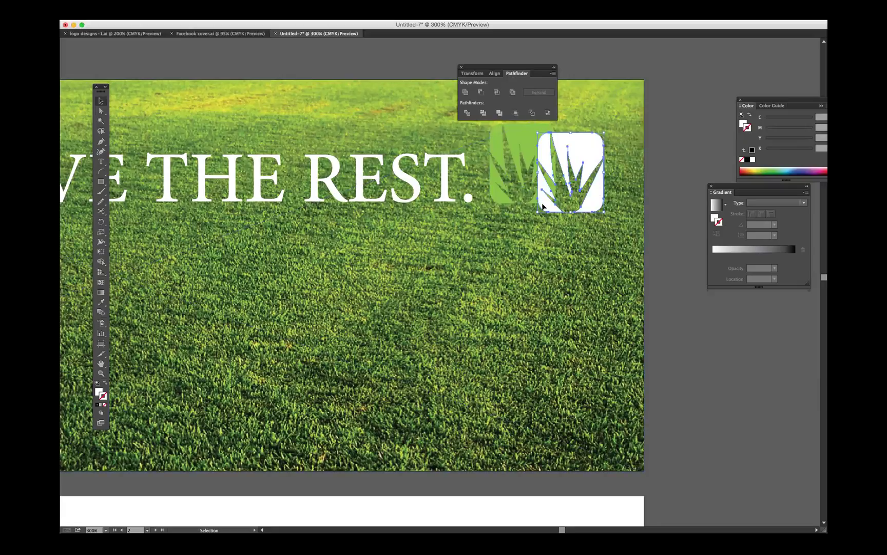
pyautogui.press('Delete')
pyautogui.moveTo(101, 182); pyautogui.dragTo(130, 191)
pyautogui.moveTo(494, 126); pyautogui.dragTo(552, 201)
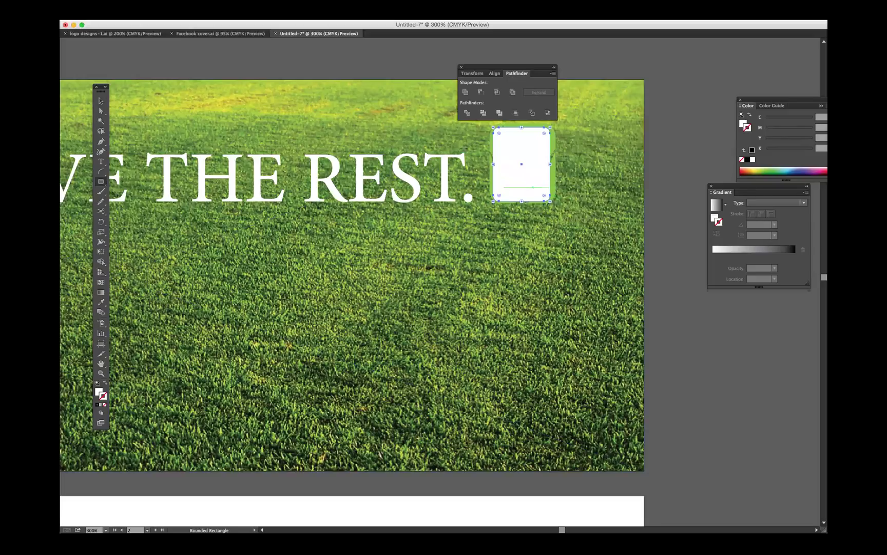
# - Resize the rounded rectangle to about 53 px wide, slightly taller at top and bottom
pyautogui.press('v')
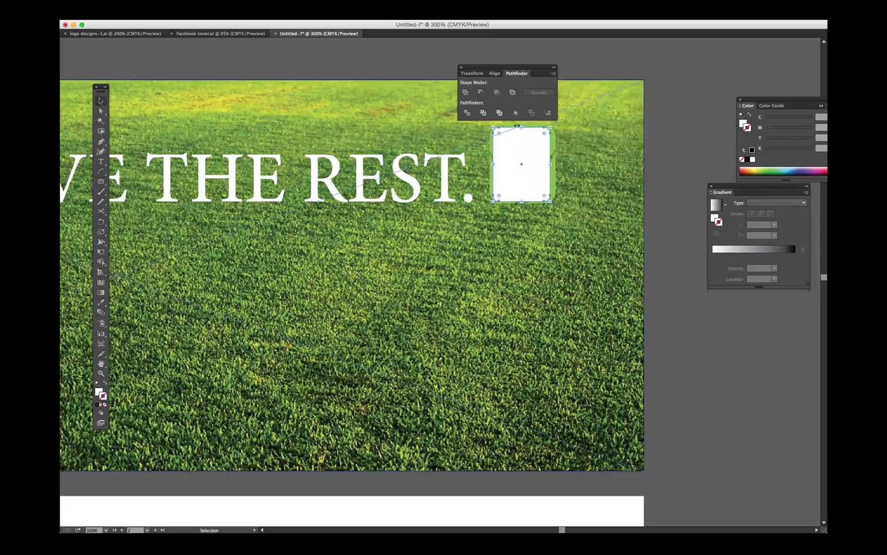
pyautogui.moveTo(521, 127); pyautogui.dragTo(521, 123)
pyautogui.moveTo(493, 164); pyautogui.dragTo(489, 163)
pyautogui.moveTo(558, 162); pyautogui.dragTo(558, 162)
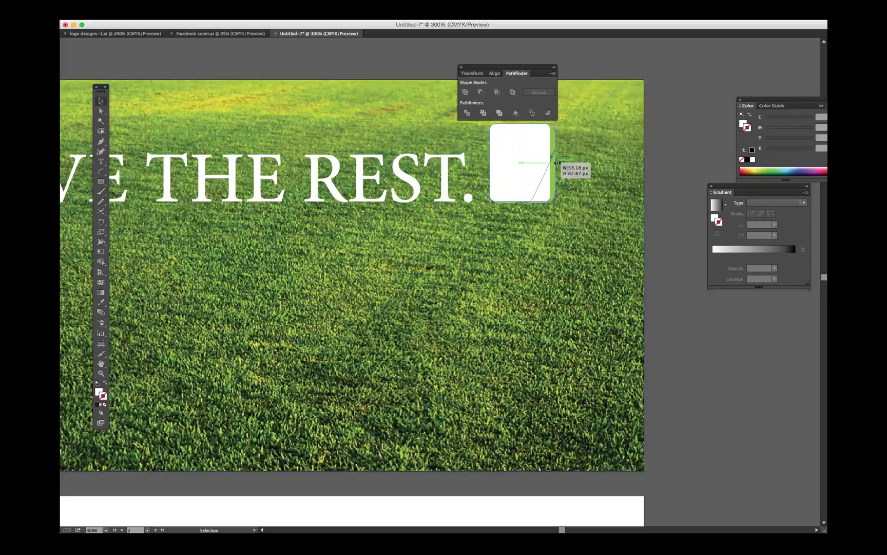
pyautogui.moveTo(523, 201); pyautogui.dragTo(525, 204)
# - Send the rectangle behind the grass artwork and bring the white grass blades to the front
pyautogui.rightClick(536, 178)
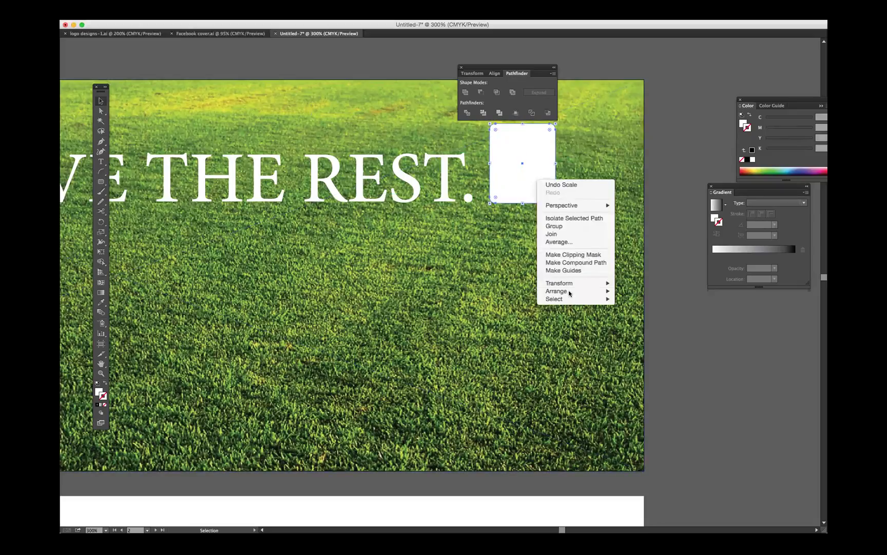
pyautogui.moveTo(576, 294)
pyautogui.click(642, 315)
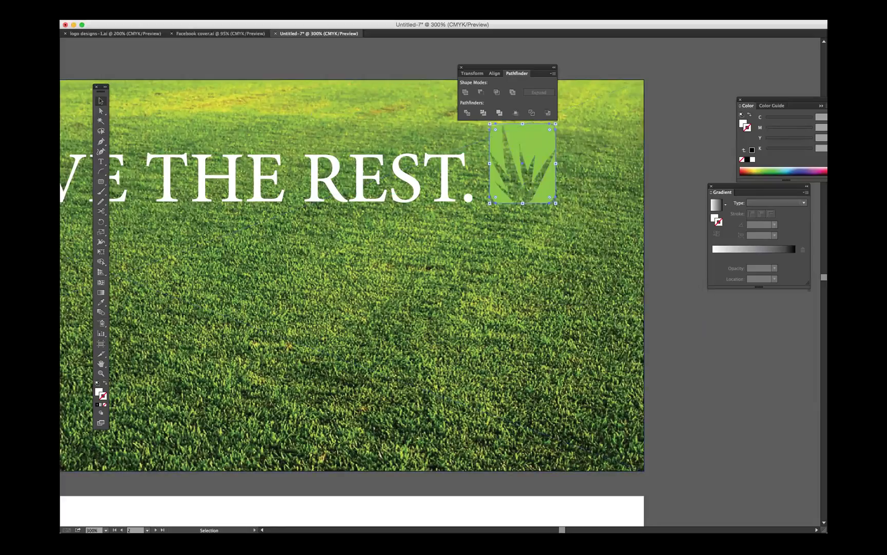
pyautogui.click(530, 175)
pyautogui.rightClick(539, 164)
pyautogui.moveTo(604, 237)
pyautogui.click(639, 233)
pyautogui.click(646, 176)
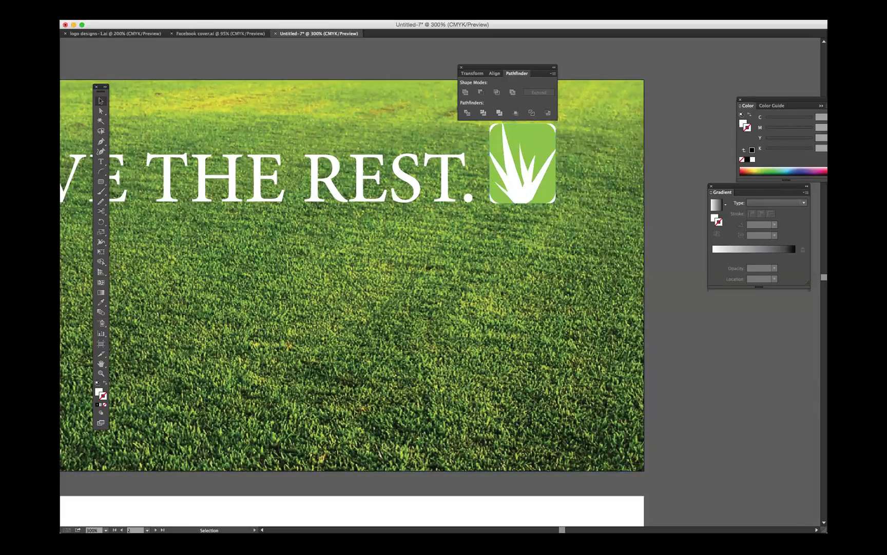
# - Shorten the grass-and-square icon, scale it down, and place it right after "REST."
pyautogui.click(521, 196)
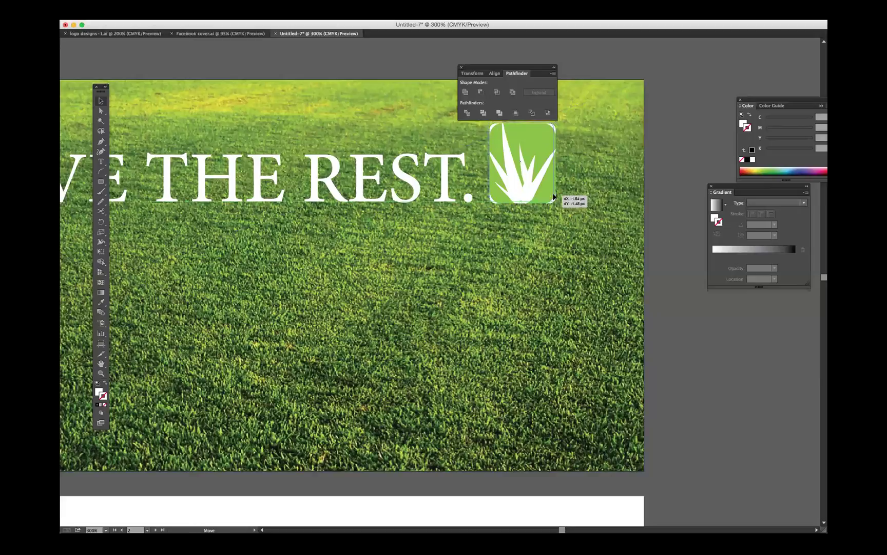
pyautogui.moveTo(522, 204); pyautogui.dragTo(522, 202)
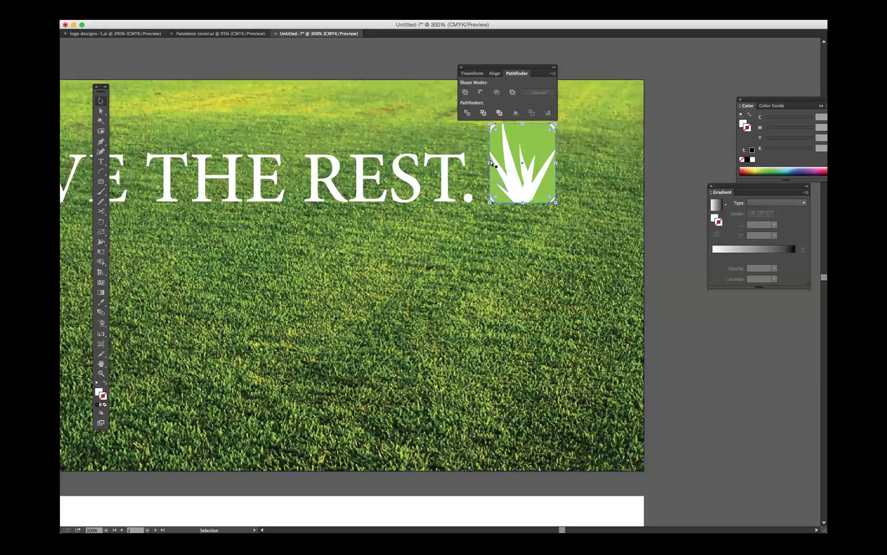
pyautogui.press('super+equal')
pyautogui.press('super+equal')
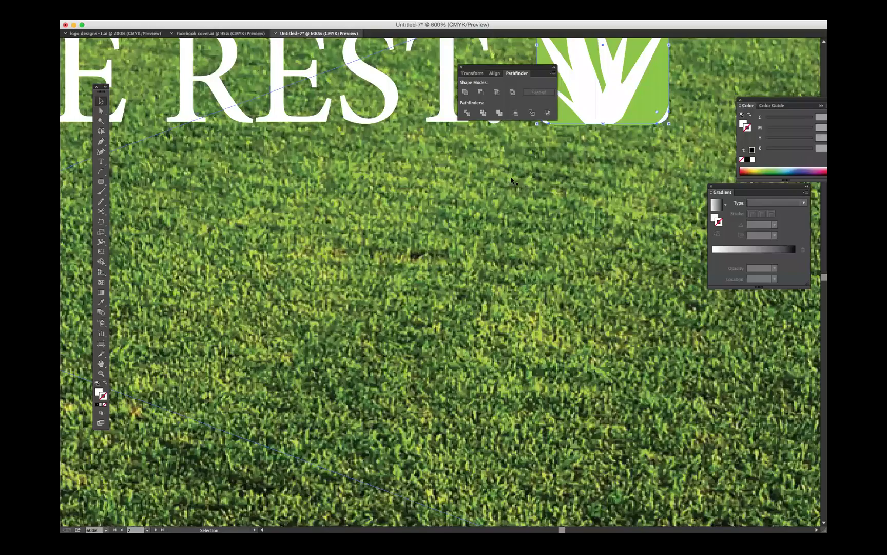
pyautogui.scroll(5, 584, 288)
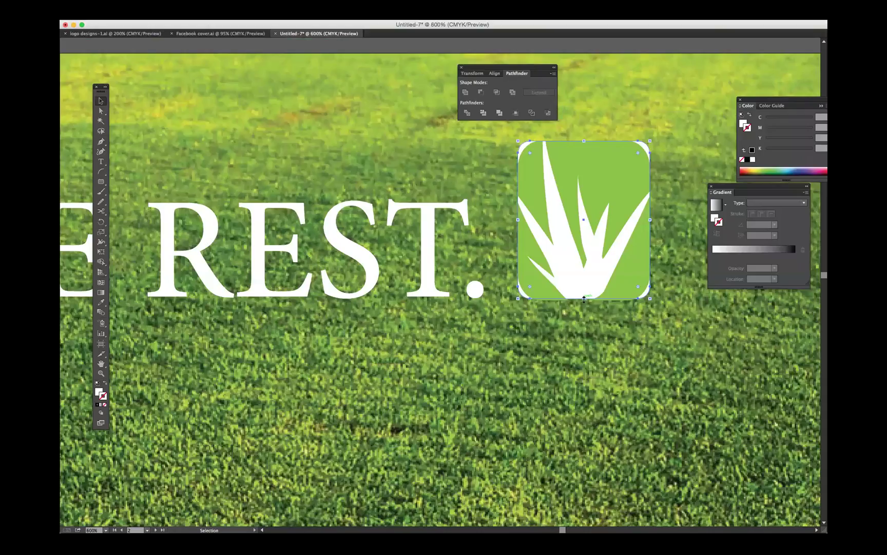
pyautogui.press('a')
pyautogui.press('super+shift+a')
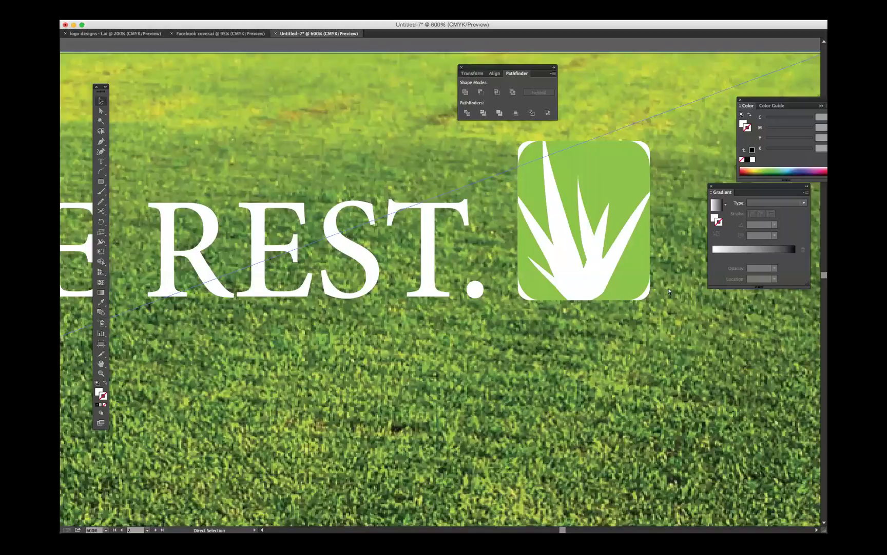
pyautogui.press('super+minus')
pyautogui.press('super+minus')
pyautogui.press('super+minus')
pyautogui.press('super+minus')
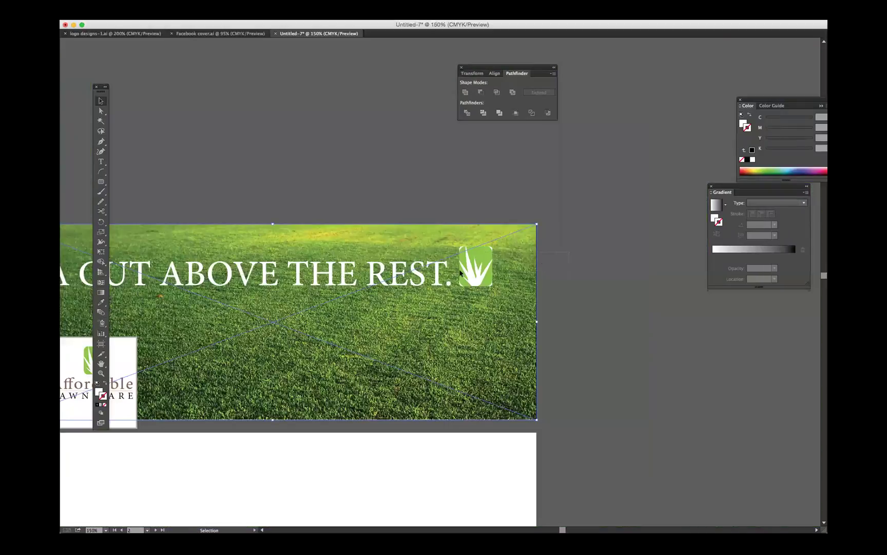
pyautogui.click(471, 273)
pyautogui.moveTo(475, 245); pyautogui.dragTo(476, 252)
pyautogui.moveTo(482, 260); pyautogui.dragTo(470, 263)
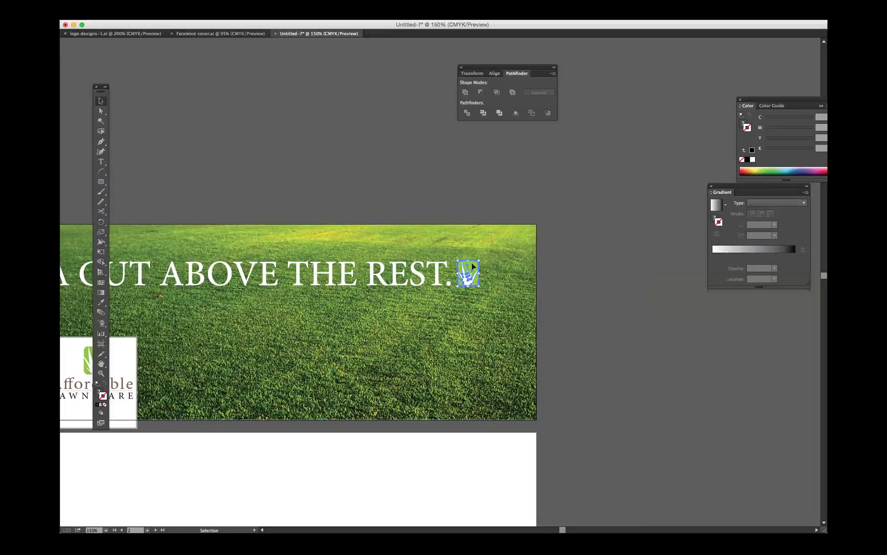
pyautogui.click(581, 277)
# - Zoom out to 100% to view all banners and briefly check the left banner's text
pyautogui.hscroll(-5, 581, 277)
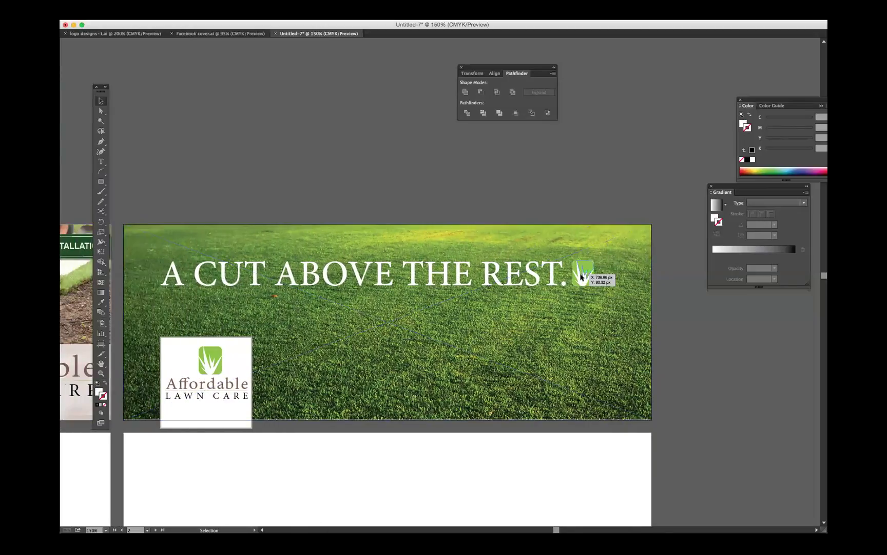
pyautogui.hscroll(-2, 581, 278)
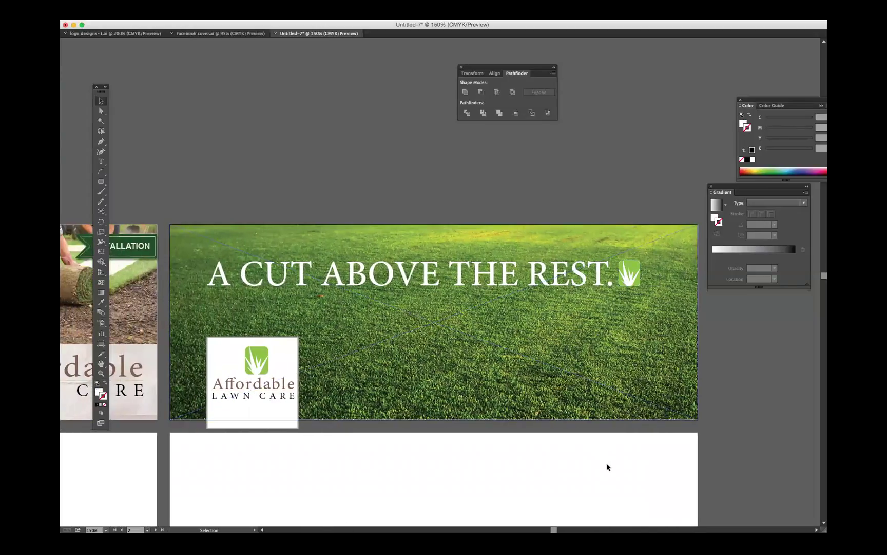
pyautogui.press('super+minus')
pyautogui.click(444, 336)
pyautogui.click(663, 347)
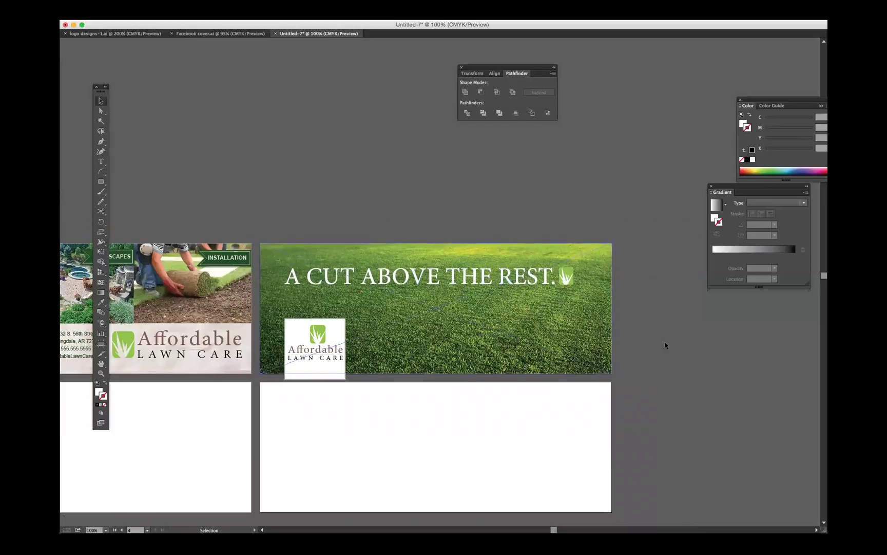
pyautogui.press('t')
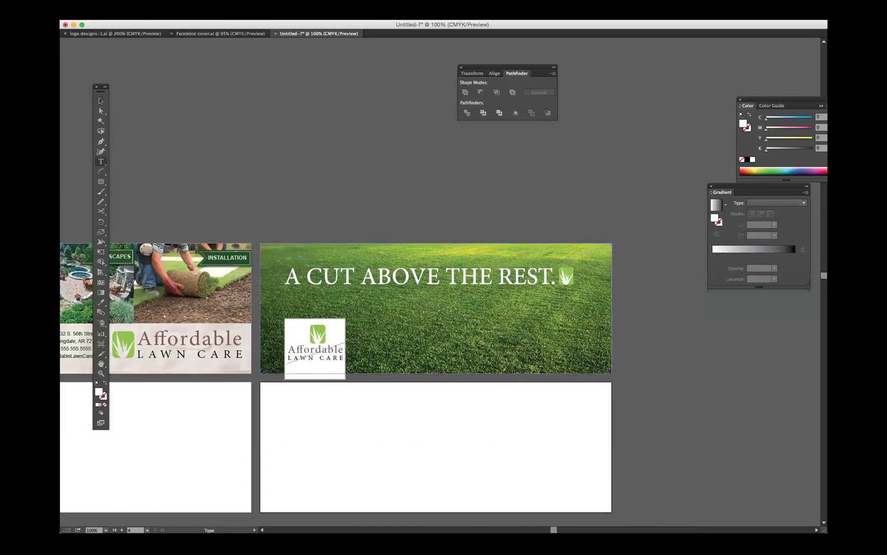
pyautogui.click(305, 354)
pyautogui.press('Escape')
# - Draw a text area on the bottom-right artboard and paste the AffordableLawnCare.com address
pyautogui.click(77, 360)
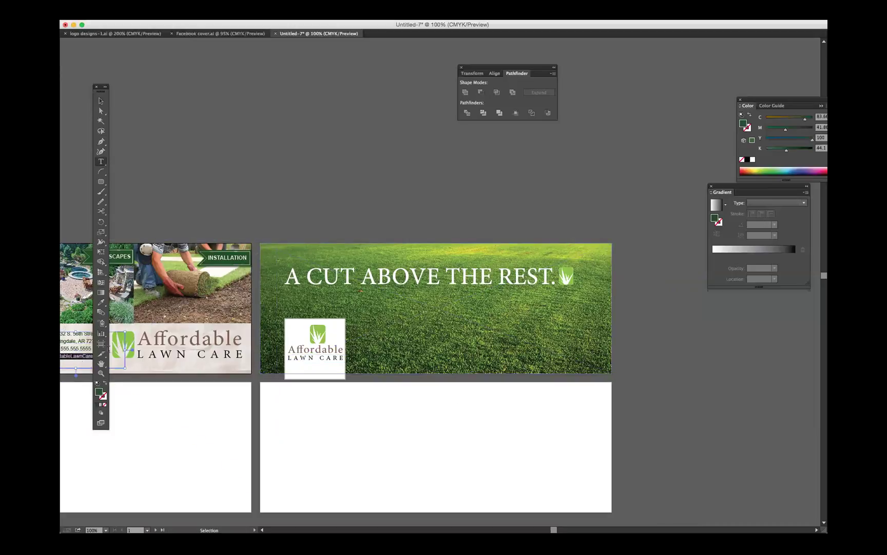
pyautogui.click(408, 439)
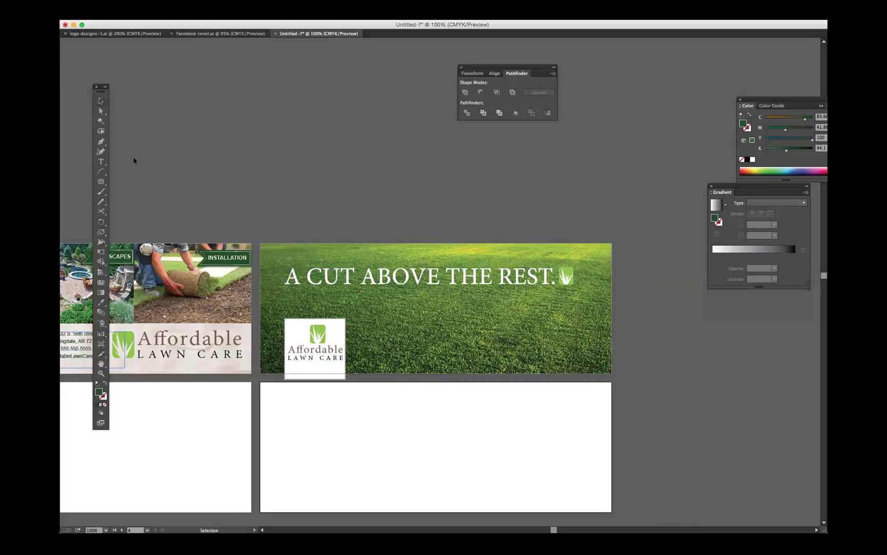
pyautogui.click(101, 161)
pyautogui.moveTo(403, 412); pyautogui.dragTo(519, 449)
pyautogui.write('AffordableLawnCare.com')
pyautogui.press('Escape')
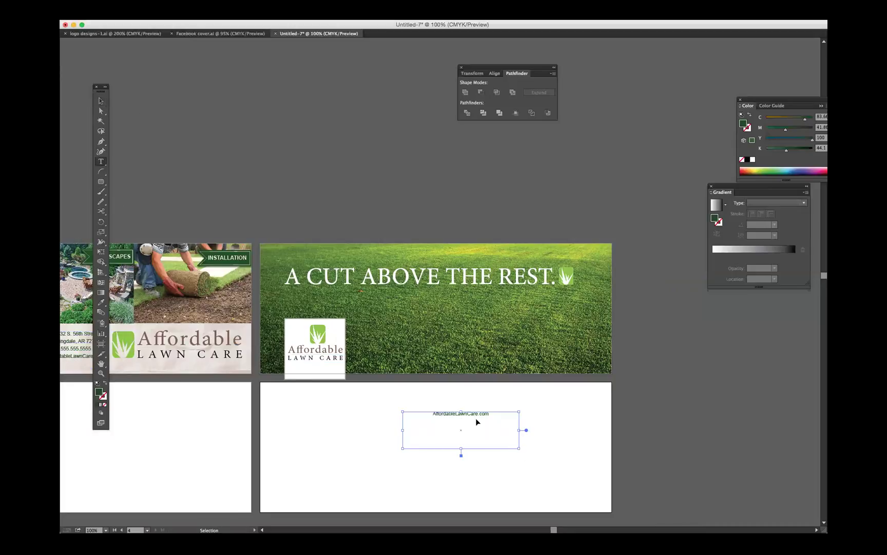
# - Make the web address text white
pyautogui.tripleClick(476, 421)
pyautogui.click(101, 302)
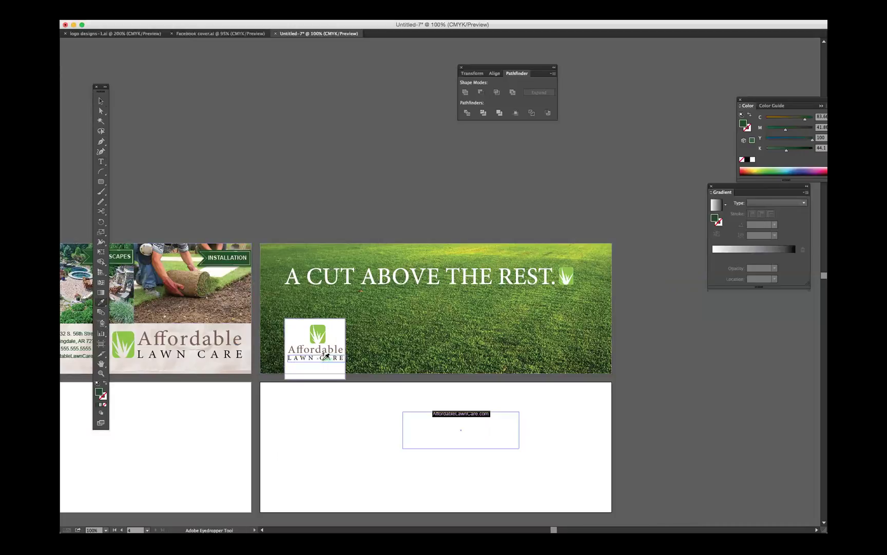
pyautogui.click(97, 384)
pyautogui.click(105, 404)
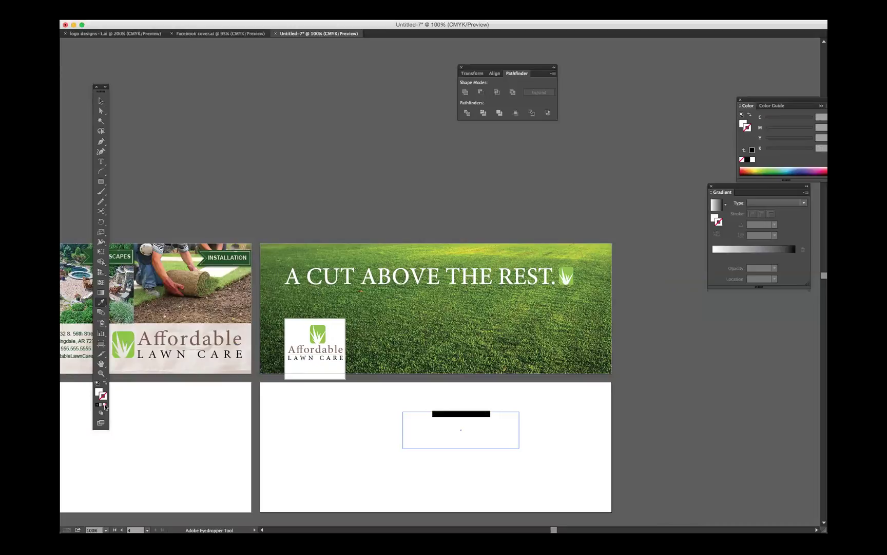
# - Move the web address onto the grass banner's lower right and nudge it up and left
pyautogui.click(101, 102)
pyautogui.moveTo(478, 418); pyautogui.dragTo(630, 369)
pyautogui.click(640, 352)
pyautogui.press('Up')
pyautogui.press('Up')
pyautogui.press('Left')
pyautogui.press('Left')
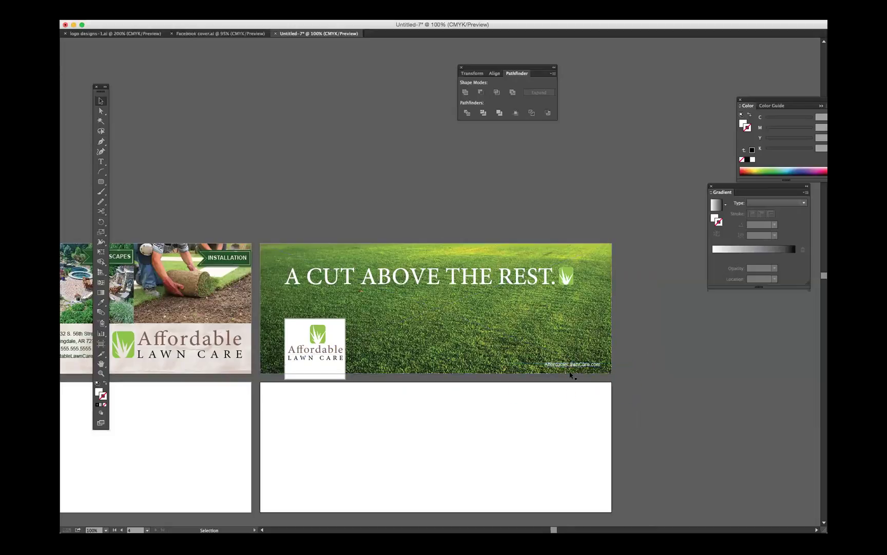
# - Enlarge the web address font, keep it white, and nudge it slightly left
pyautogui.doubleClick(572, 364)
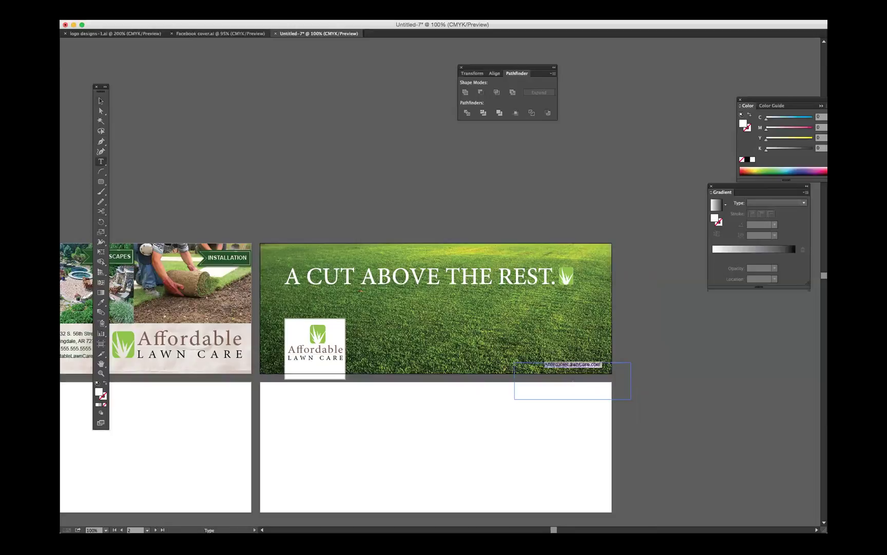
pyautogui.press('super+shift+period')
pyautogui.click(101, 302)
pyautogui.click(588, 242)
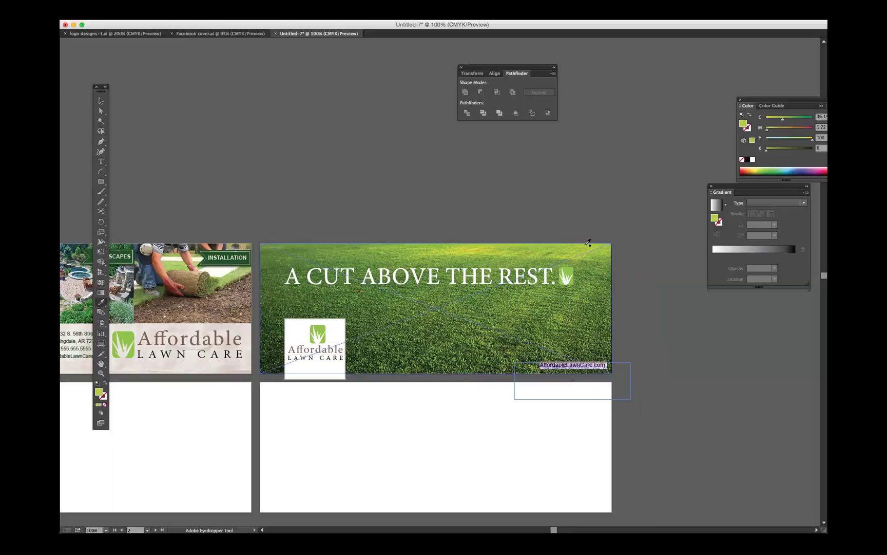
pyautogui.click(101, 101)
pyautogui.click(415, 451)
pyautogui.press('super+z')
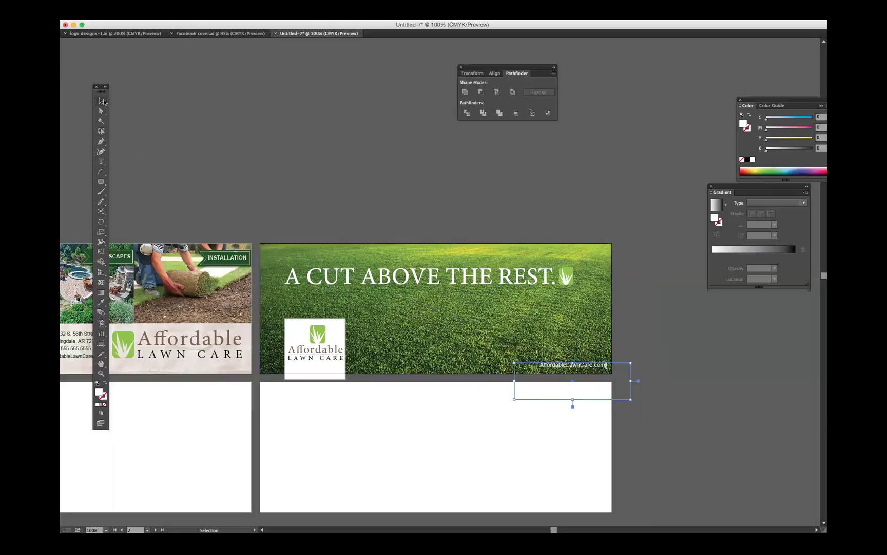
pyautogui.hotkey('shift', 'Left')
pyautogui.hotkey('shift', 'Left')
pyautogui.hotkey('shift', 'Left')
pyautogui.hotkey('shift', 'Left')
pyautogui.press('Left')
pyautogui.press('Left')
pyautogui.press('Left')
pyautogui.press('Left')
pyautogui.press('Left')
pyautogui.press('Left')
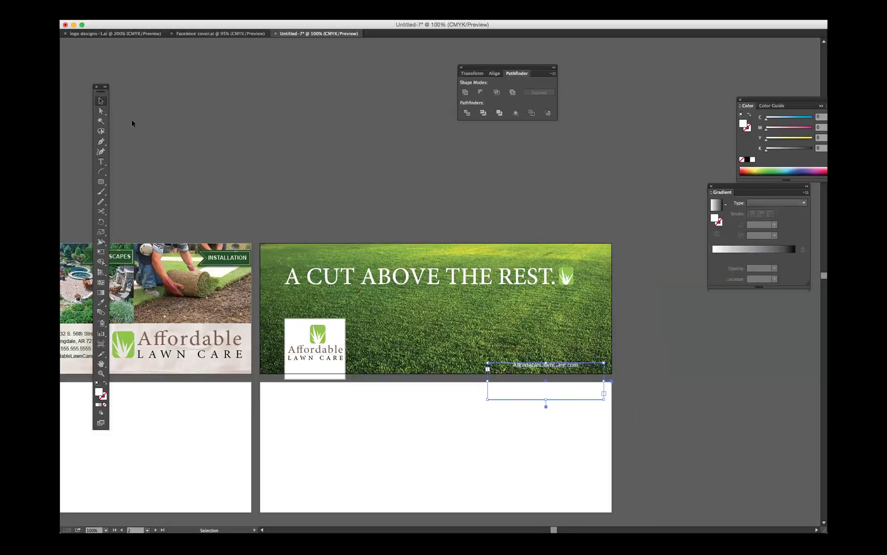
# - Convert the web address to outlines, narrow it slightly, and set it in the bottom-right corner
pyautogui.click(175, 5)
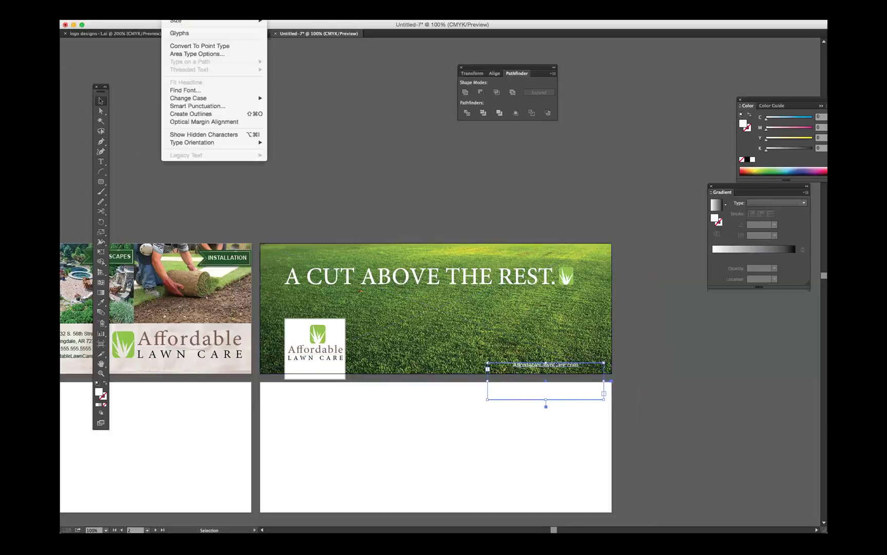
pyautogui.click(190, 113)
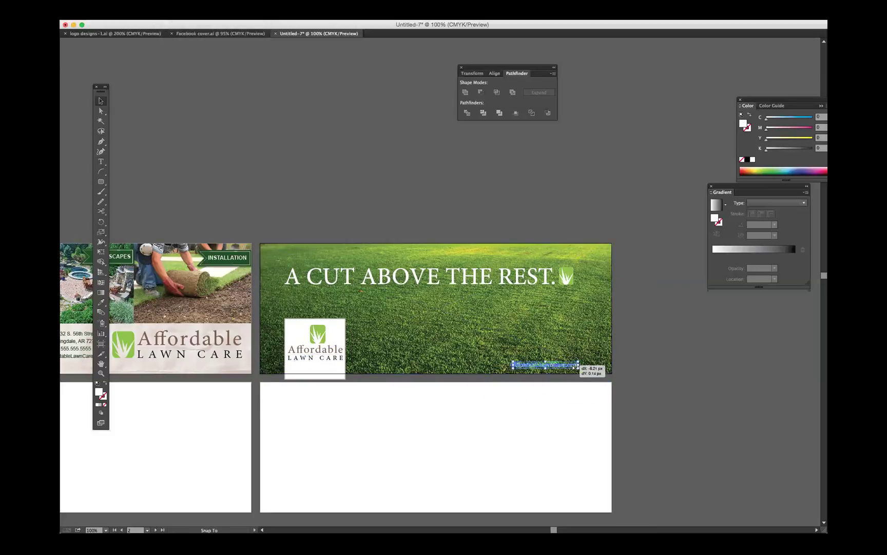
pyautogui.moveTo(577, 365); pyautogui.dragTo(569, 366)
pyautogui.click(586, 405)
pyautogui.click(569, 367)
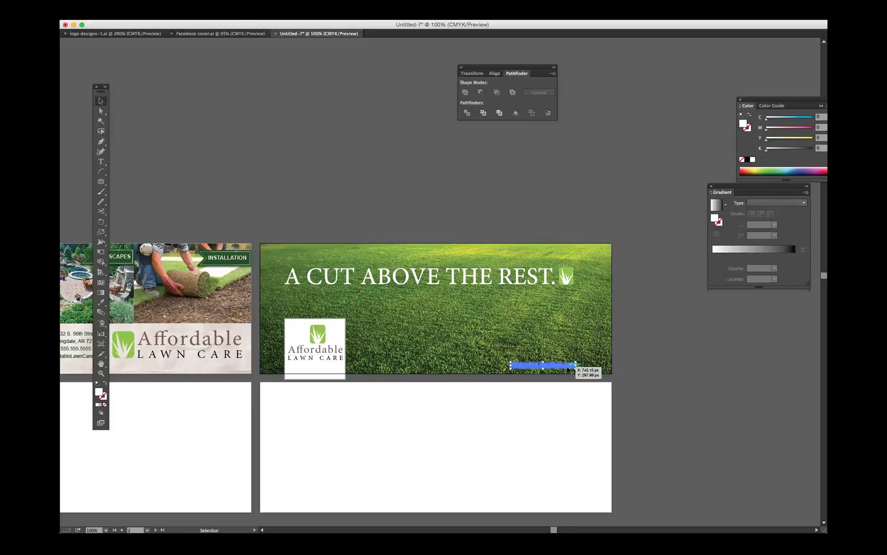
pyautogui.moveTo(569, 367); pyautogui.dragTo(569, 370)
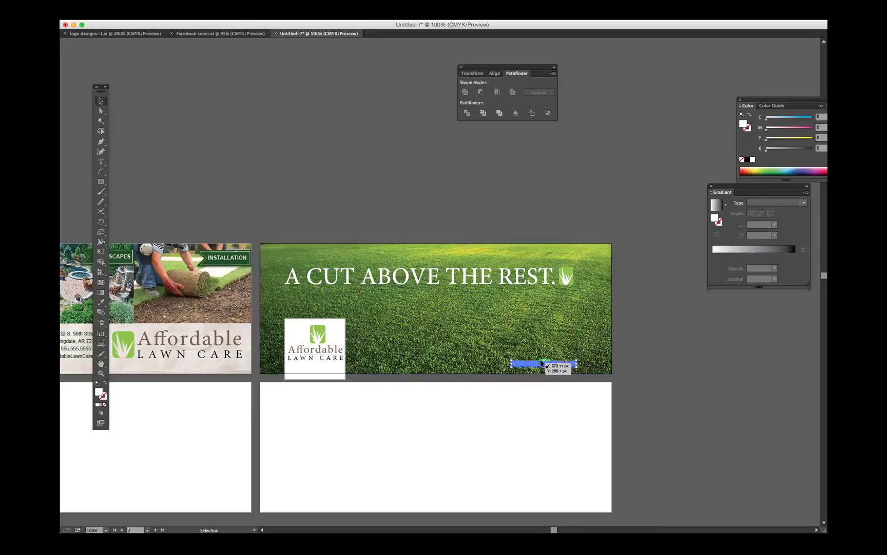
pyautogui.click(222, 19)
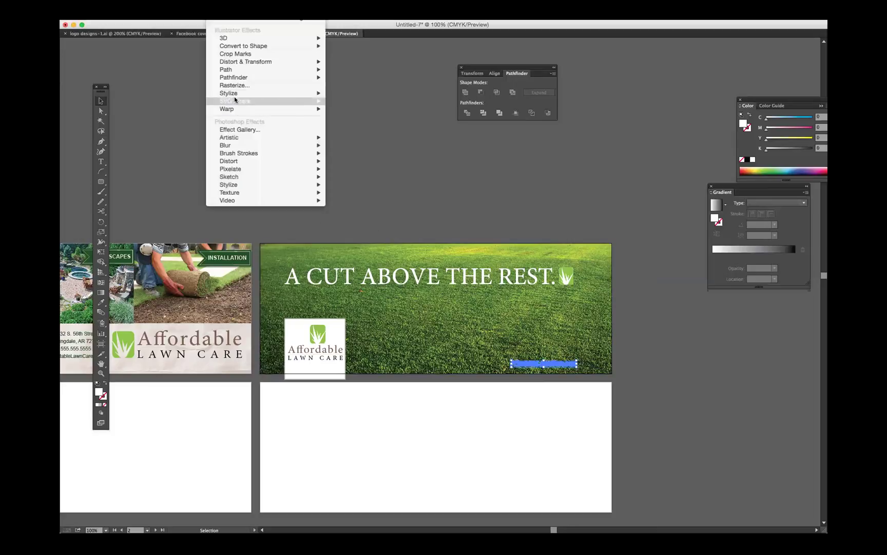
# - Add a drop shadow with 5 px blur, 6 px Y offset and 100% opacity to the web address
pyautogui.moveTo(237, 97)
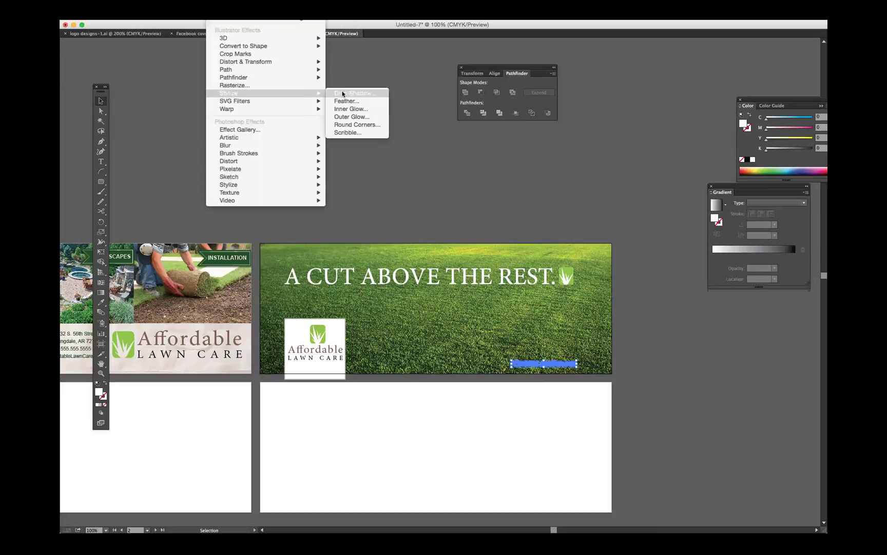
pyautogui.click(342, 93)
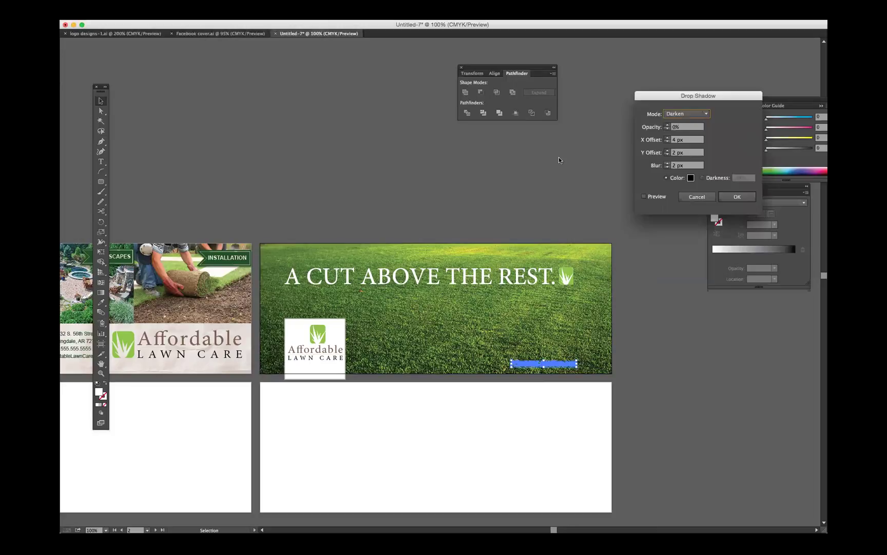
pyautogui.click(668, 164)
pyautogui.click(668, 163)
pyautogui.click(668, 163)
pyautogui.click(645, 198)
pyautogui.click(668, 150)
pyautogui.click(667, 151)
pyautogui.click(667, 151)
pyautogui.click(667, 150)
pyautogui.click(666, 127)
pyautogui.press('Tab')
pyautogui.press('Return')
pyautogui.click(634, 323)
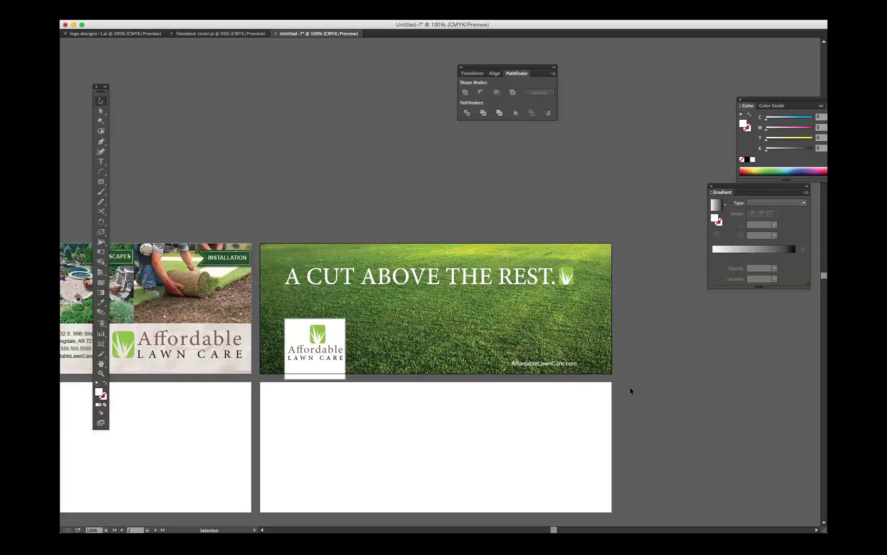
pyautogui.click(576, 393)
# - Cut the grass icon from after the headline and paste it back onto the canvas
pyautogui.hscroll(-6, 576, 394)
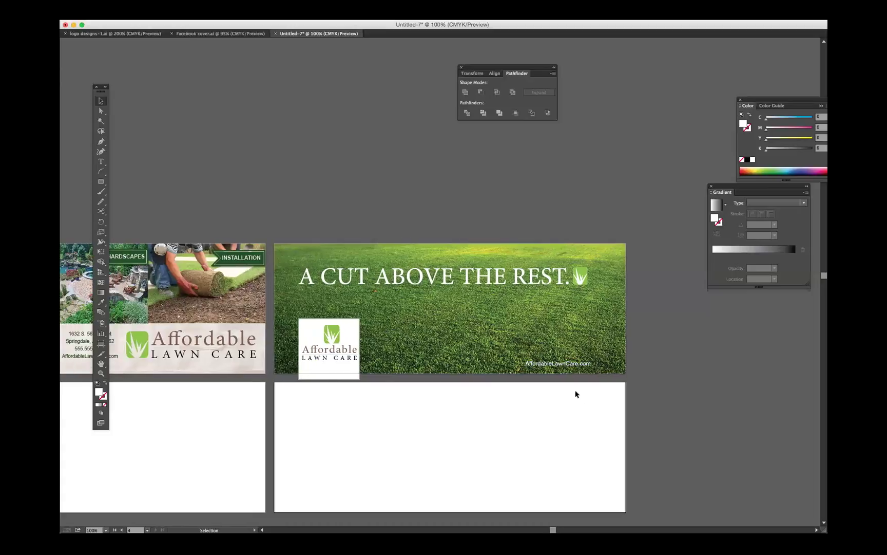
pyautogui.hscroll(-2, 576, 394)
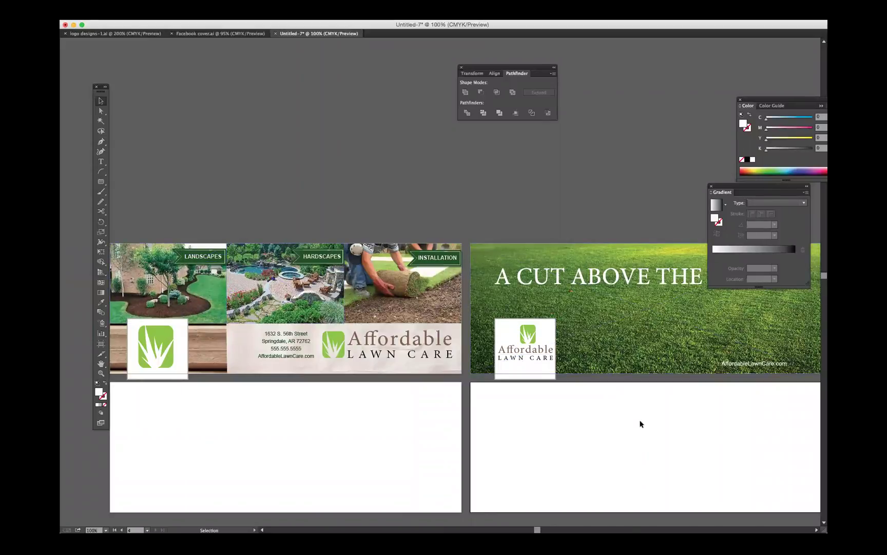
pyautogui.hscroll(7, 640, 423)
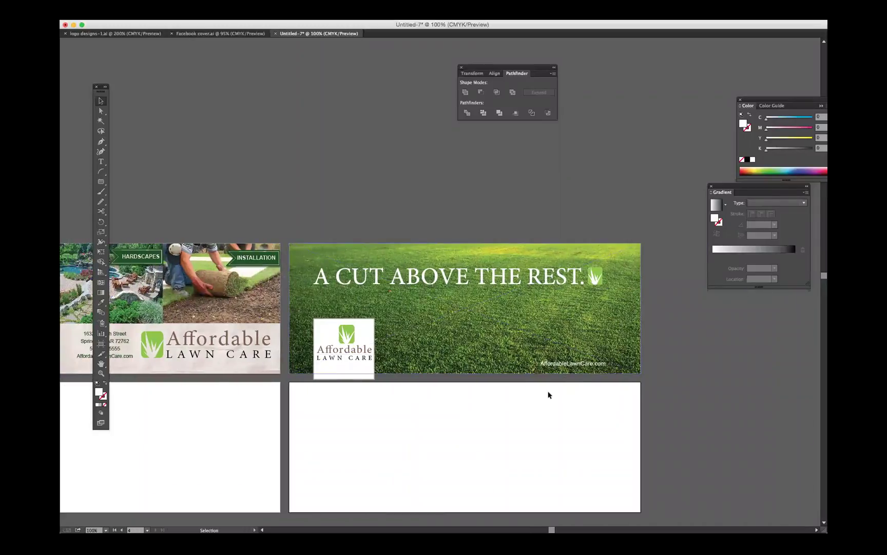
pyautogui.scroll(1, 597, 277)
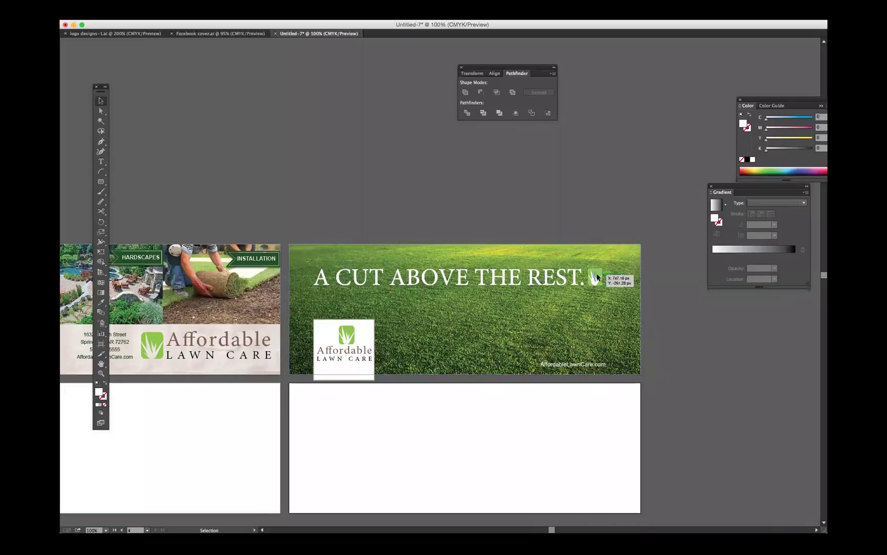
pyautogui.click(598, 276)
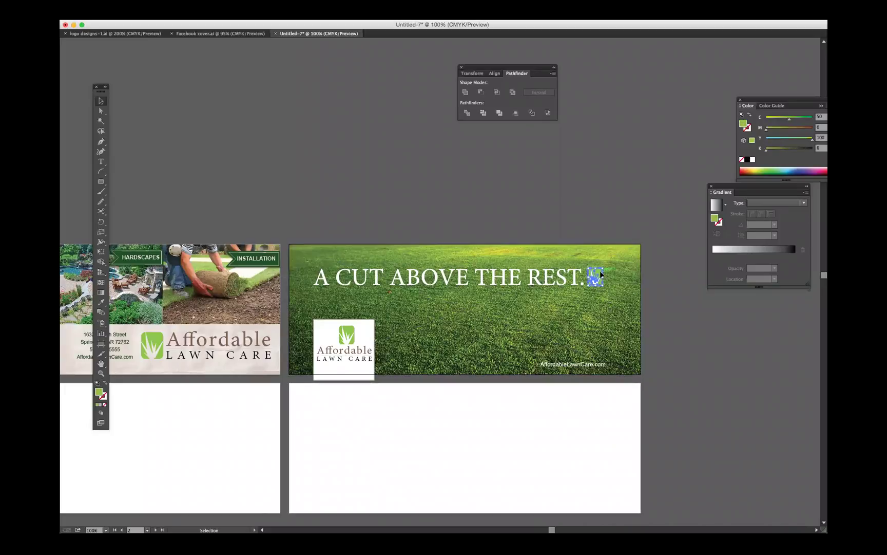
pyautogui.press('a')
pyautogui.press('v')
pyautogui.press('super+shift+a')
pyautogui.click(588, 270)
pyautogui.press('super+z')
pyautogui.press('super+z')
pyautogui.press('super+v')
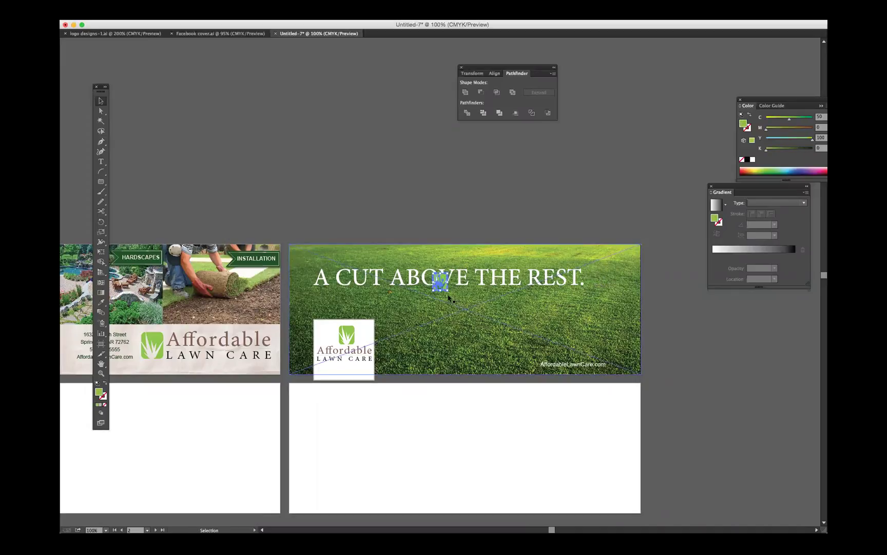
# - Enlarge the pasted grass icon over the banner with a white fill and no stroke
pyautogui.moveTo(451, 291); pyautogui.dragTo(545, 358)
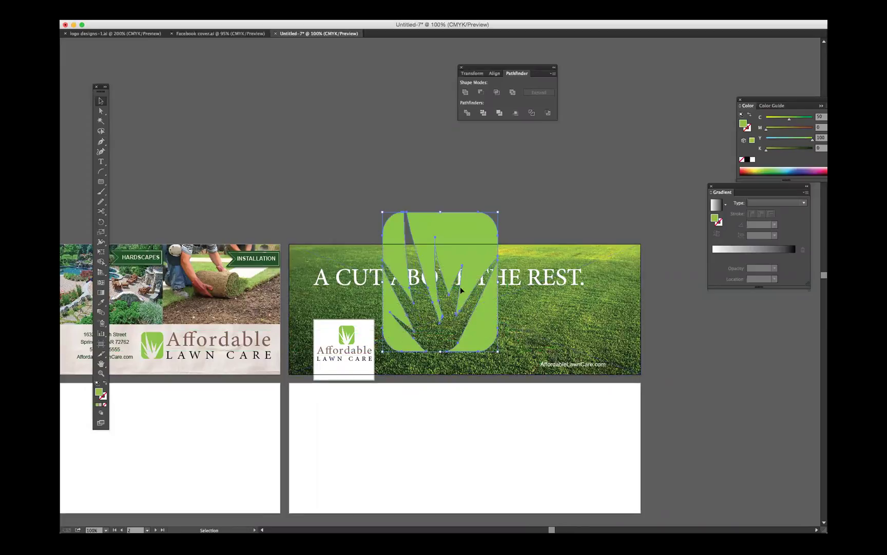
pyautogui.click(98, 383)
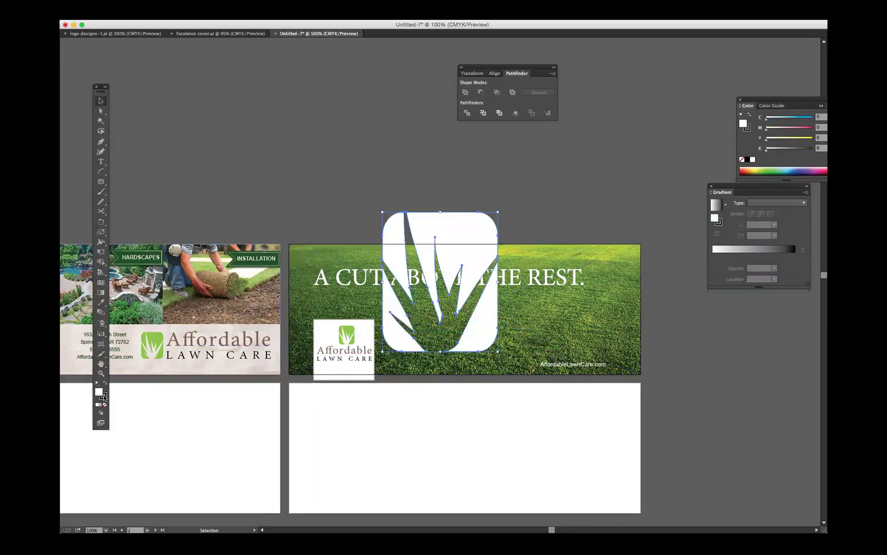
pyautogui.click(105, 405)
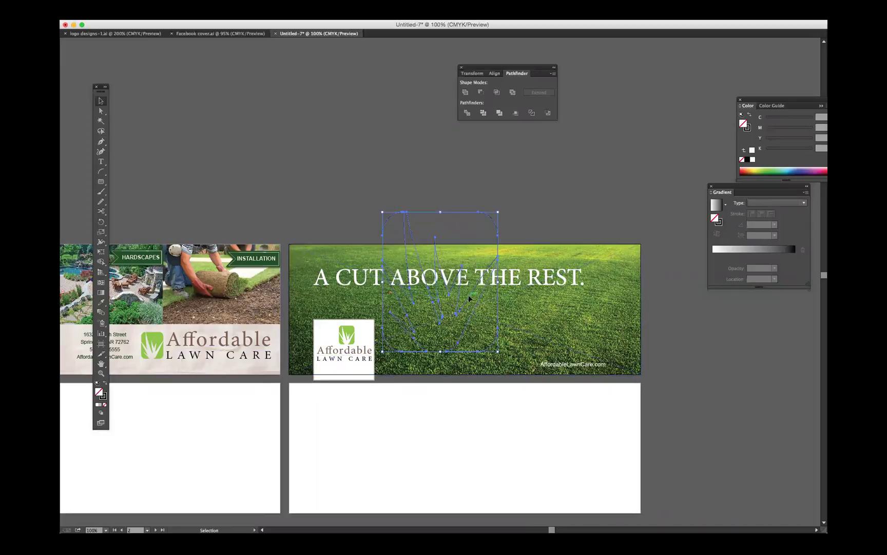
pyautogui.rightClick(469, 298)
pyautogui.click(102, 393)
pyautogui.press('super+z')
pyautogui.click(105, 404)
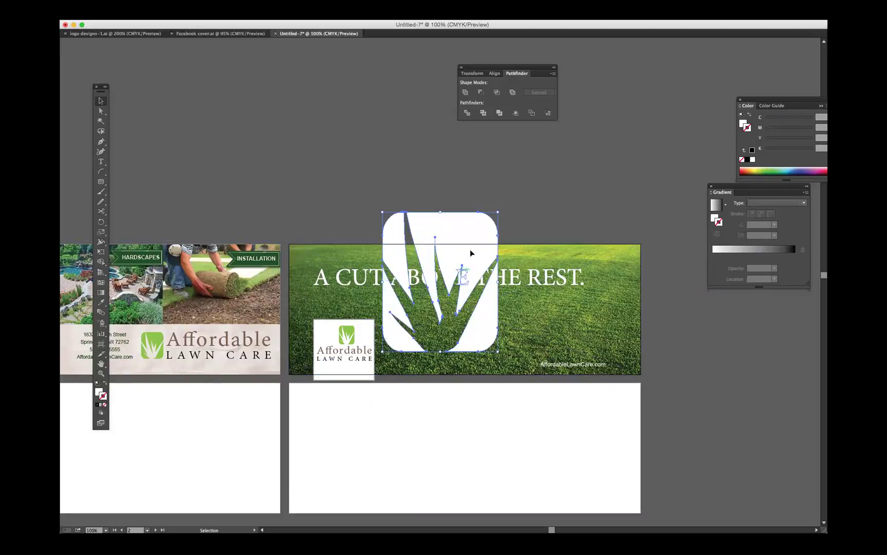
# - Move the white grass icon up to the banner's right side, widen it leftward, and nudge it right
pyautogui.moveTo(486, 226); pyautogui.dragTo(590, 205)
pyautogui.moveTo(604, 264); pyautogui.dragTo(605, 240)
pyautogui.press('Right')
pyautogui.press('Right')
pyautogui.press('Right')
pyautogui.press('Right')
pyautogui.press('Right')
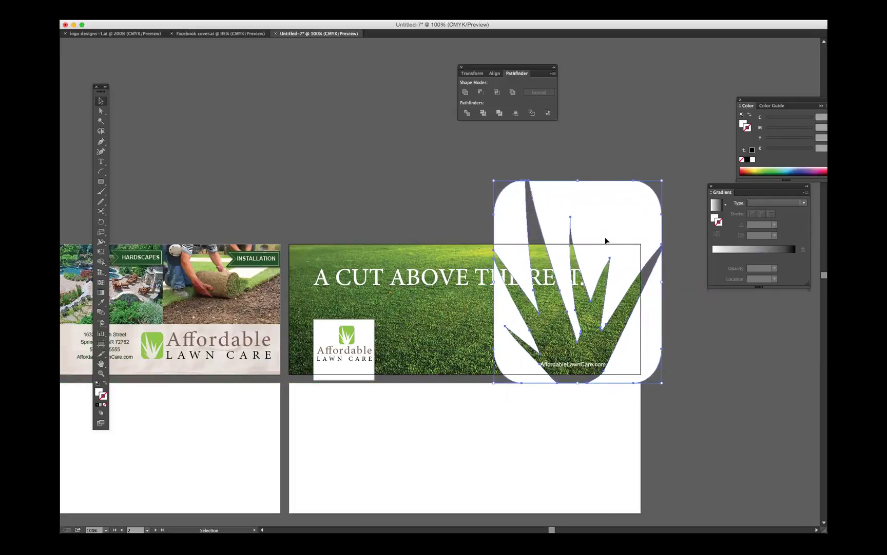
pyautogui.moveTo(493, 281)
pyautogui.mouseDown()
pyautogui.moveTo(469, 282)
pyautogui.moveTo(479, 282)
pyautogui.mouseUp()
pyautogui.press('Right')
pyautogui.press('Right')
pyautogui.press('Right')
pyautogui.press('Right')
pyautogui.press('Right')
pyautogui.press('Right')
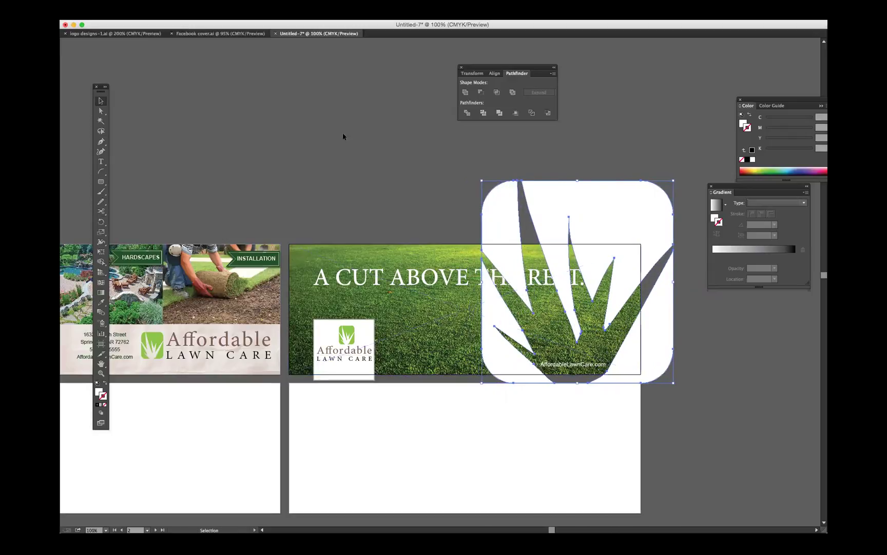
pyautogui.scroll(1, 369, 49)
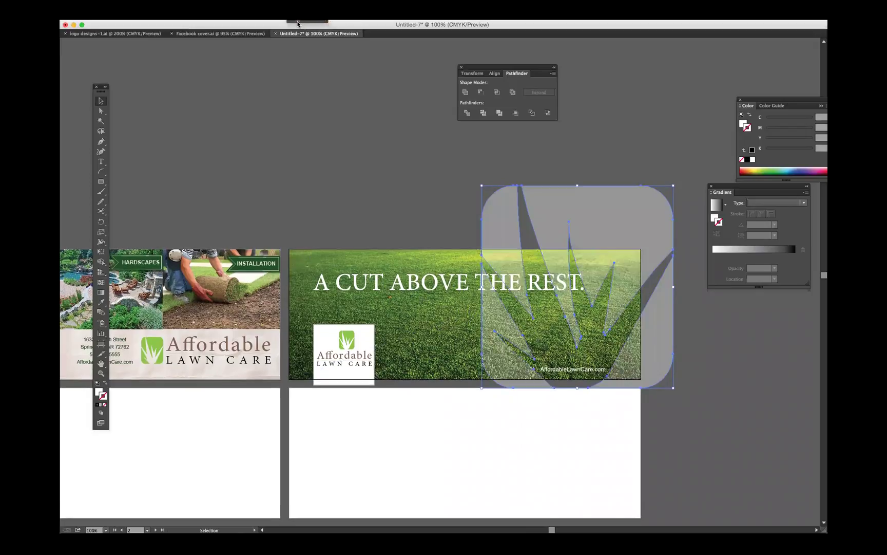
# - Bring the "A CUT ABOVE THE REST." headline in front of the grass icon
pyautogui.click(395, 214)
pyautogui.click(440, 298)
pyautogui.click(440, 287)
pyautogui.rightClick(444, 286)
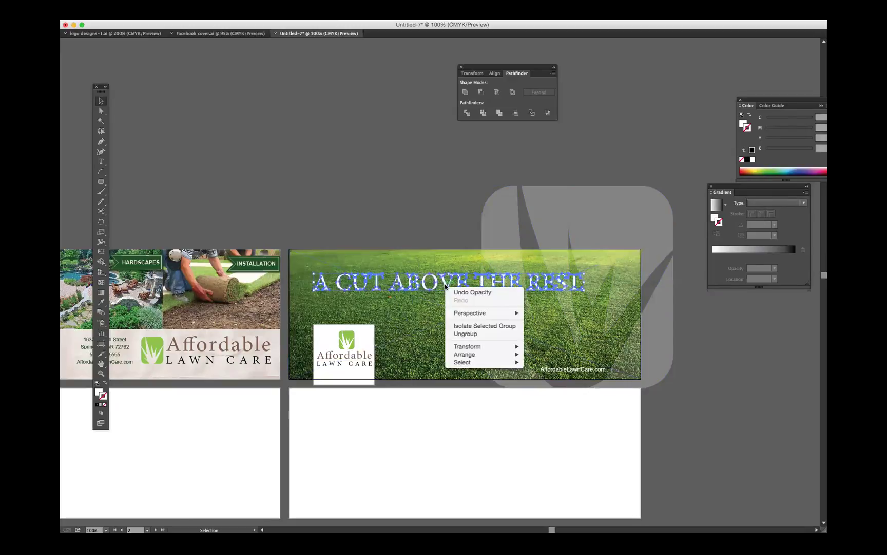
pyautogui.moveTo(488, 354)
pyautogui.click(546, 353)
# - Shrink the faded grass icon down toward the lower right above the web address
pyautogui.click(427, 180)
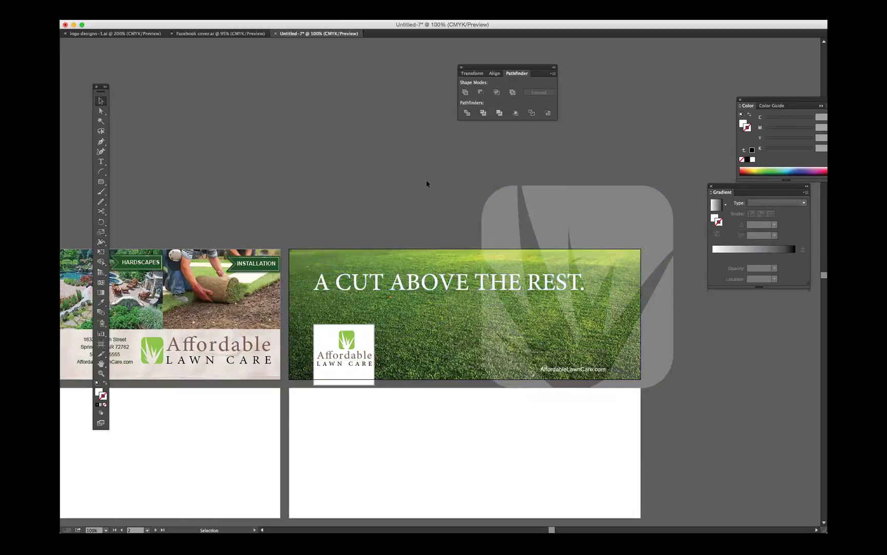
pyautogui.click(642, 219)
pyautogui.moveTo(674, 186); pyautogui.dragTo(650, 210)
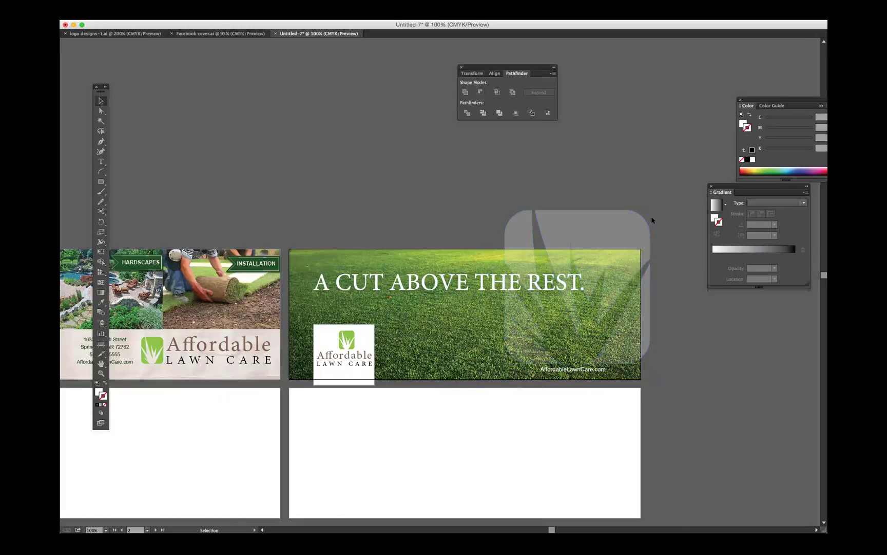
pyautogui.moveTo(651, 211); pyautogui.dragTo(580, 347)
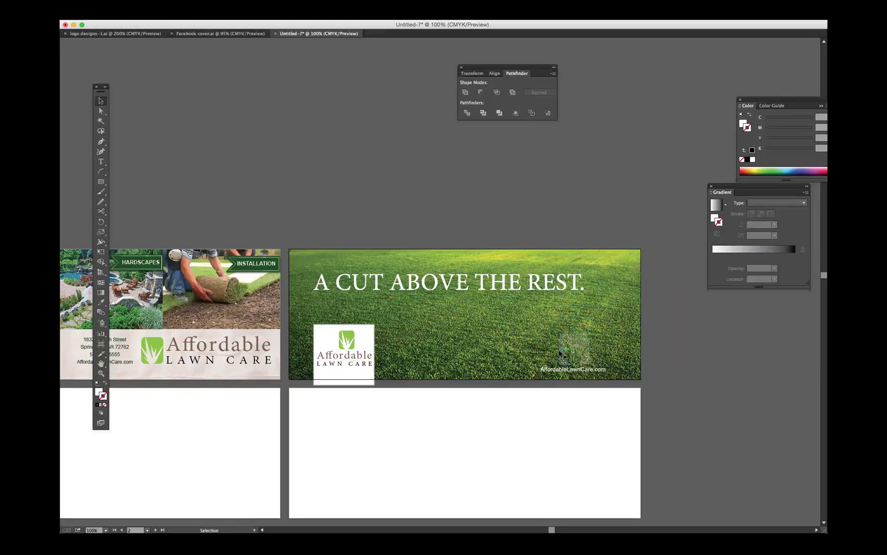
# - Reshape the grass icon by moving an anchor point, then undo and redo the recent changes
pyautogui.press('a')
pyautogui.press('super+z')
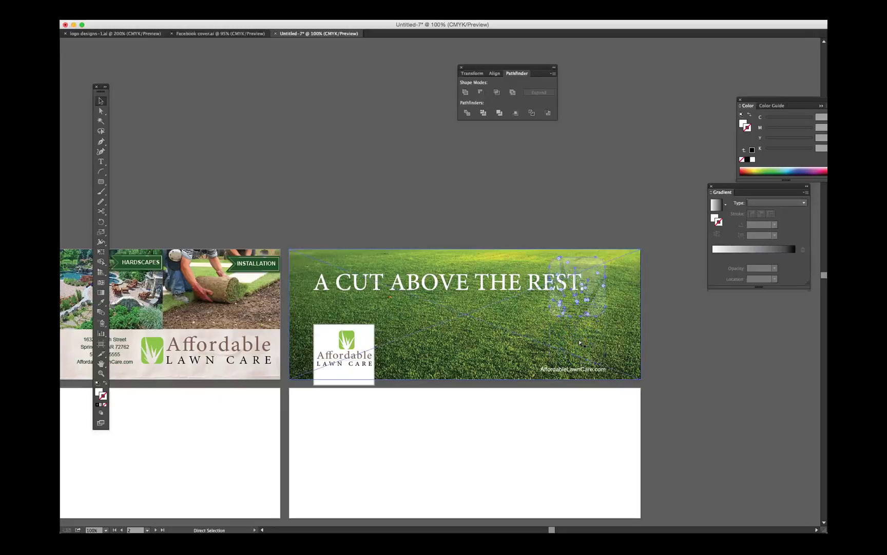
pyautogui.moveTo(580, 342); pyautogui.dragTo(582, 344)
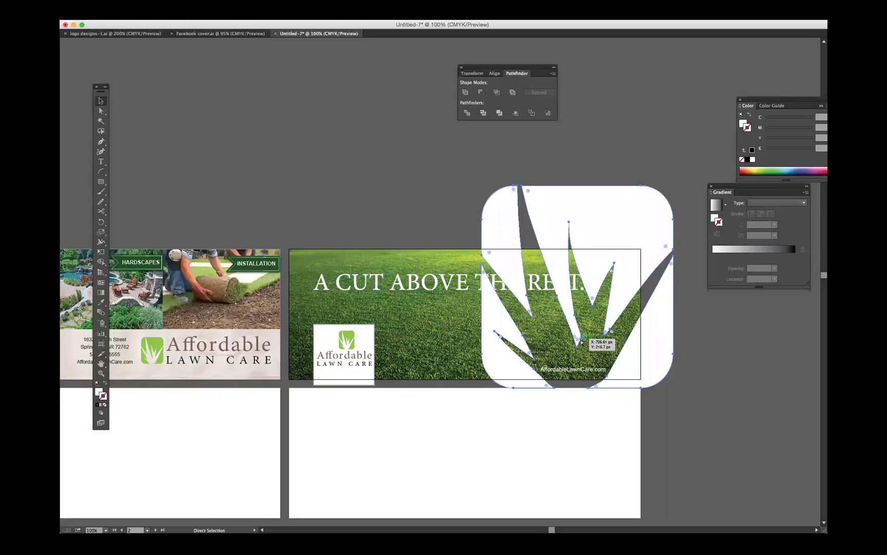
pyautogui.press('super+z')
pyautogui.press('super+z')
pyautogui.press('super+z')
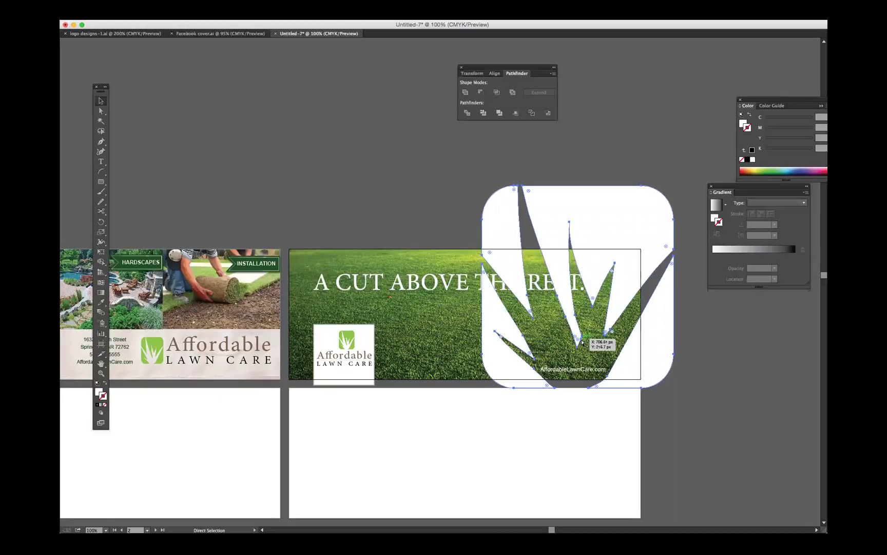
pyautogui.press('super+z')
pyautogui.press('super+z')
pyautogui.press('super+z')
pyautogui.press('super+z')
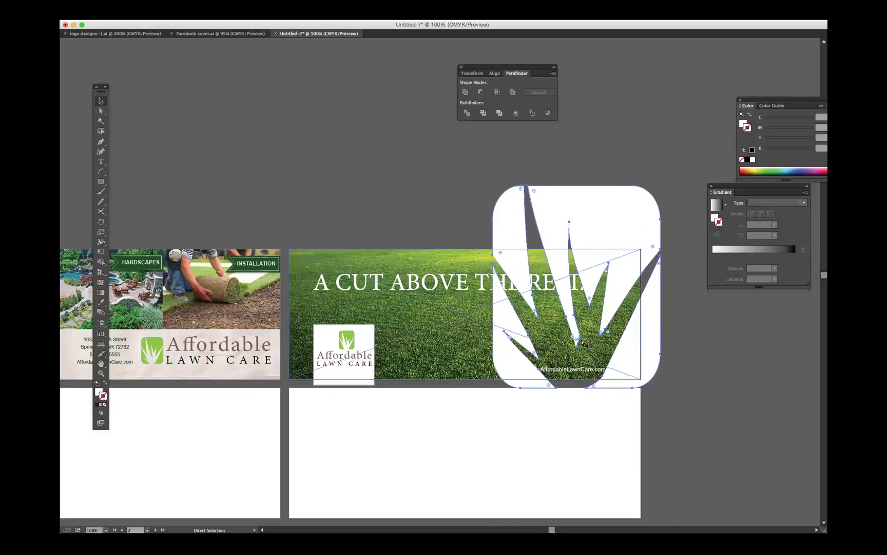
pyautogui.press('super+z')
pyautogui.press('super+z')
pyautogui.press('super+shift+z')
pyautogui.press('super+shift+z')
# - Leave a small green grass icon right after "REST." and return to the Facebook cover document
pyautogui.press('super+z')
pyautogui.press('super+z')
pyautogui.press('super+z')
pyautogui.press('super+z')
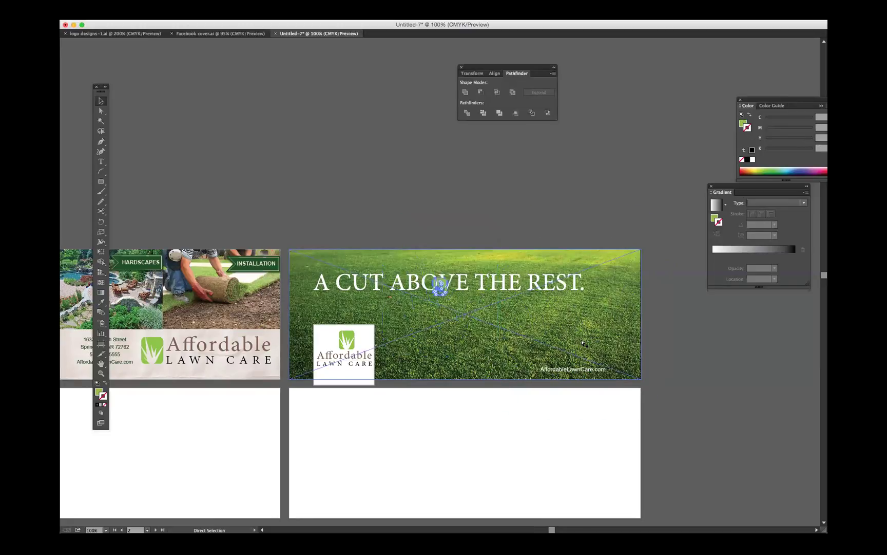
pyautogui.press('super+z')
pyautogui.press('super+z')
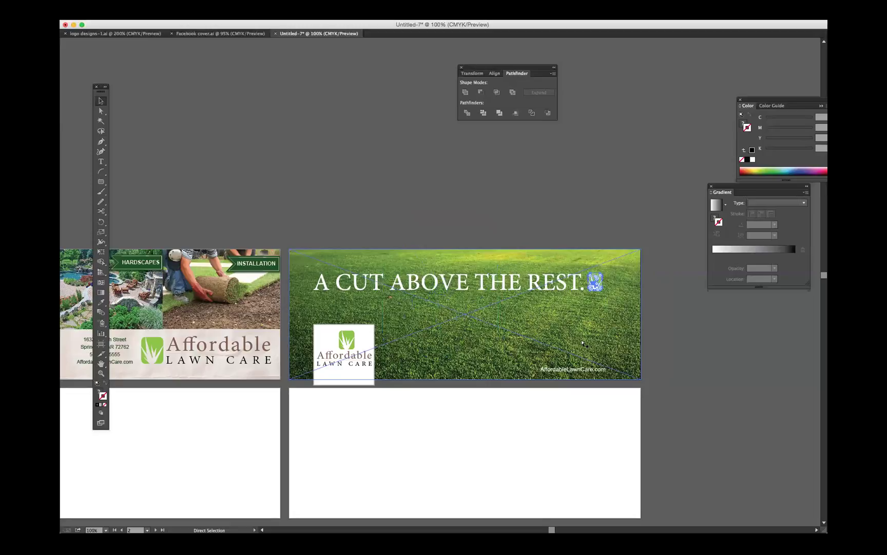
pyautogui.click(690, 339)
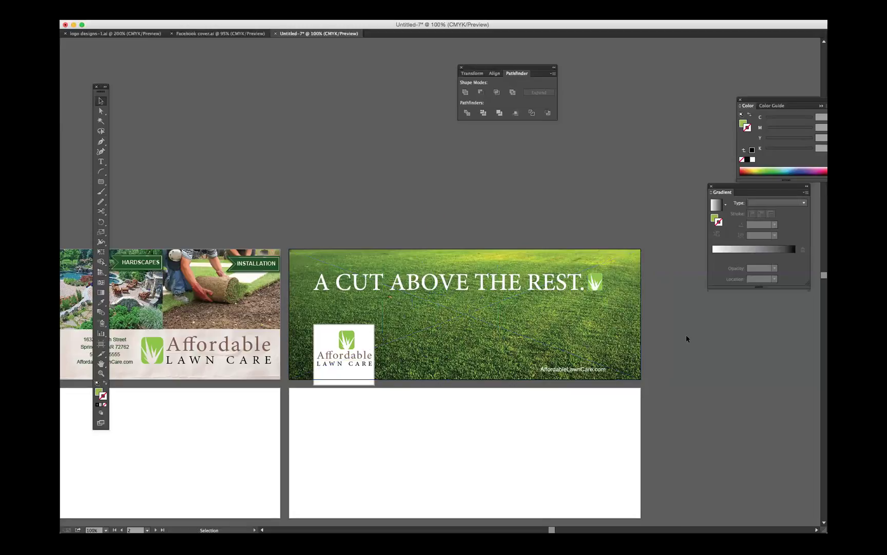
pyautogui.hscroll(-5, 687, 339)
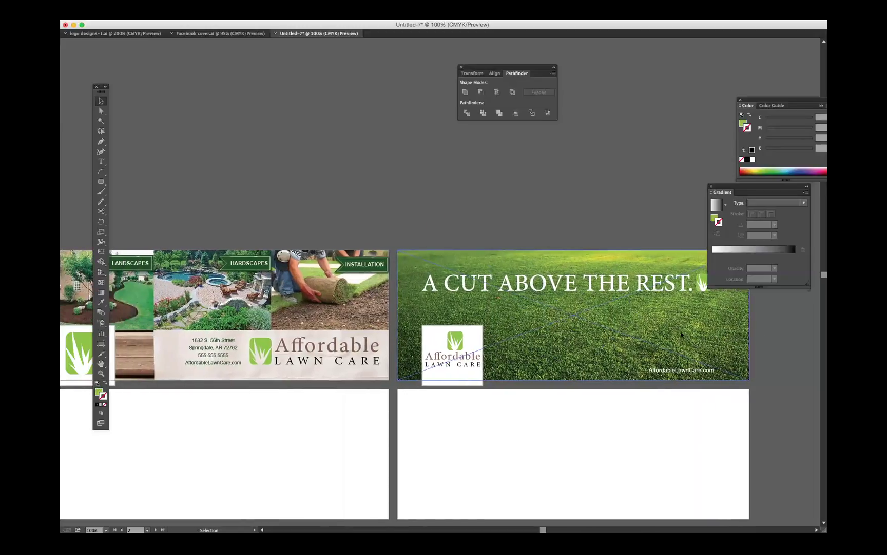
pyautogui.scroll(-3, 541, 349)
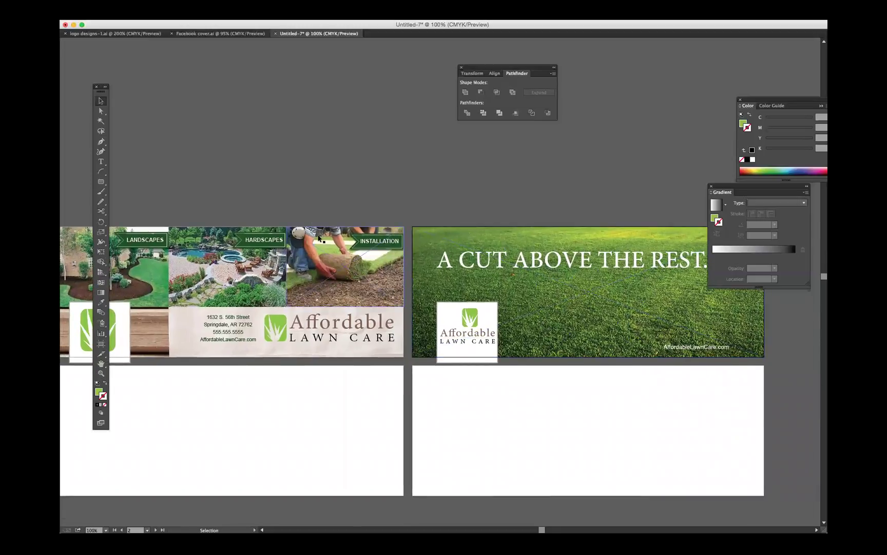
pyautogui.click(202, 34)
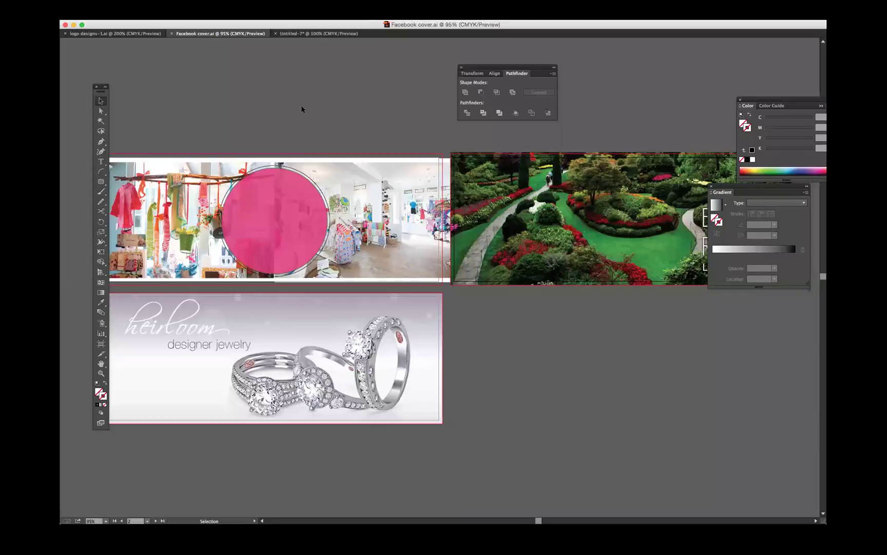
# - Delete the garden photo and select the clothing-store photo in Facebook cover.ai
pyautogui.click(514, 205)
pyautogui.press('Delete')
pyautogui.click(439, 190)
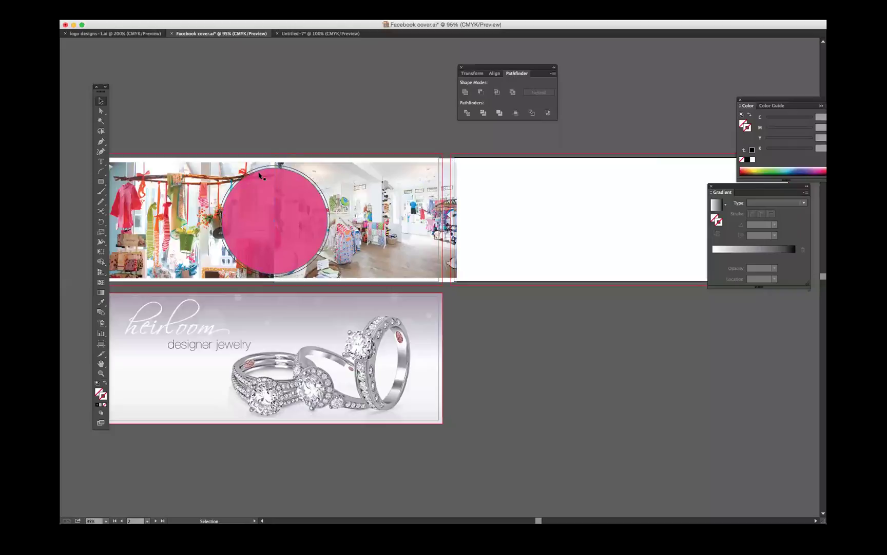
pyautogui.keyDown('shift'); pyautogui.click(203, 164); pyautogui.keyUp('shift')
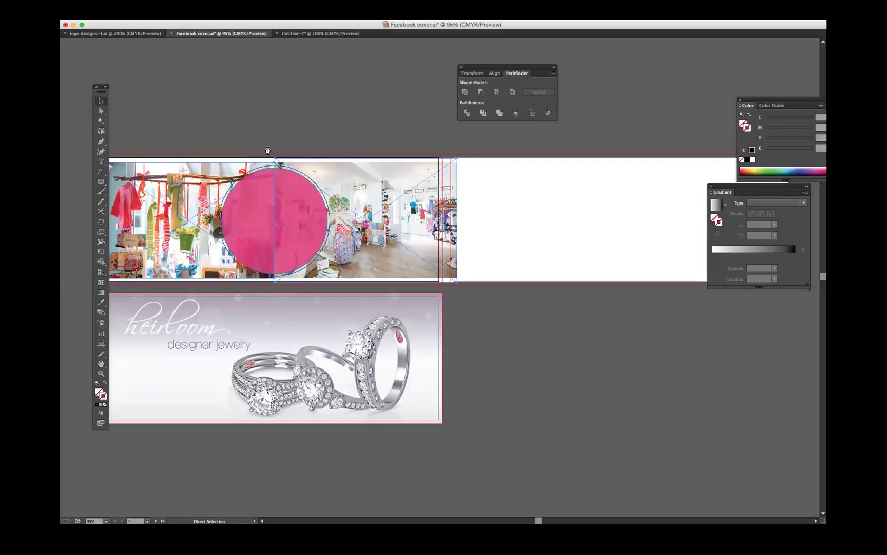
# - Paste the clothing-store photos into the lawn-care document, then delete both store photos
pyautogui.click(139, 34)
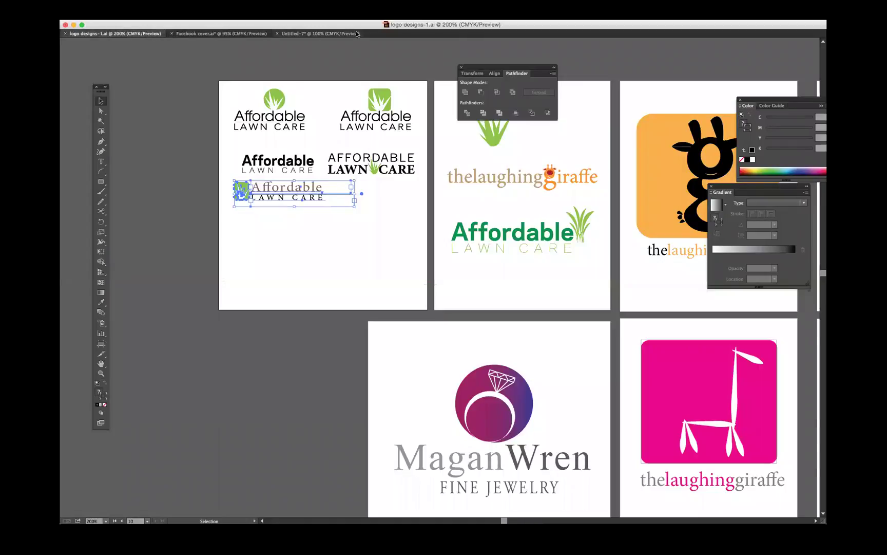
pyautogui.click(357, 34)
pyautogui.scroll(-2, 428, 297)
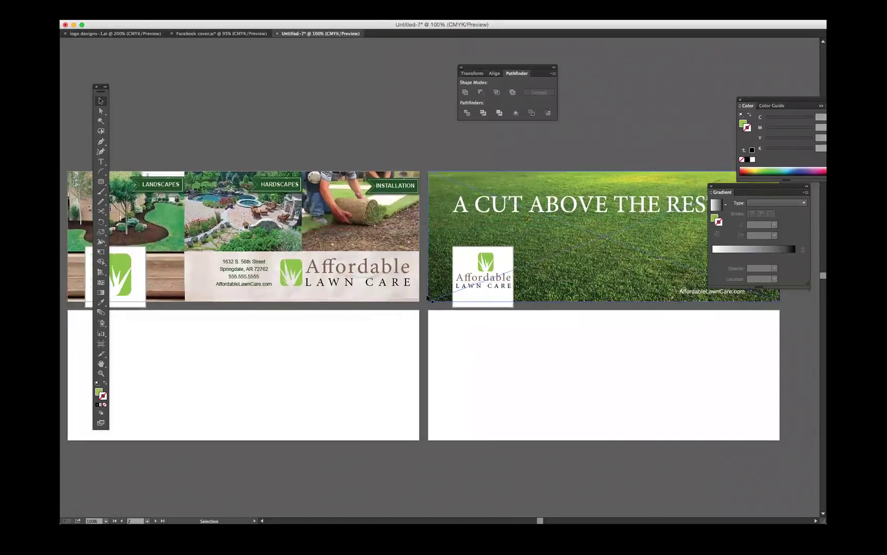
pyautogui.hscroll(-3, 427, 297)
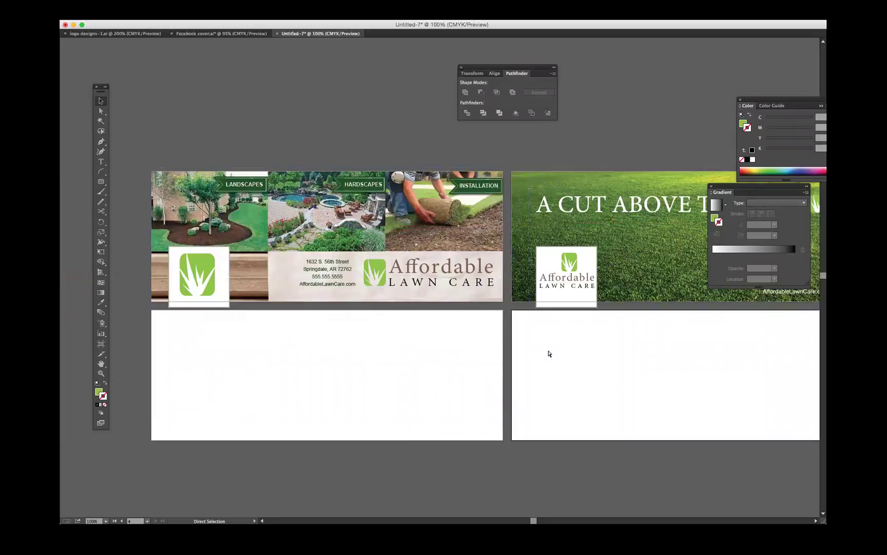
pyautogui.press('super+v')
pyautogui.moveTo(498, 247); pyautogui.dragTo(406, 349)
pyautogui.click(494, 375)
pyautogui.press('Delete')
pyautogui.click(307, 366)
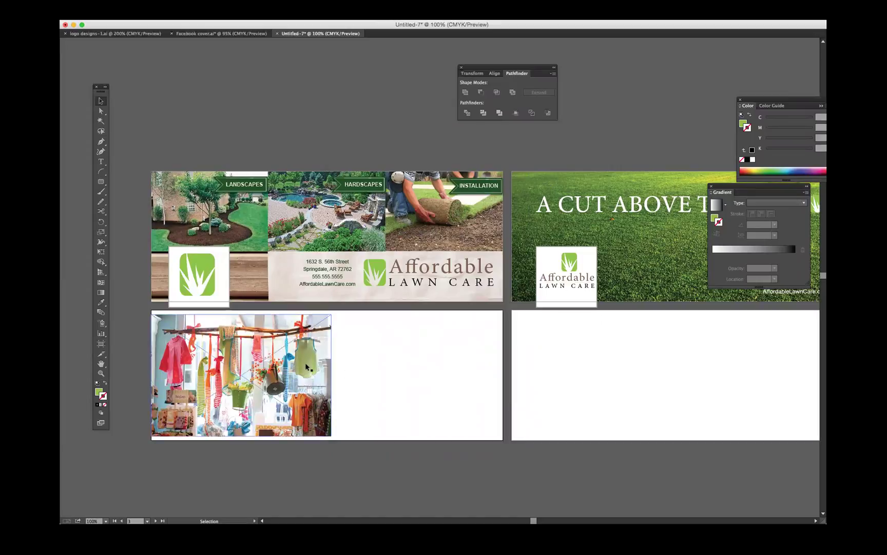
pyautogui.press('Delete')
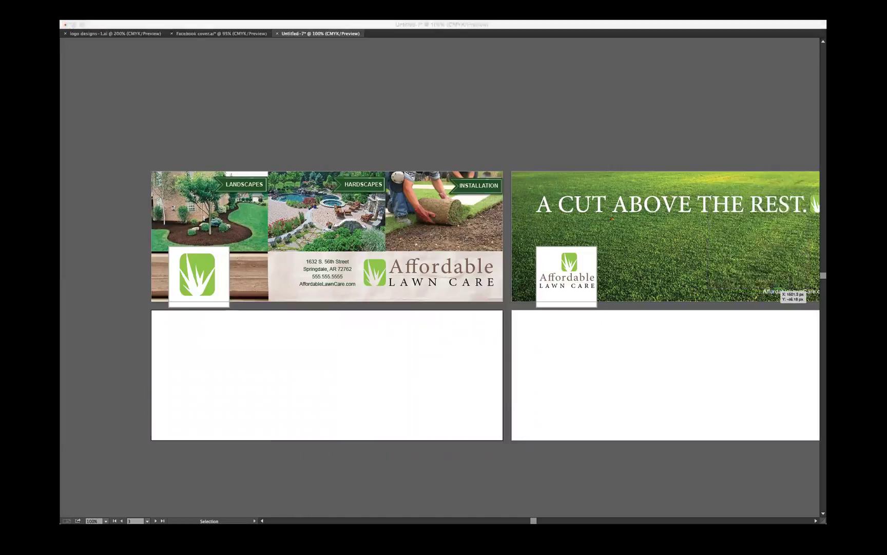
# - Drop the pink flower and gold necklace photo in and align it to the lower-left artboard
pyautogui.moveTo(809, 302); pyautogui.dragTo(384, 331)
pyautogui.scroll(-3, 391, 338)
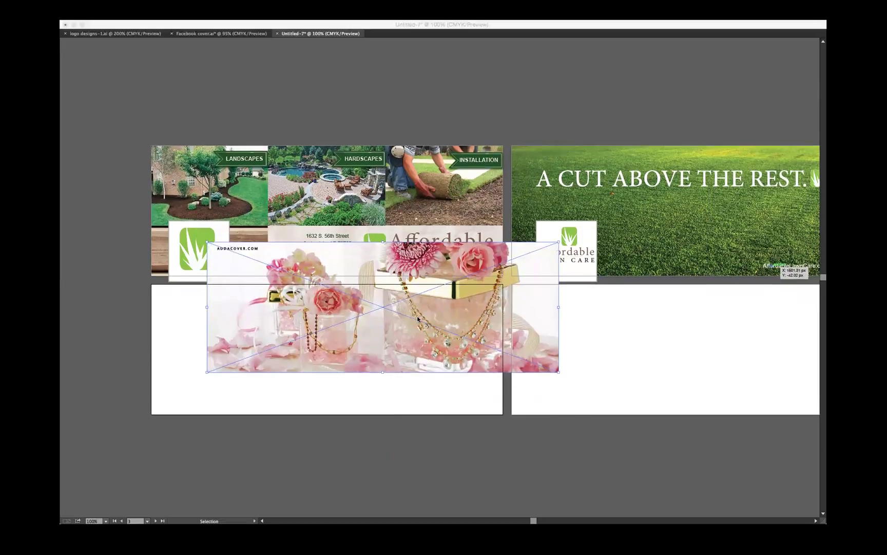
pyautogui.moveTo(420, 298); pyautogui.dragTo(406, 346)
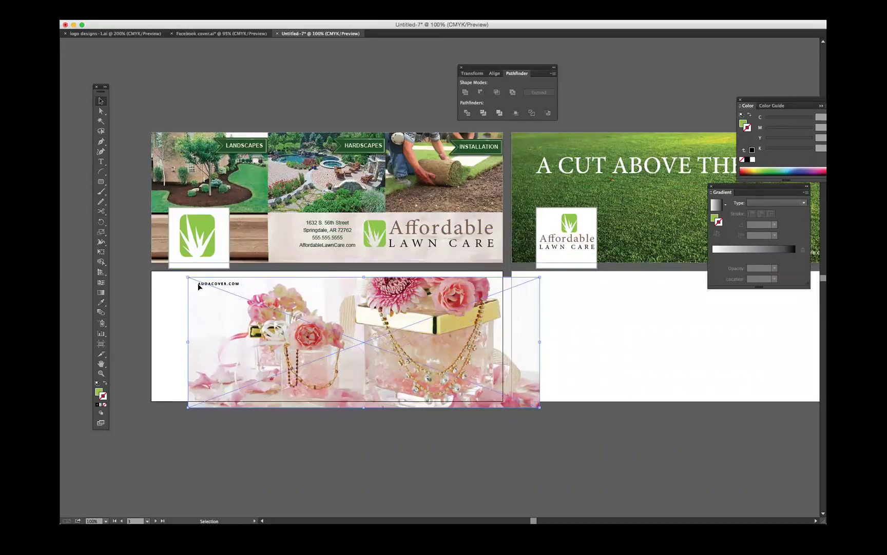
pyautogui.moveTo(362, 321); pyautogui.dragTo(324, 314)
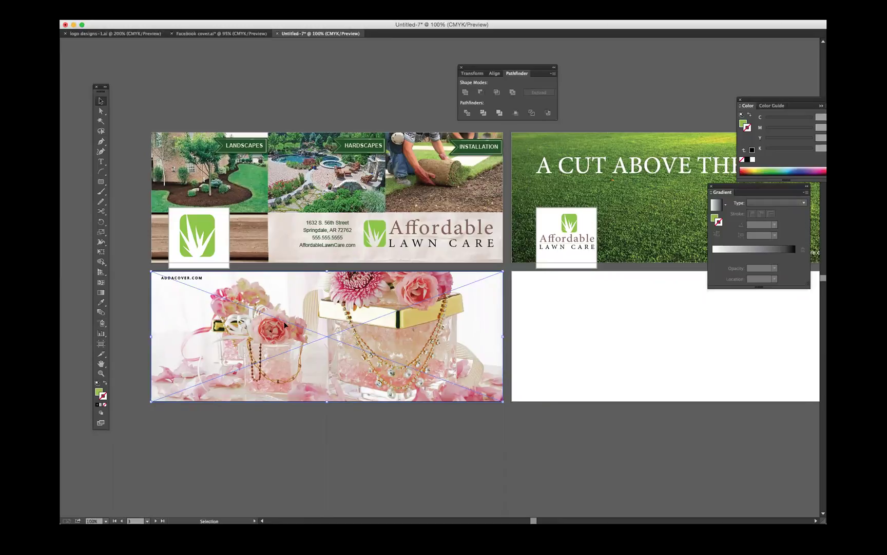
# - Duplicate the white logo box onto the flower banner's lower-left and bring it in front of the photo
pyautogui.click(678, 352)
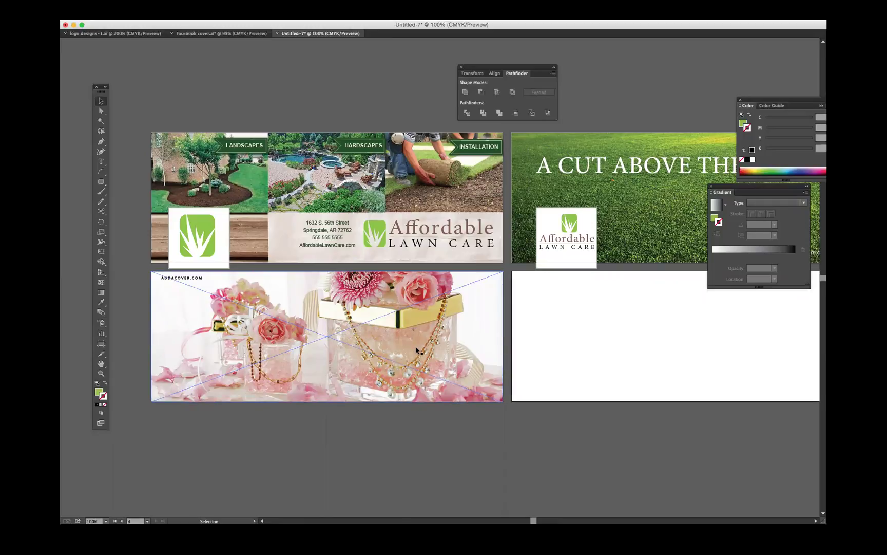
pyautogui.click(174, 239)
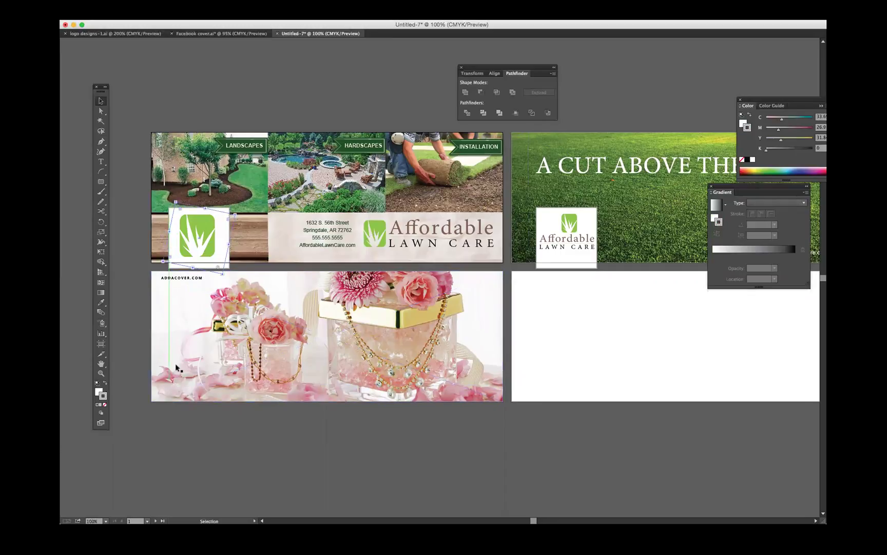
pyautogui.moveTo(176, 235); pyautogui.dragTo(175, 373)
pyautogui.rightClick(205, 379)
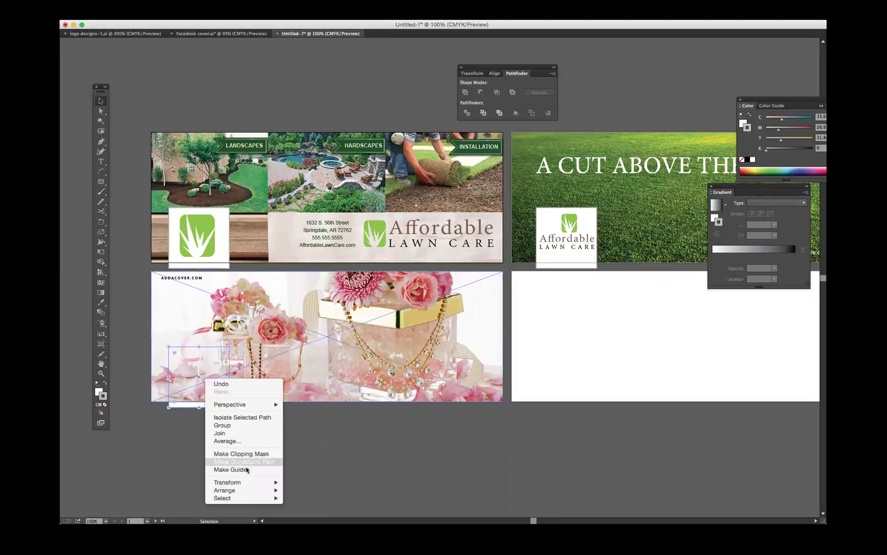
pyautogui.moveTo(240, 496)
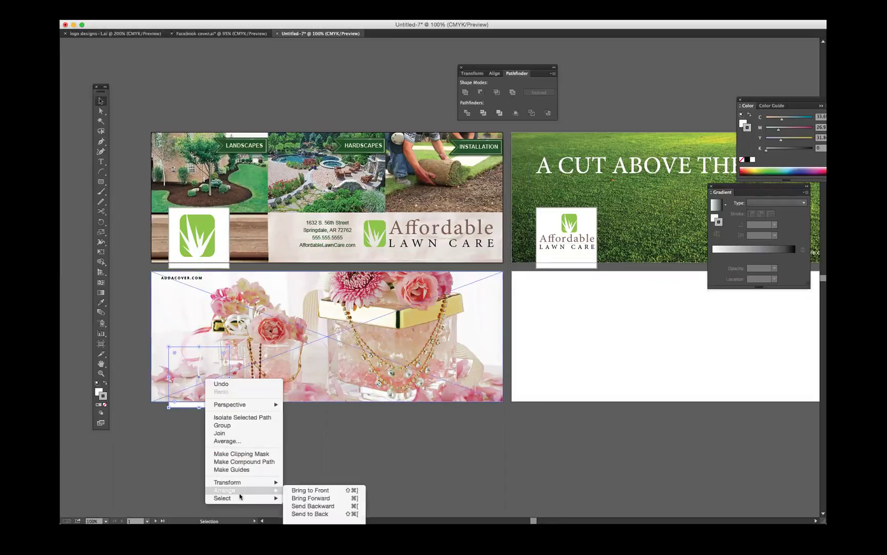
pyautogui.click(300, 492)
pyautogui.click(300, 494)
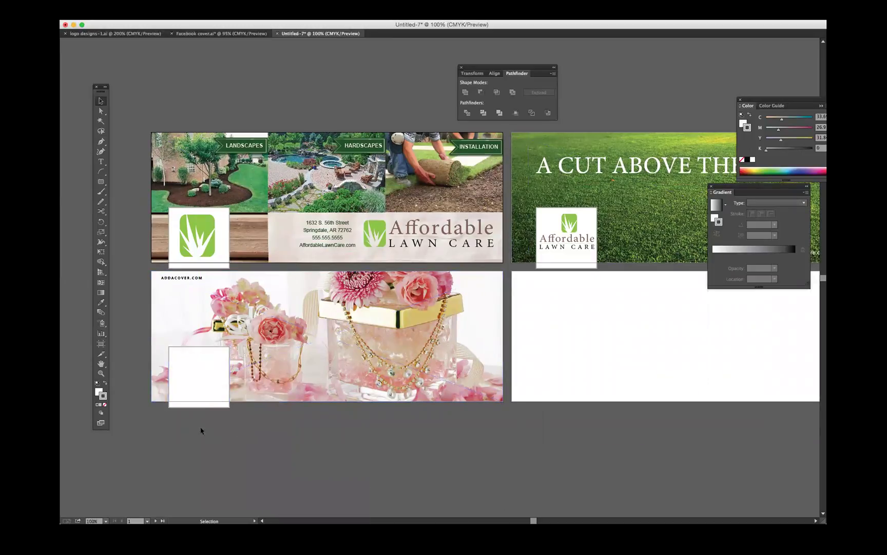
pyautogui.click(125, 31)
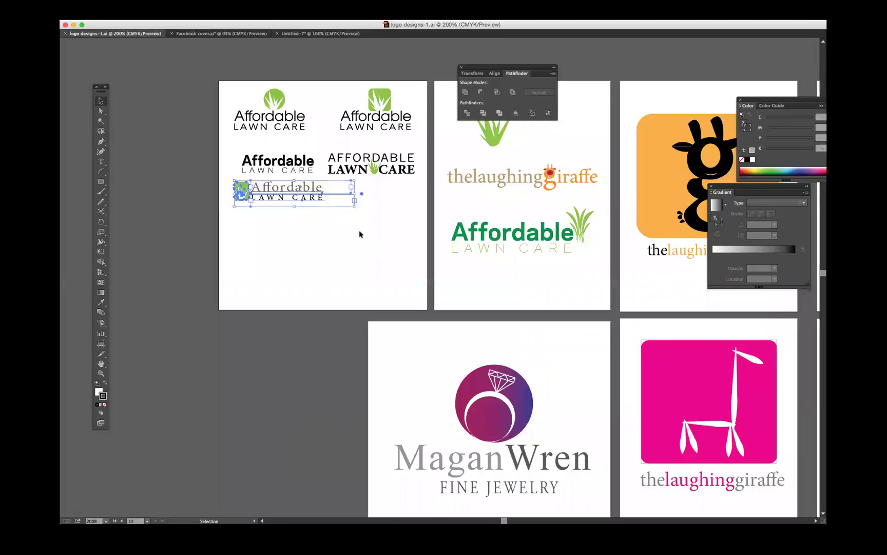
# - Select the purple Magan Wren Jewelry logo in logo designs-1.ai, then return to the cover document
pyautogui.hscroll(5, 358, 227)
pyautogui.scroll(-3, 359, 226)
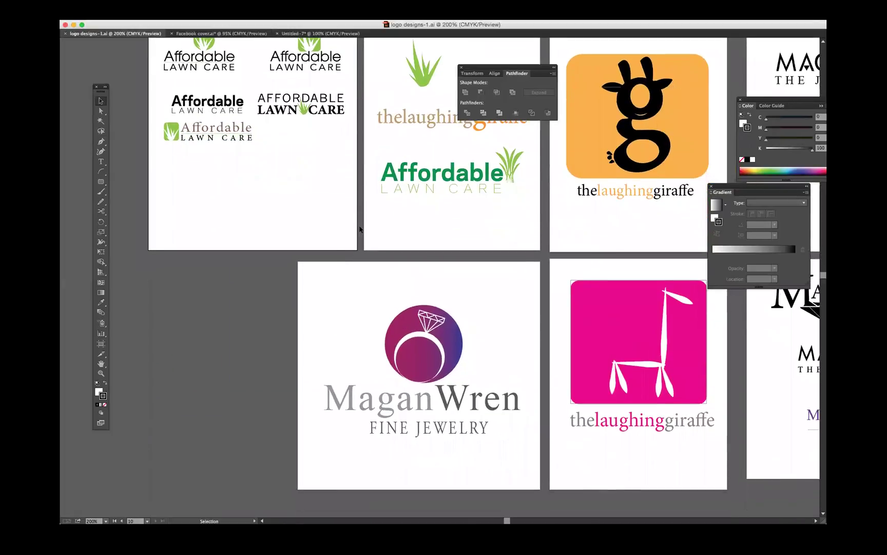
pyautogui.hscroll(10, 359, 227)
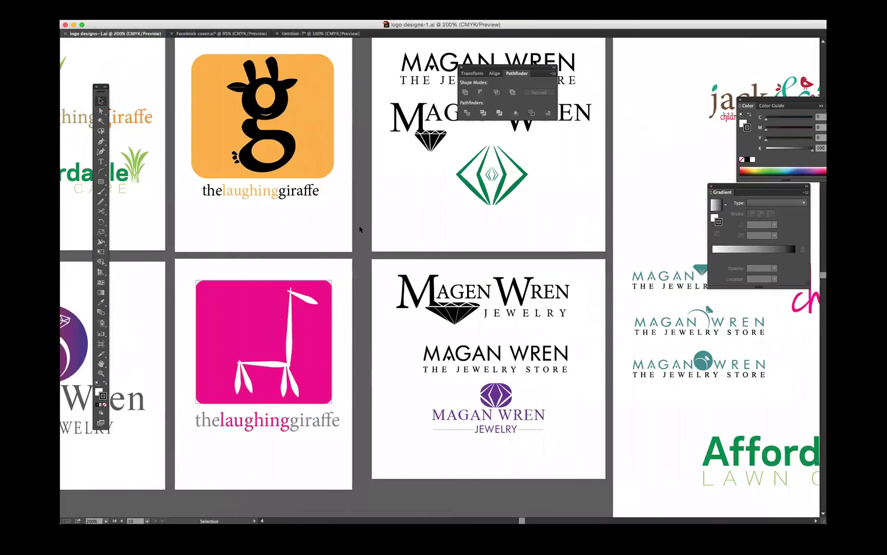
pyautogui.hscroll(8, 359, 229)
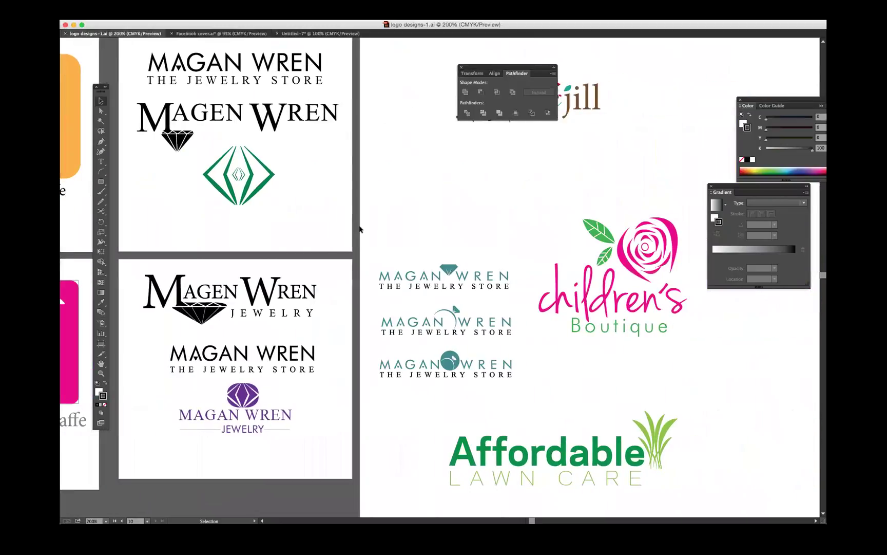
pyautogui.hscroll(-3, 359, 229)
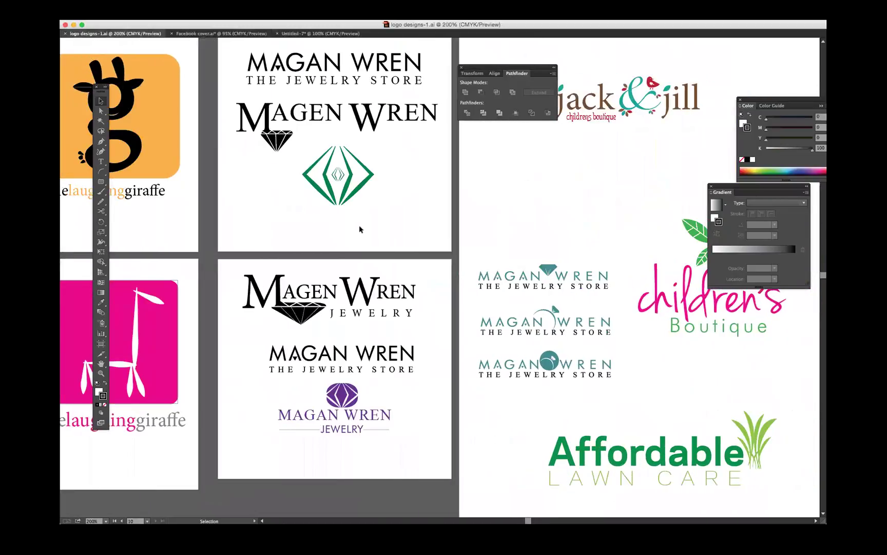
pyautogui.hscroll(-1, 359, 229)
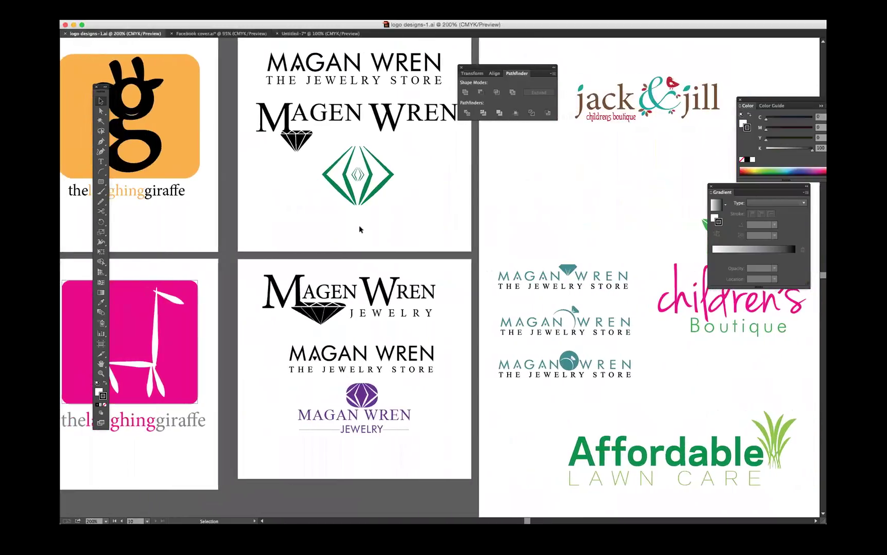
pyautogui.hscroll(-1, 360, 229)
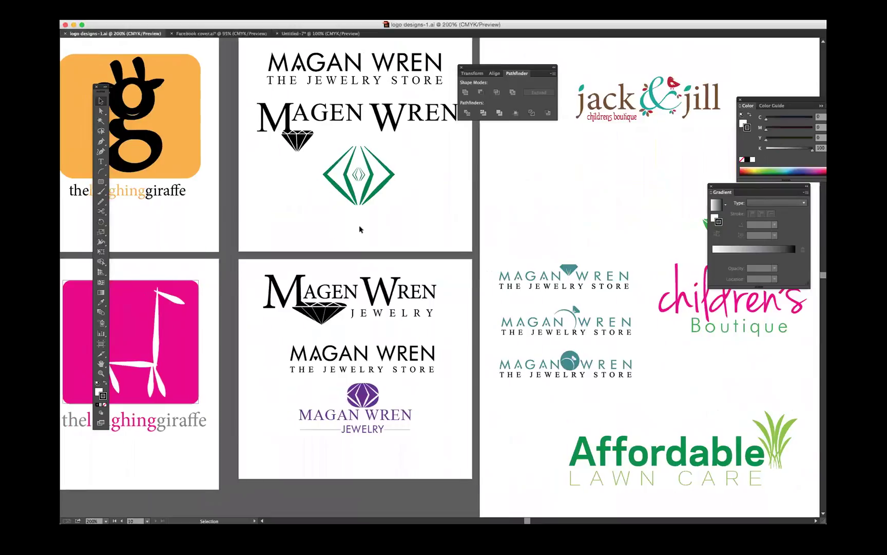
pyautogui.moveTo(284, 387); pyautogui.dragTo(433, 451)
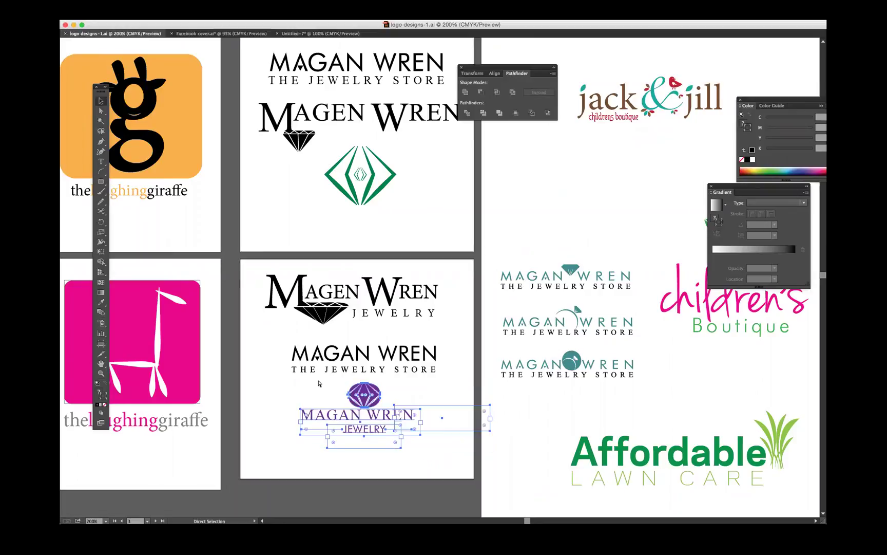
pyautogui.click(184, 34)
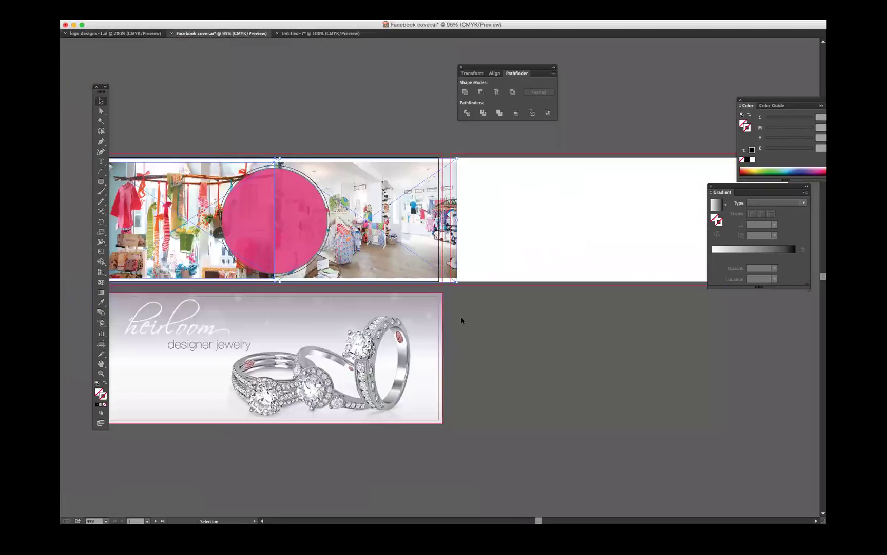
pyautogui.click(325, 34)
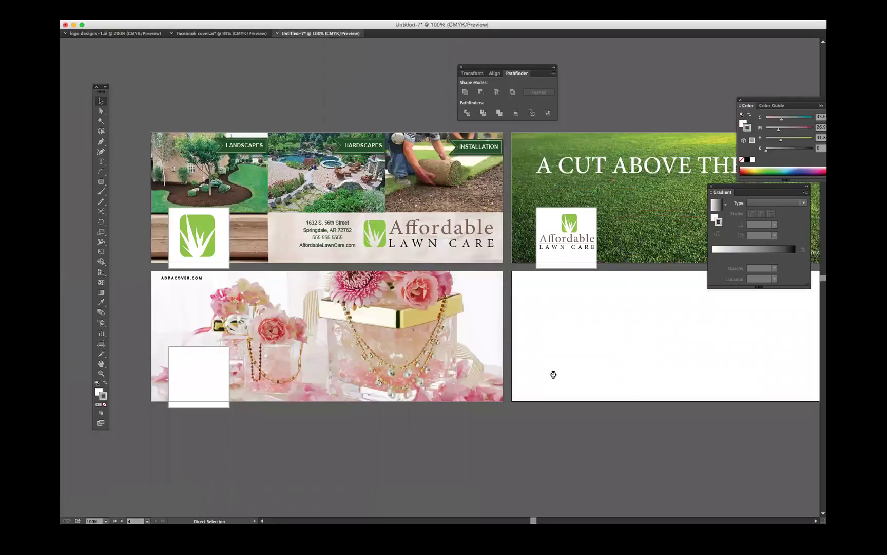
# - Paste the purple Magan Wren logo and move it onto the flower banner's lower-left white card
pyautogui.press('super+v')
pyautogui.moveTo(404, 287); pyautogui.dragTo(182, 387)
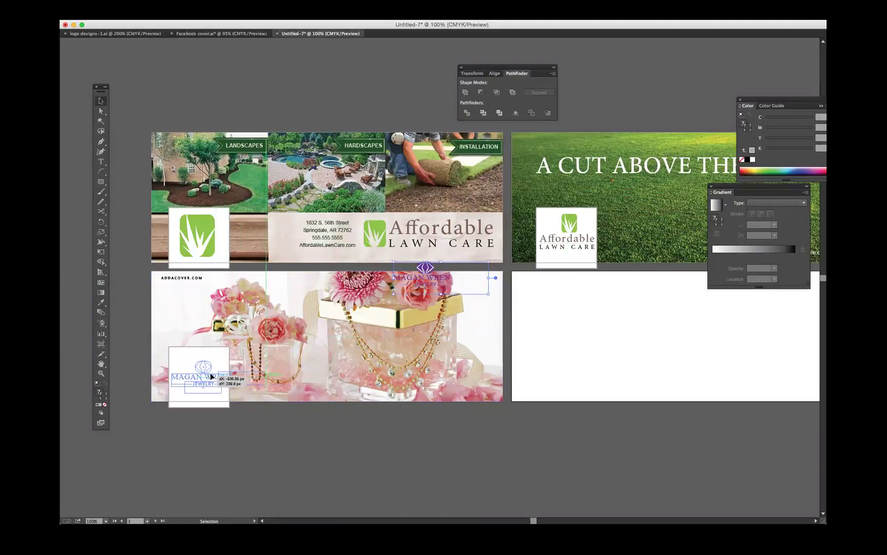
pyautogui.click(286, 427)
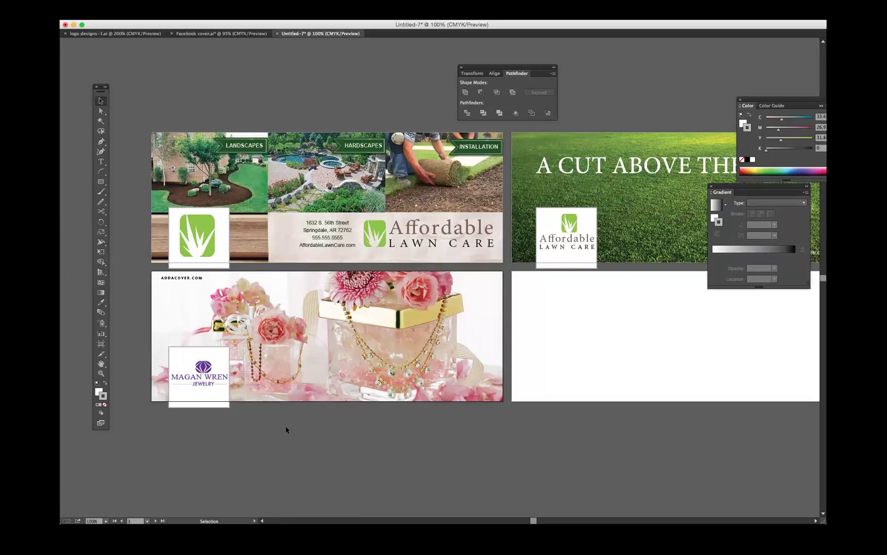
# - Zoom in and nudge the purple diamond mark into position with the arrow keys
pyautogui.press('a')
pyautogui.press('super+equal')
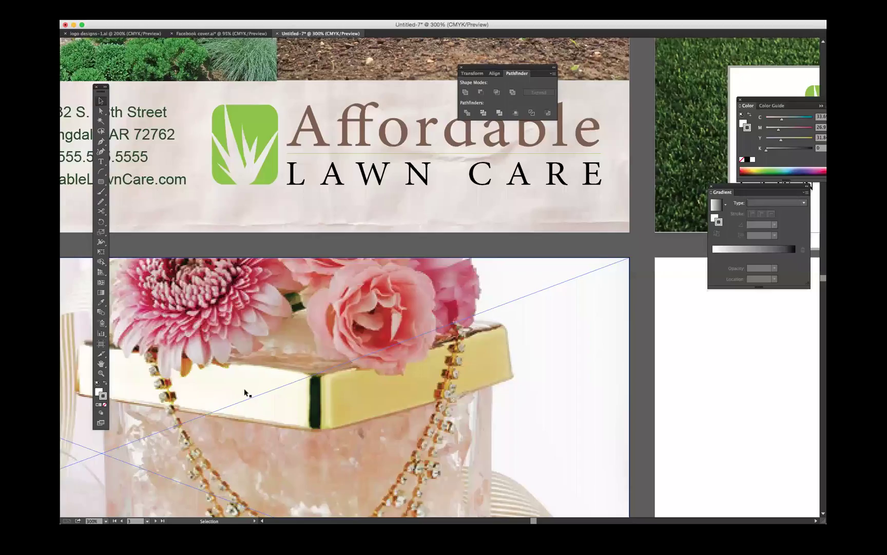
pyautogui.scroll(-10, 247, 393)
pyautogui.hscroll(-10, 246, 393)
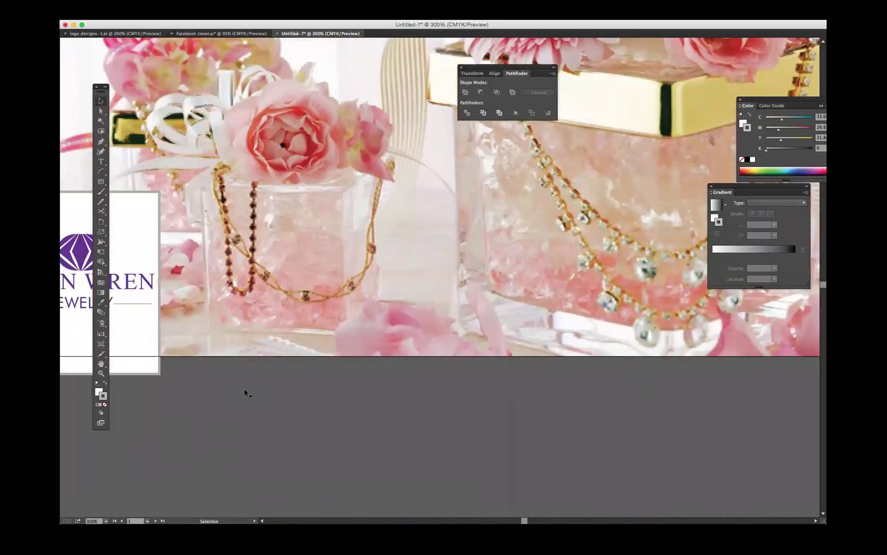
pyautogui.hscroll(-1, 245, 392)
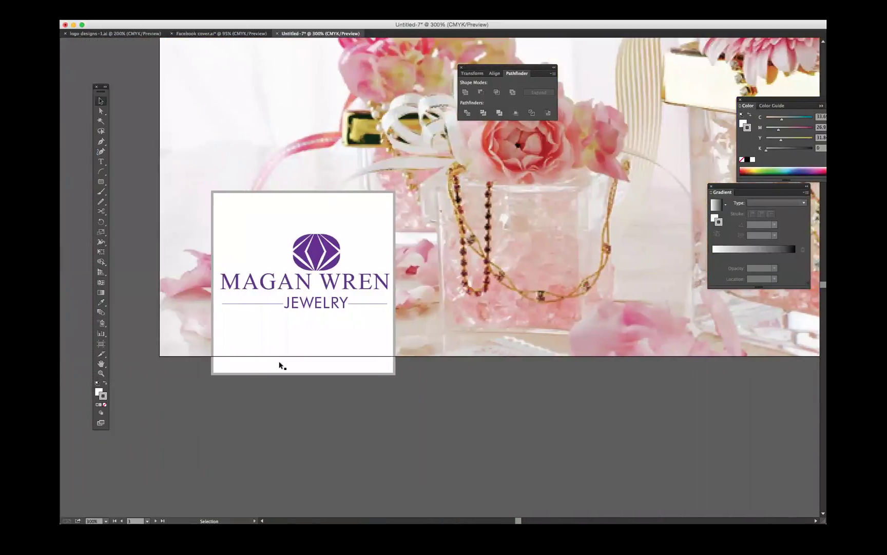
pyautogui.click(315, 253)
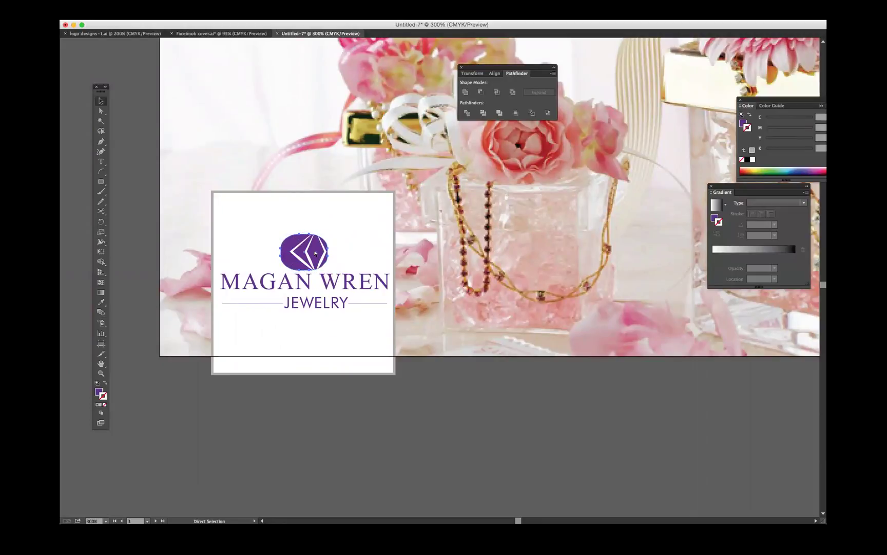
pyautogui.hotkey('shift', 'Right')
pyautogui.keyDown('shift'); pyautogui.click(372, 232); pyautogui.keyUp('shift')
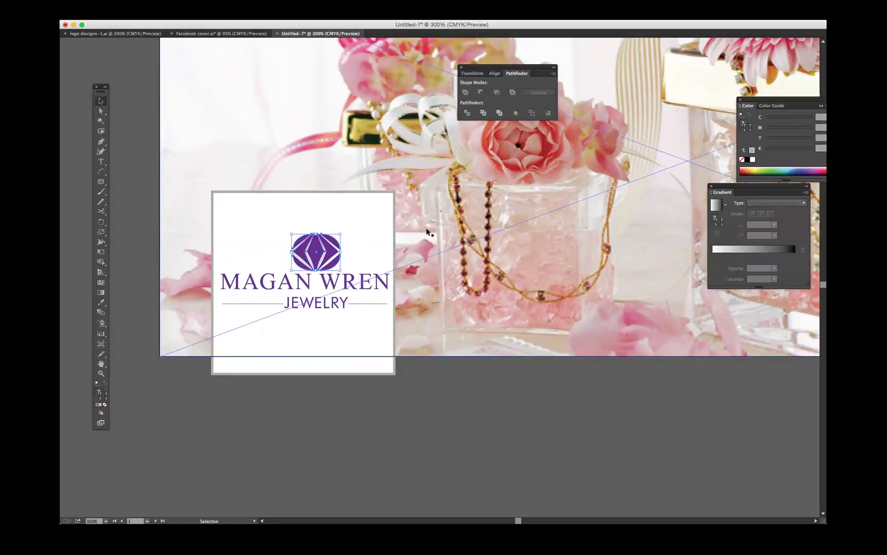
pyautogui.press('Left')
pyautogui.press('Left')
pyautogui.press('Left')
pyautogui.press('Left')
pyautogui.press('Left')
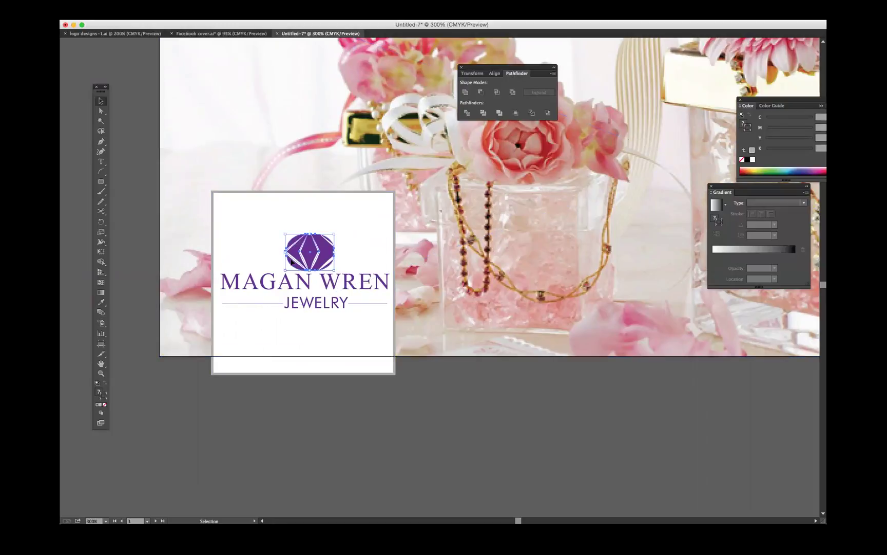
pyautogui.press('Left')
pyautogui.press('Left')
pyautogui.press('Left')
pyautogui.press('Left')
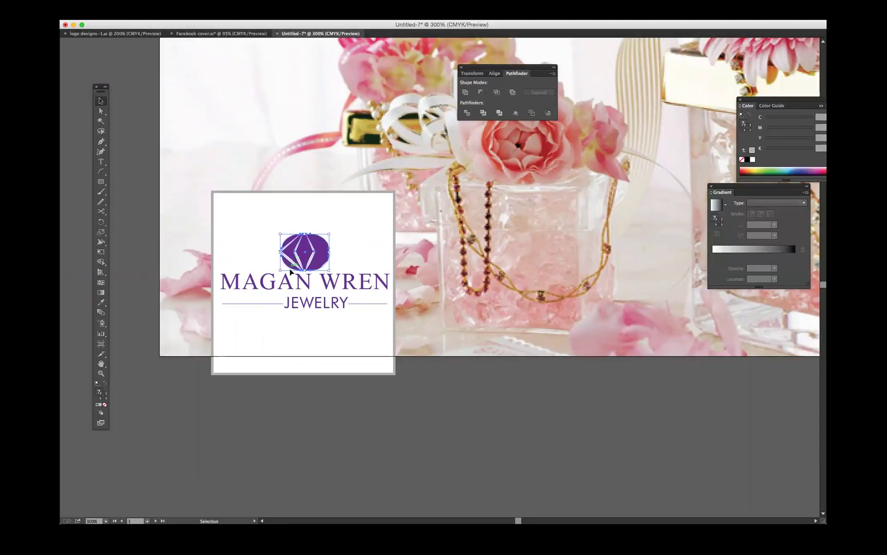
pyautogui.click(140, 242)
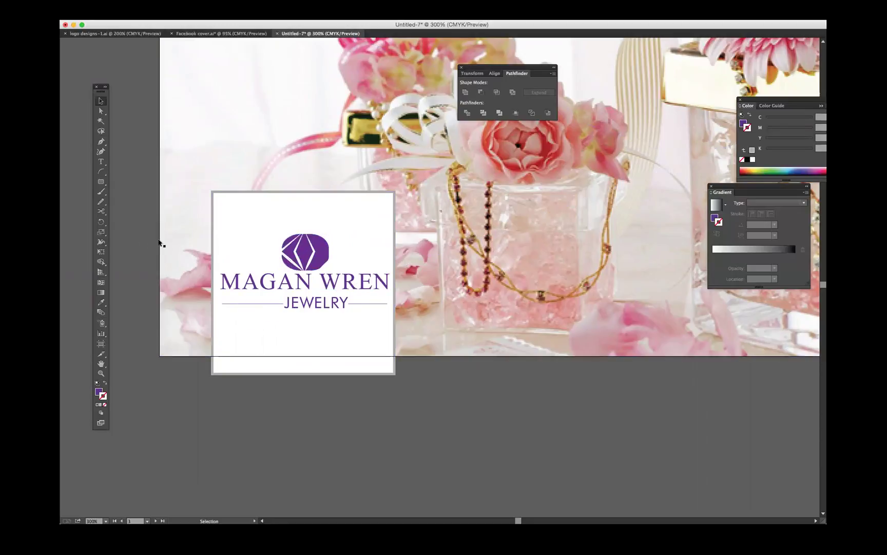
# - Paste the logo and text again and reposition them on the white card
pyautogui.moveTo(141, 232); pyautogui.dragTo(345, 269)
pyautogui.press('a')
pyautogui.press('super+z')
pyautogui.press('super+z')
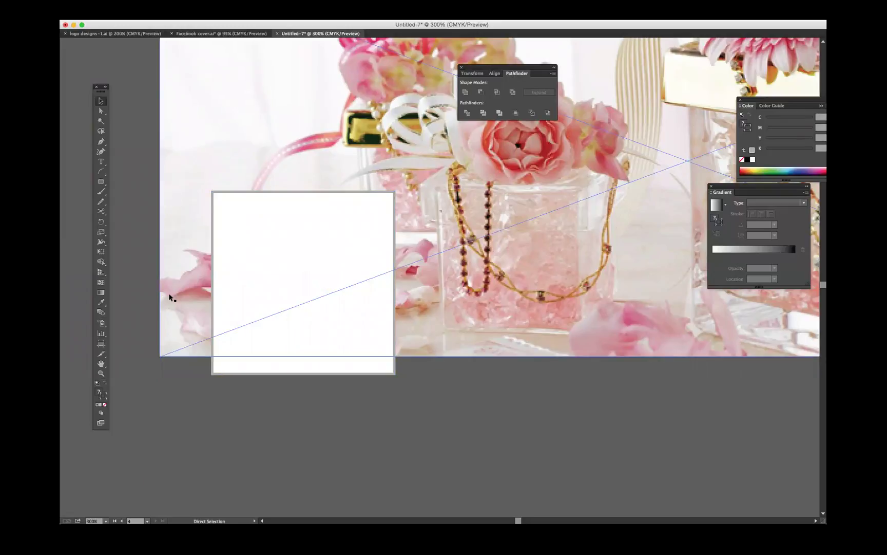
pyautogui.press('v')
pyautogui.press('super+v')
pyautogui.moveTo(413, 280)
pyautogui.mouseDown()
pyautogui.moveTo(328, 290)
pyautogui.moveTo(332, 281)
pyautogui.moveTo(265, 305)
pyautogui.mouseUp()
pyautogui.press('shift+super+a')
# - Nudge JEWELRY left and widen its letter spacing between the rule lines
pyautogui.click(282, 305)
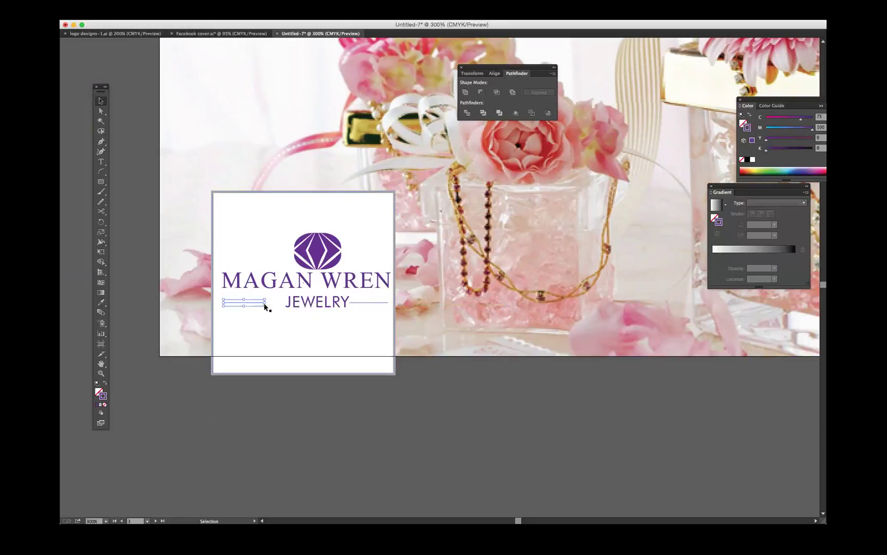
pyautogui.click(333, 304)
pyautogui.hotkey('shift', 'Left')
pyautogui.doubleClick(327, 304)
pyautogui.press('super+a')
pyautogui.hotkey('alt', 'Right')
pyautogui.hotkey('alt', 'Right')
pyautogui.hotkey('alt', 'Right')
pyautogui.hotkey('alt', 'Right')
pyautogui.hotkey('alt', 'Right')
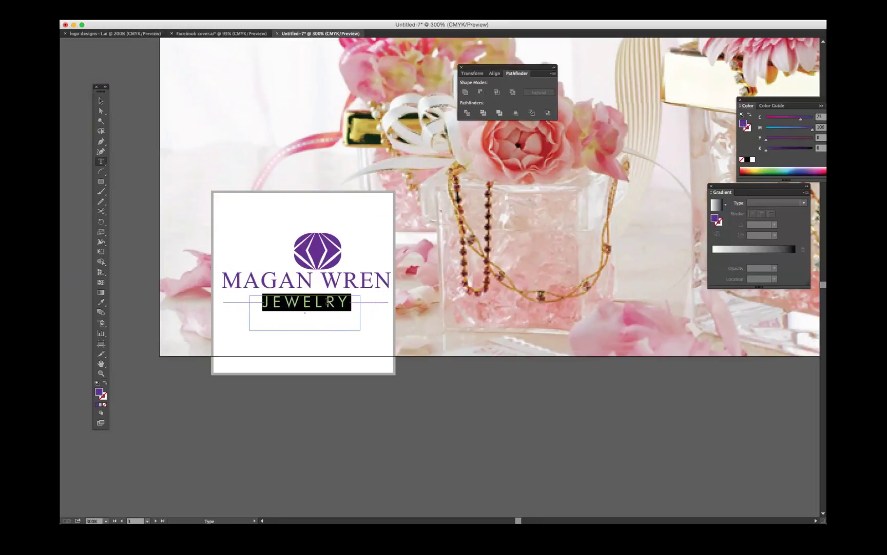
pyautogui.click(101, 101)
pyautogui.click(149, 196)
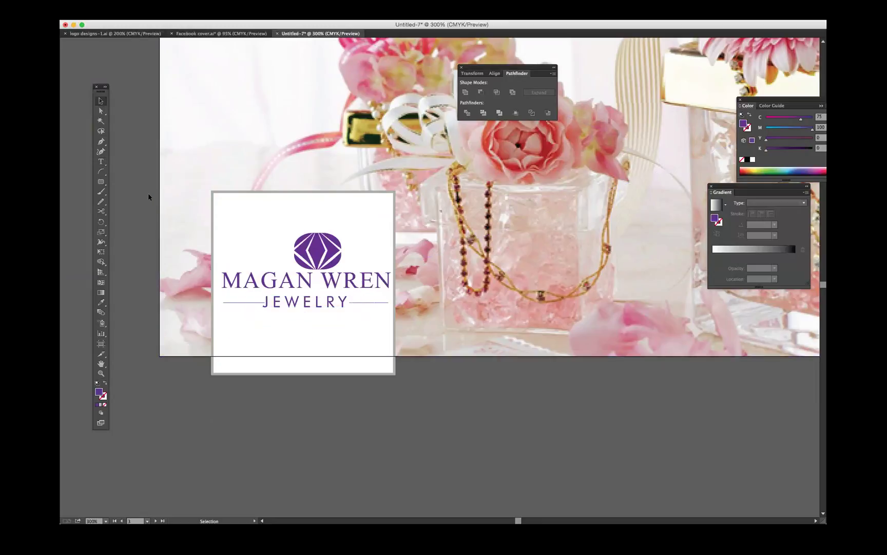
pyautogui.click(360, 303)
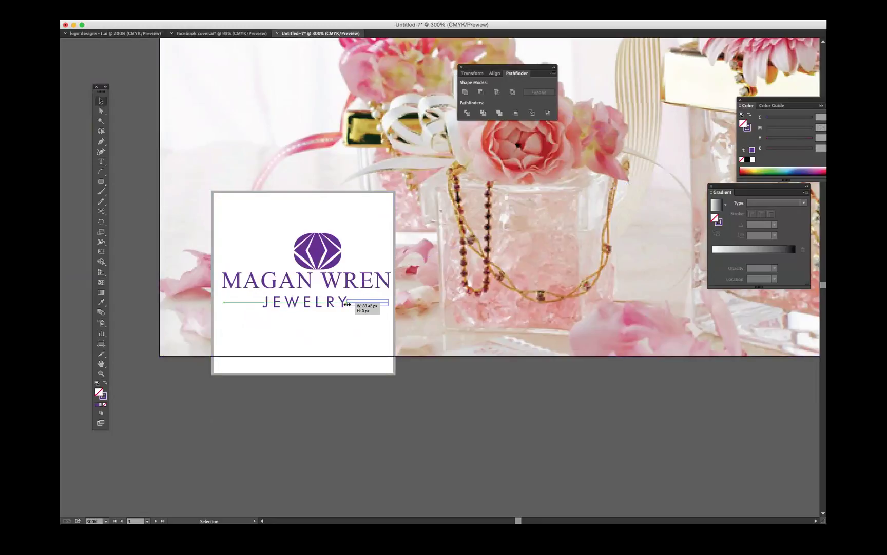
pyautogui.click(263, 303)
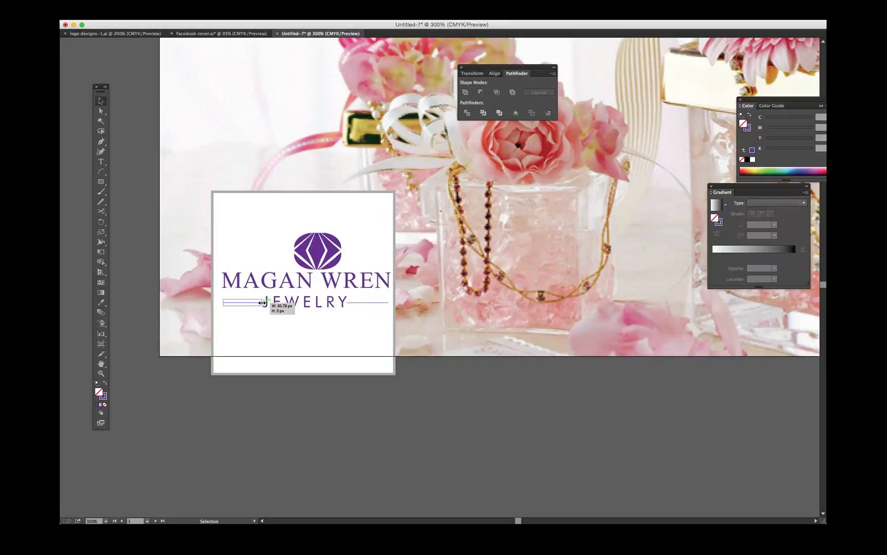
pyautogui.click(348, 397)
pyautogui.click(297, 308)
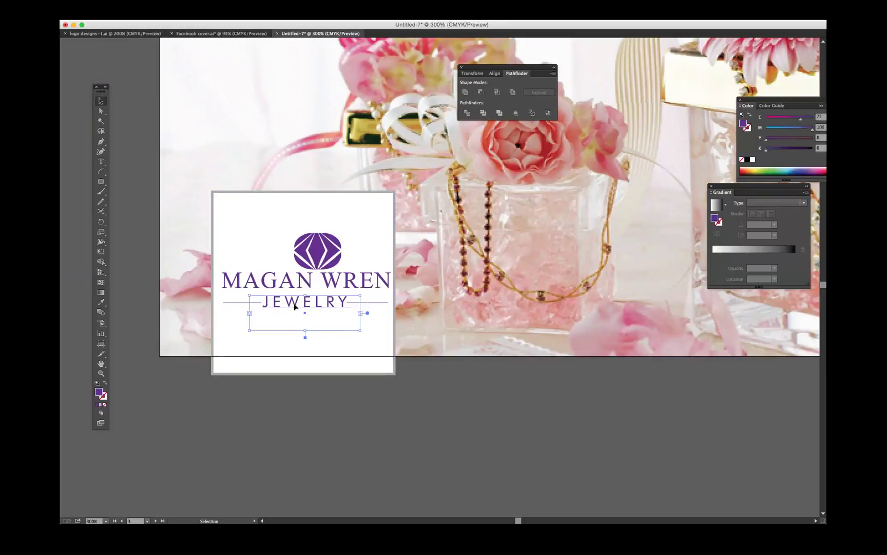
pyautogui.click(356, 440)
# - Nudge MAGAN WREN down slightly and tighten its letter spacing
pyautogui.click(323, 284)
pyautogui.press('Down')
pyautogui.press('Down')
pyautogui.press('Down')
pyautogui.press('Down')
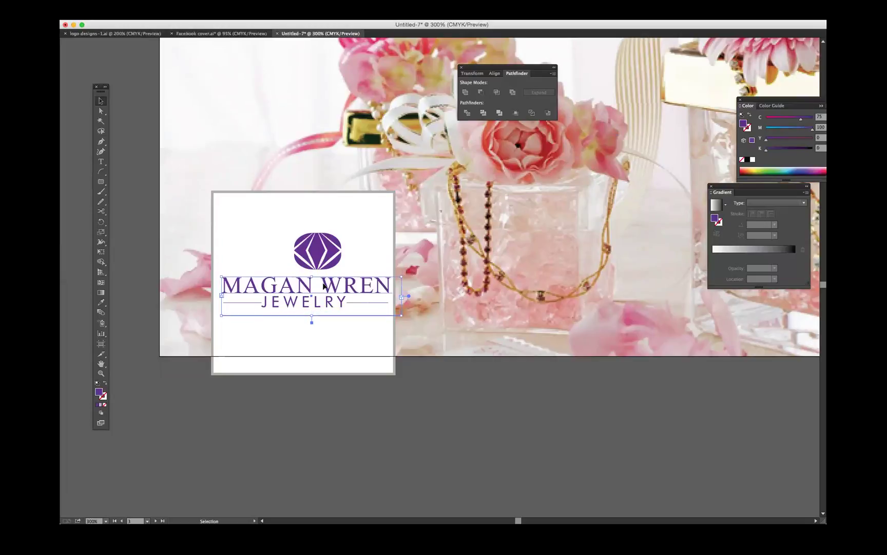
pyautogui.tripleClick(350, 284)
pyautogui.hotkey('alt', 'Left')
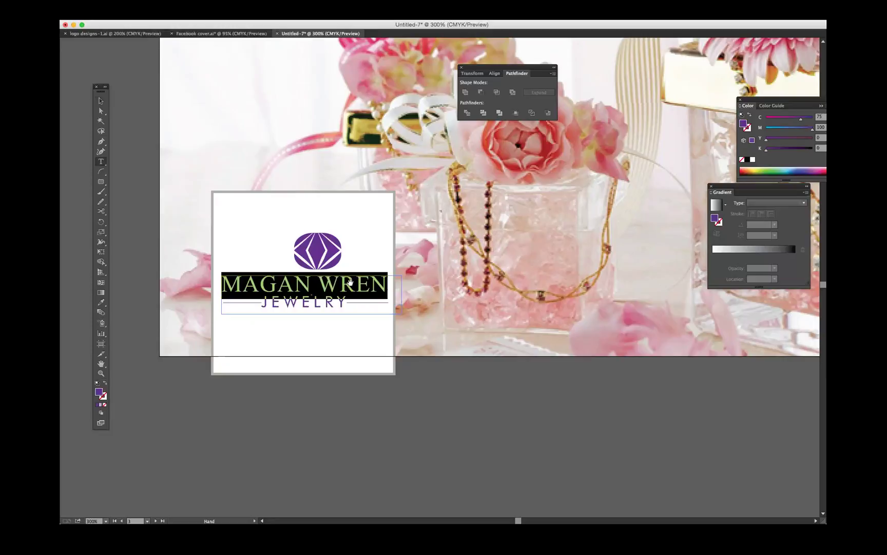
pyautogui.press('Escape')
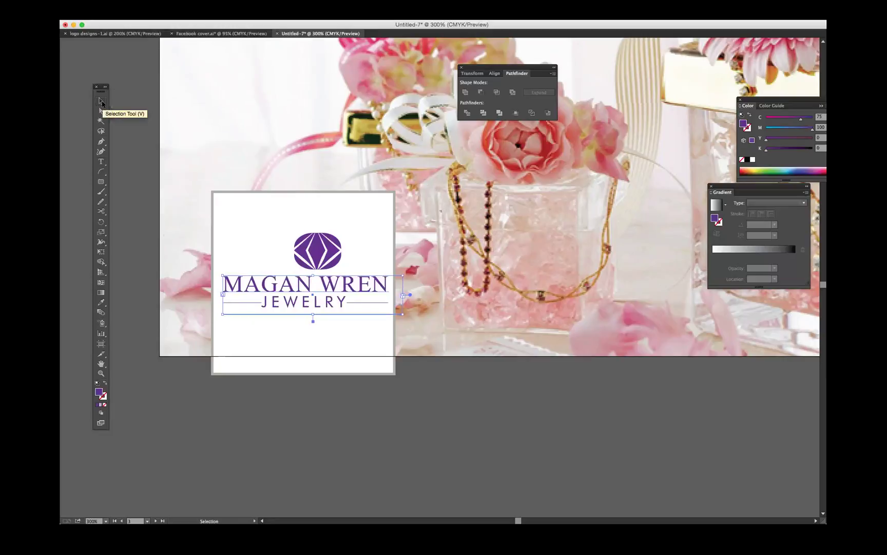
# - Convert MAGAN WREN to outlines and stretch it wider on both sides
pyautogui.click(175, 10)
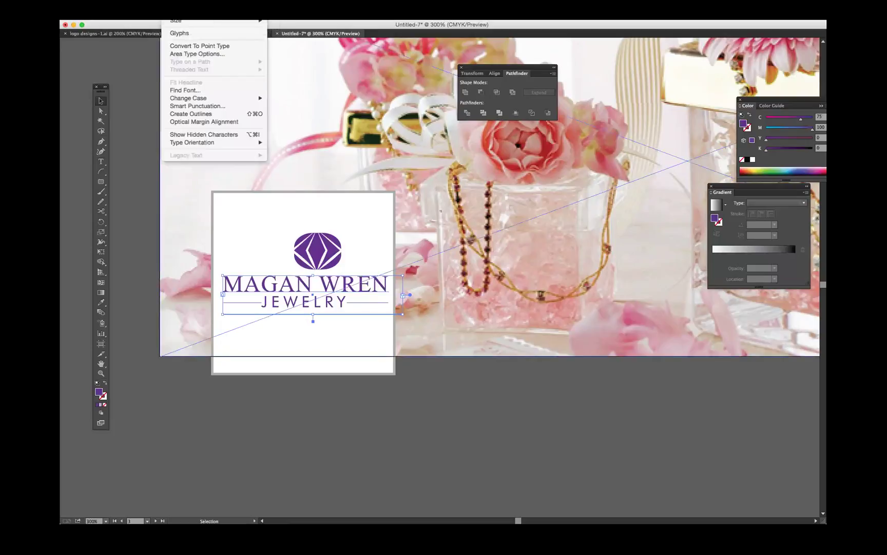
pyautogui.click(187, 113)
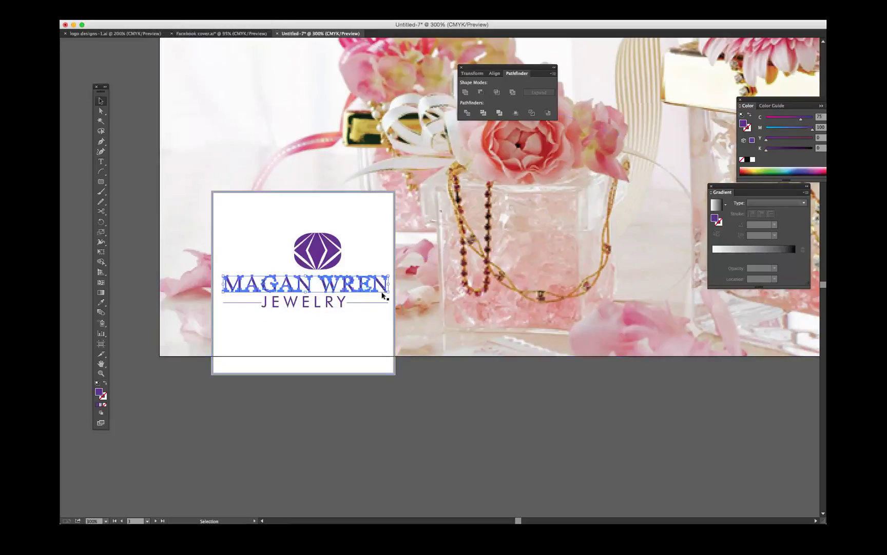
pyautogui.moveTo(389, 284); pyautogui.dragTo(389, 285)
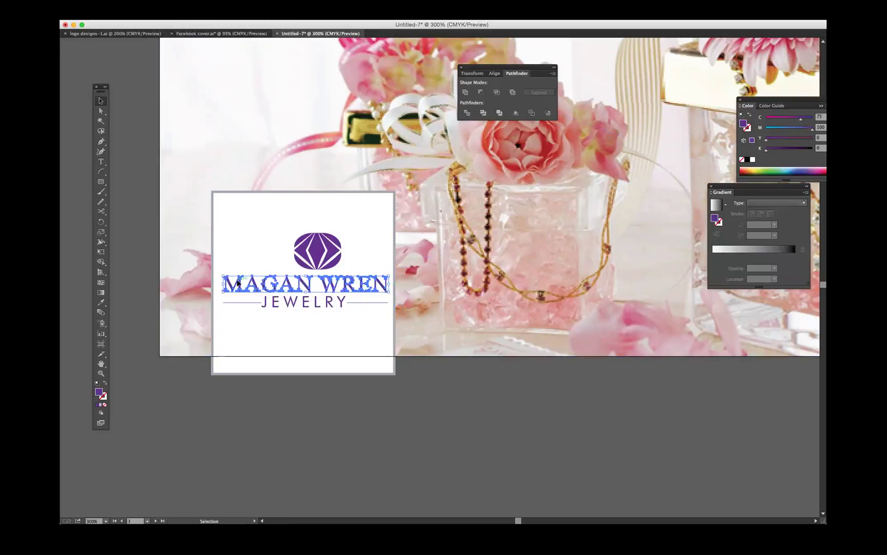
pyautogui.moveTo(222, 284); pyautogui.dragTo(220, 284)
pyautogui.moveTo(224, 285); pyautogui.dragTo(222, 286)
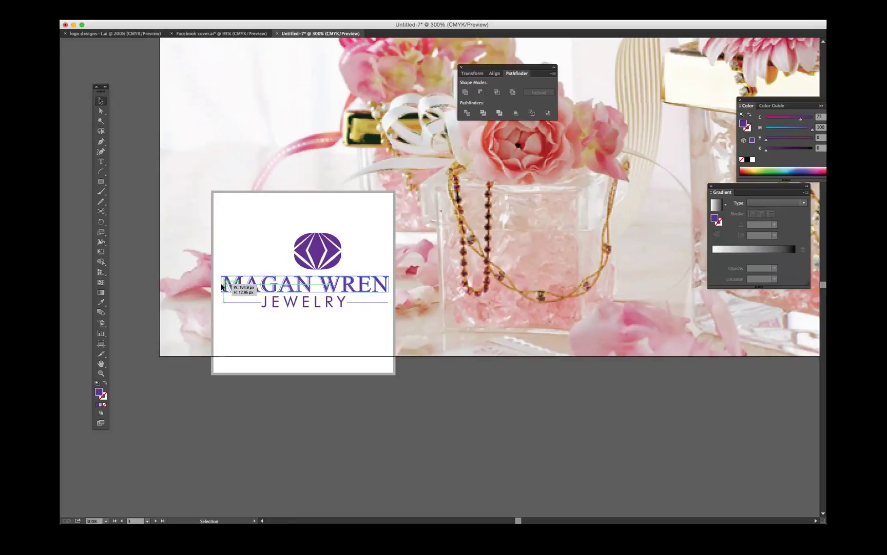
# - Nudge the diamond icon left and down to centre it over the wordmark, then zoom out
pyautogui.moveTo(169, 222); pyautogui.dragTo(355, 264)
pyautogui.keyDown('shift'); pyautogui.click(196, 205); pyautogui.keyUp('shift')
pyautogui.press('Left')
pyautogui.press('Left')
pyautogui.press('Left')
pyautogui.press('Left')
pyautogui.press('Left')
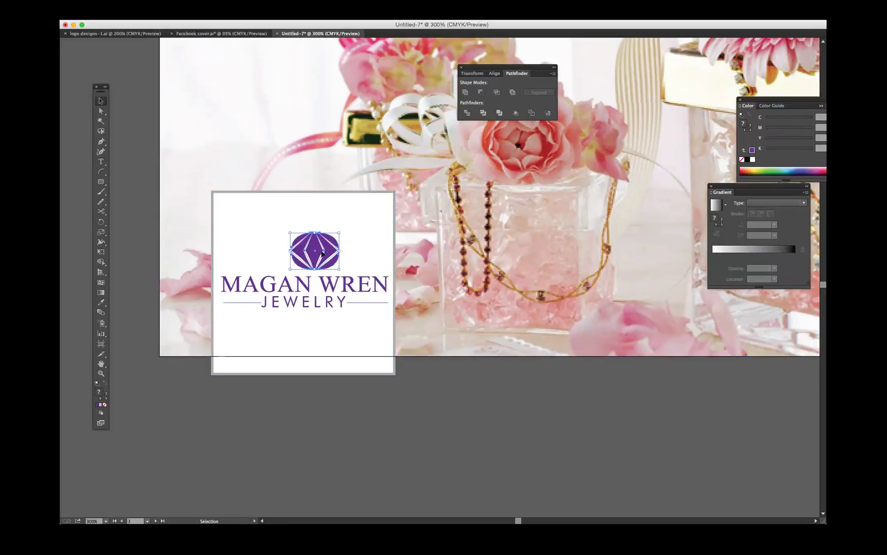
pyautogui.press('Down')
pyautogui.press('Down')
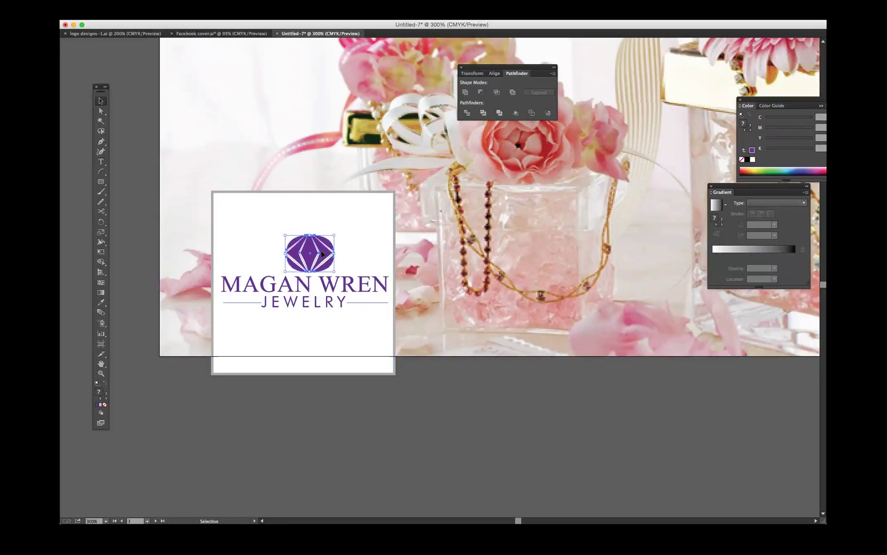
pyautogui.click(340, 415)
pyautogui.moveTo(382, 418); pyautogui.dragTo(236, 220)
pyautogui.keyDown('shift'); pyautogui.click(222, 313); pyautogui.keyUp('shift')
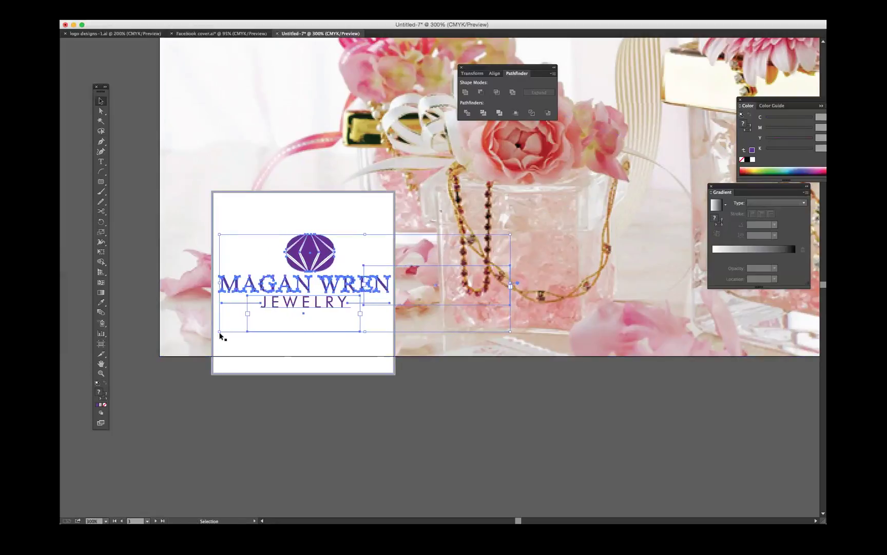
pyautogui.click(300, 449)
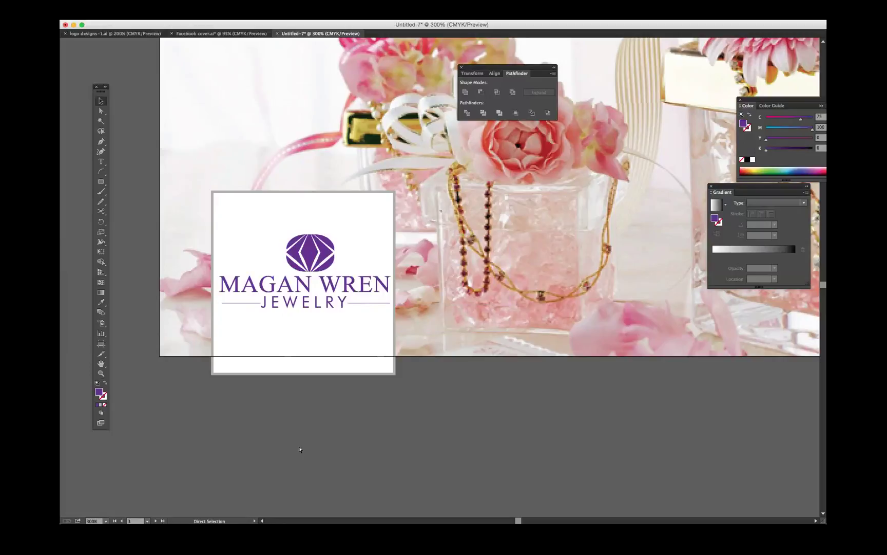
pyautogui.press('super+minus')
pyautogui.press('super+minus')
pyautogui.press('super+minus')
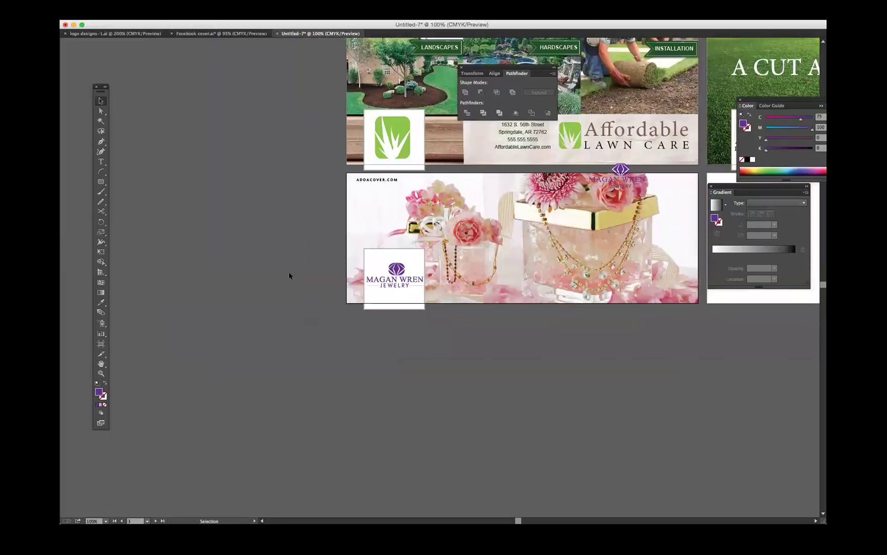
# - Try removing the white card's fill, undo it, and select only the jewelry photo
pyautogui.hscroll(3, 288, 271)
pyautogui.click(313, 254)
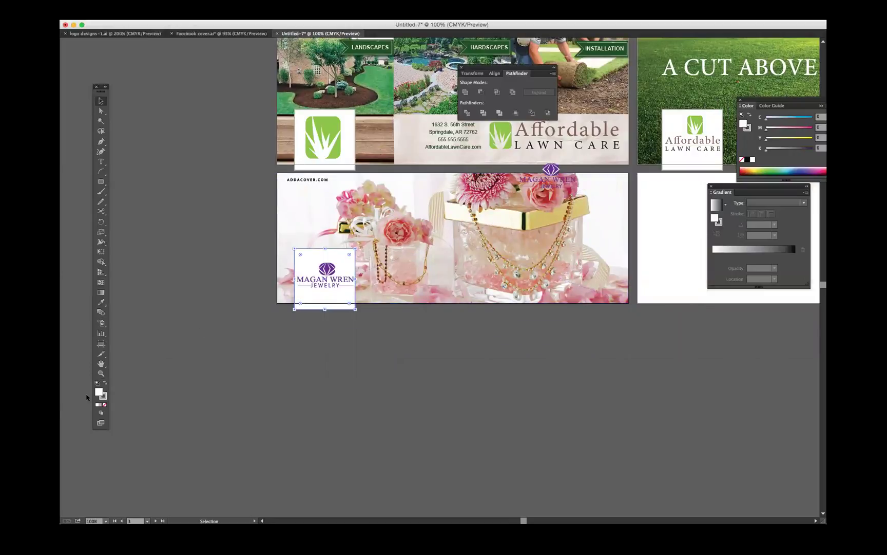
pyautogui.click(104, 404)
pyautogui.click(216, 398)
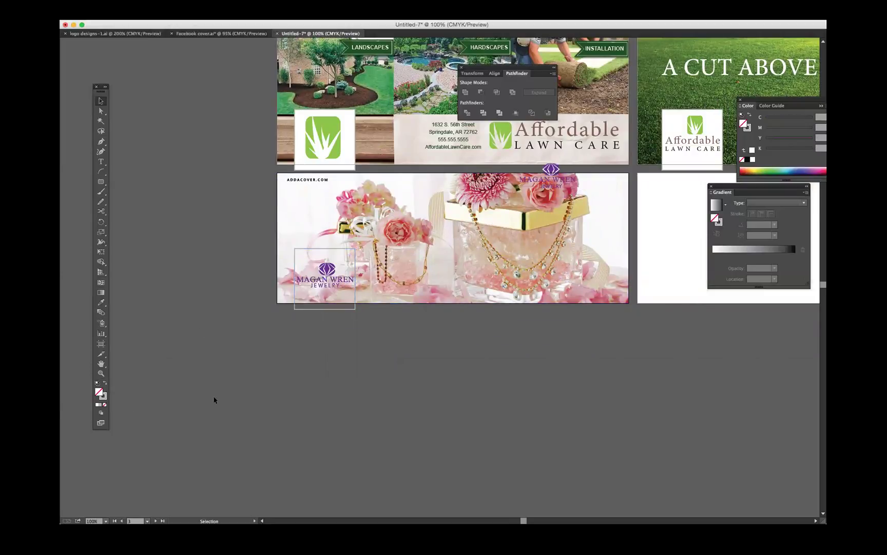
pyautogui.press('super+z')
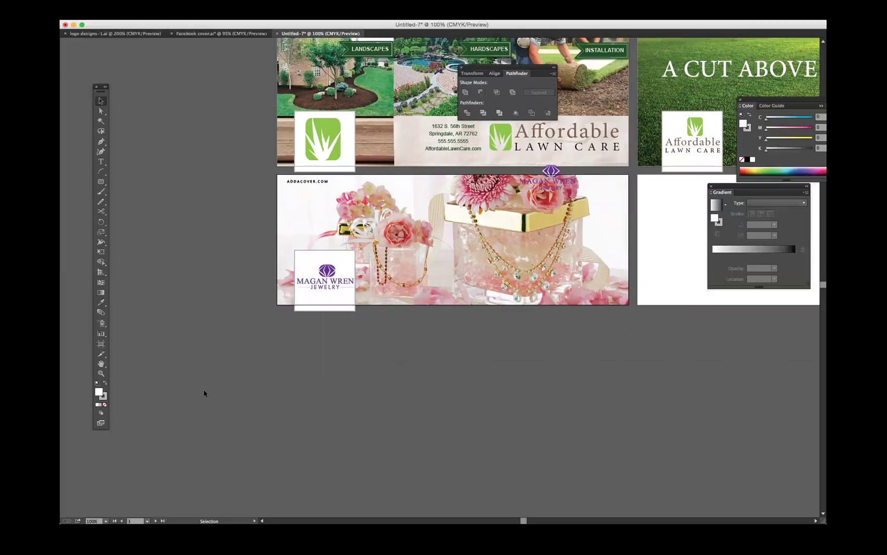
pyautogui.scroll(1, 590, 255)
pyautogui.press('v')
pyautogui.click(591, 255)
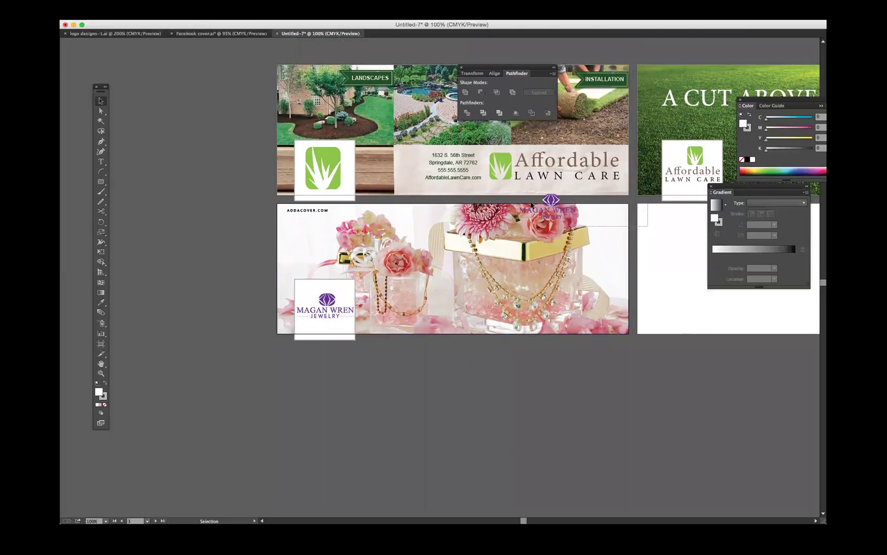
pyautogui.keyDown('shift'); pyautogui.click(557, 215); pyautogui.keyUp('shift')
pyautogui.click(560, 239)
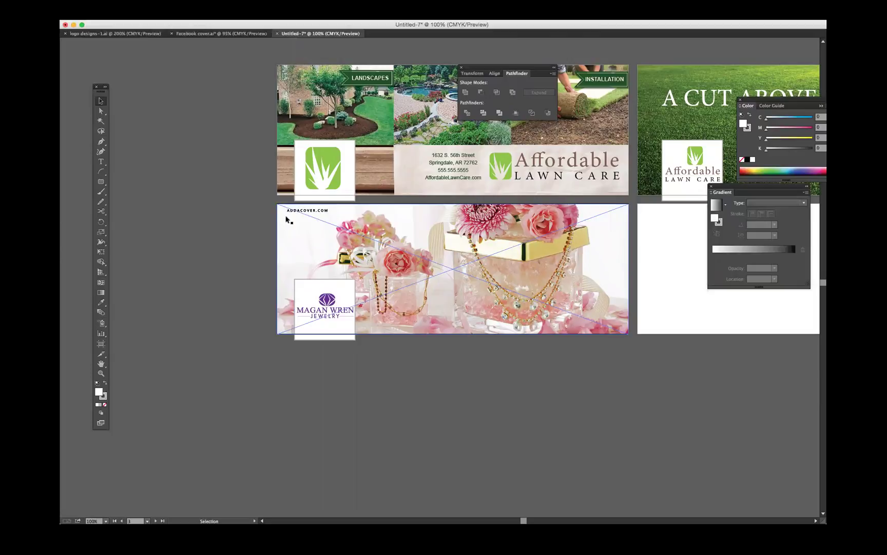
# - Paste a copy of the purple diamond icon onto the blank fourth artboard
pyautogui.hscroll(1, 287, 219)
pyautogui.click(244, 286)
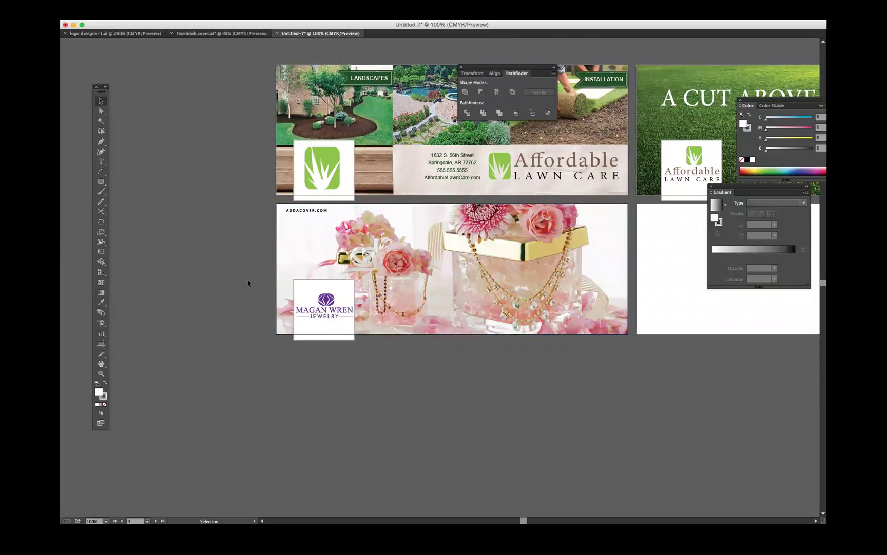
pyautogui.click(326, 300)
pyautogui.click(257, 293)
pyautogui.moveTo(259, 291); pyautogui.dragTo(349, 296)
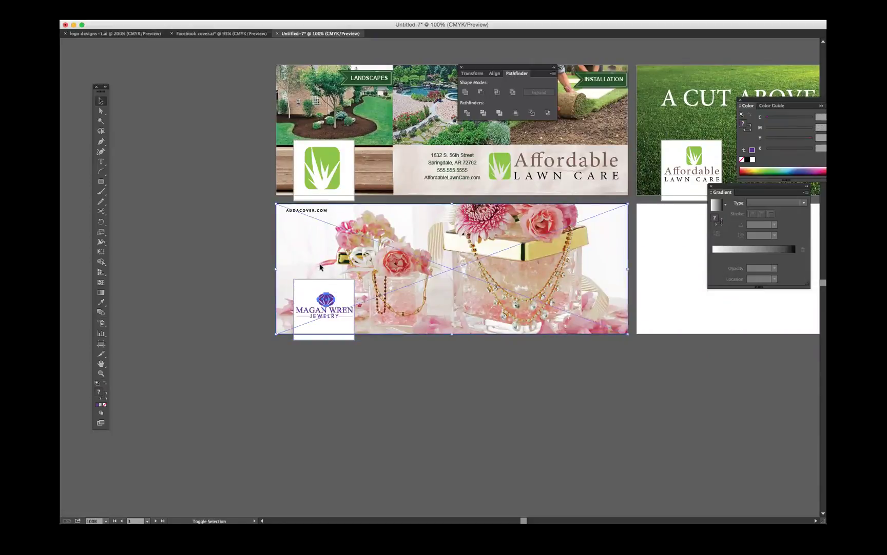
pyautogui.hscroll(5, 301, 283)
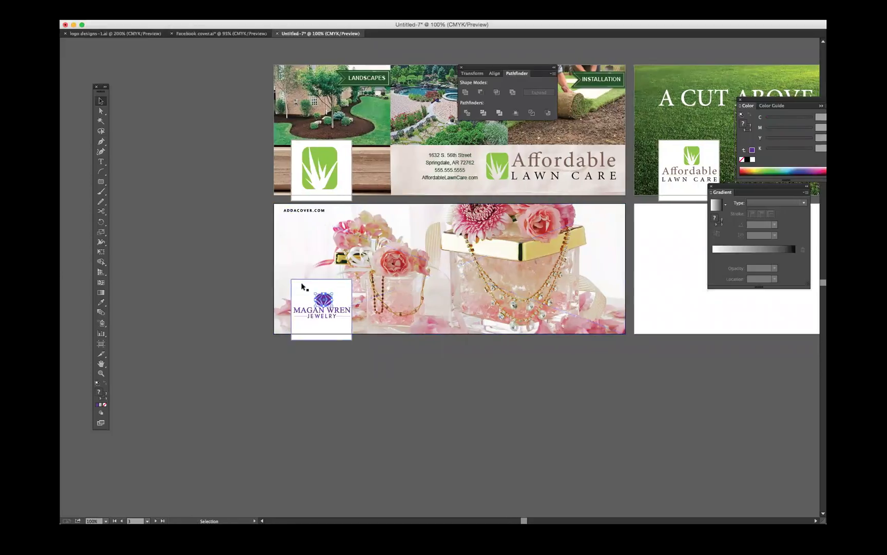
pyautogui.hscroll(2, 561, 294)
pyautogui.press('super+v')
pyautogui.moveTo(441, 280); pyautogui.dragTo(624, 320)
pyautogui.press('super+z')
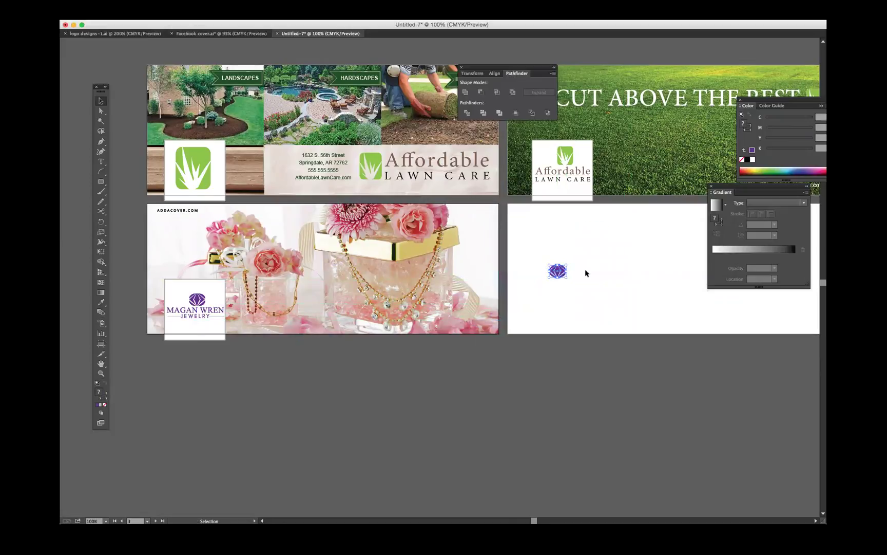
# - Zoom in on the diamond copy and try dividing it into separate pieces
pyautogui.hotkey('shift', 'x')
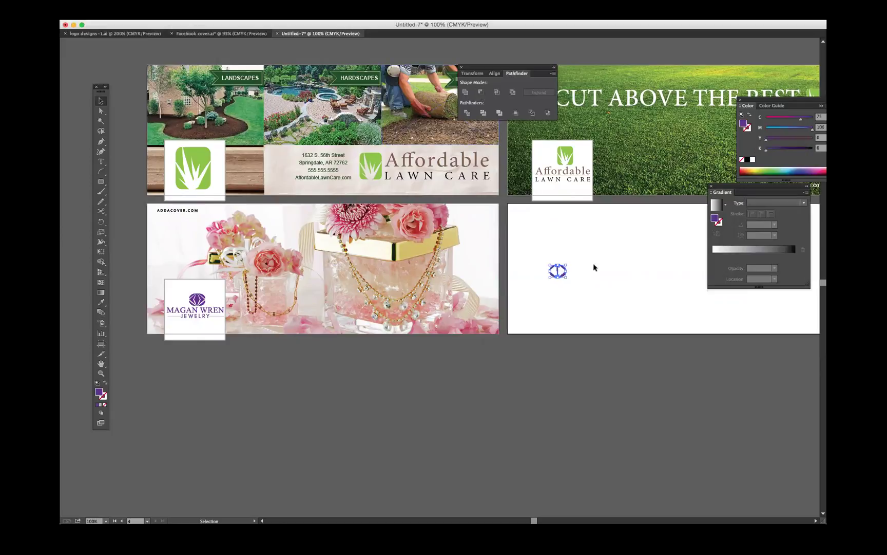
pyautogui.hotkey('shift', 'x')
pyautogui.click(571, 271)
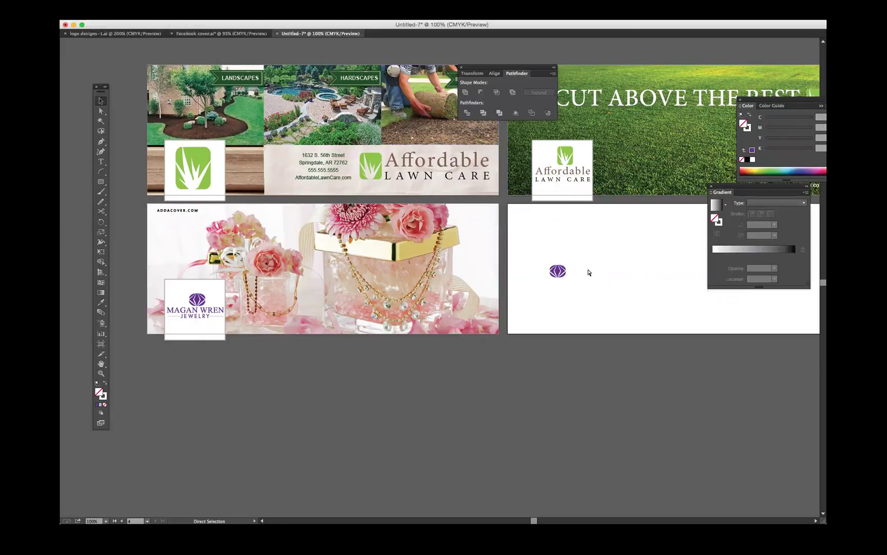
pyautogui.press('super+equal')
pyautogui.hscroll(10, 591, 273)
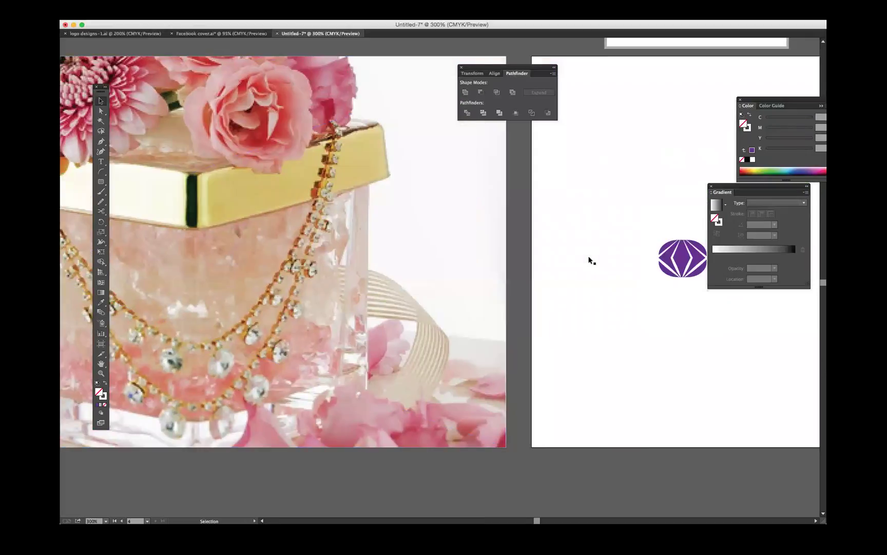
pyautogui.hscroll(-2, 389, 243)
pyautogui.click(376, 242)
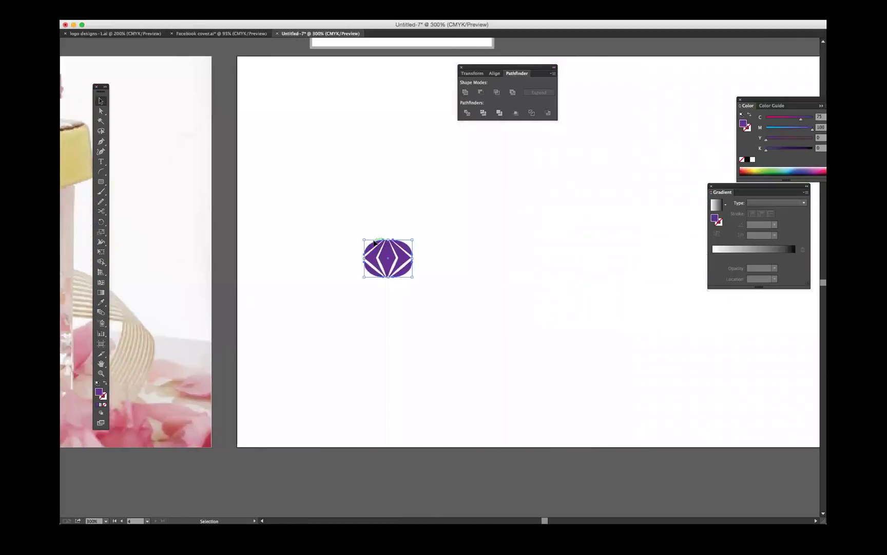
pyautogui.click(372, 251)
pyautogui.click(468, 112)
pyautogui.click(410, 217)
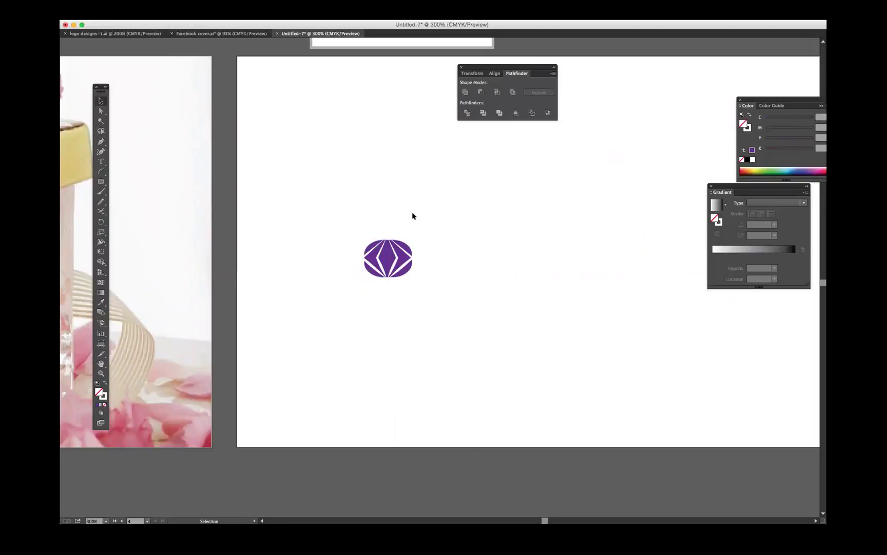
# - Try intersecting and merging the diamond's pieces, then undo back to the original cut lines
pyautogui.keyDown('shift'); pyautogui.click(394, 259); pyautogui.keyUp('shift')
pyautogui.keyDown('shift'); pyautogui.click(403, 259); pyautogui.keyUp('shift')
pyautogui.keyDown('shift'); pyautogui.click(379, 267); pyautogui.keyUp('shift')
pyautogui.keyDown('shift'); pyautogui.click(368, 259); pyautogui.keyUp('shift')
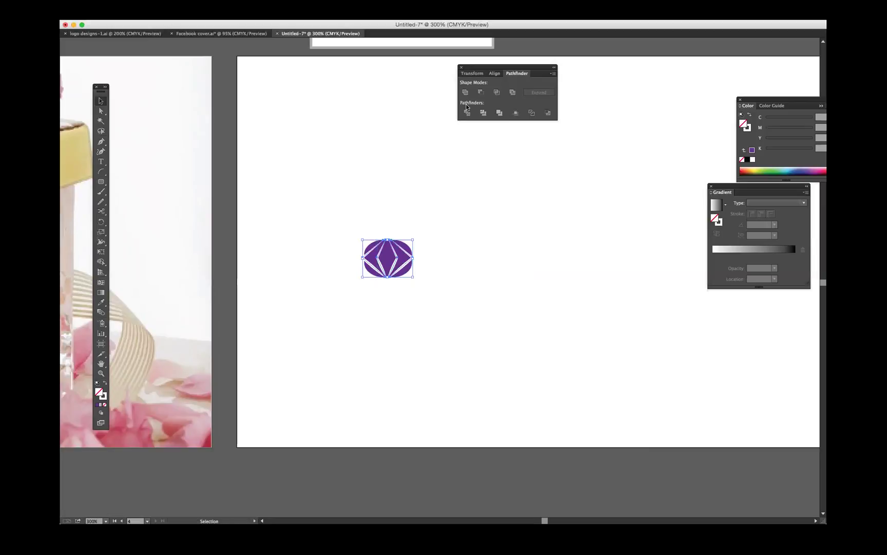
pyautogui.click(497, 93)
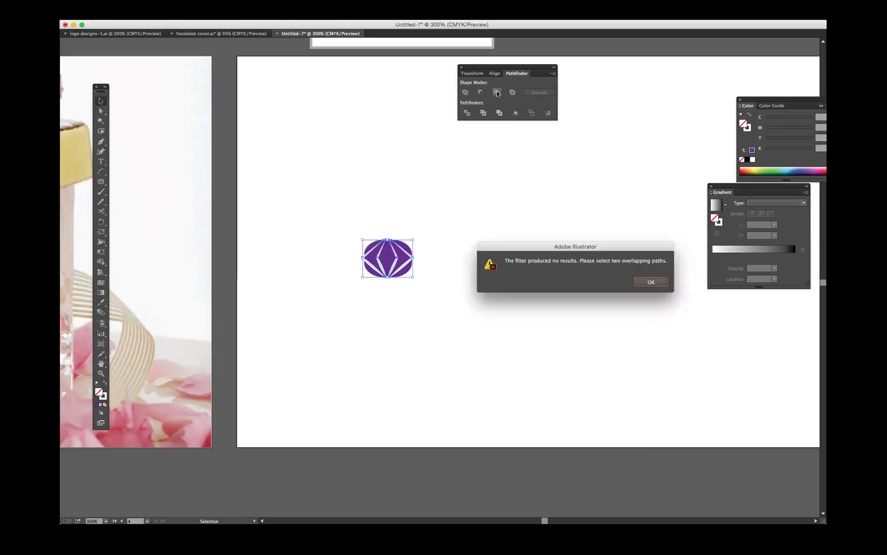
pyautogui.click(644, 279)
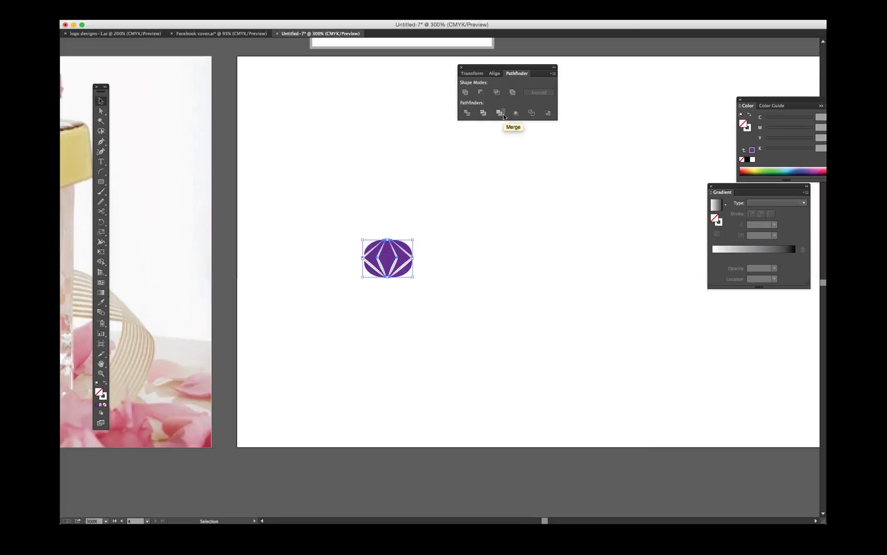
pyautogui.click(467, 113)
pyautogui.click(643, 280)
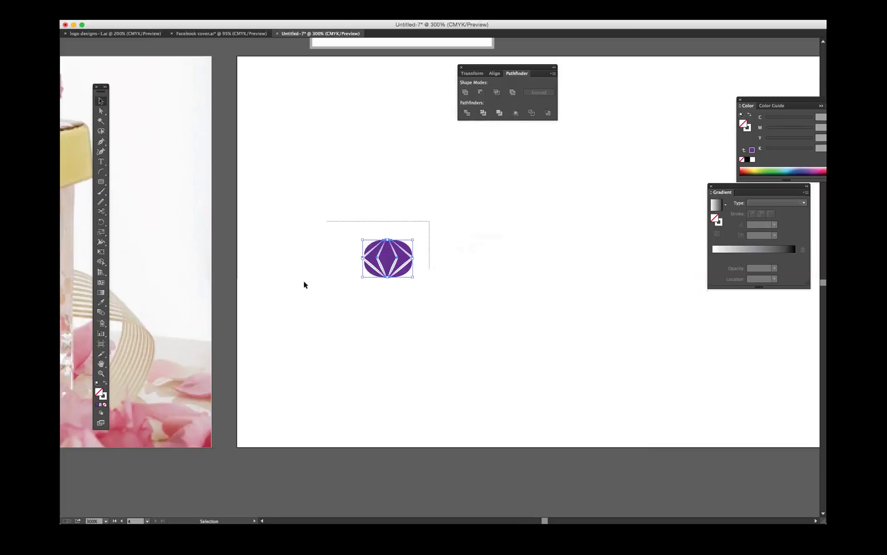
pyautogui.click(469, 114)
pyautogui.click(452, 172)
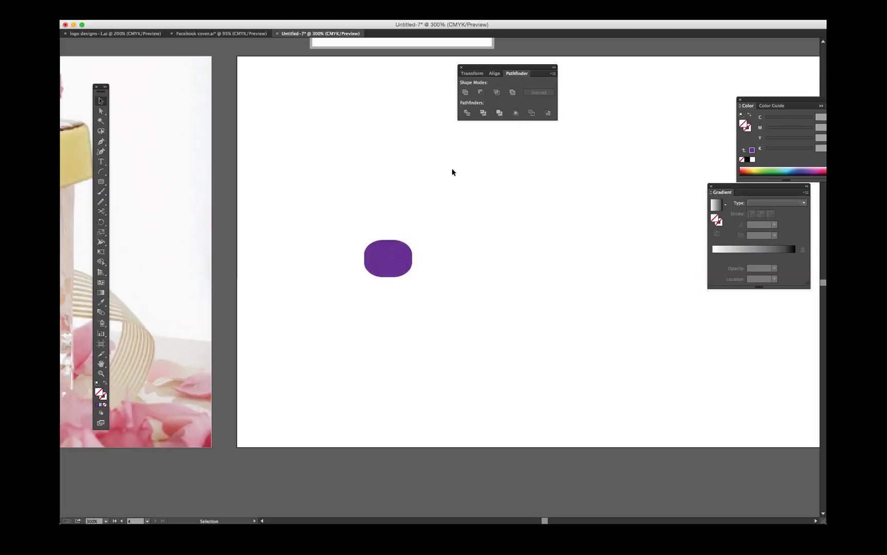
pyautogui.click(406, 251)
pyautogui.click(429, 245)
pyautogui.press('super+z')
pyautogui.press('super+shift+z')
pyautogui.press('super+z')
pyautogui.click(435, 252)
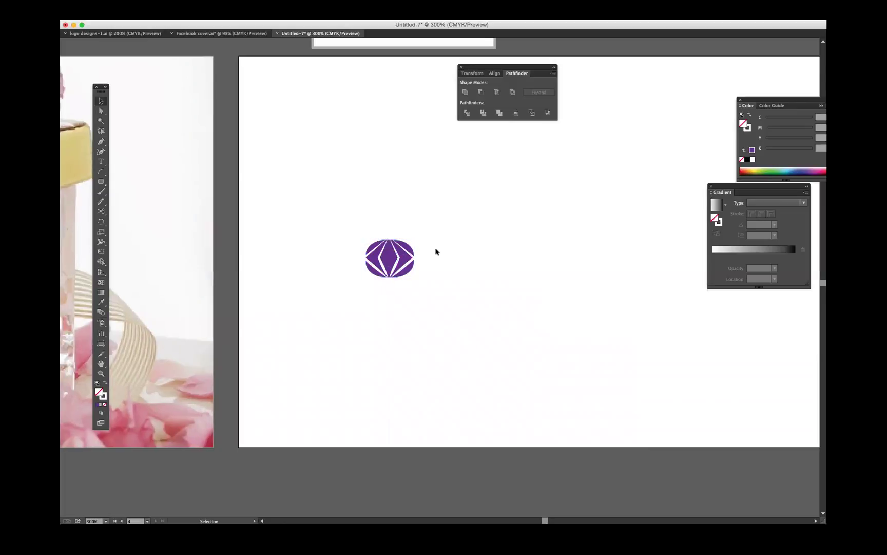
# - Scale the diamond to about three times size and give its white cut lines a heavier stroke
pyautogui.hscroll(-5, 435, 252)
pyautogui.moveTo(541, 243); pyautogui.dragTo(382, 317)
pyautogui.click(384, 301)
pyautogui.click(415, 279)
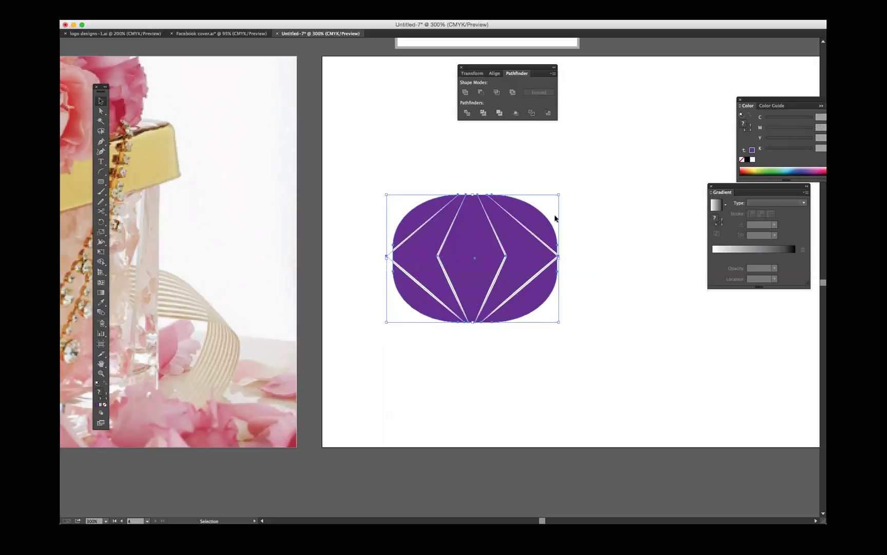
pyautogui.click(180, 23)
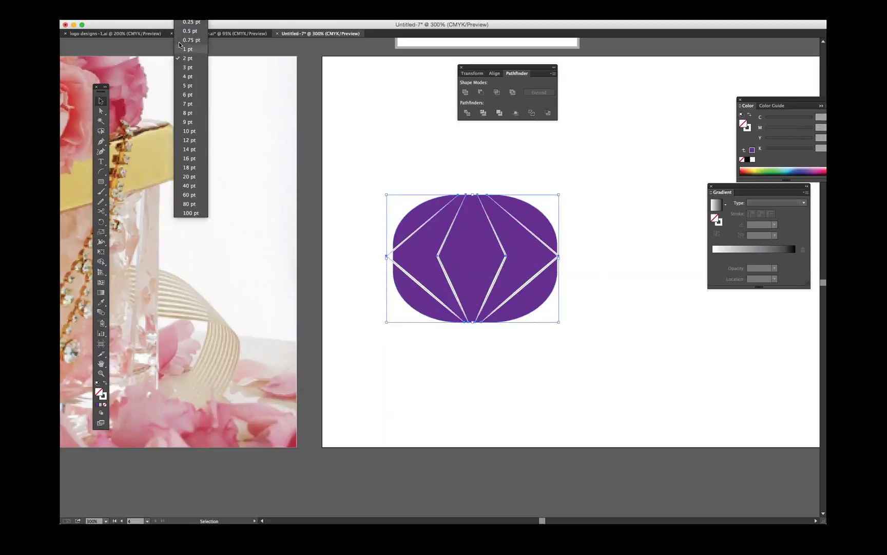
pyautogui.click(189, 85)
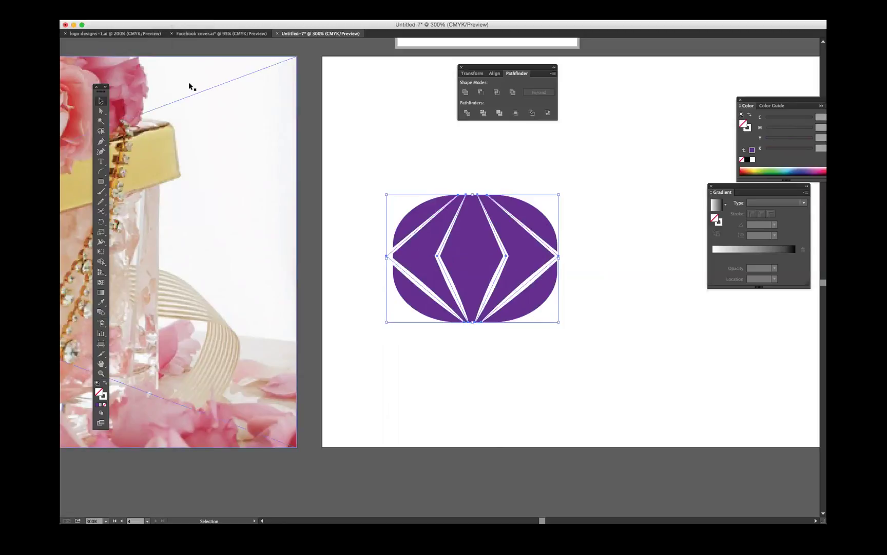
pyautogui.click(180, 24)
pyautogui.click(191, 115)
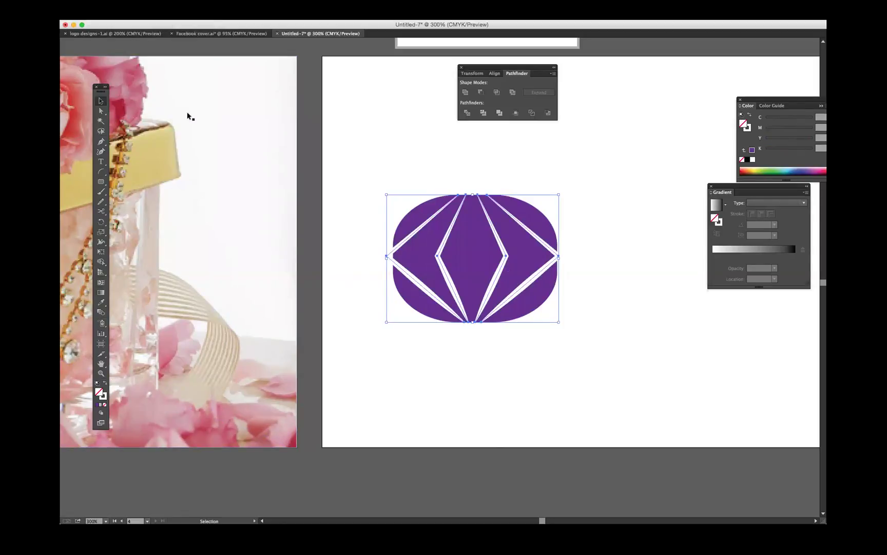
pyautogui.click(426, 177)
# - Recolour the diamond with red sampled from the jewelry photo and zoom out to all artboards
pyautogui.click(426, 319)
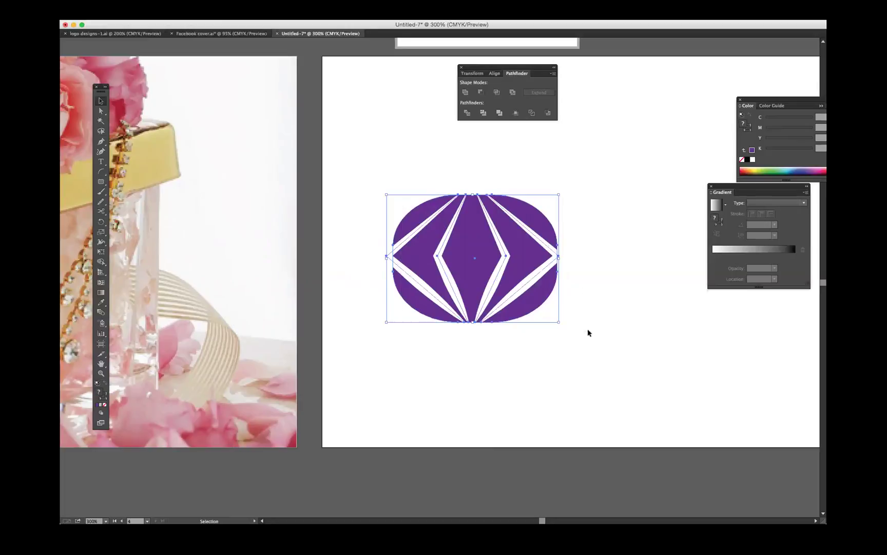
pyautogui.keyDown('shift'); pyautogui.click(147, 270); pyautogui.keyUp('shift')
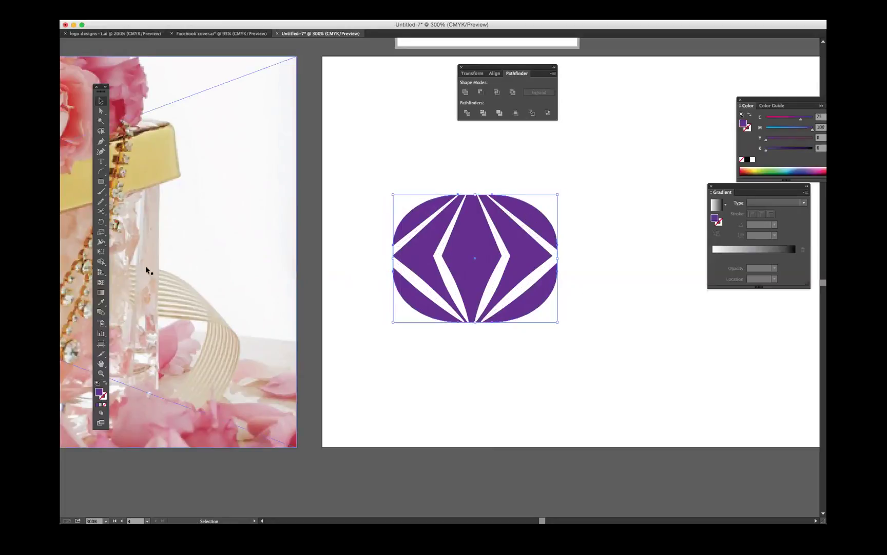
pyautogui.click(101, 303)
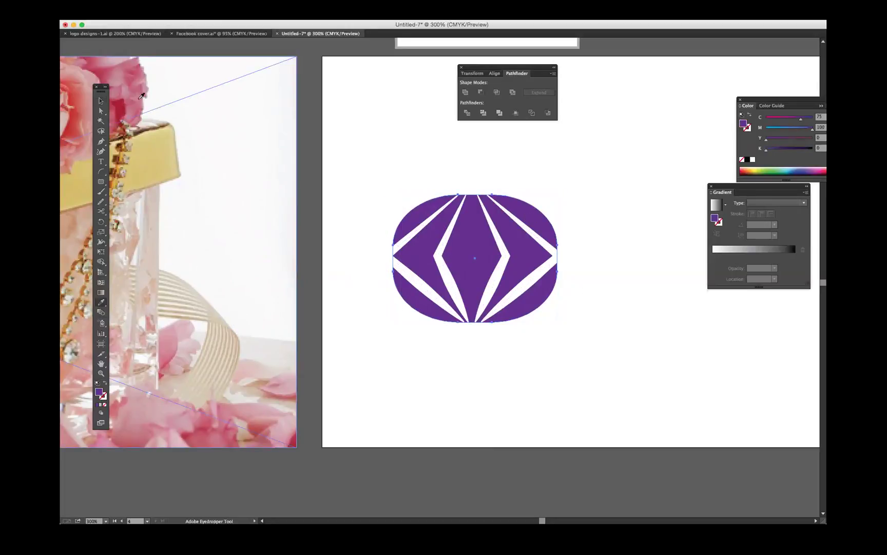
pyautogui.click(127, 102)
pyautogui.click(102, 101)
pyautogui.click(373, 162)
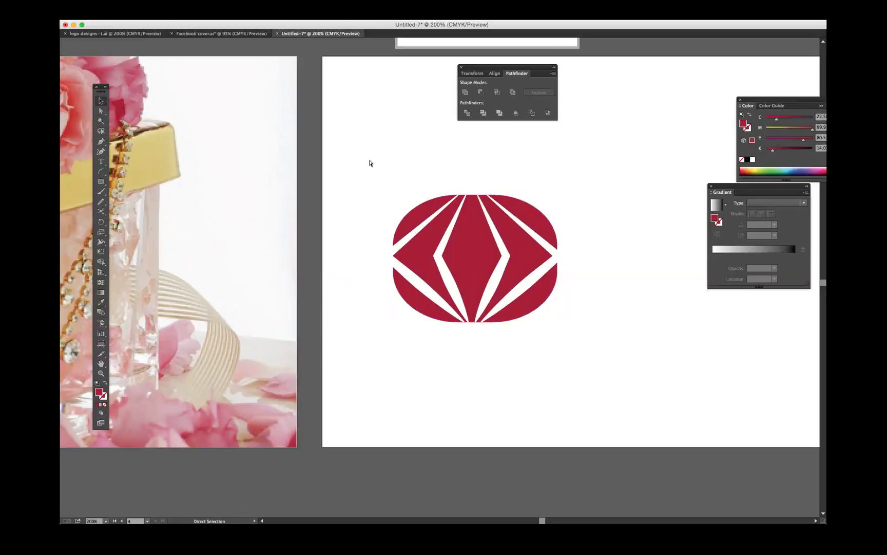
pyautogui.press('super+alt+0')
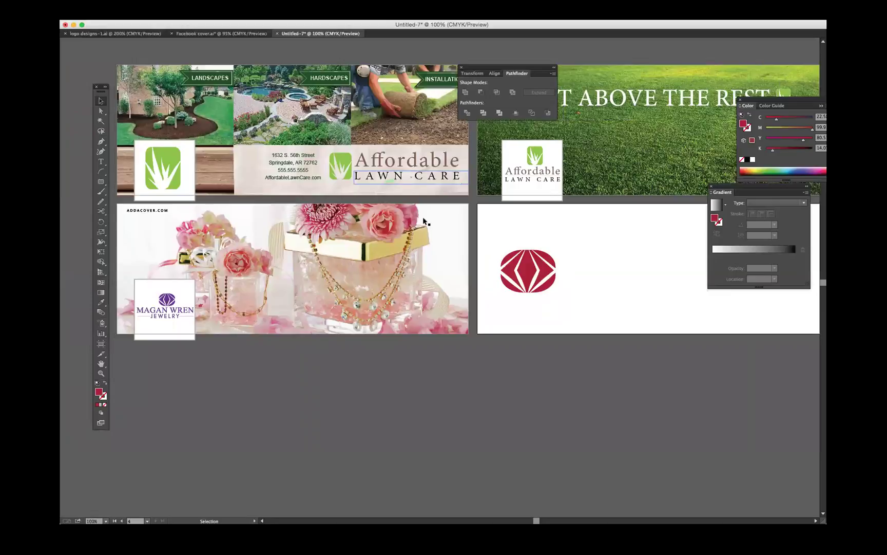
# - Trial-move the red diamond onto the jewelry banner, undo it, and draw a text area
pyautogui.click(524, 278)
pyautogui.moveTo(425, 255); pyautogui.dragTo(148, 232)
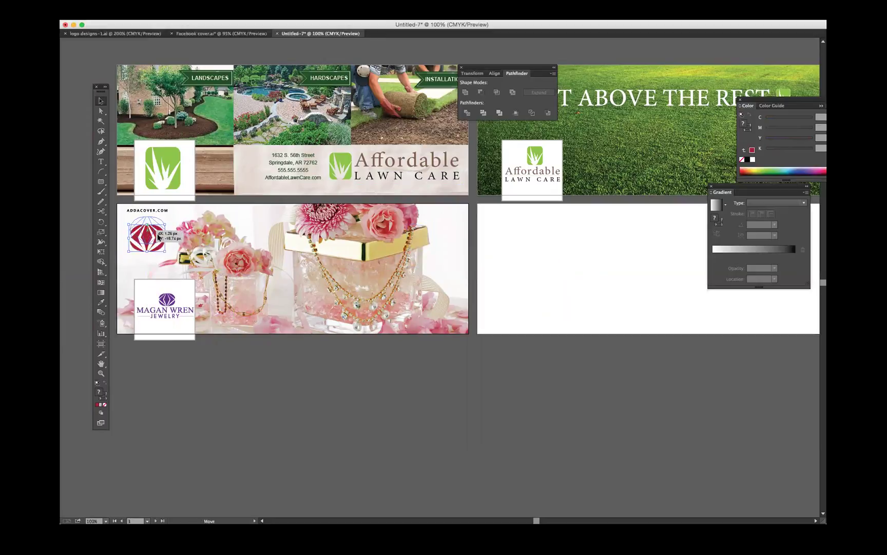
pyautogui.click(500, 268)
pyautogui.click(187, 267)
pyautogui.click(131, 246)
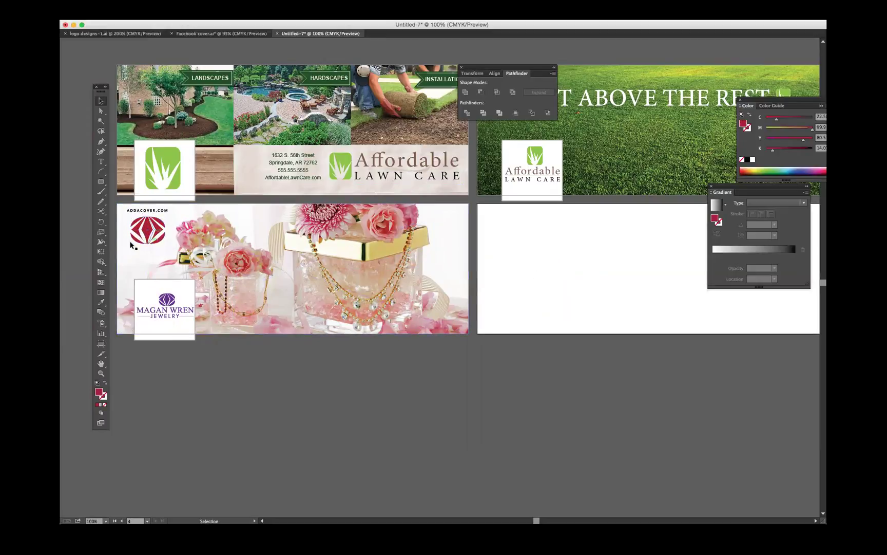
pyautogui.hotkey('ctrl', 'z')
pyautogui.hotkey('ctrl', 'z')
pyautogui.hotkey('ctrl', 'z')
pyautogui.hotkey('ctrl', 'z')
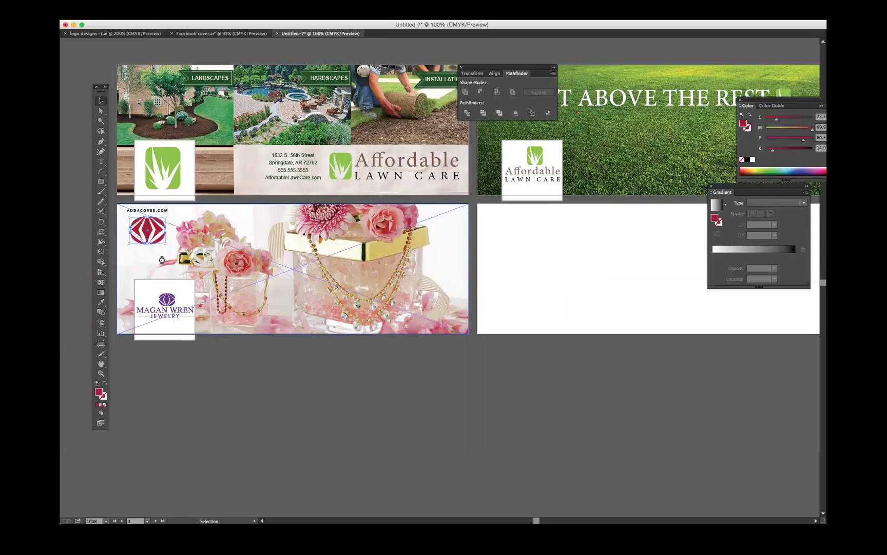
pyautogui.hotkey('ctrl', 'shift', 'a')
pyautogui.click(101, 161)
pyautogui.moveTo(493, 250); pyautogui.dragTo(627, 315)
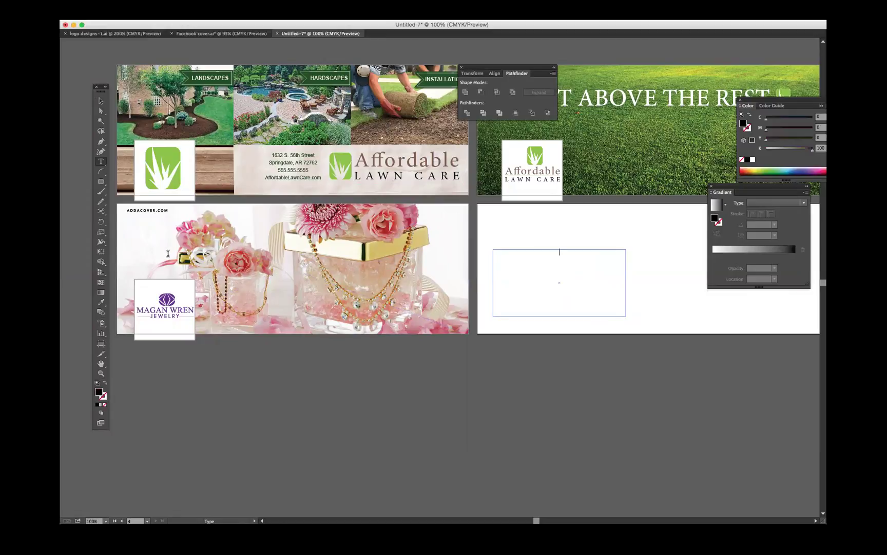
# - Enlarge and shift the pink jewelry photo, then delete it and switch to logo designs-1.ai
pyautogui.click(103, 100)
pyautogui.click(329, 305)
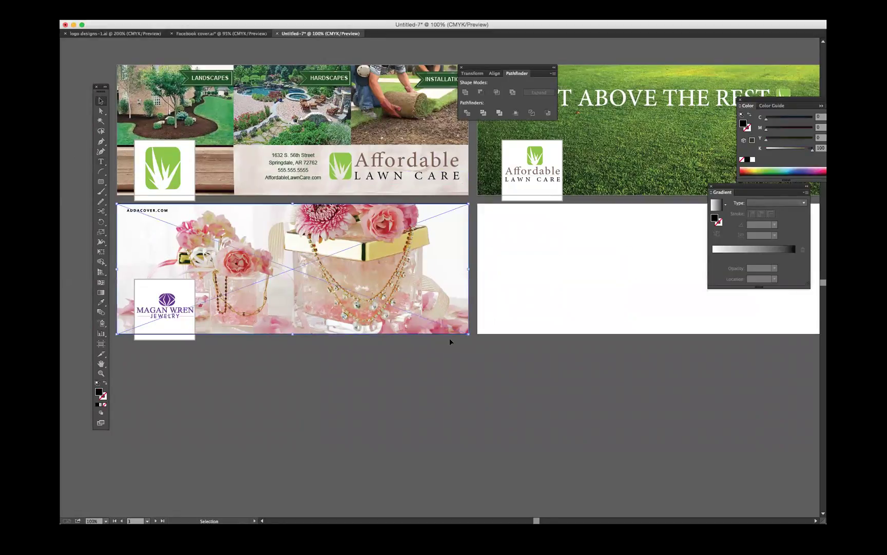
pyautogui.moveTo(469, 336); pyautogui.dragTo(583, 376)
pyautogui.moveTo(334, 281); pyautogui.dragTo(417, 337)
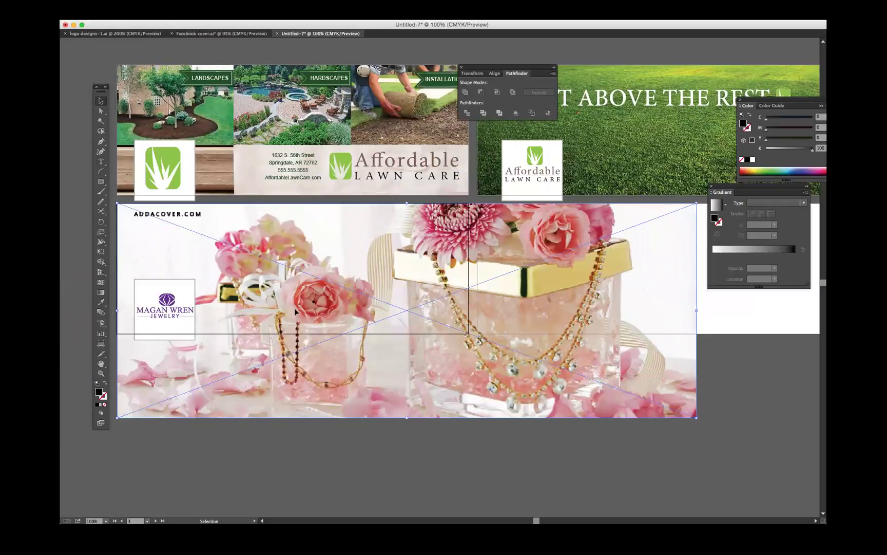
pyautogui.press('Delete')
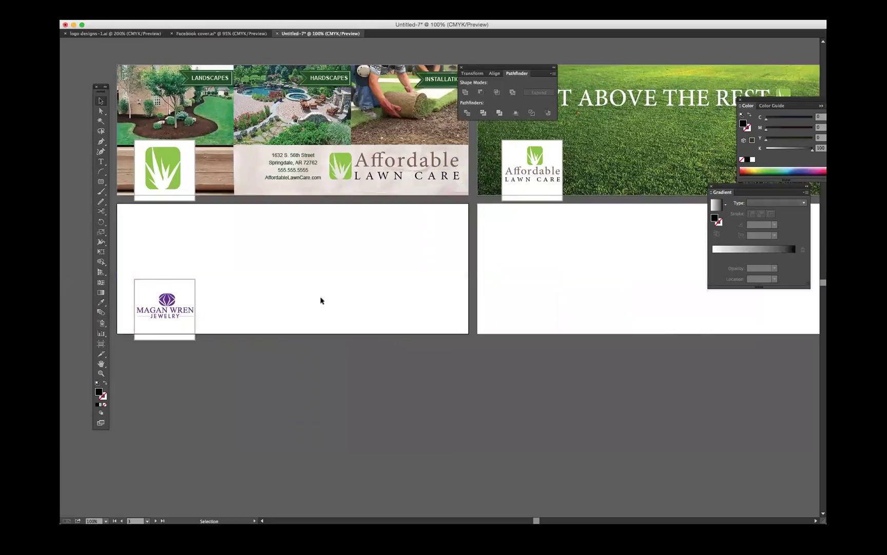
pyautogui.hotkey('ctrl', 'Tab')
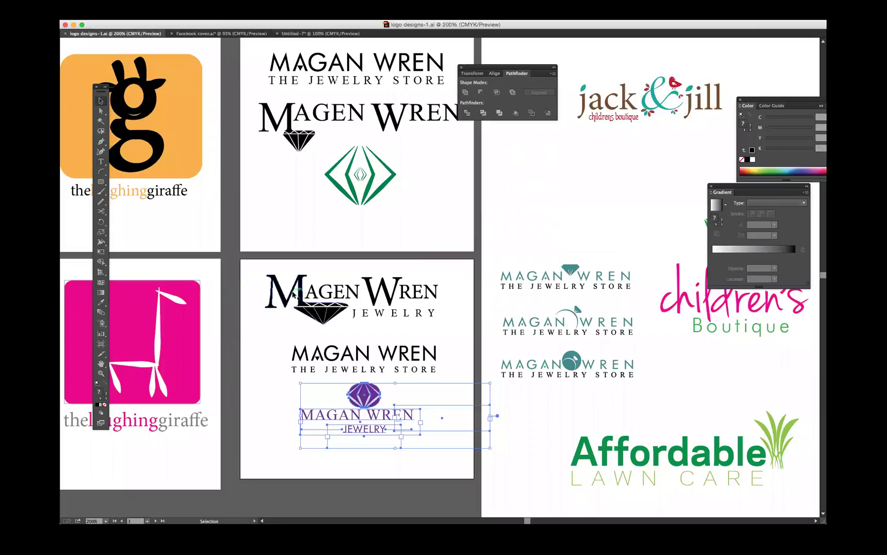
# - Paste the heirloom ring image, fit it to the lower-left artboard, and send it to back
pyautogui.click(237, 33)
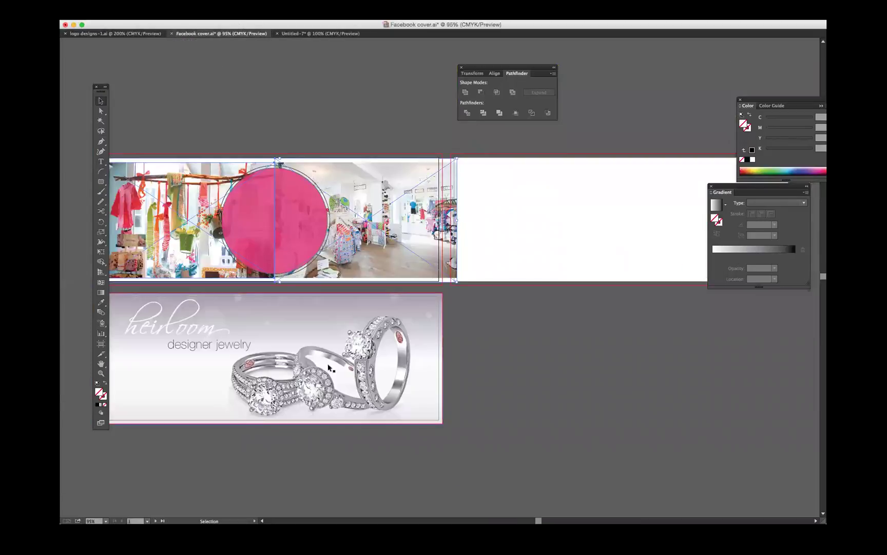
pyautogui.click(292, 34)
pyautogui.press('super+v')
pyautogui.moveTo(229, 277); pyautogui.dragTo(217, 273)
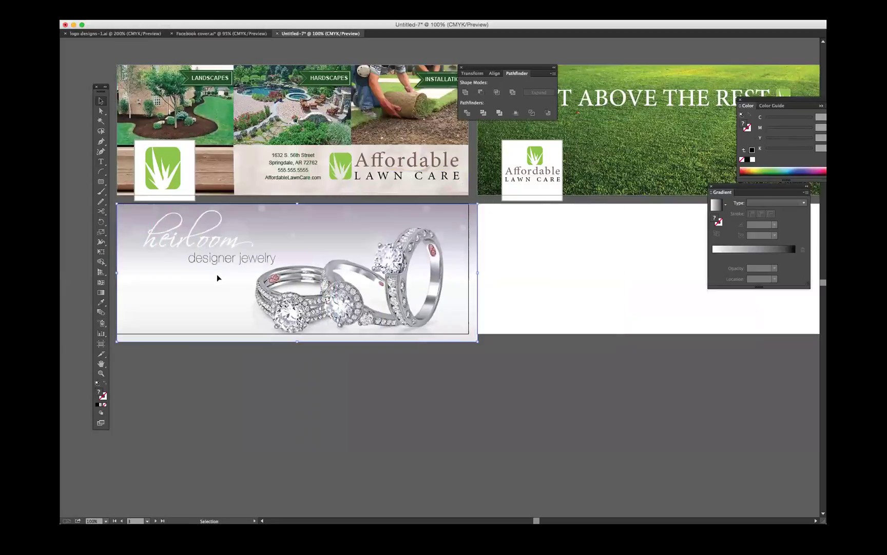
pyautogui.moveTo(463, 334); pyautogui.dragTo(468, 334)
pyautogui.rightClick(392, 313)
pyautogui.moveTo(433, 376)
pyautogui.click(482, 396)
pyautogui.click(536, 298)
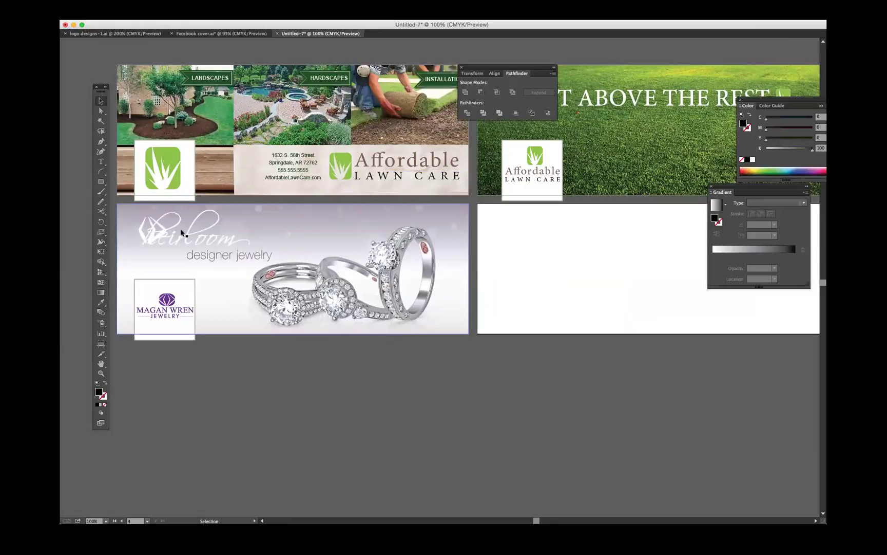
# - Check the heirloom image's selection and trial-move it toward the right artboard, undoing the move
pyautogui.click(153, 229)
pyautogui.press('super+shift+a')
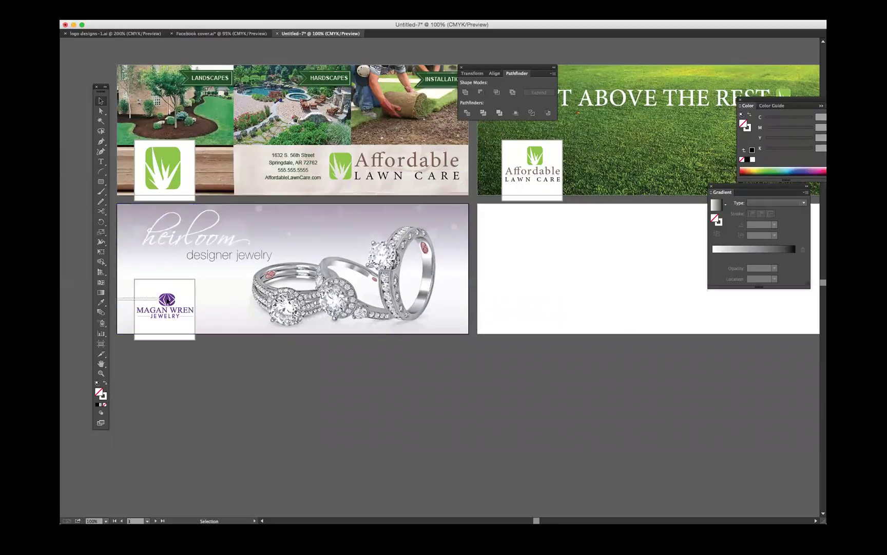
pyautogui.click(177, 299)
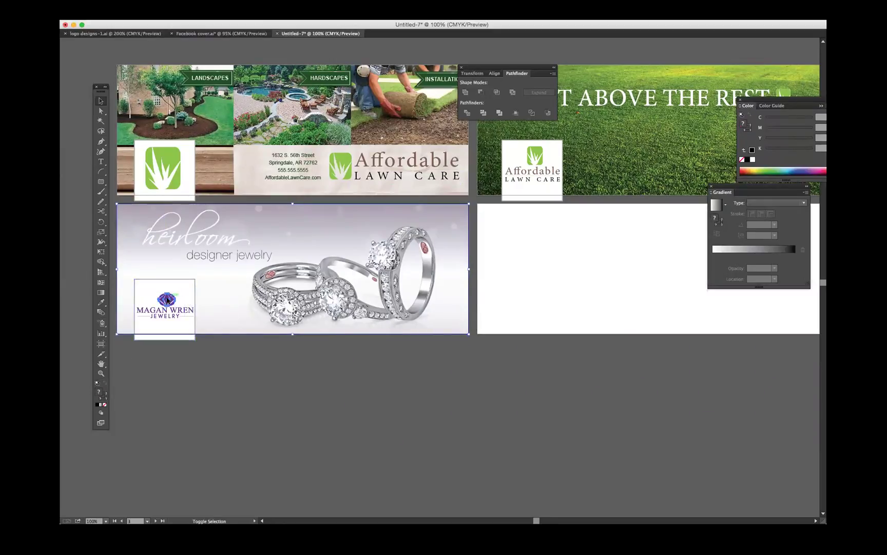
pyautogui.keyDown('shift'); pyautogui.click(233, 312); pyautogui.keyUp('shift')
pyautogui.click(240, 310)
pyautogui.moveTo(399, 324); pyautogui.dragTo(456, 307)
pyautogui.press('super+z')
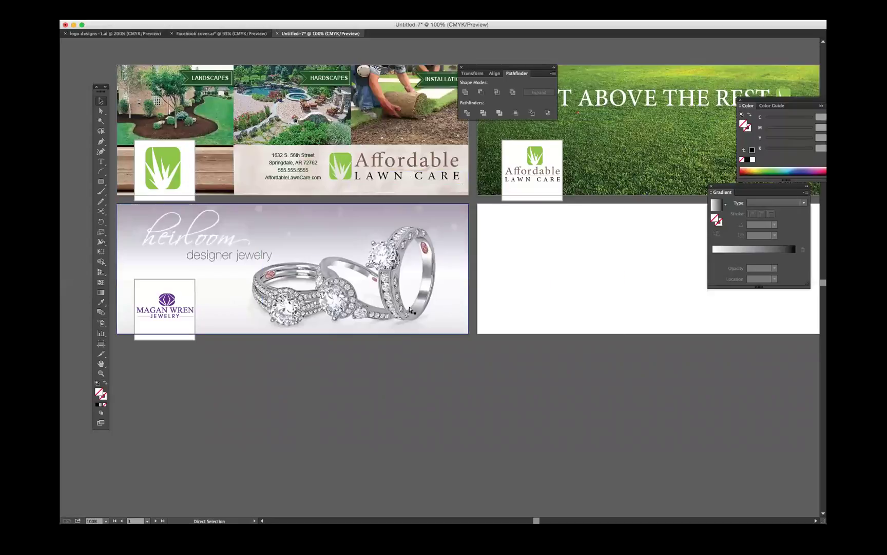
pyautogui.scroll(3, 410, 310)
pyautogui.hscroll(-5, 388, 284)
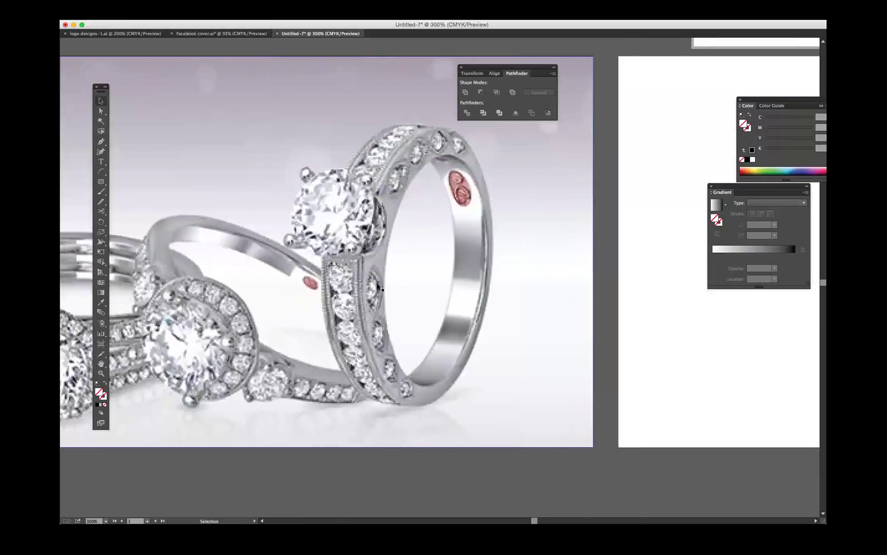
# - Paste a copy of the logo's diamond outline and enlarge it around its centre
pyautogui.hscroll(-10, 378, 285)
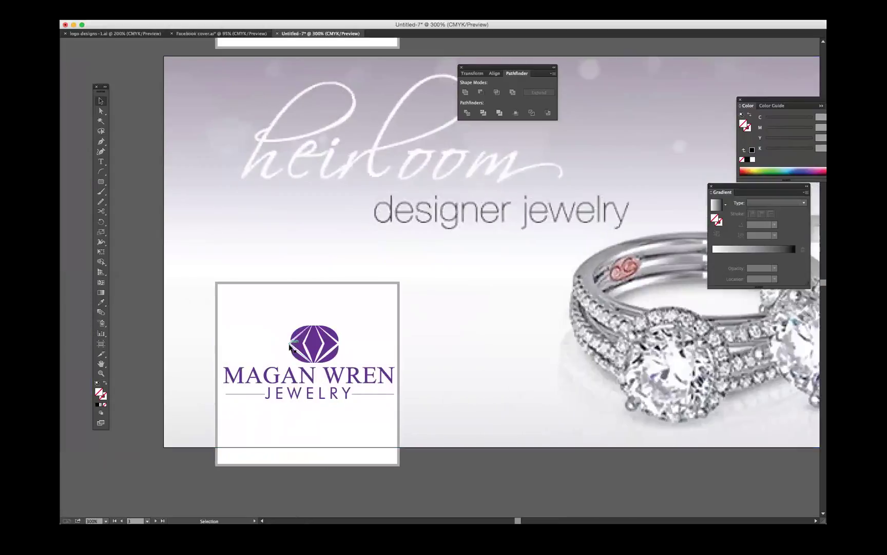
pyautogui.click(299, 353)
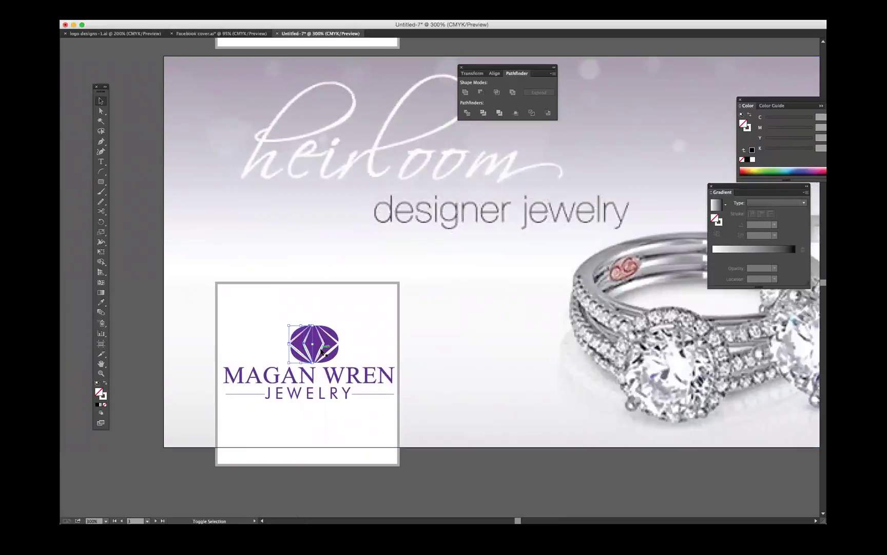
pyautogui.hotkey('ctrl', 'v')
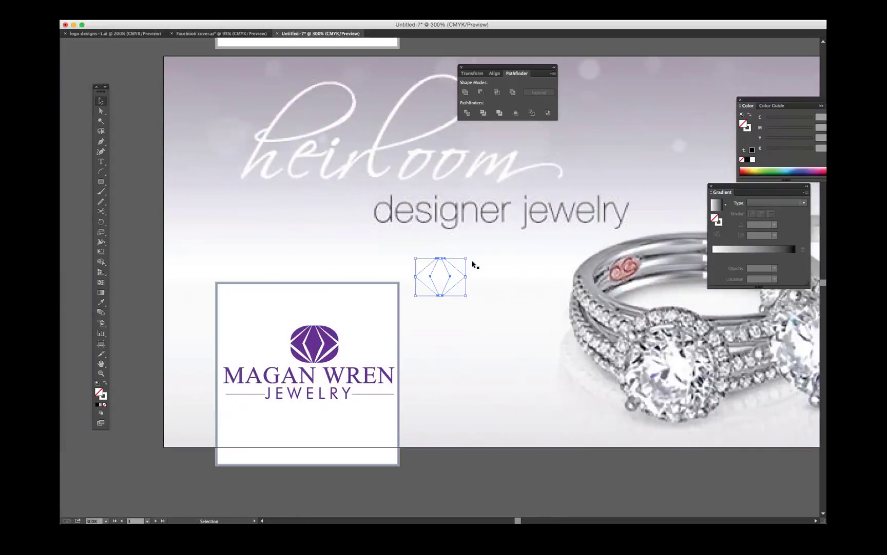
pyautogui.rightClick(447, 276)
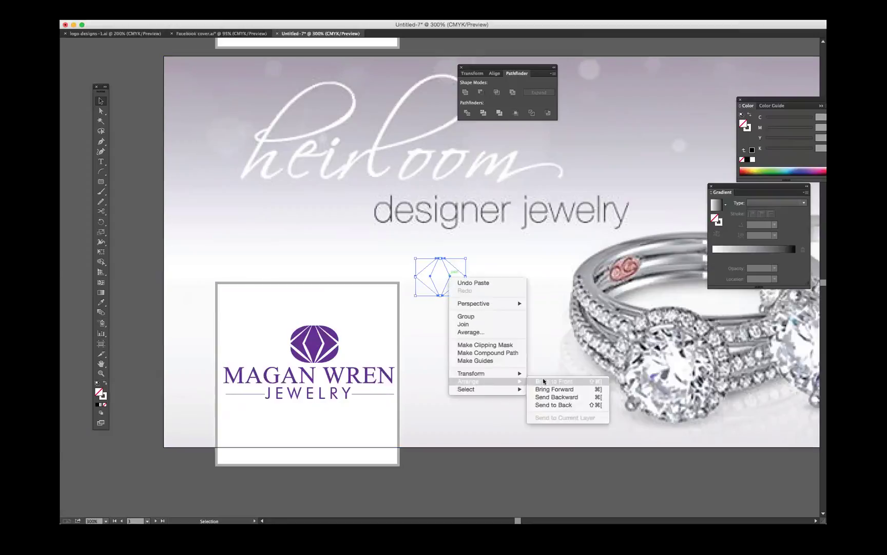
pyautogui.click(486, 304)
pyautogui.moveTo(466, 295); pyautogui.dragTo(540, 351)
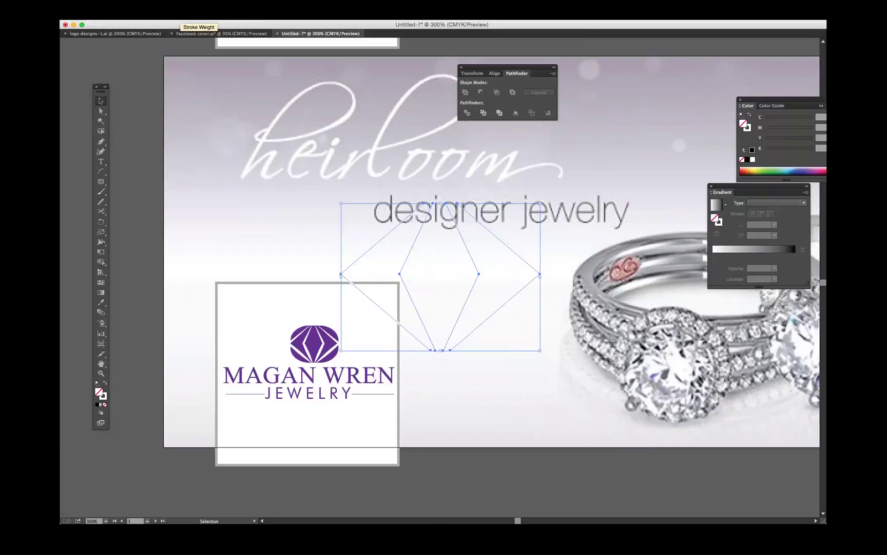
# - Give the diamond outline a 6 pt stroke and move it to the banner's upper right
pyautogui.click(190, 24)
pyautogui.click(188, 104)
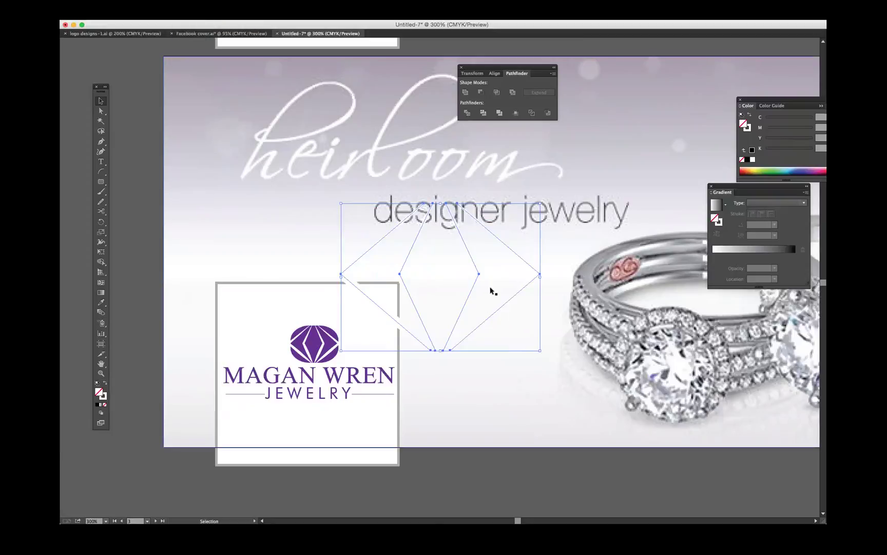
pyautogui.moveTo(474, 283)
pyautogui.mouseDown()
pyautogui.moveTo(488, 224)
pyautogui.moveTo(544, 185)
pyautogui.moveTo(650, 148)
pyautogui.moveTo(527, 325)
pyautogui.moveTo(265, 158)
pyautogui.moveTo(240, 154)
pyautogui.moveTo(645, 136)
pyautogui.moveTo(696, 151)
pyautogui.mouseUp()
pyautogui.moveTo(700, 156); pyautogui.dragTo(701, 156)
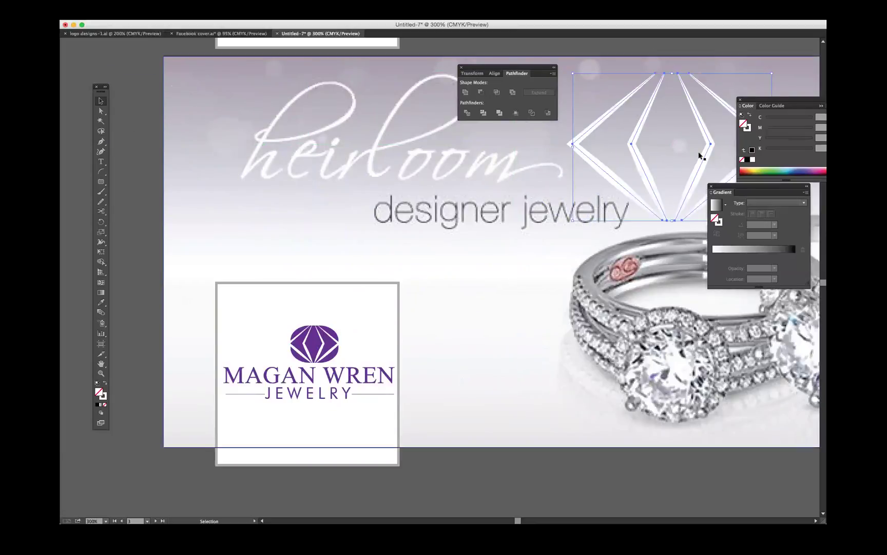
pyautogui.press('Up')
pyautogui.press('Up')
pyautogui.press('Up')
pyautogui.press('Up')
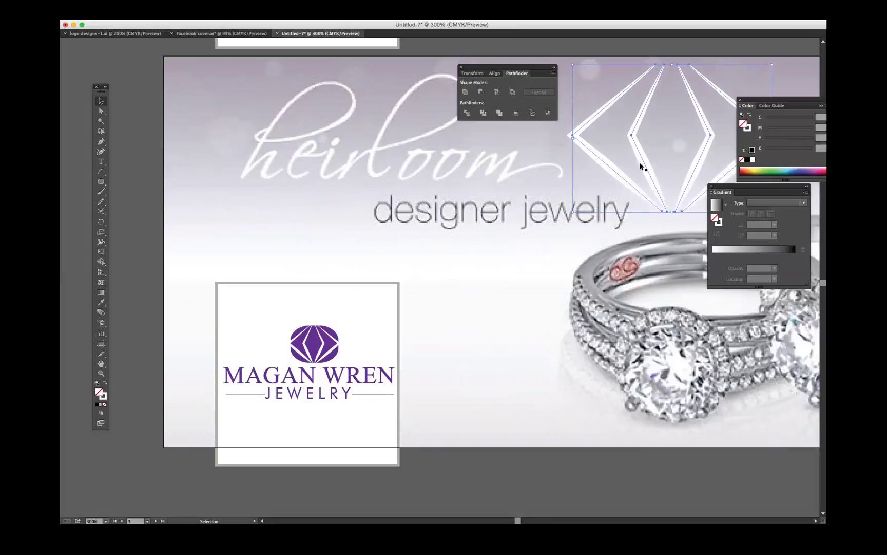
pyautogui.press('a')
pyautogui.press('super+minus')
pyautogui.press('v')
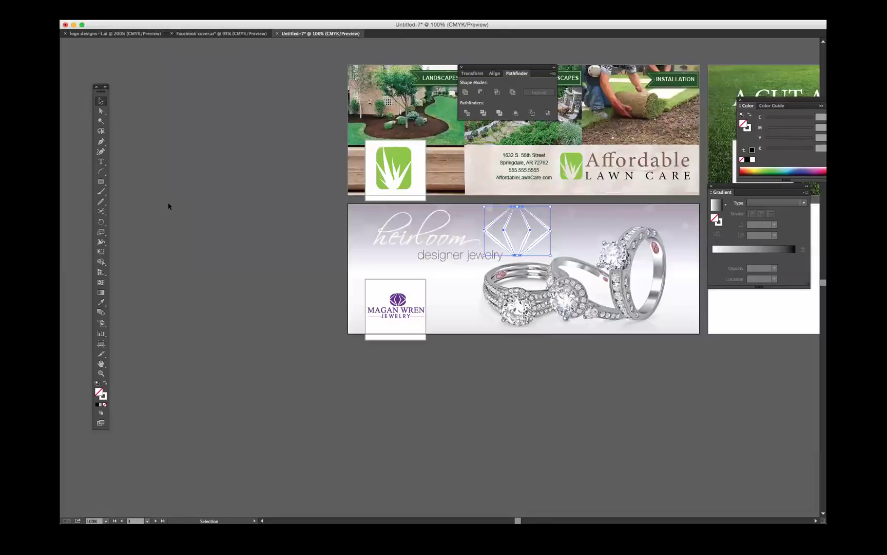
# - Shrink the diamond to sit right after the word 'heirloom', discarding an earlier stretch
pyautogui.moveTo(517, 207); pyautogui.dragTo(519, 201)
pyautogui.moveTo(518, 256); pyautogui.dragTo(518, 261)
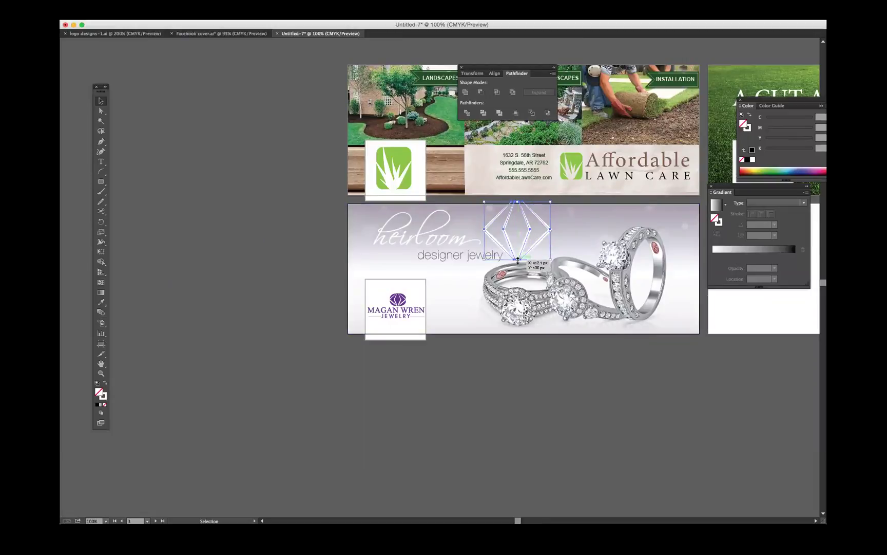
pyautogui.hotkey('ctrl', 'z')
pyautogui.hotkey('ctrl', 'z')
pyautogui.press('a')
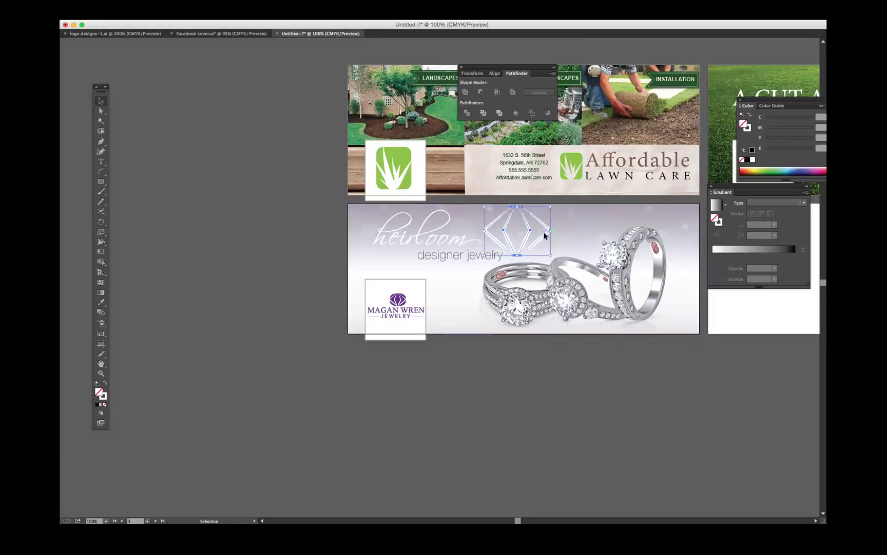
pyautogui.moveTo(539, 237); pyautogui.dragTo(499, 232)
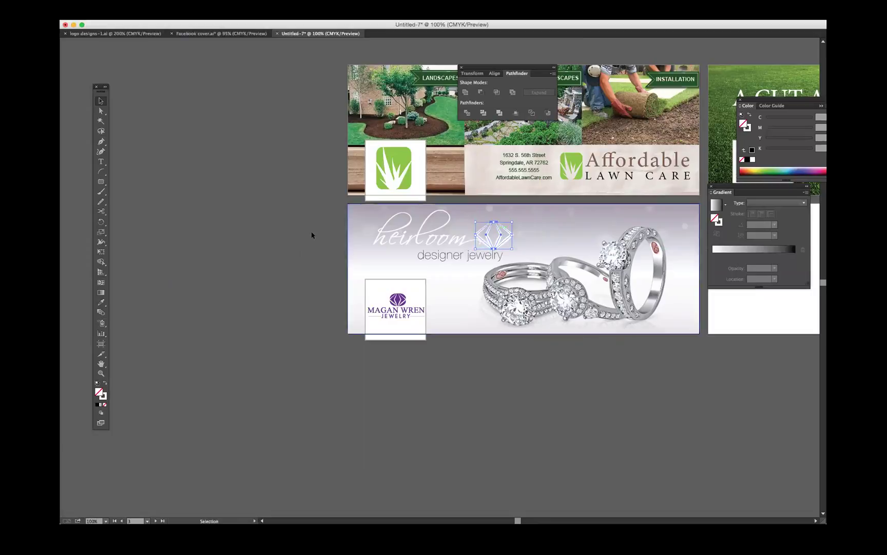
# - Set the diamond's stroke to 3 pt, deselect, and zoom out to view all banners
pyautogui.click(186, 25)
pyautogui.click(178, 67)
pyautogui.click(243, 158)
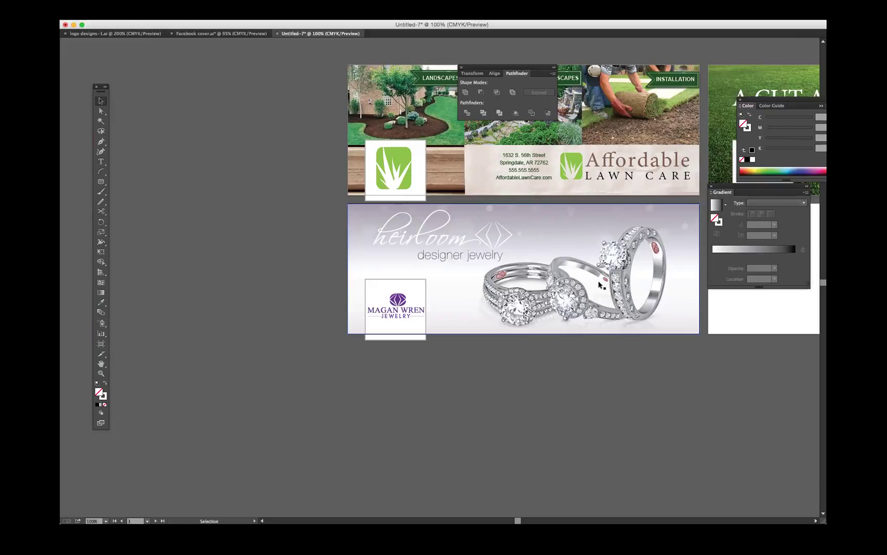
pyautogui.click(304, 228)
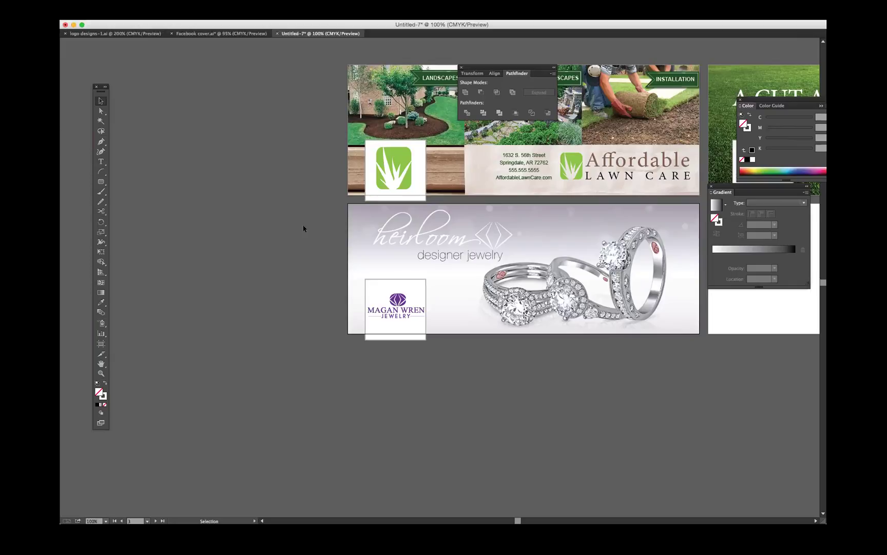
pyautogui.press('super+minus')
pyautogui.press('super+minus')
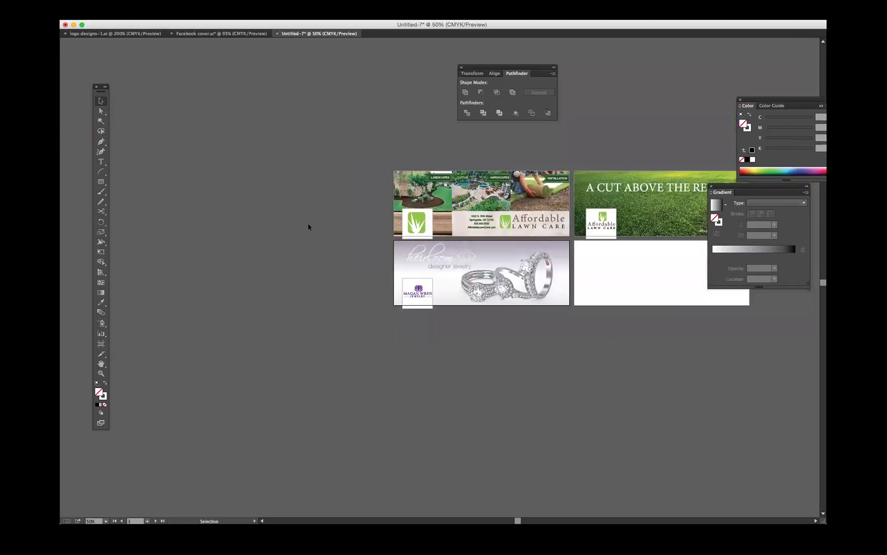